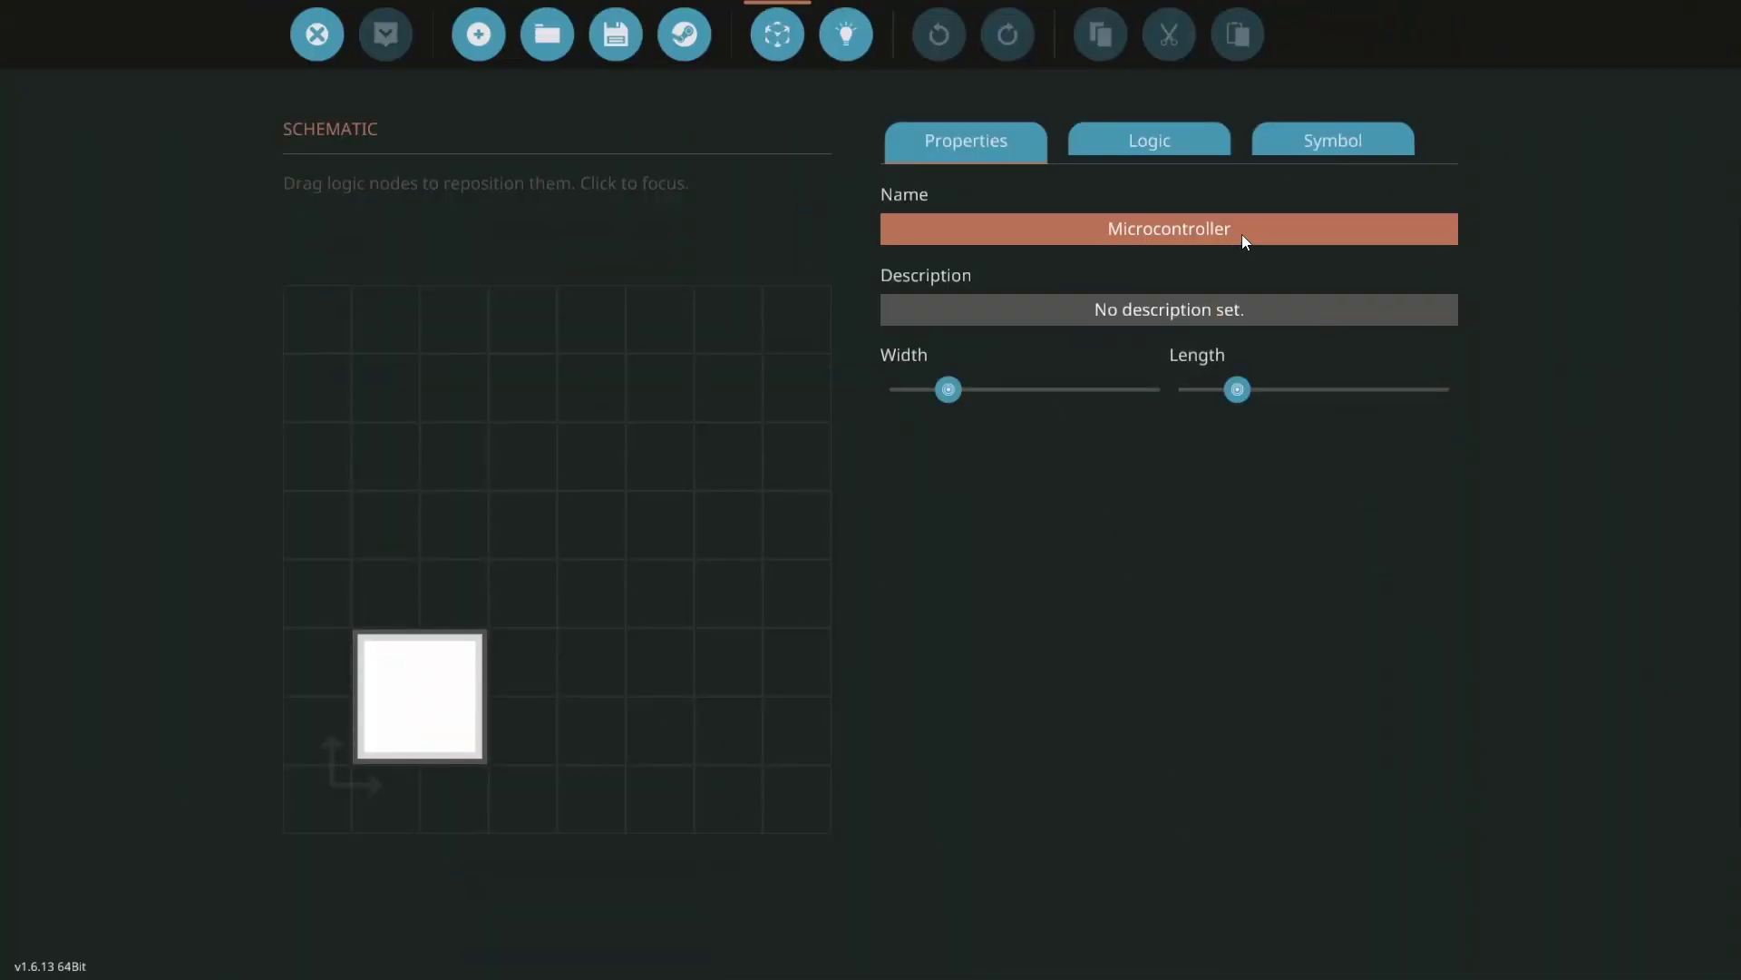
# Rename the microcontroller to "Container Controller" and widen it to four grid cells
pyautogui.press('BackSpace')
pyautogui.write('Container Controller')
pyautogui.moveTo(949, 389); pyautogui.dragTo(1032, 388)
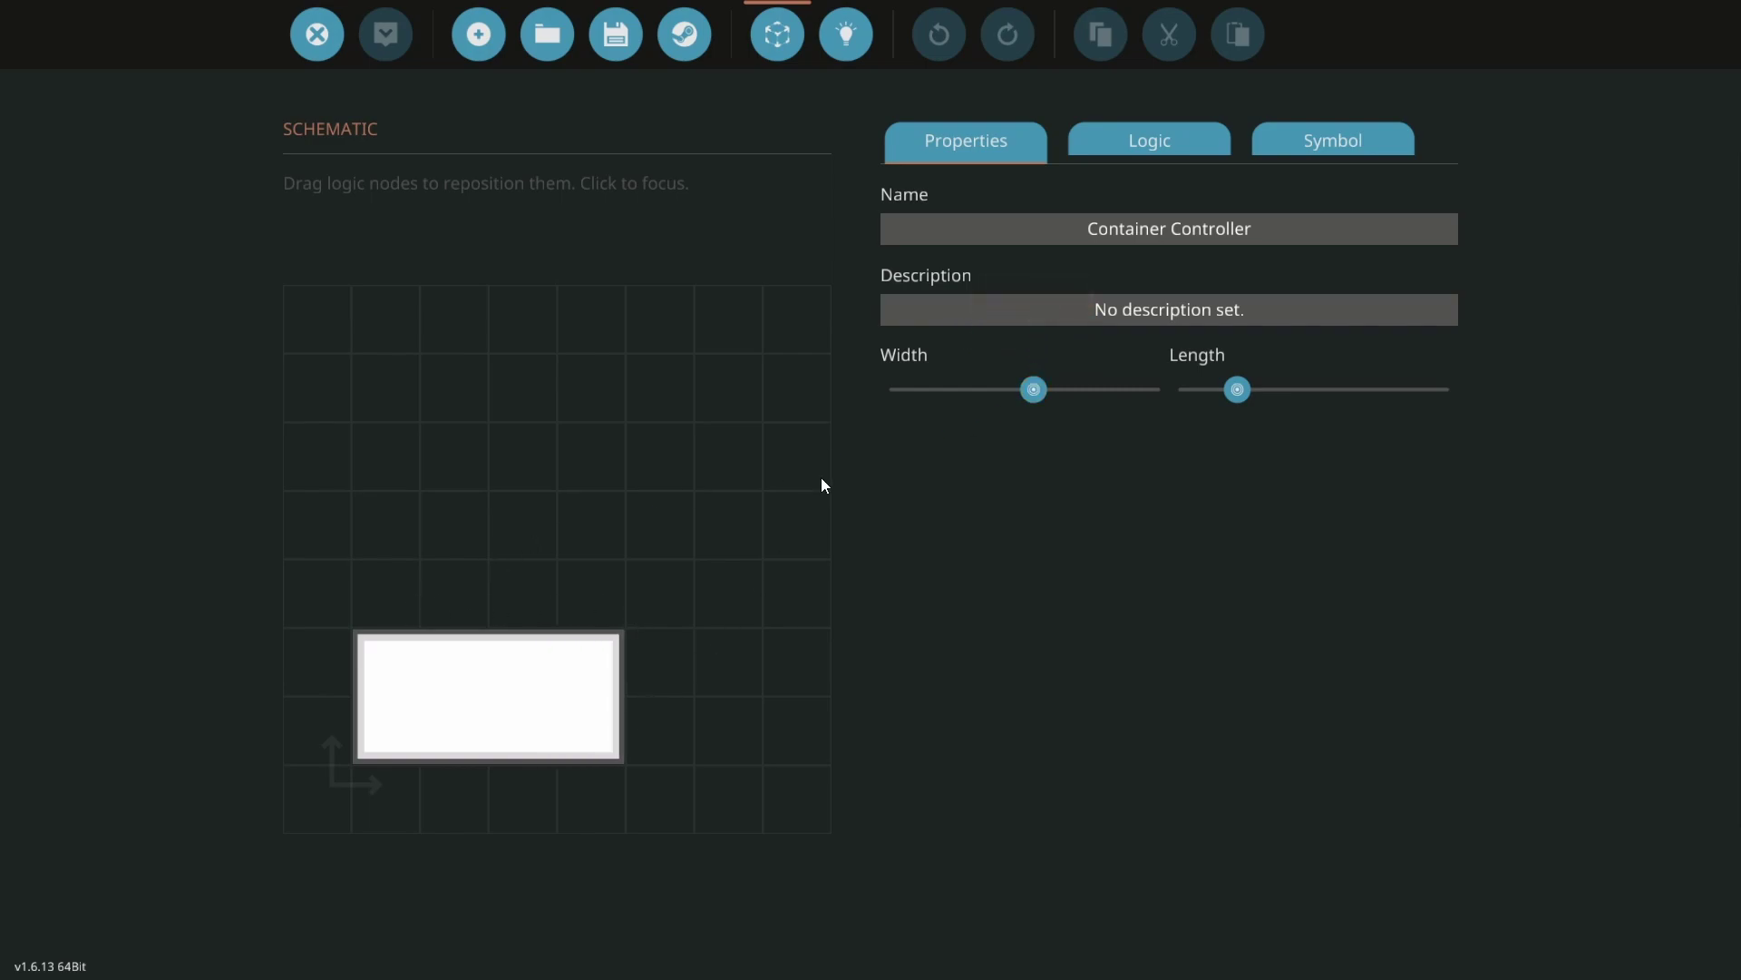
# Add a composite input node to the microcontroller and name it "Comp In"
pyautogui.click(1102, 137)
pyautogui.click(1424, 217)
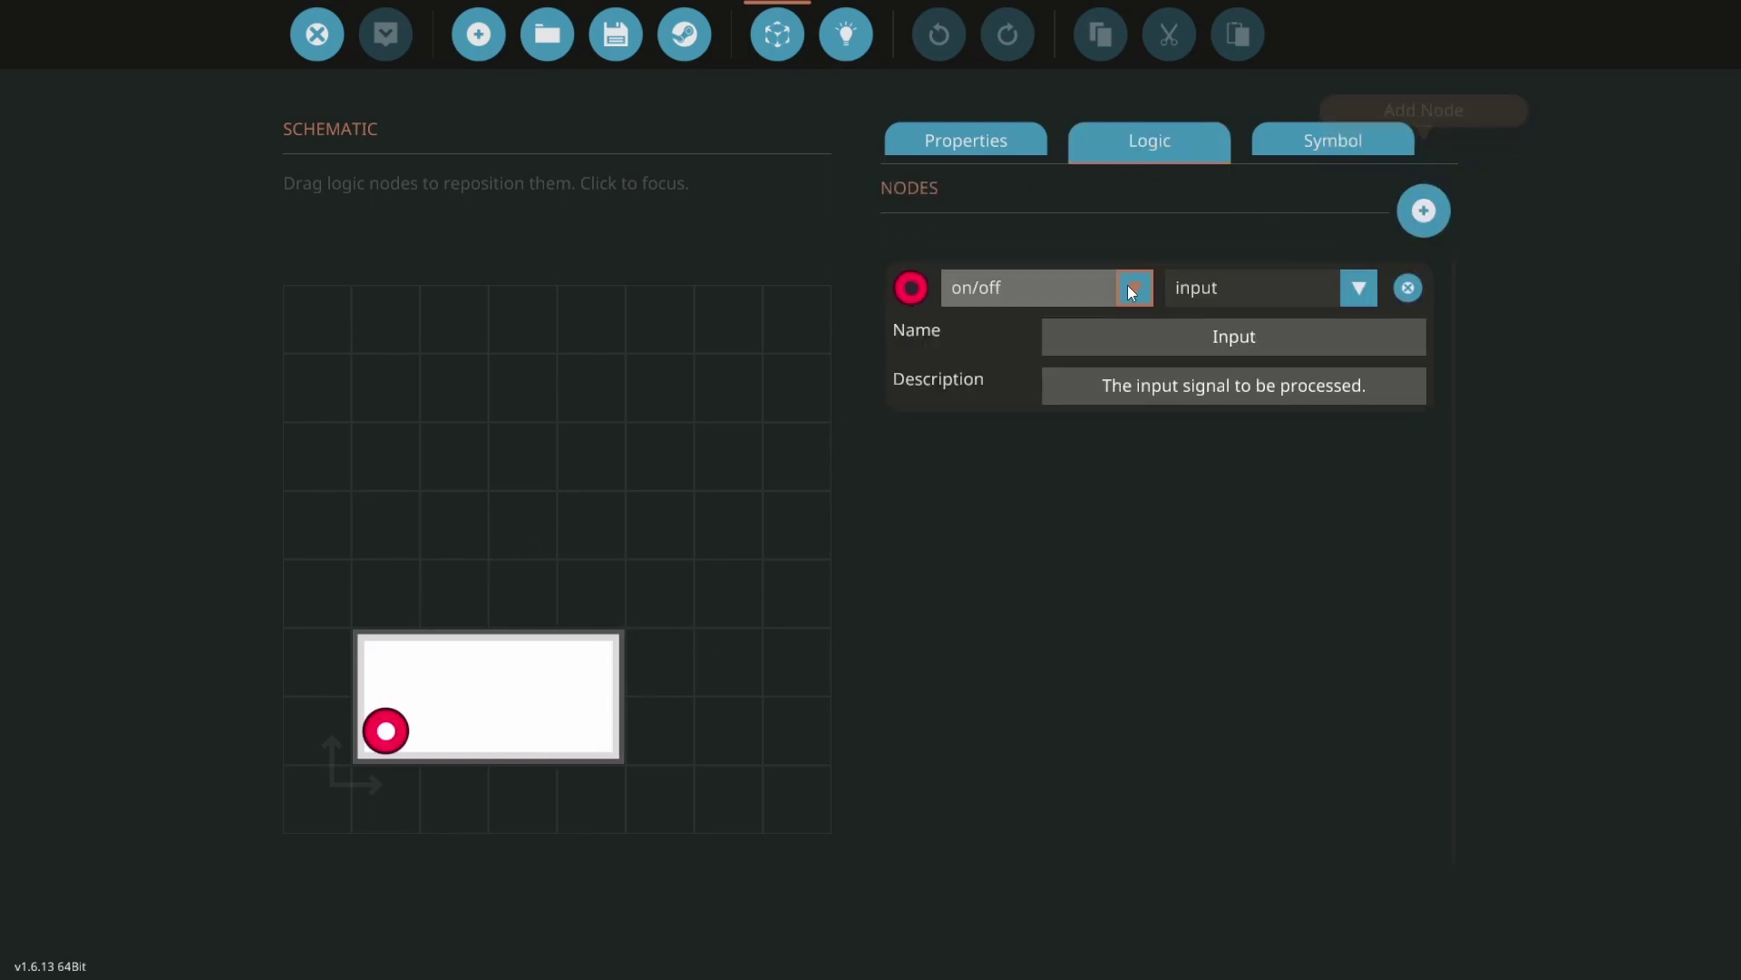
pyautogui.click(1084, 304)
pyautogui.click(1039, 393)
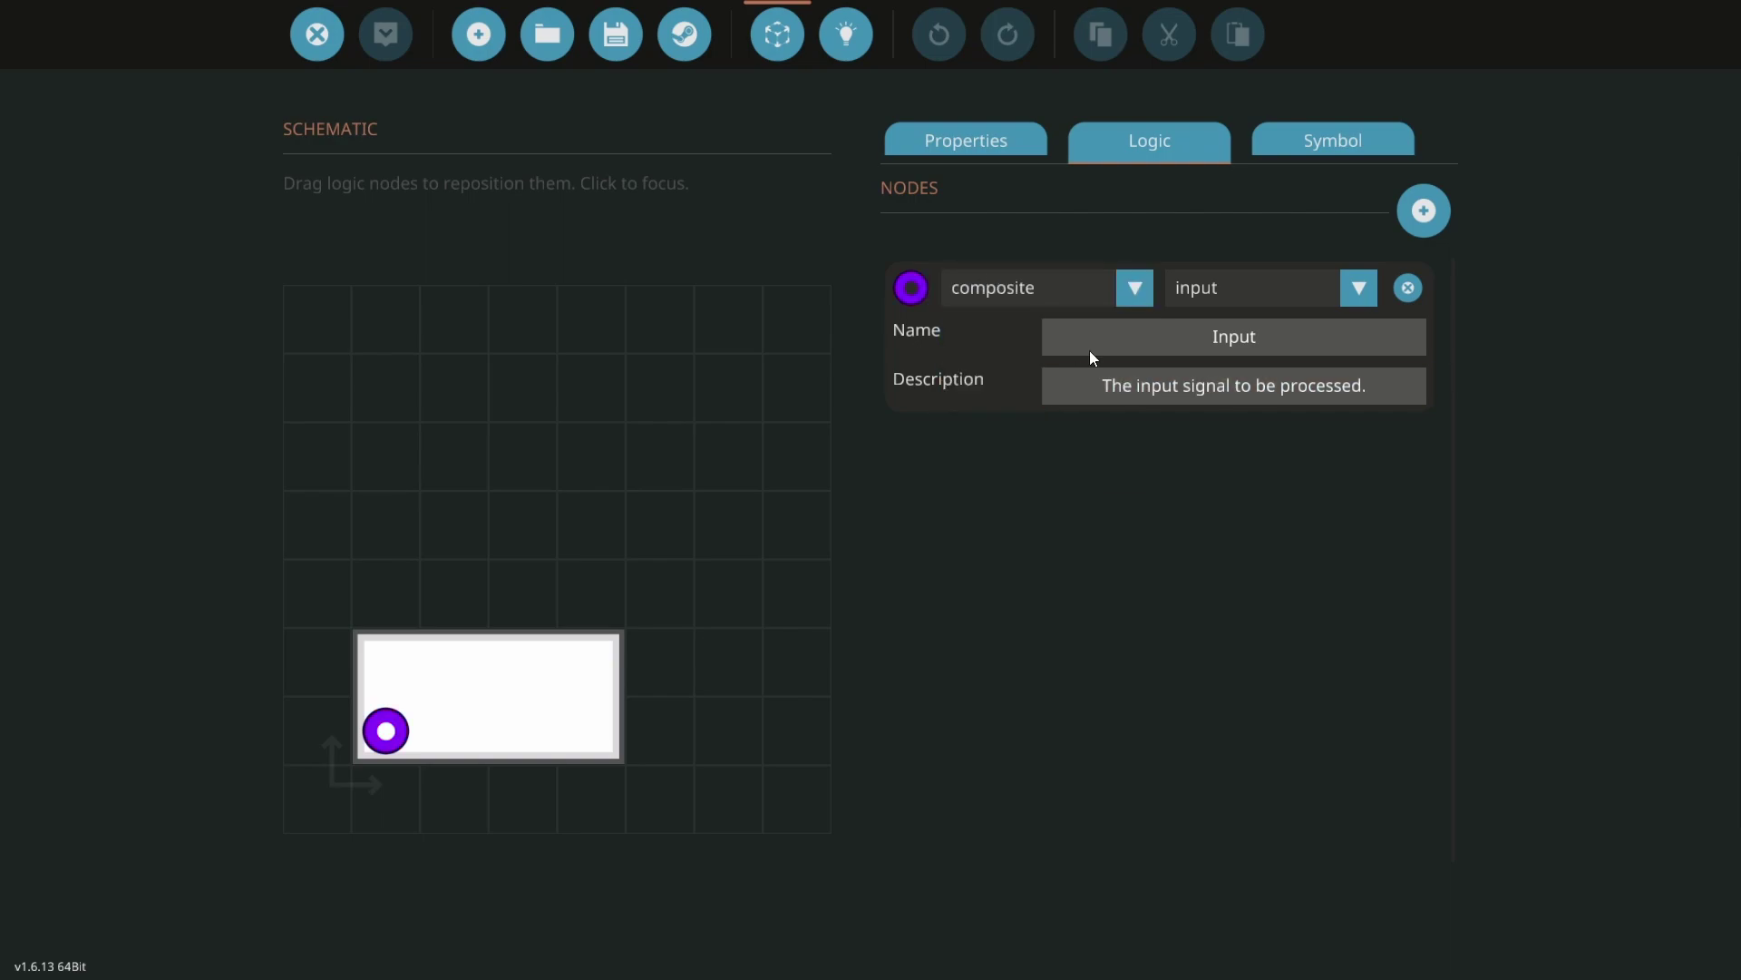
pyautogui.write('Comp In')
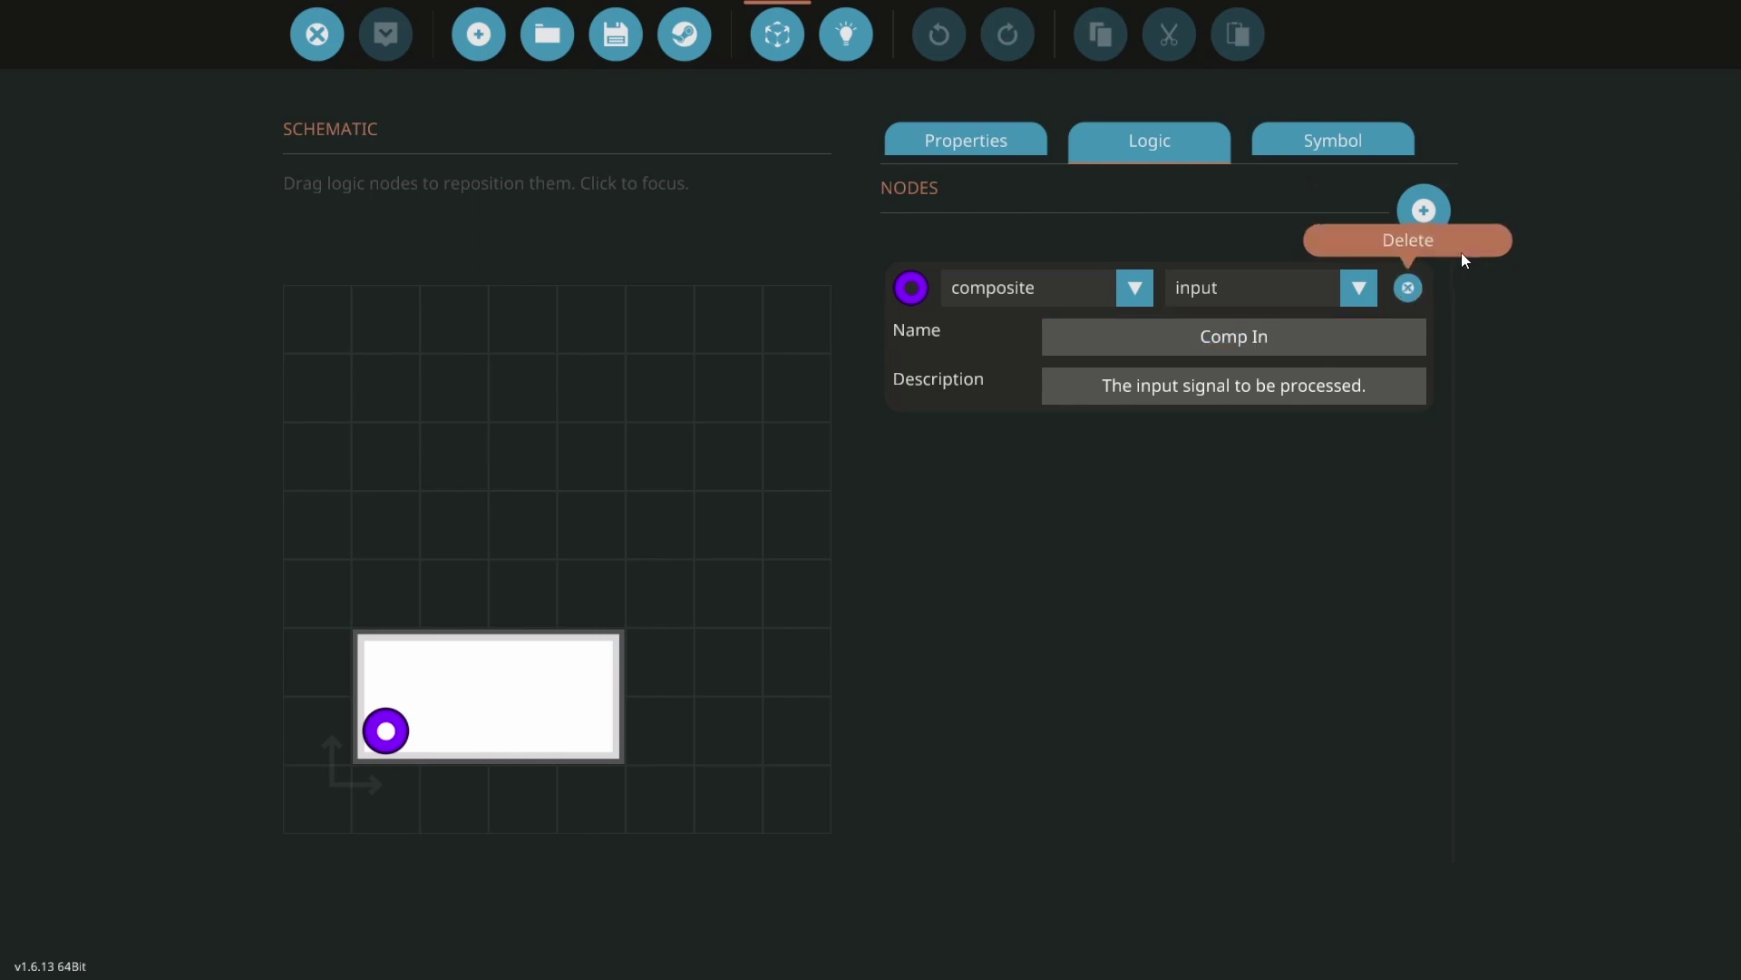
# Add a composite output node named "Comp Out" in the cell directly above Comp In
pyautogui.click(1424, 210)
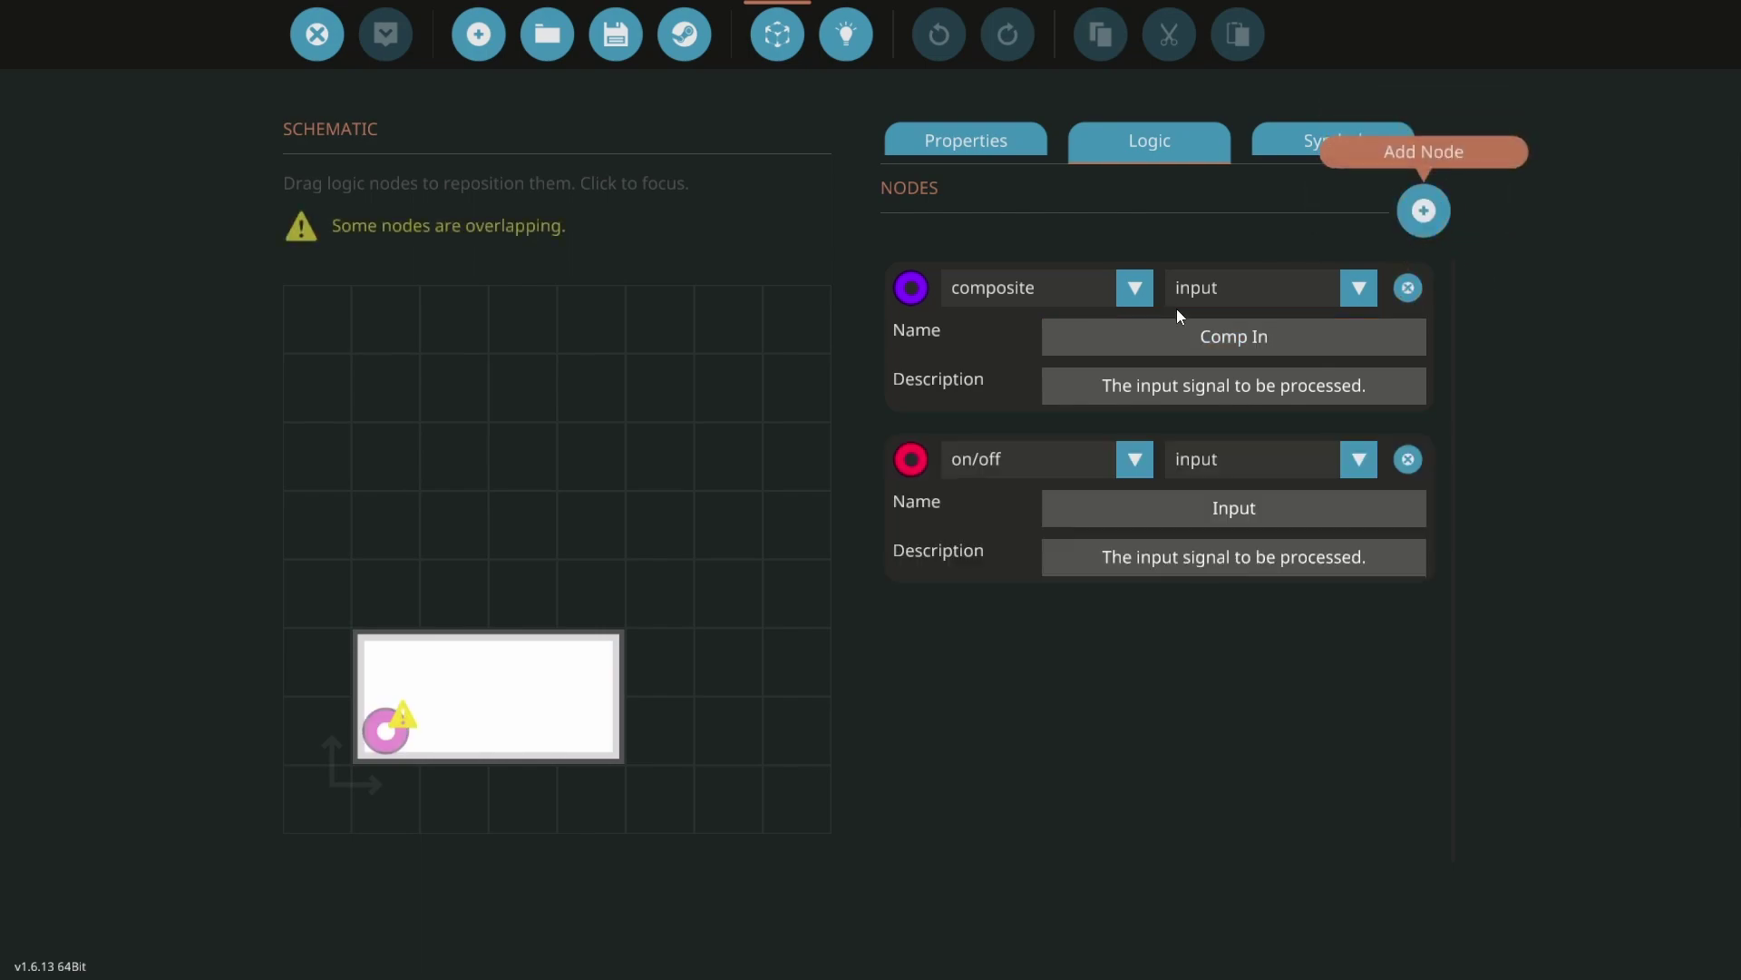
pyautogui.moveTo(385, 730); pyautogui.dragTo(386, 662)
pyautogui.click(982, 455)
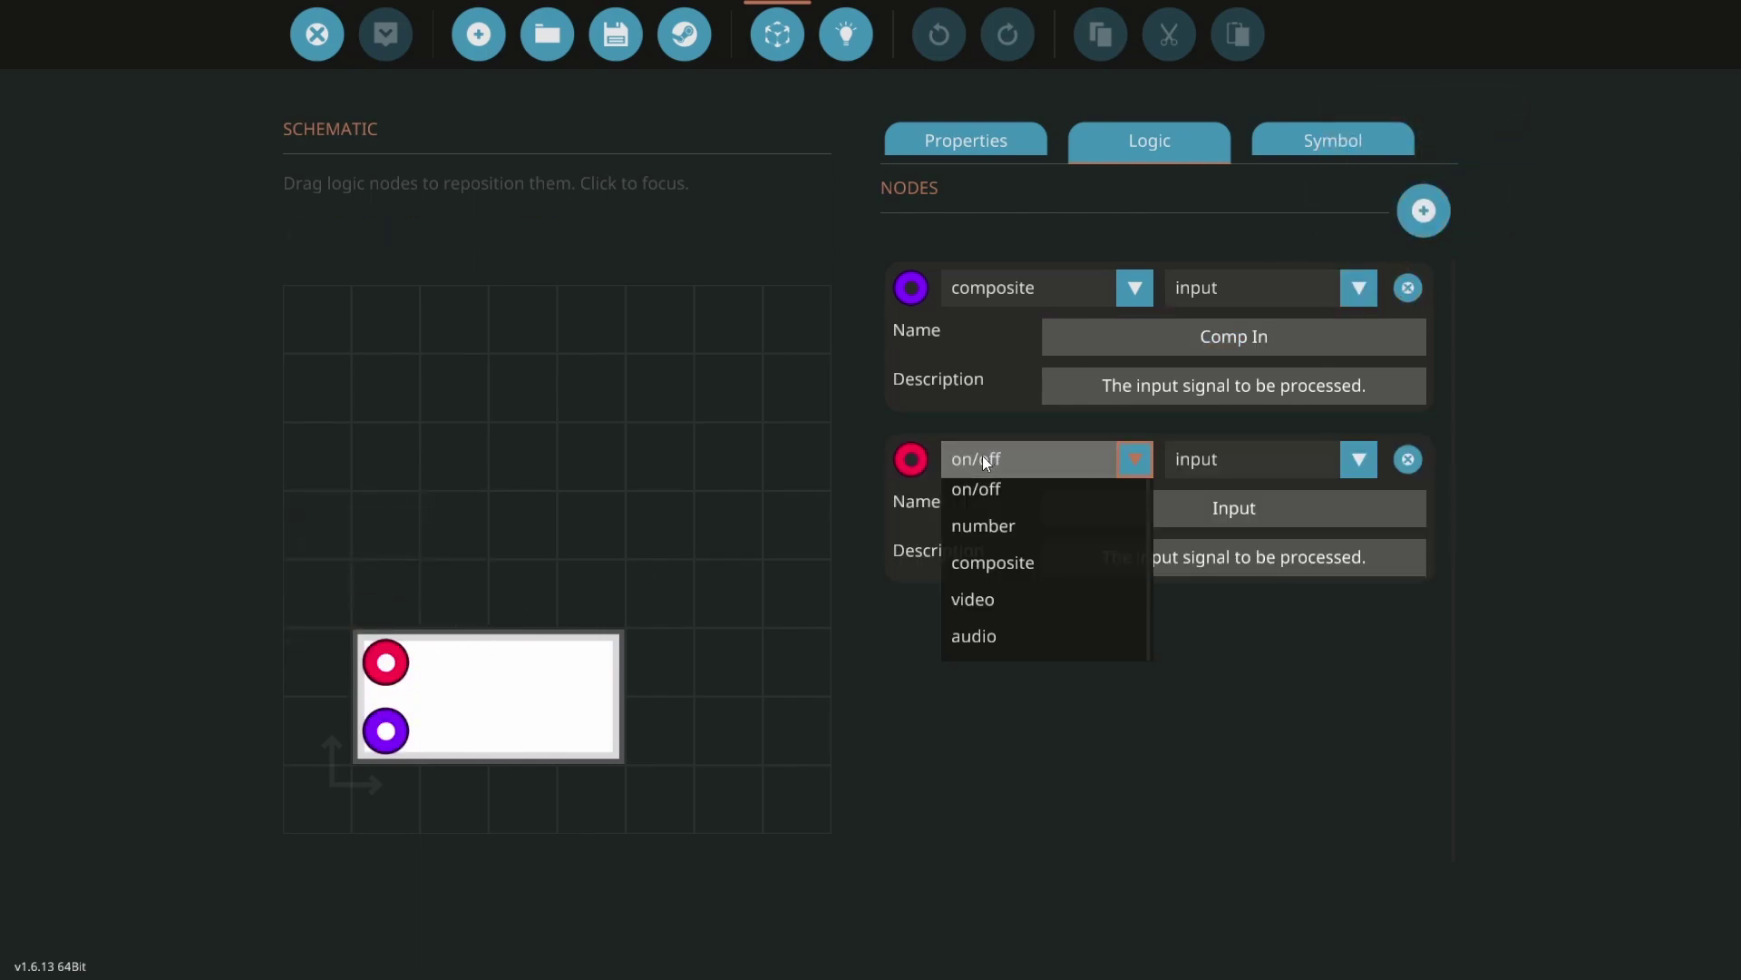
pyautogui.click(1009, 564)
pyautogui.click(1226, 461)
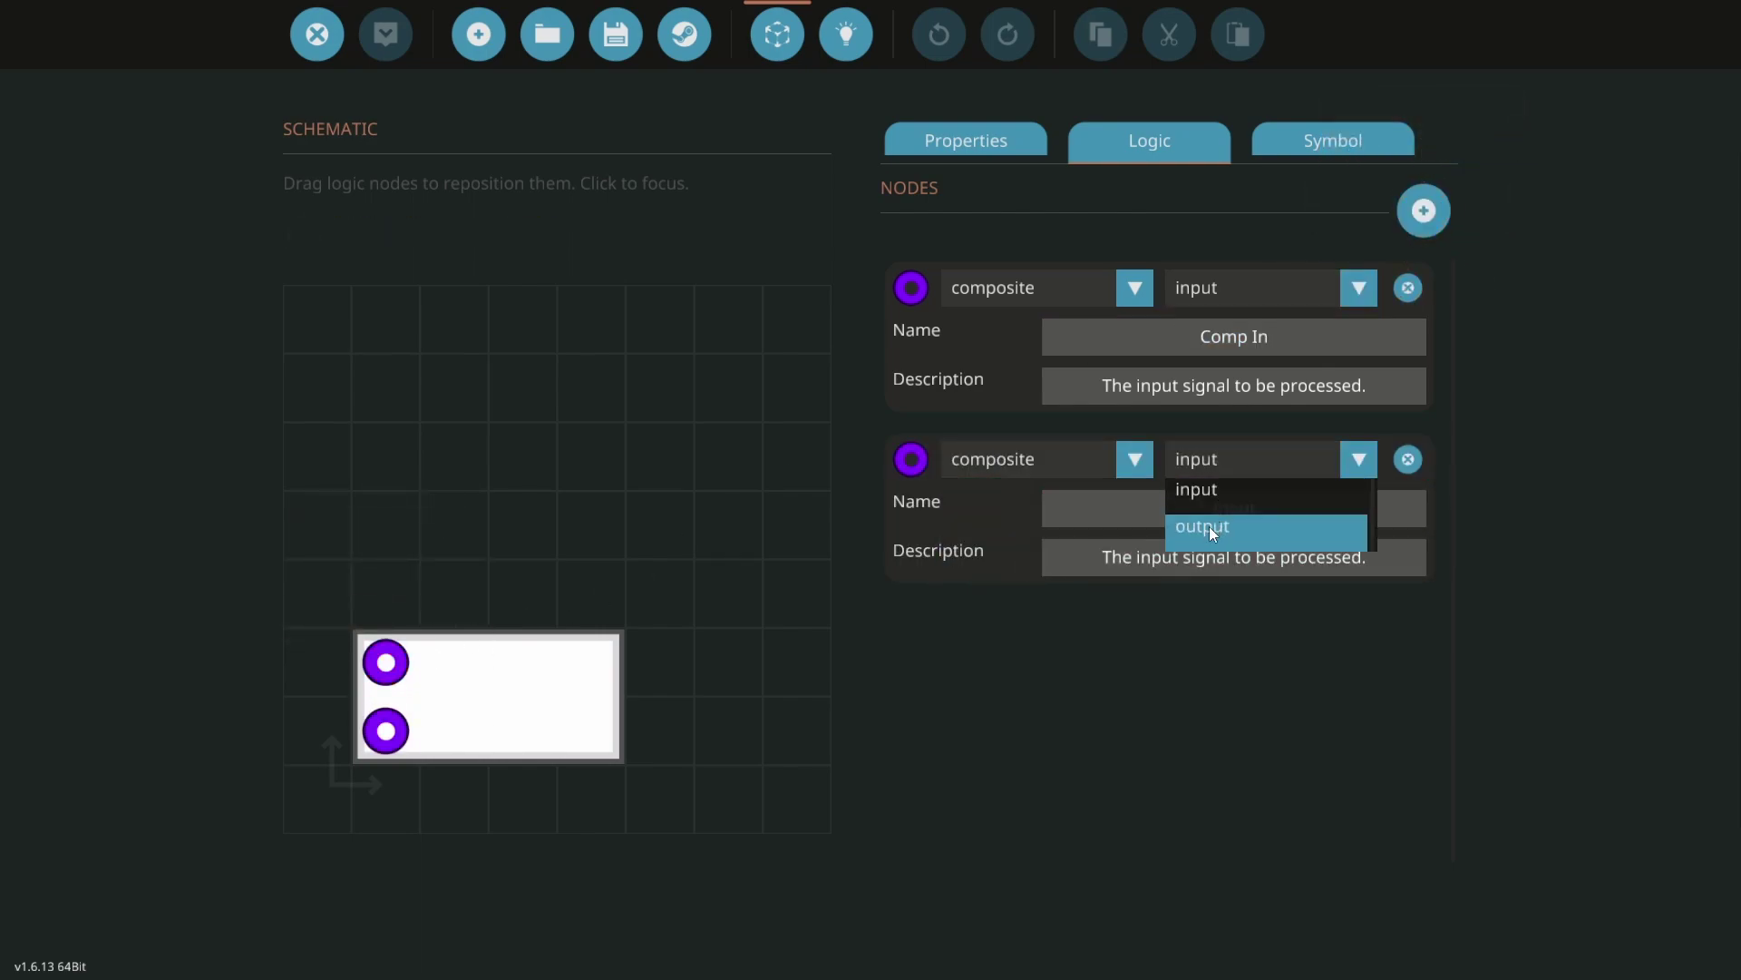
pyautogui.click(1210, 526)
pyautogui.click(1276, 510)
pyautogui.write('Comp Out')
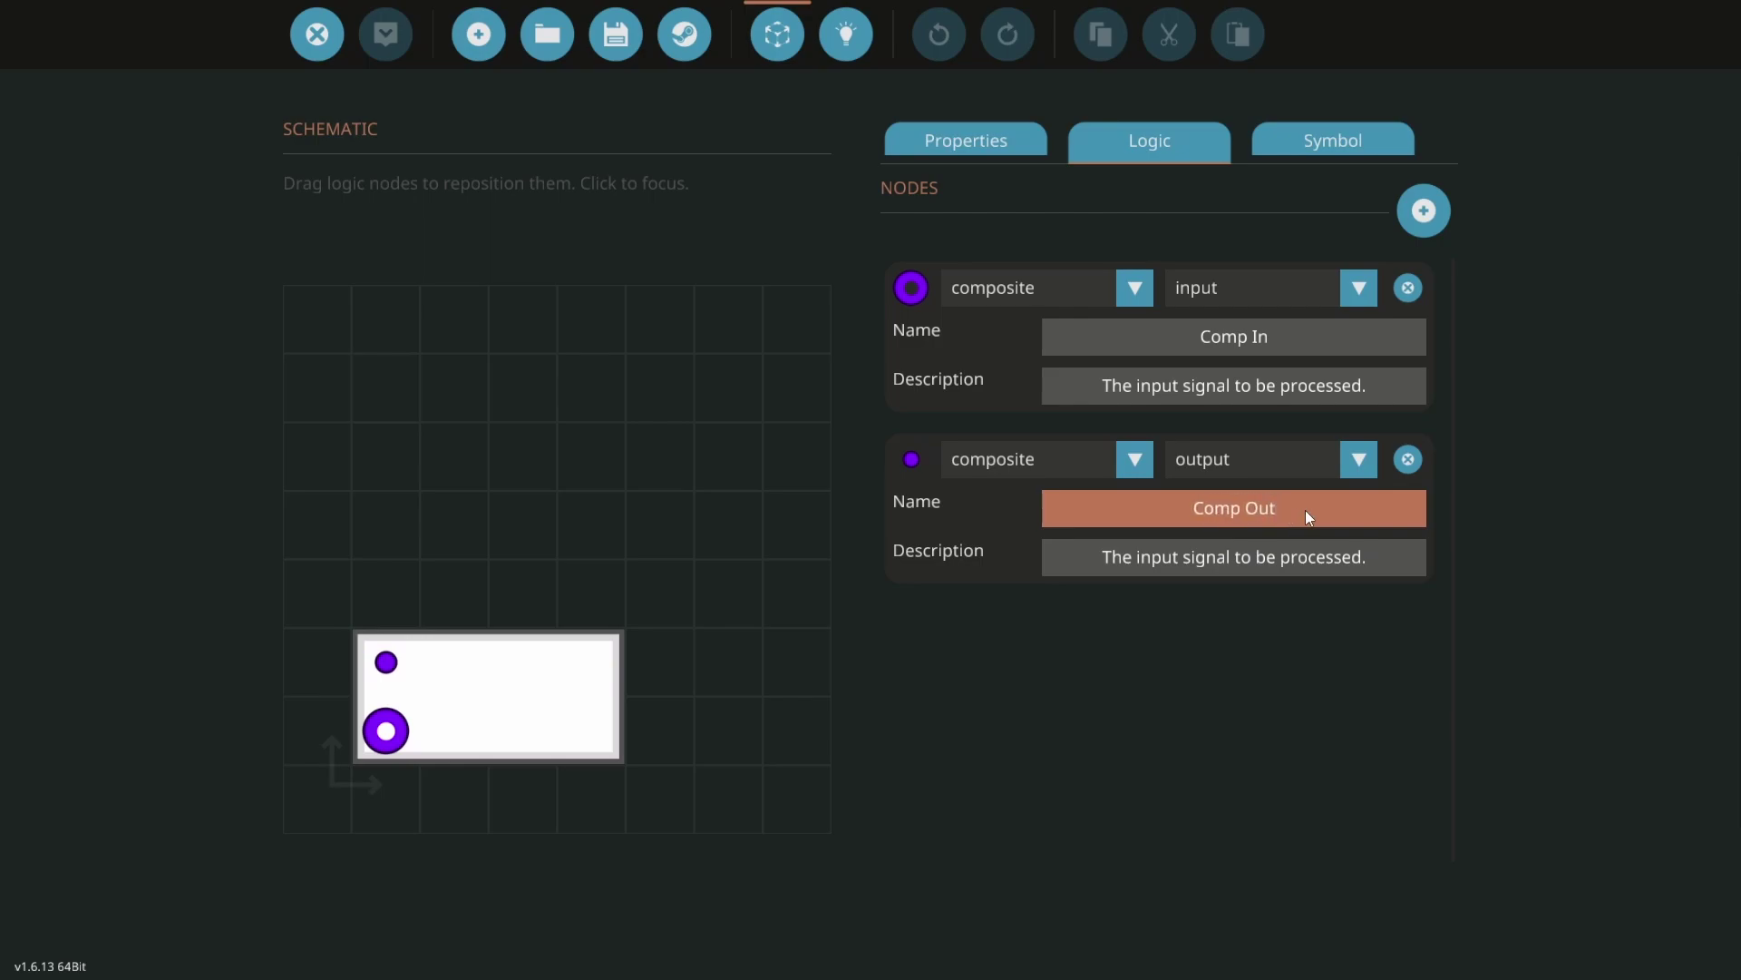
pyautogui.press('Return')
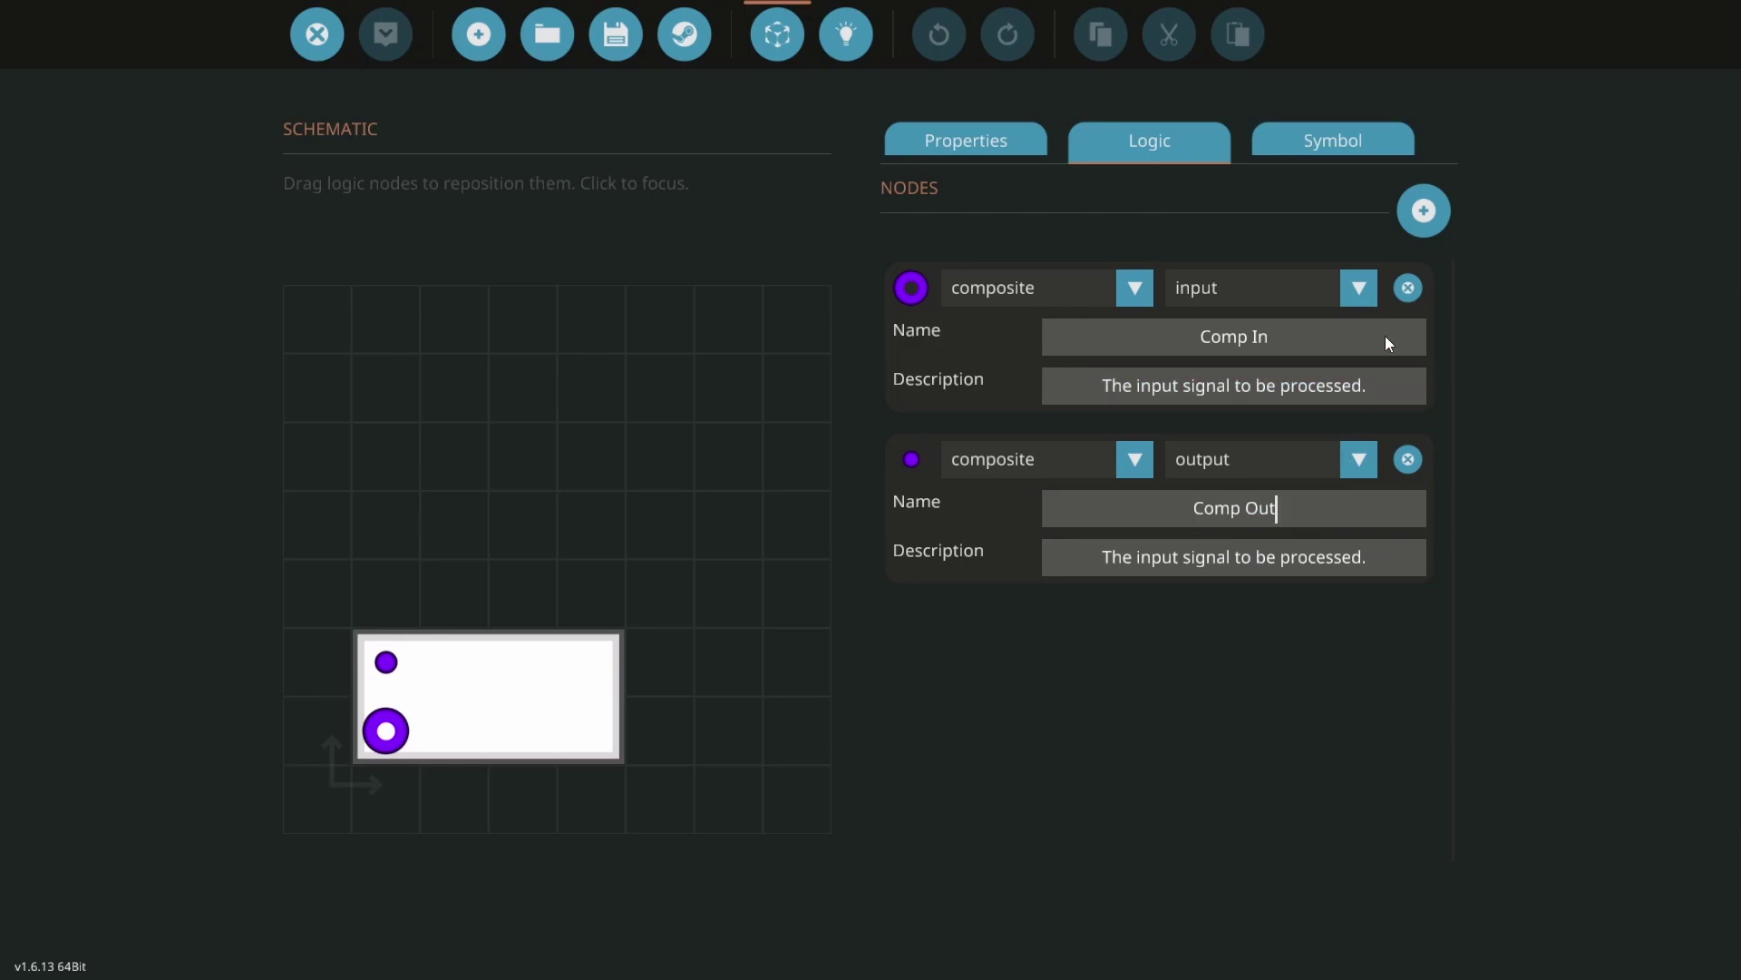
# Add an on/off output node named "Top Connectors" in the cell next to Comp Out
pyautogui.click(1423, 210)
pyautogui.moveTo(388, 742)
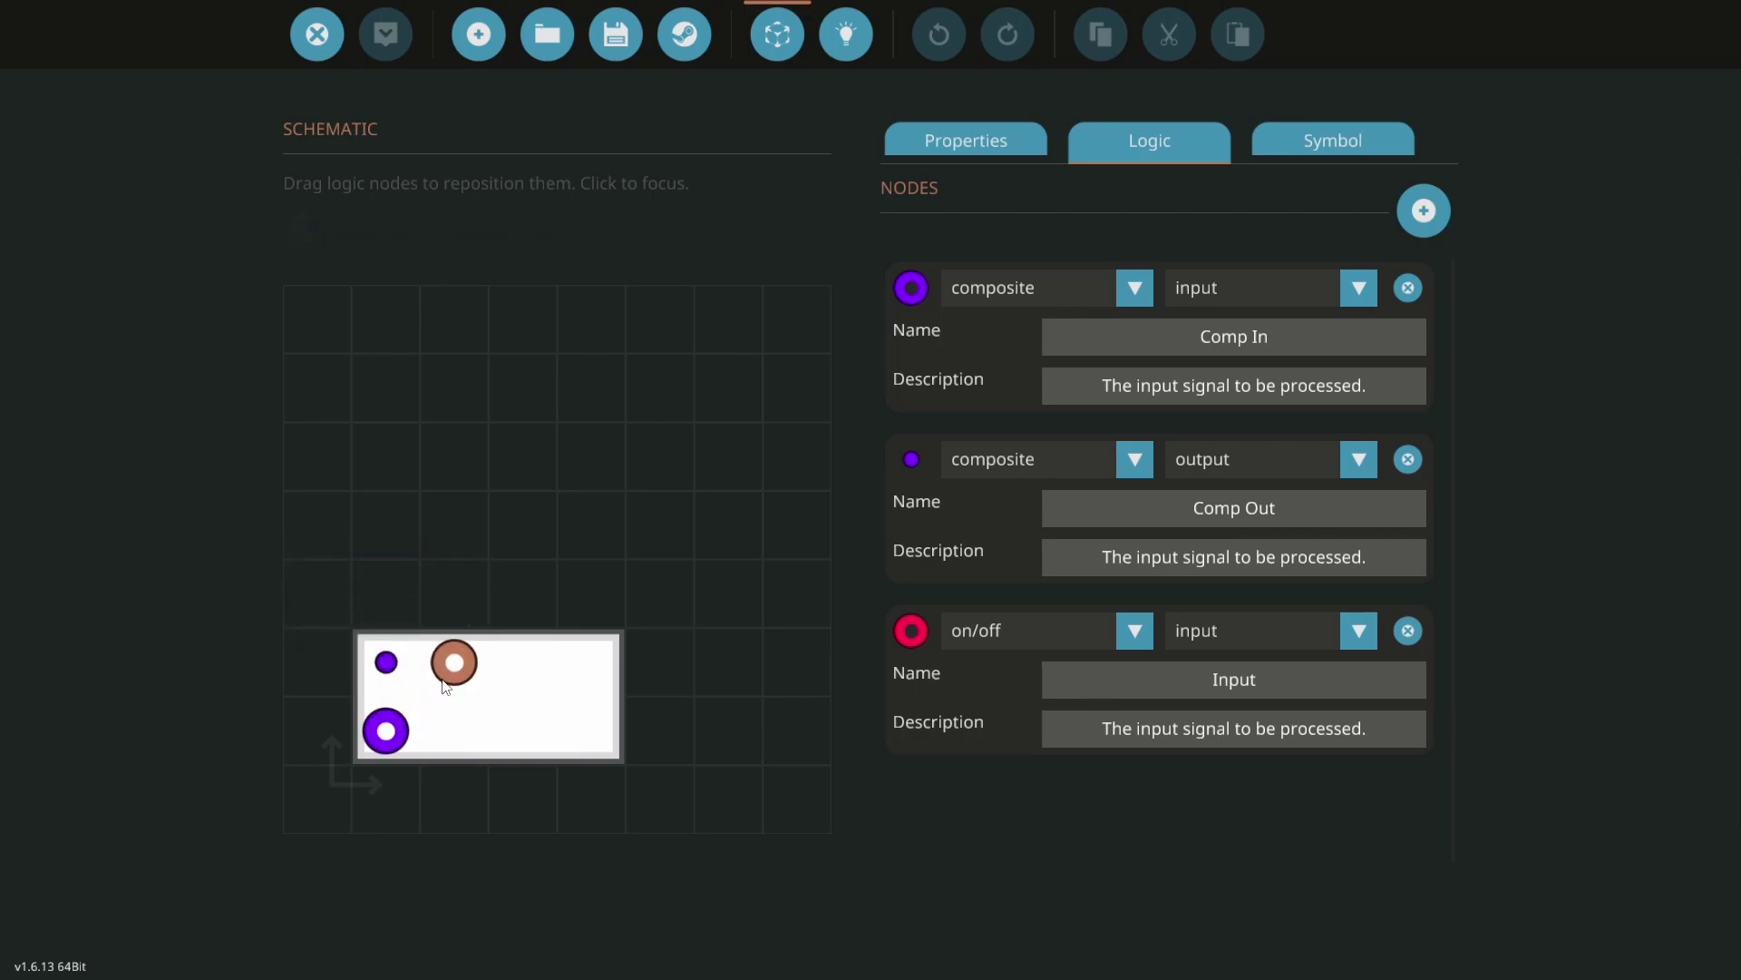
pyautogui.click(1348, 680)
pyautogui.write('T')
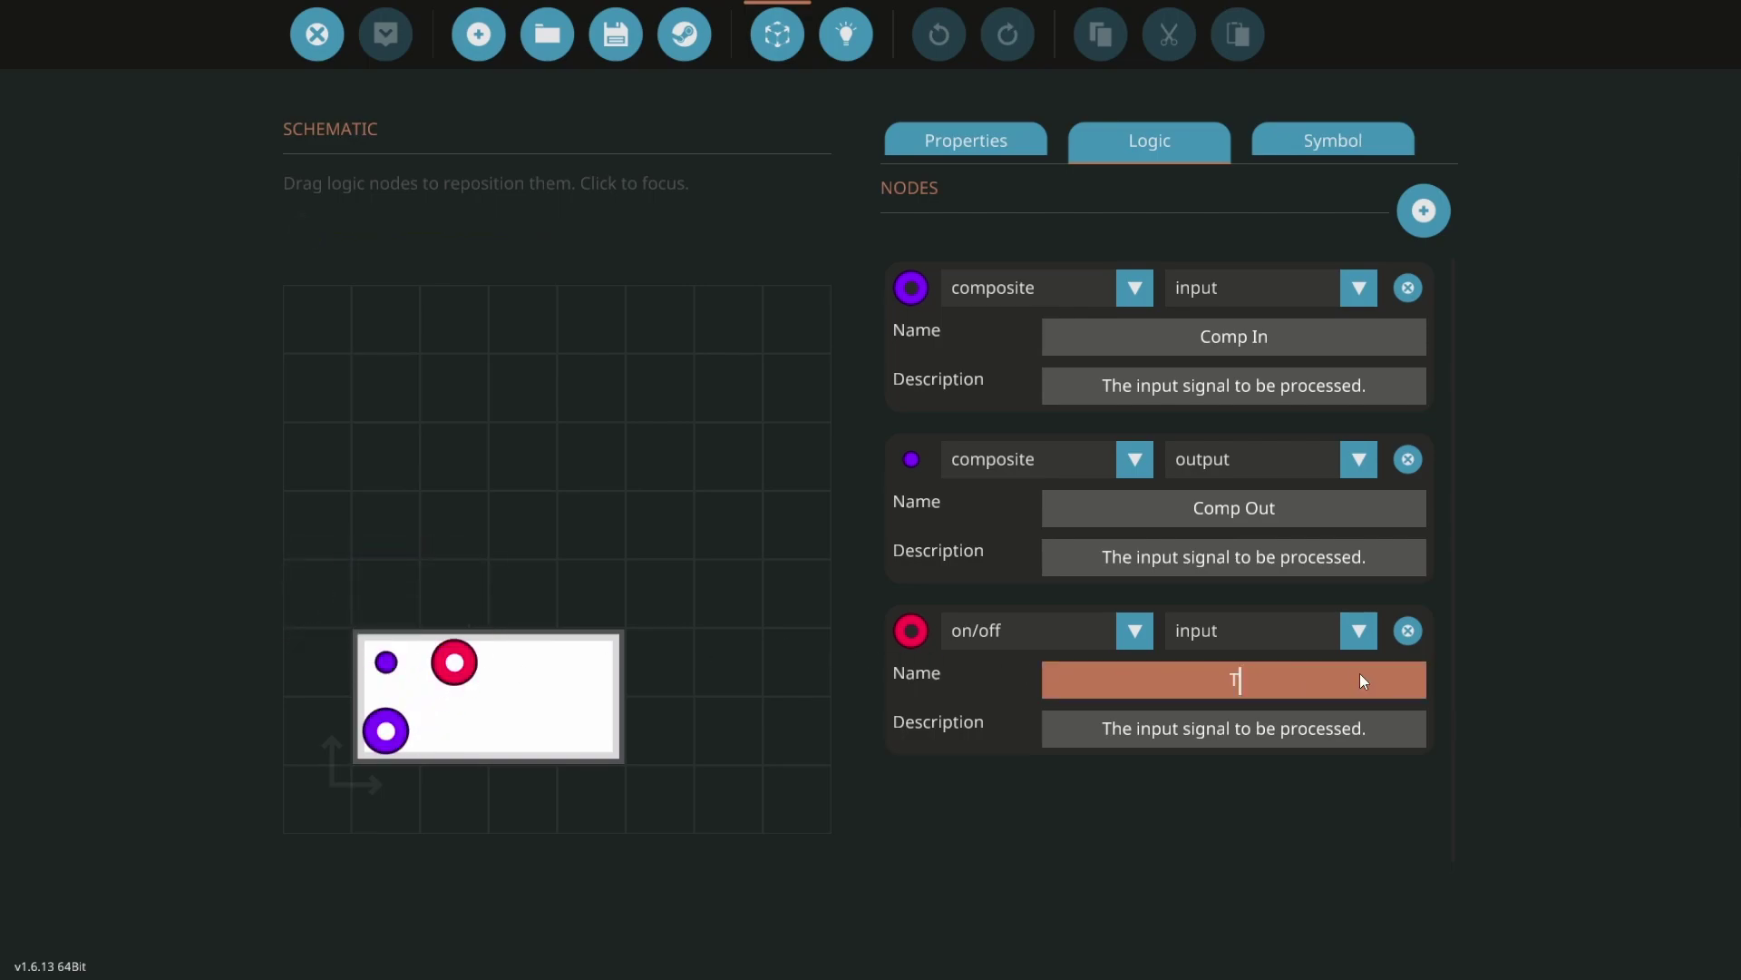
pyautogui.write('op Connectors')
pyautogui.press('Return')
pyautogui.click(1336, 631)
pyautogui.click(1263, 710)
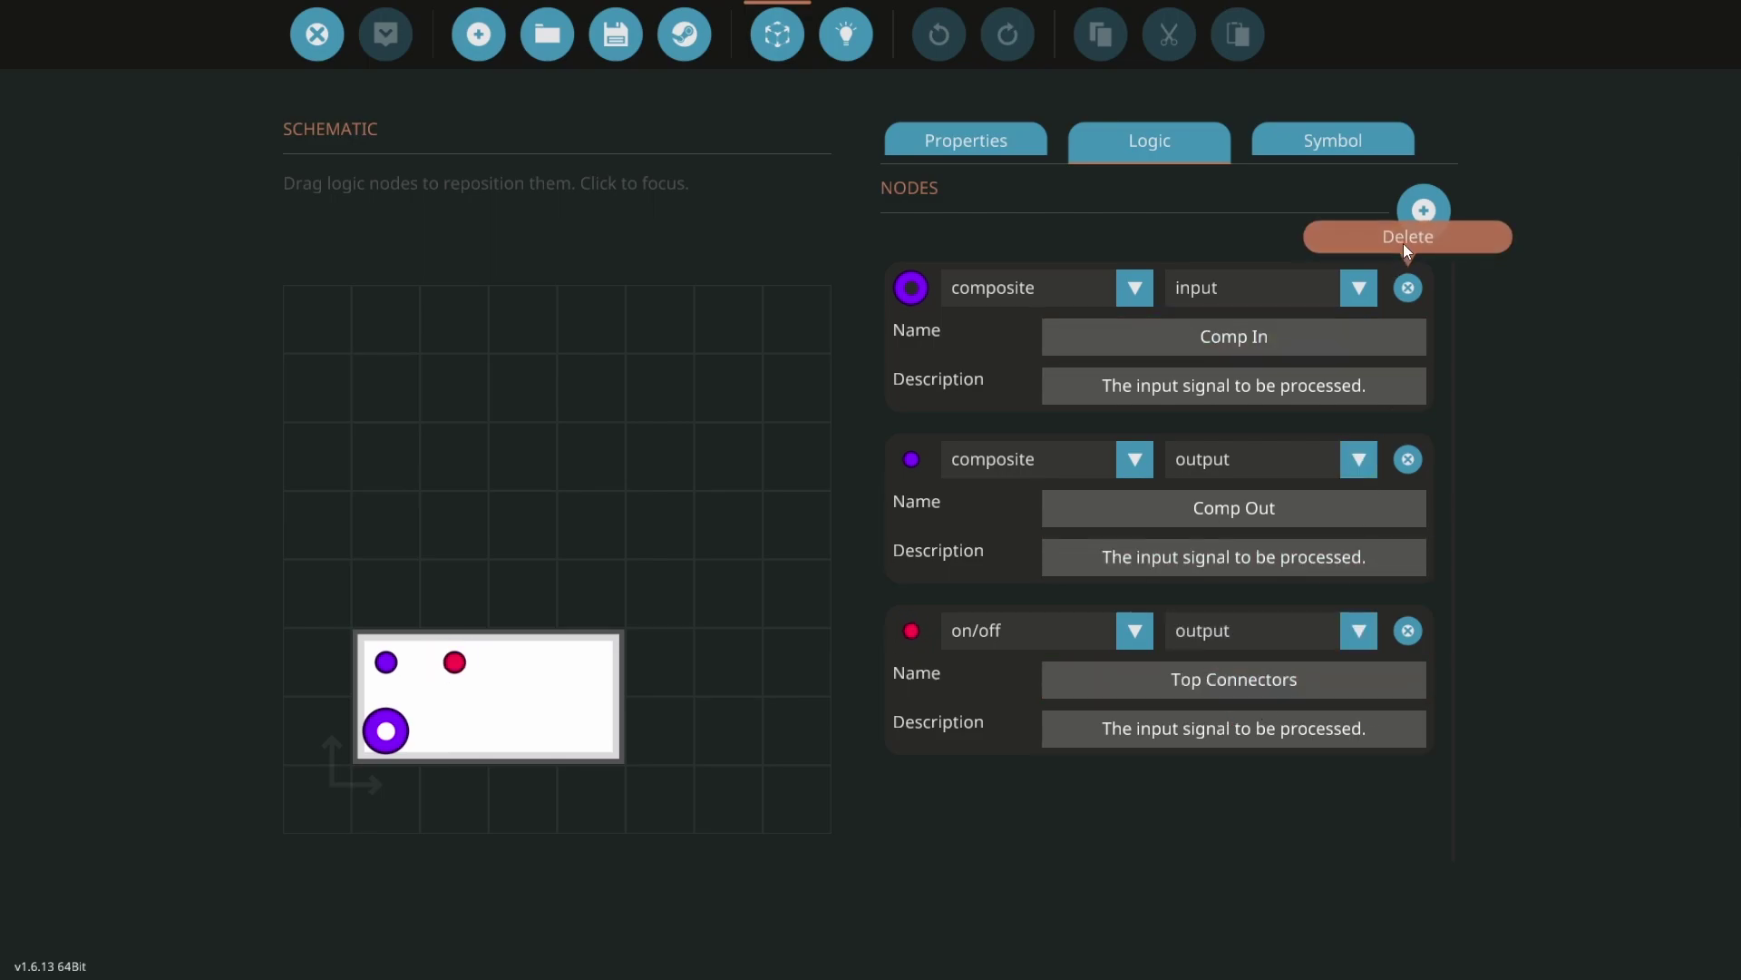
# Add an on/off output node named "Bottom Connectors" in the cell directly below Top Connectors
pyautogui.click(1424, 212)
pyautogui.moveTo(392, 739); pyautogui.dragTo(454, 720)
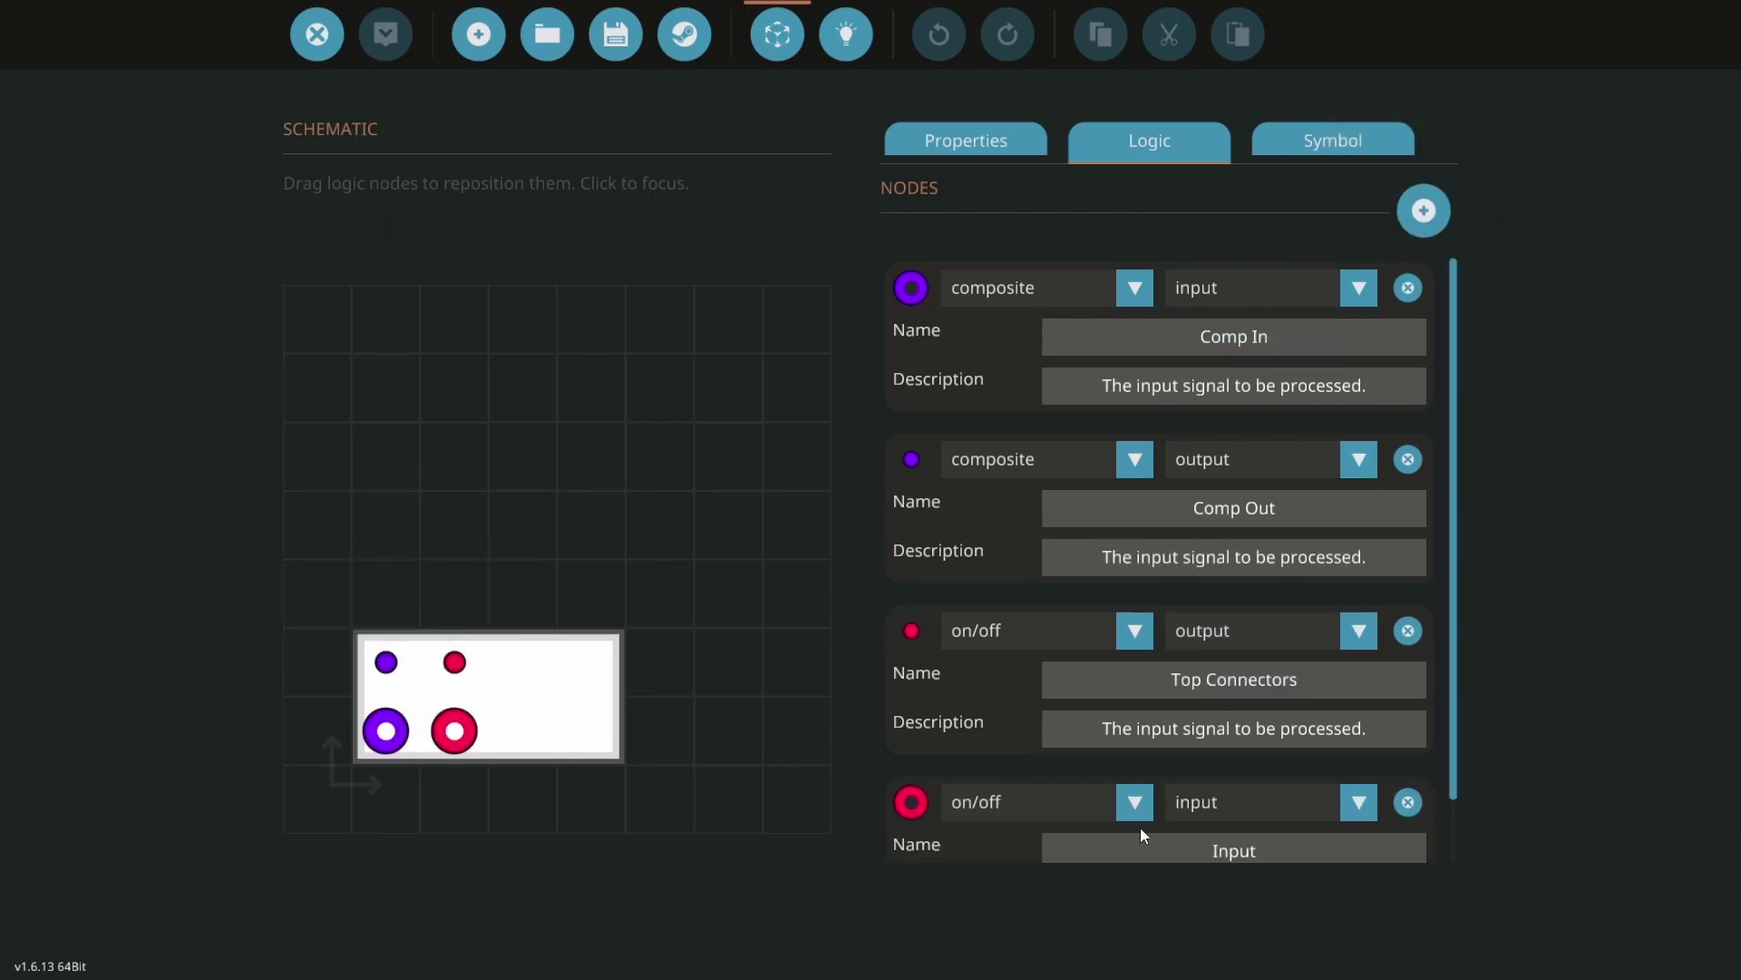
pyautogui.scroll(-1, 1207, 809)
pyautogui.click(1306, 782)
pyautogui.write('Bot')
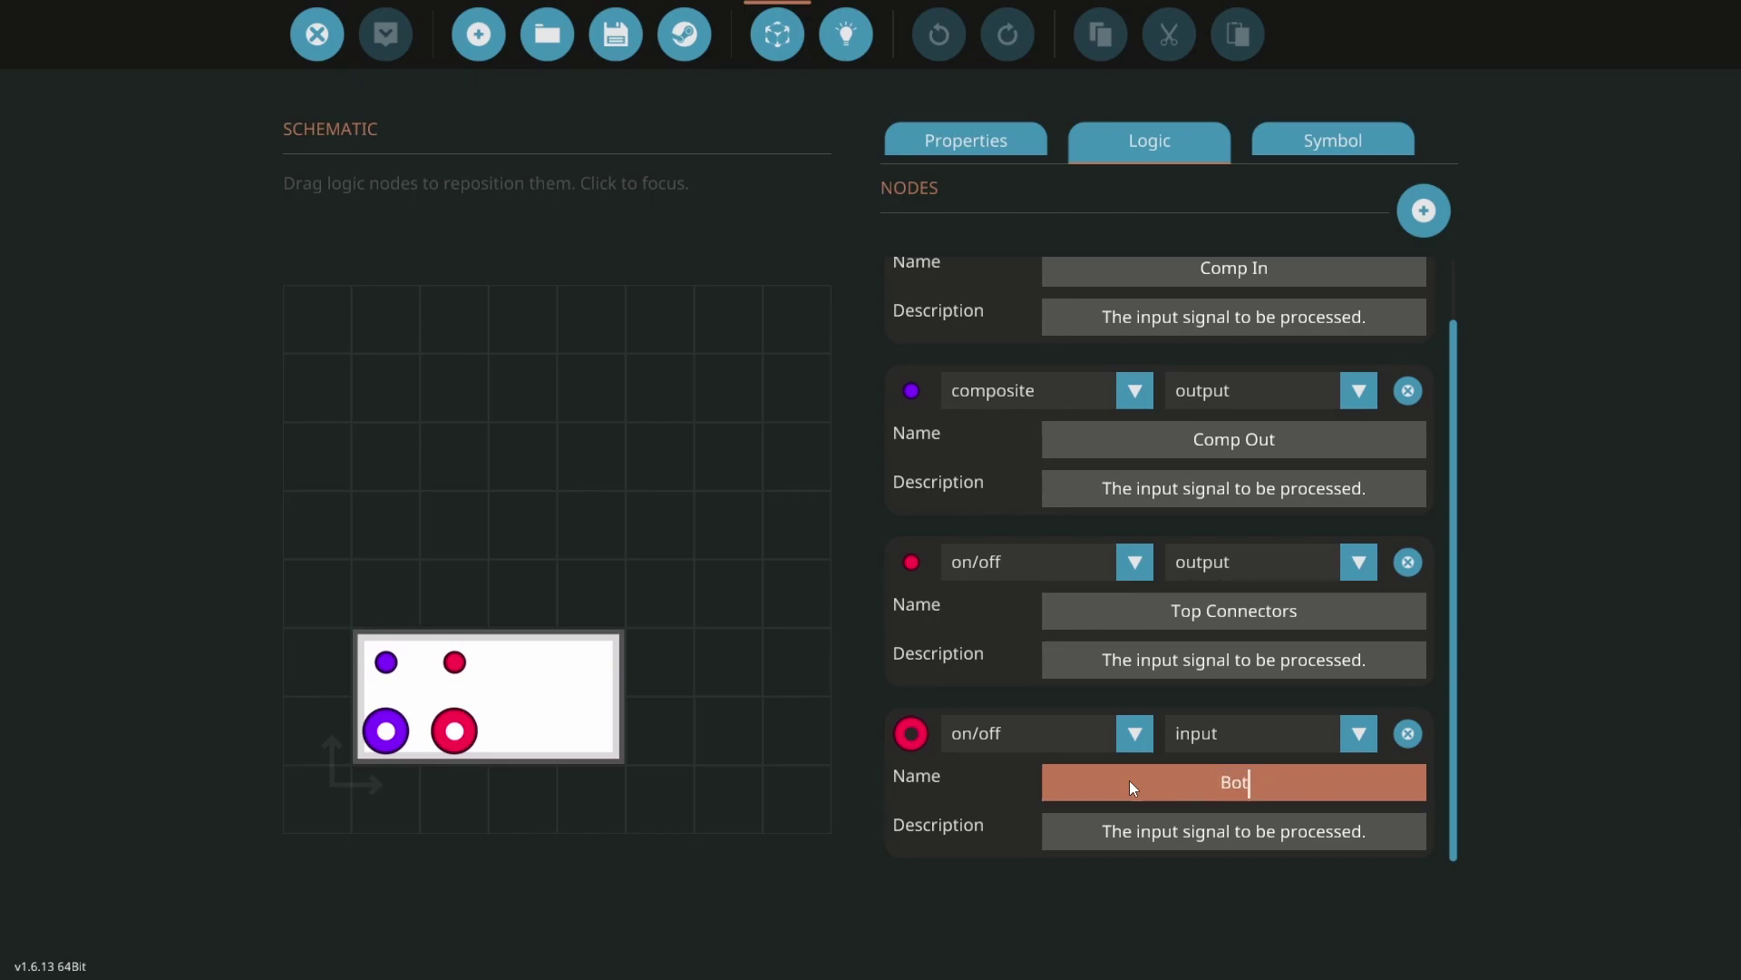
pyautogui.write('tom Connectors')
pyautogui.click(1215, 737)
pyautogui.click(1216, 796)
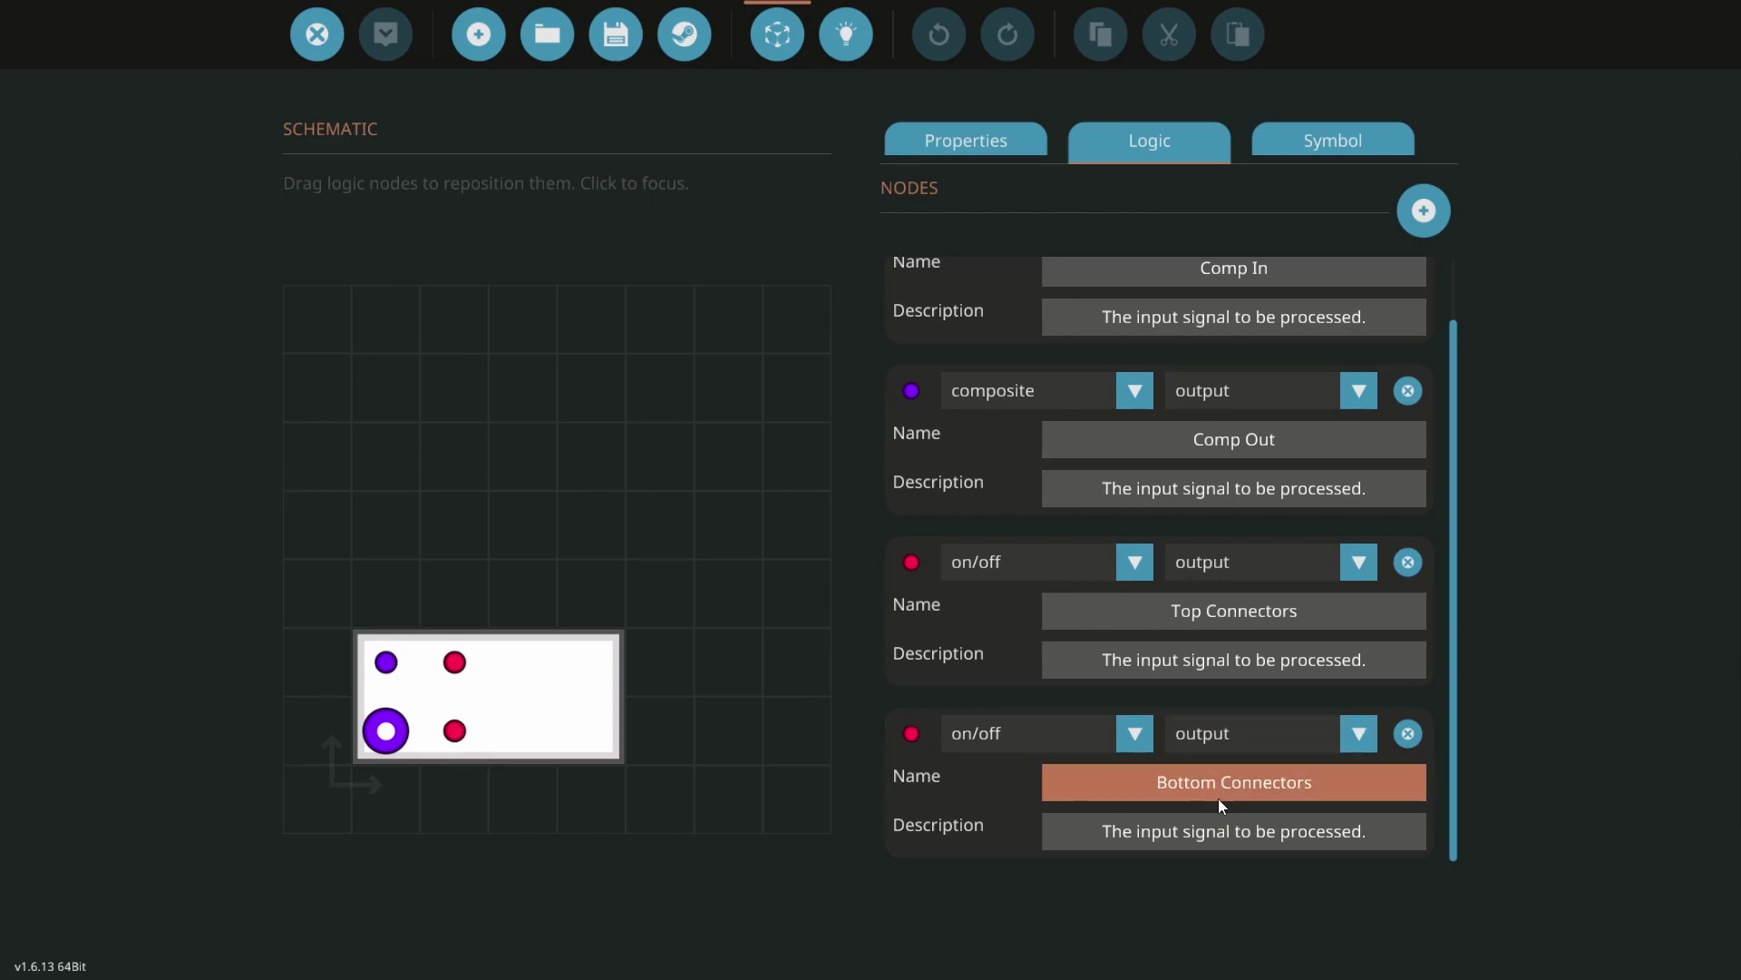
# Add two on/off input nodes in the schematic's upper row, named "Front Top Button" and "Rear Top Button"
pyautogui.click(1424, 225)
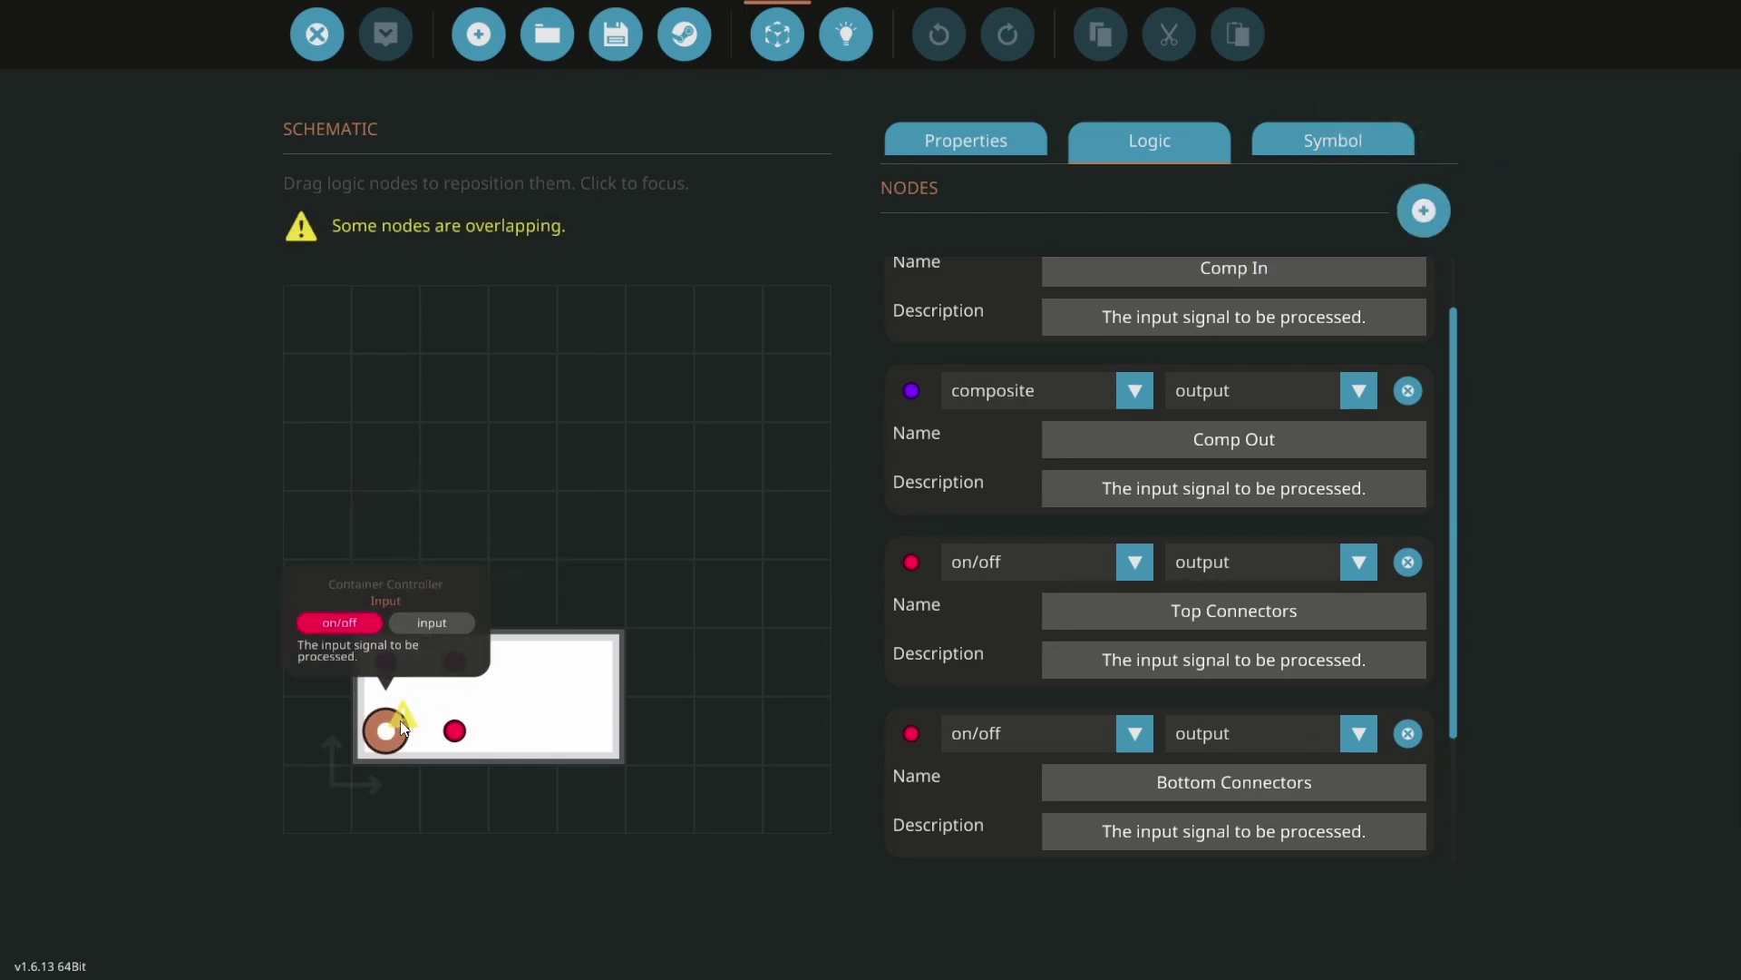
pyautogui.moveTo(400, 720); pyautogui.dragTo(522, 662)
pyautogui.moveTo(385, 730); pyautogui.dragTo(592, 662)
pyautogui.moveTo(1262, 611); pyautogui.dragTo(1210, 598)
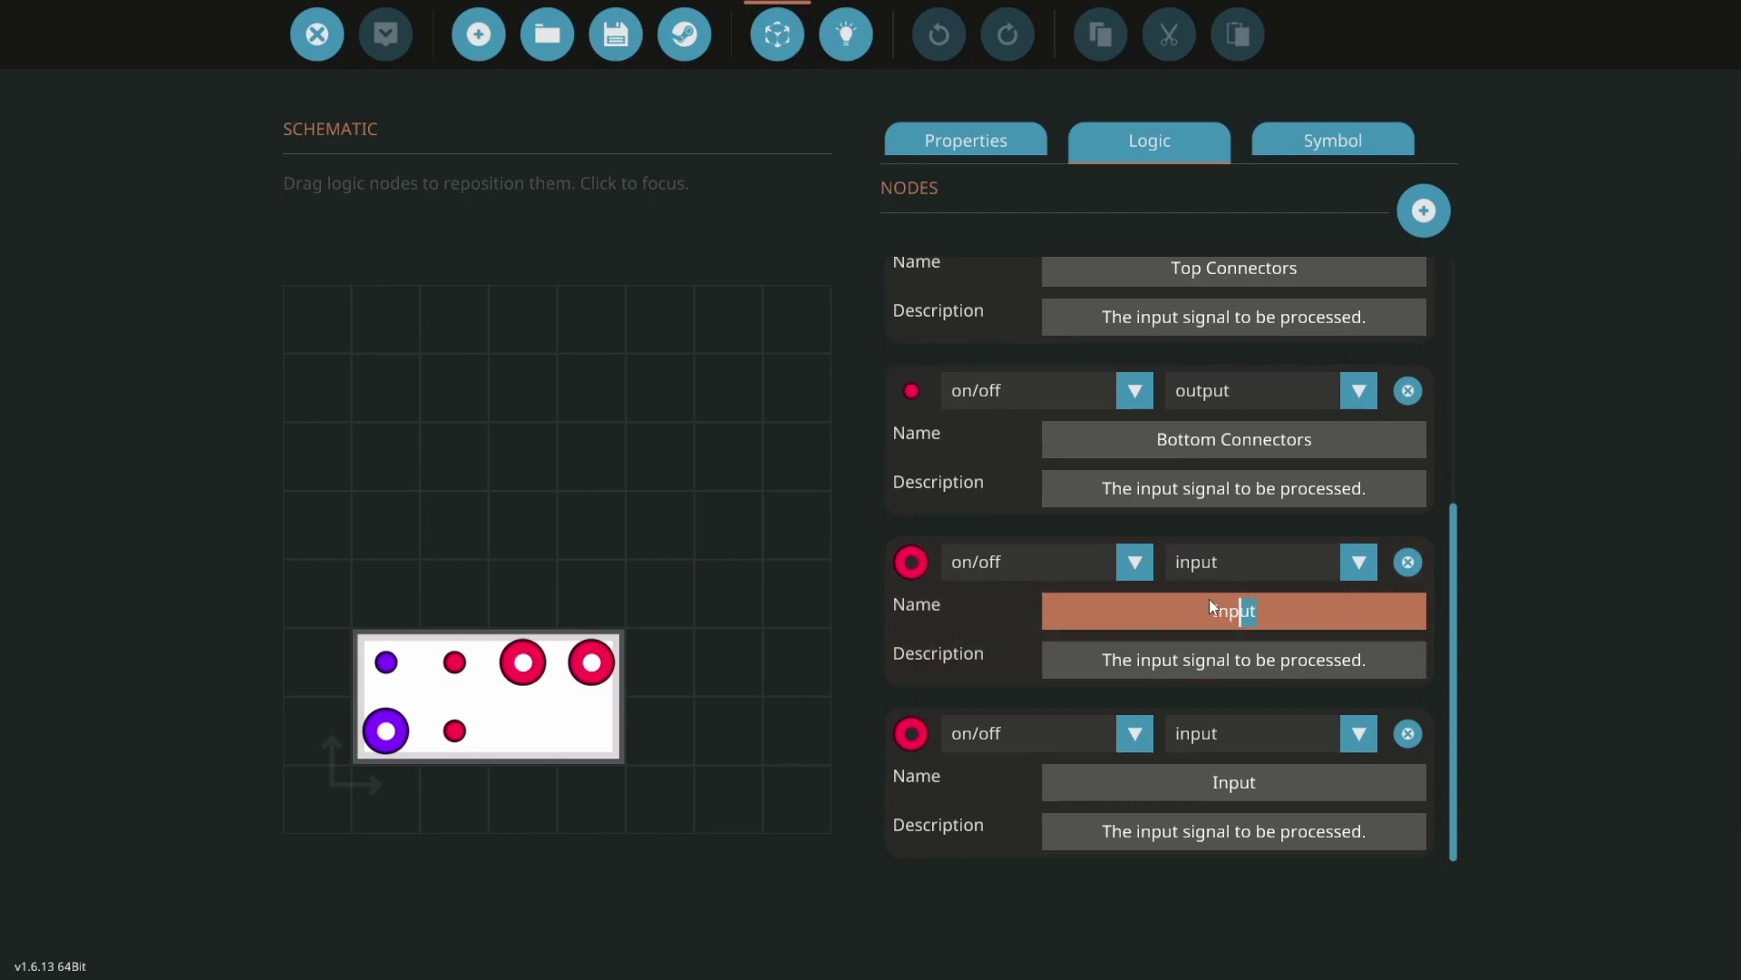
pyautogui.write('Front Top Button')
pyautogui.click(1276, 780)
pyautogui.moveTo(1276, 780); pyautogui.dragTo(1125, 771)
pyautogui.write('R')
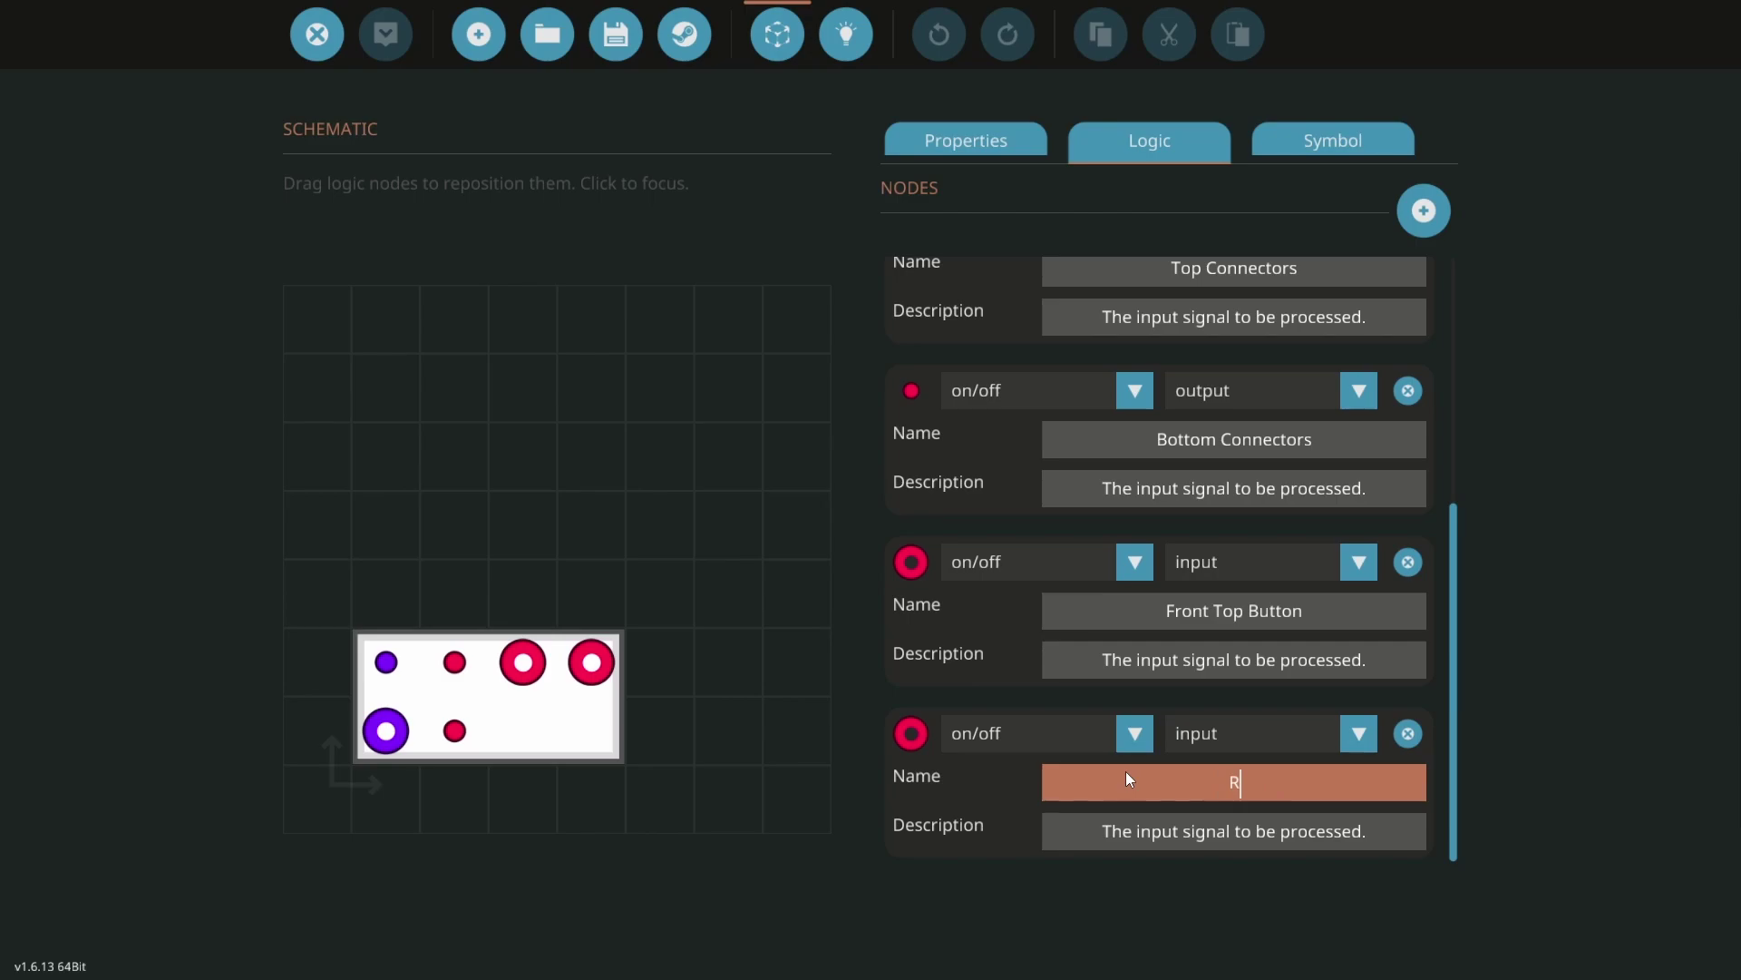
pyautogui.write('ear Top Button')
pyautogui.press('Return')
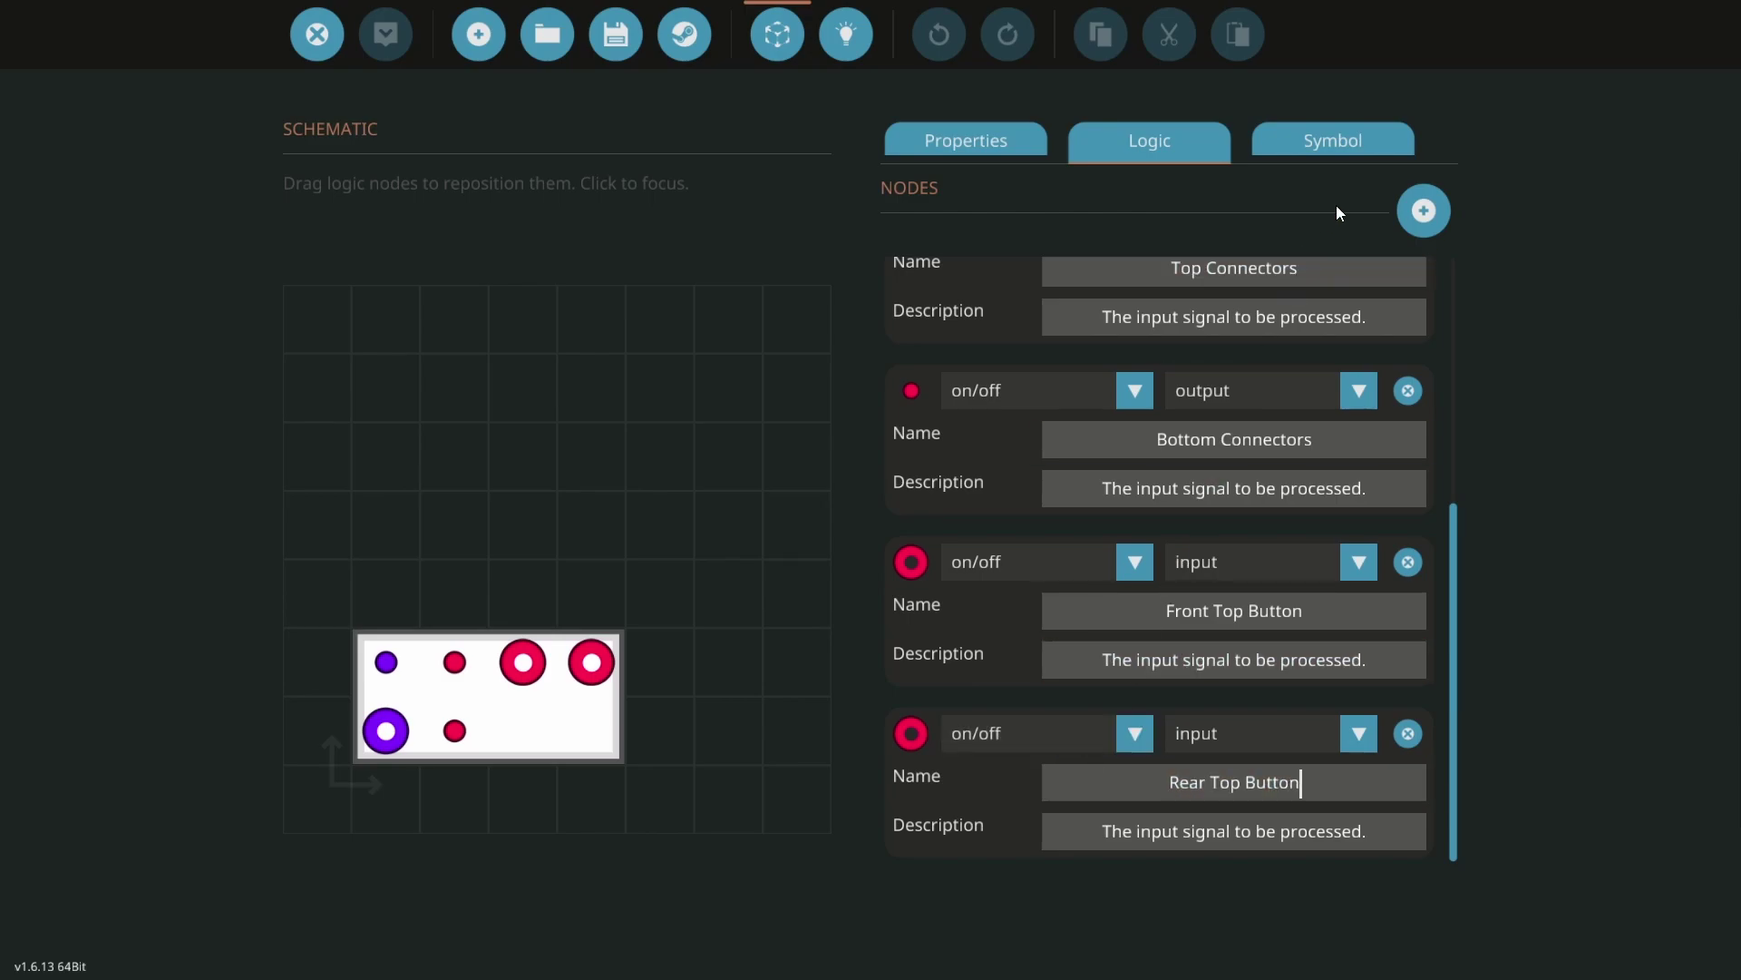
# Add two on/off input nodes in the schematic's lower row, named "Front Bottom Button" and "Rear Bottom Button"
pyautogui.click(1424, 211)
pyautogui.moveTo(404, 711); pyautogui.dragTo(553, 721)
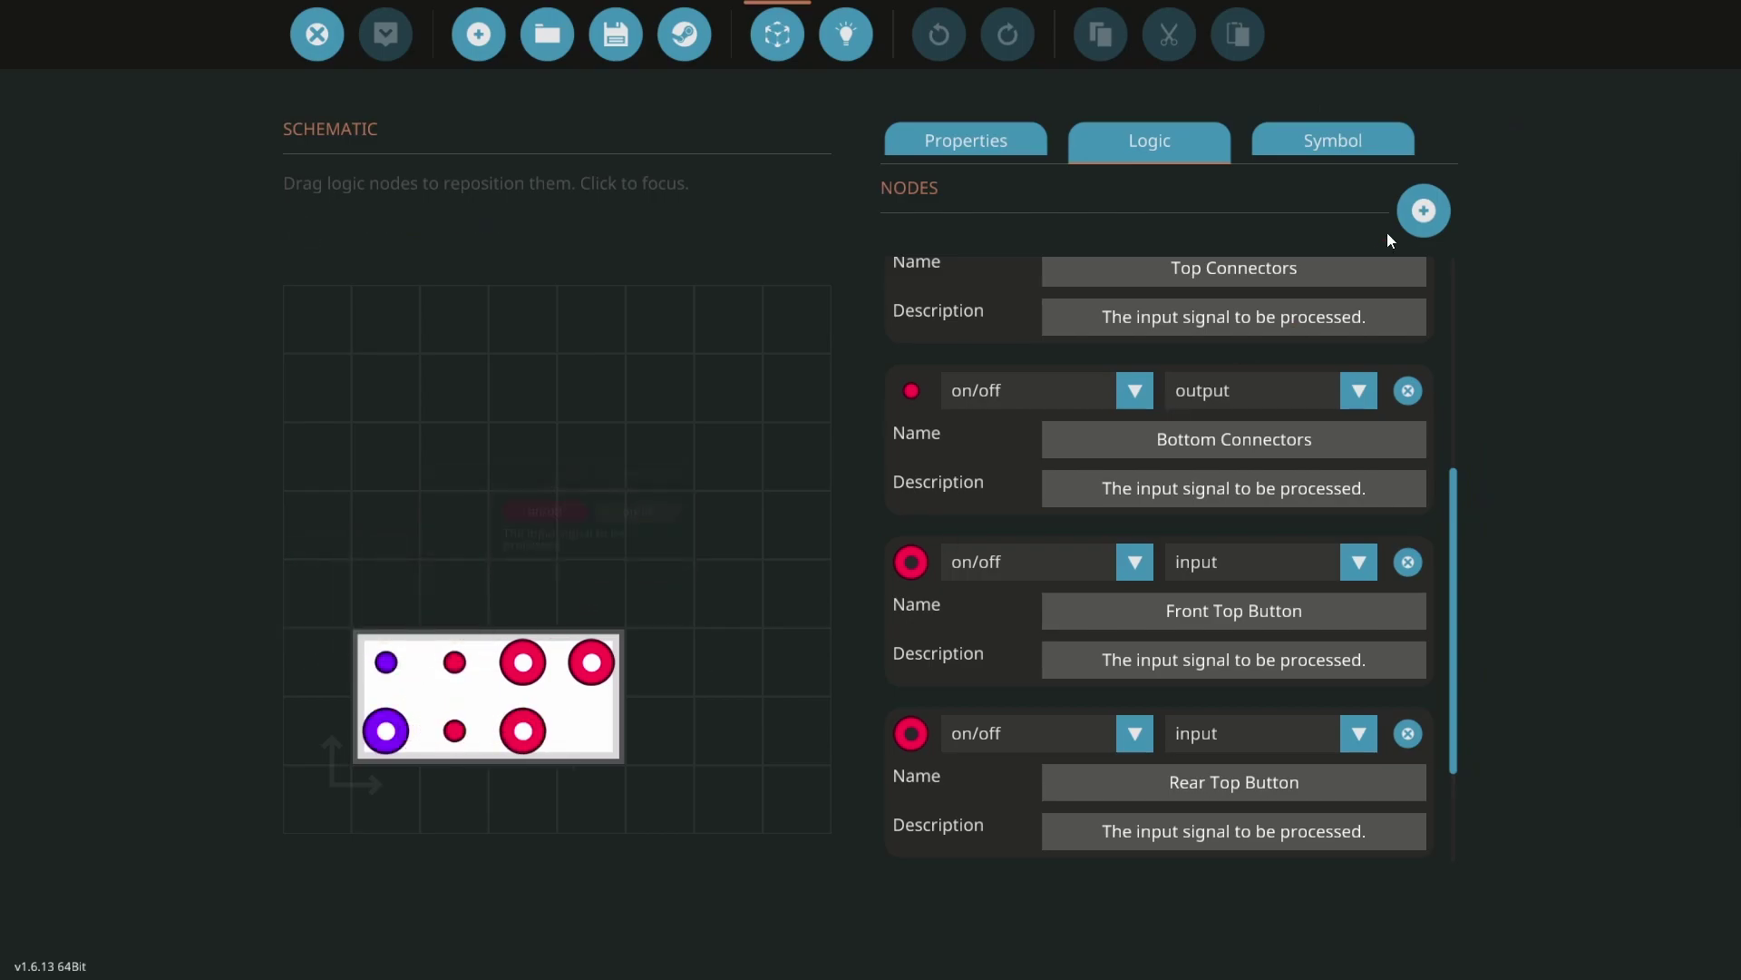
pyautogui.click(1421, 216)
pyautogui.moveTo(387, 731); pyautogui.dragTo(592, 731)
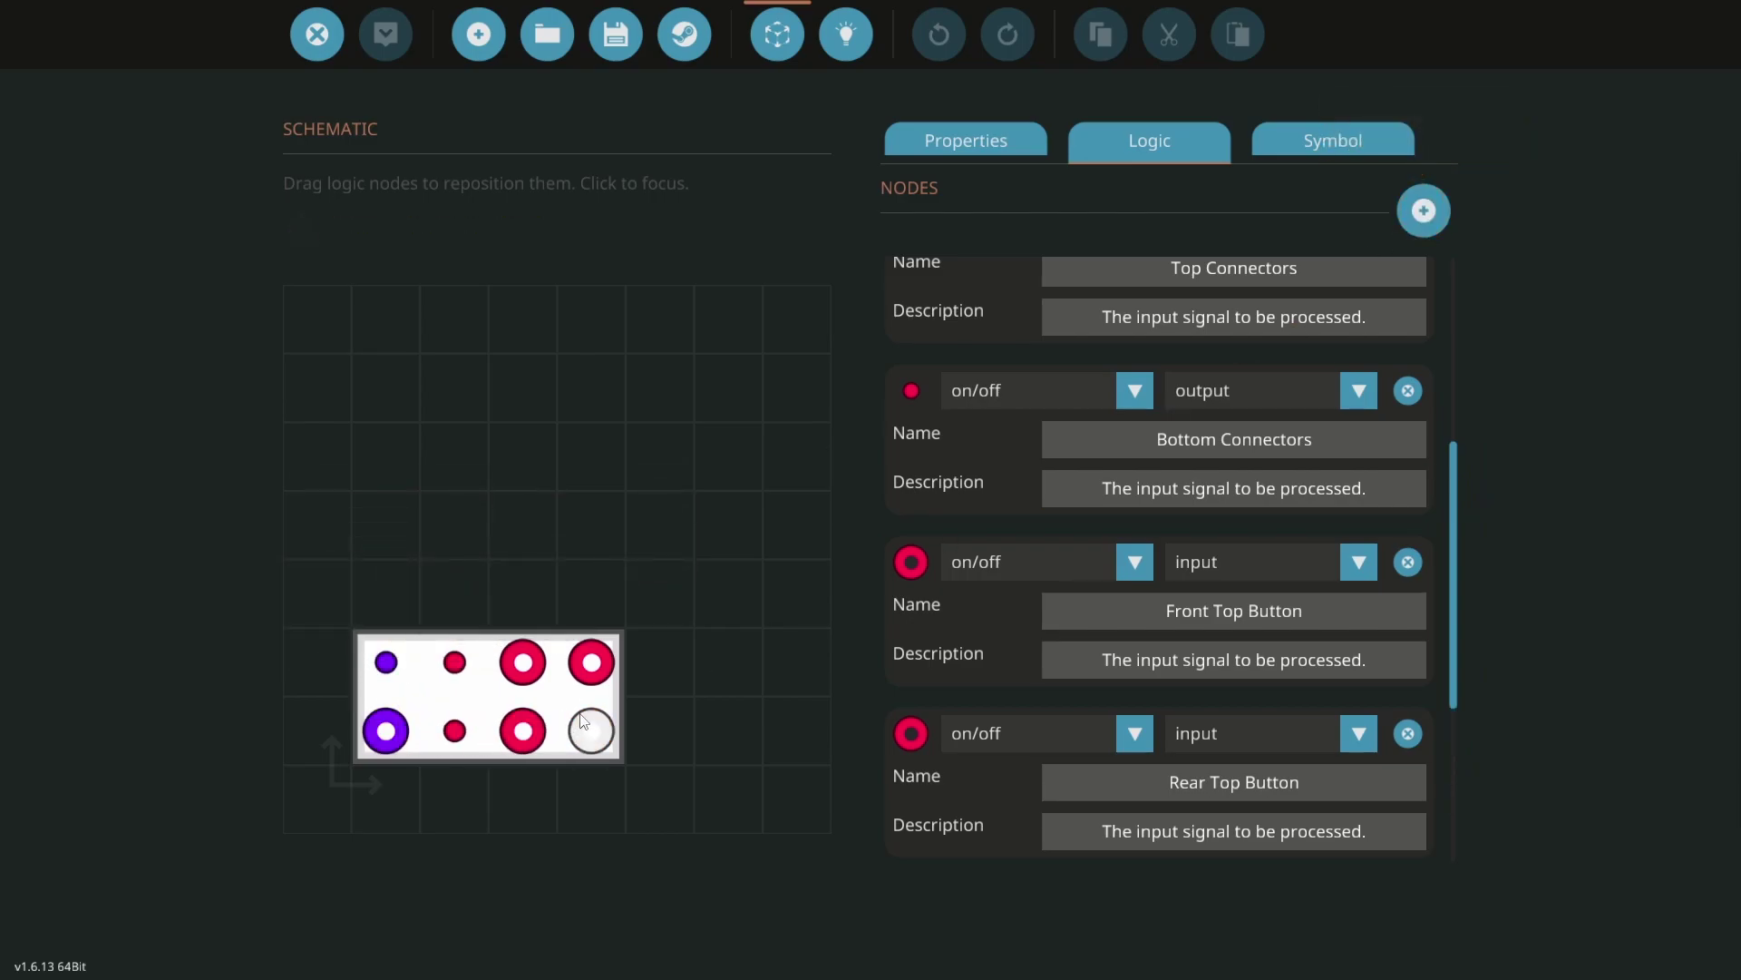
pyautogui.click(539, 744)
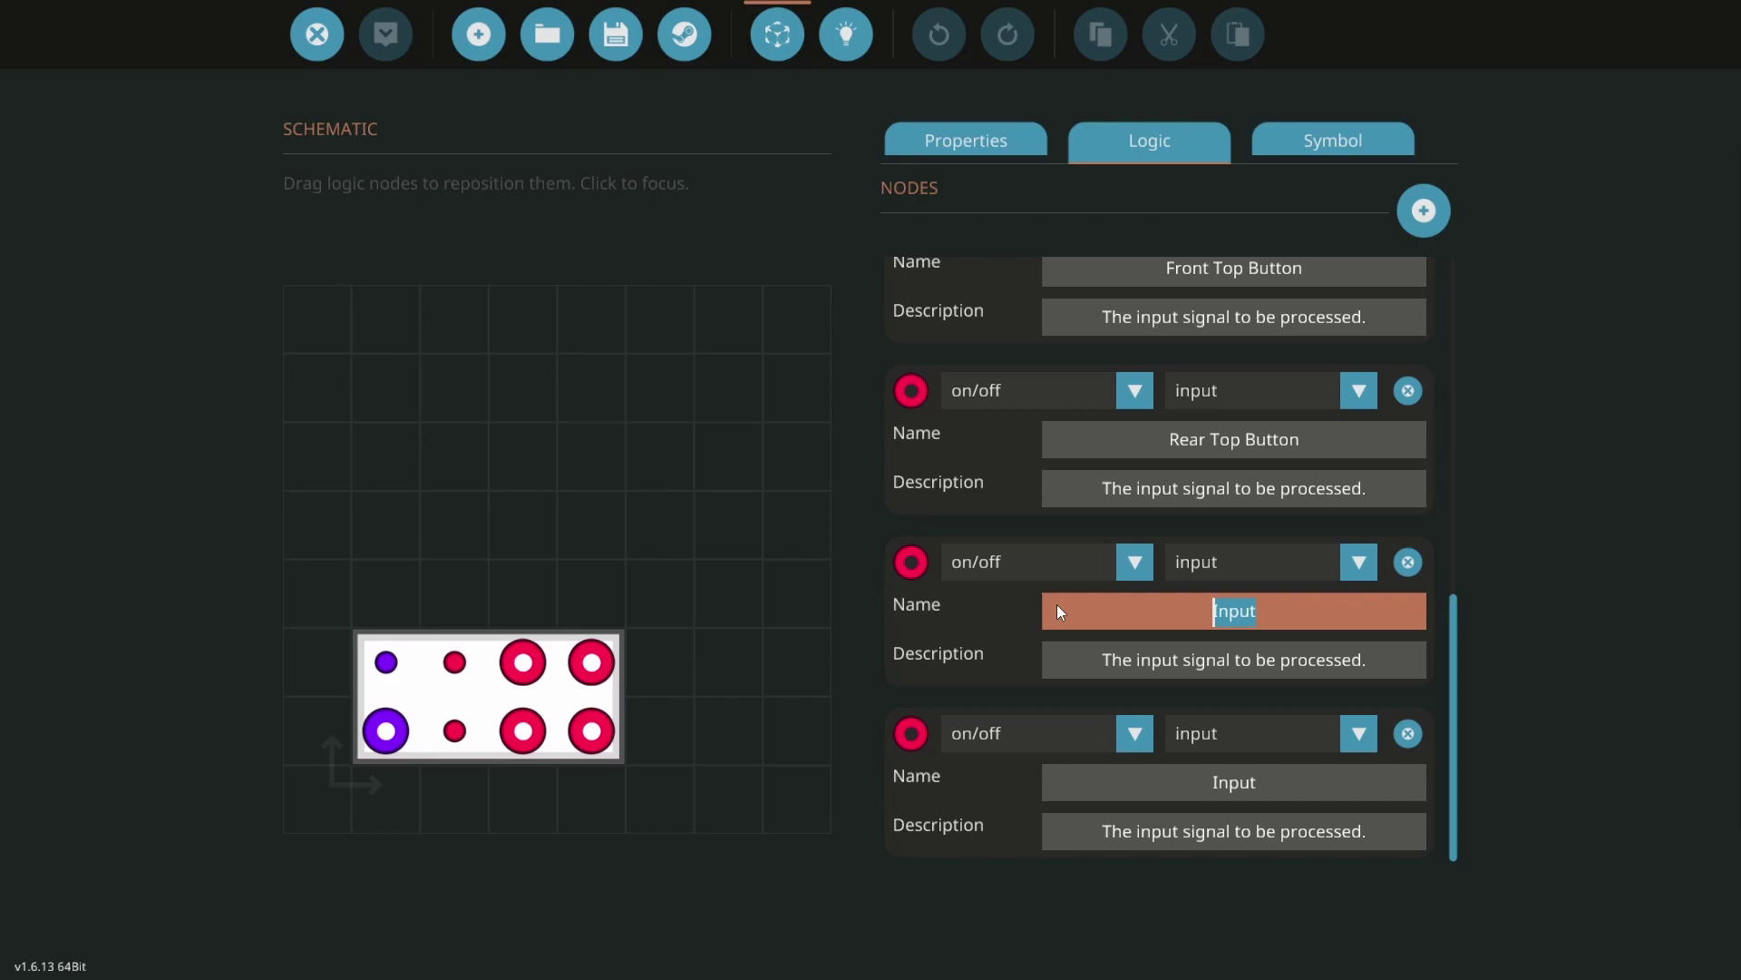
pyautogui.write('Fron')
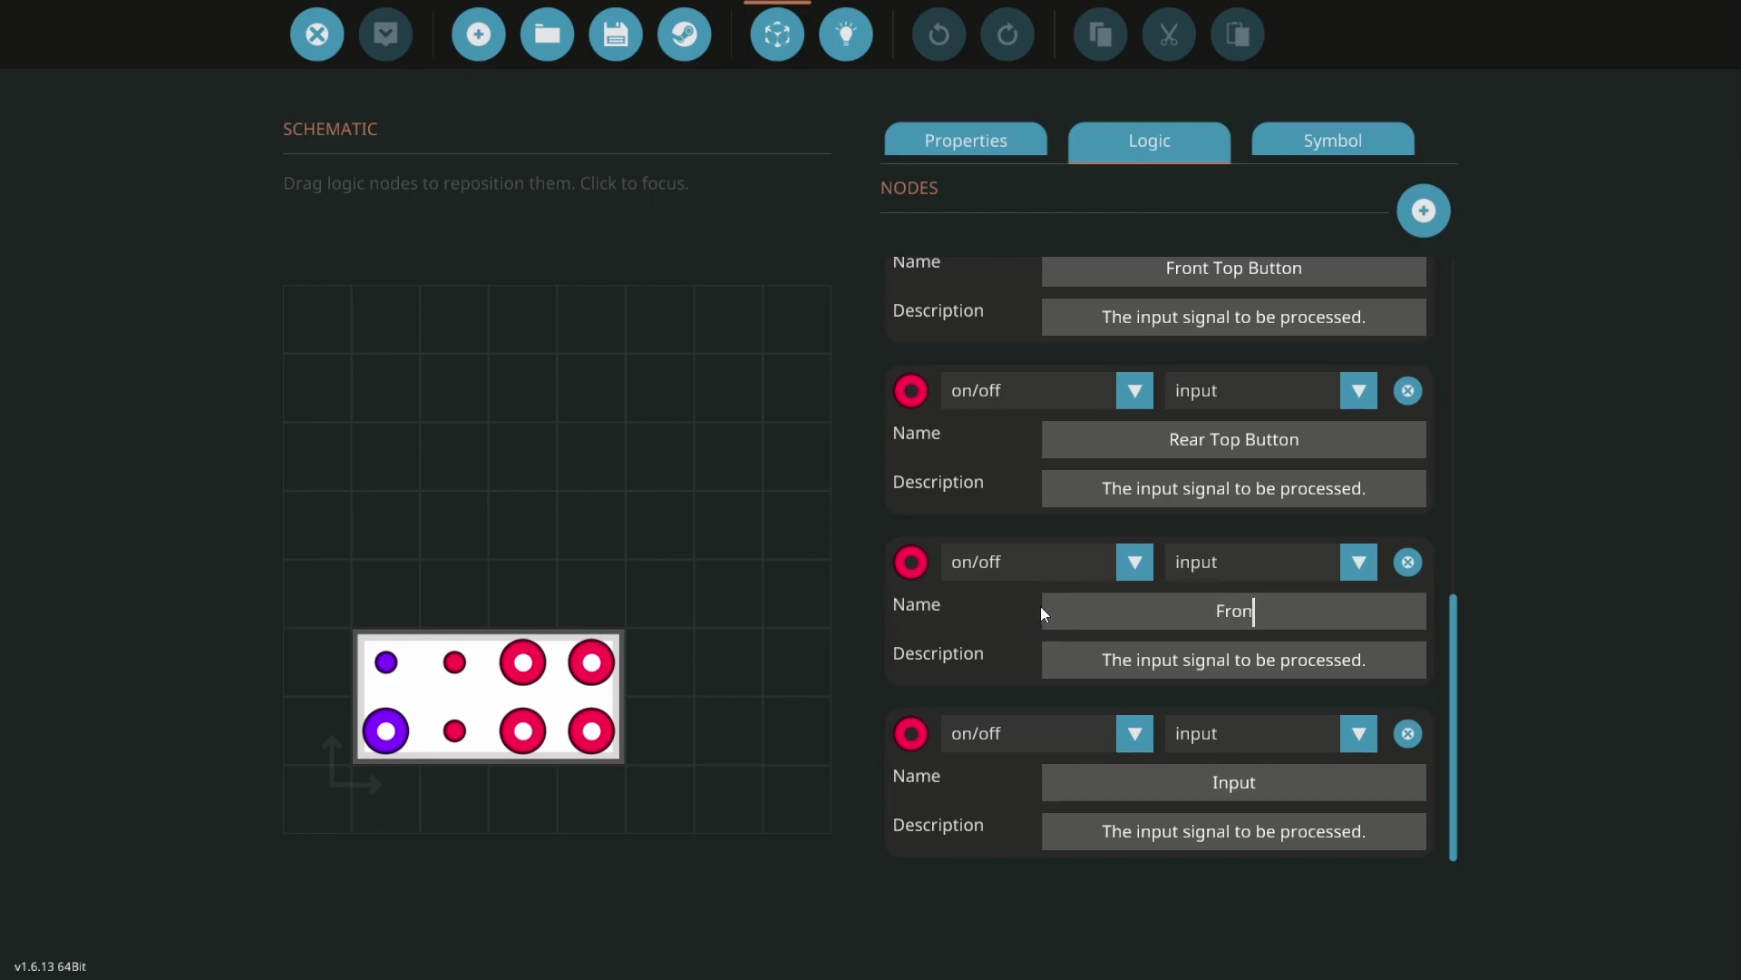
pyautogui.write('t Bottom Button')
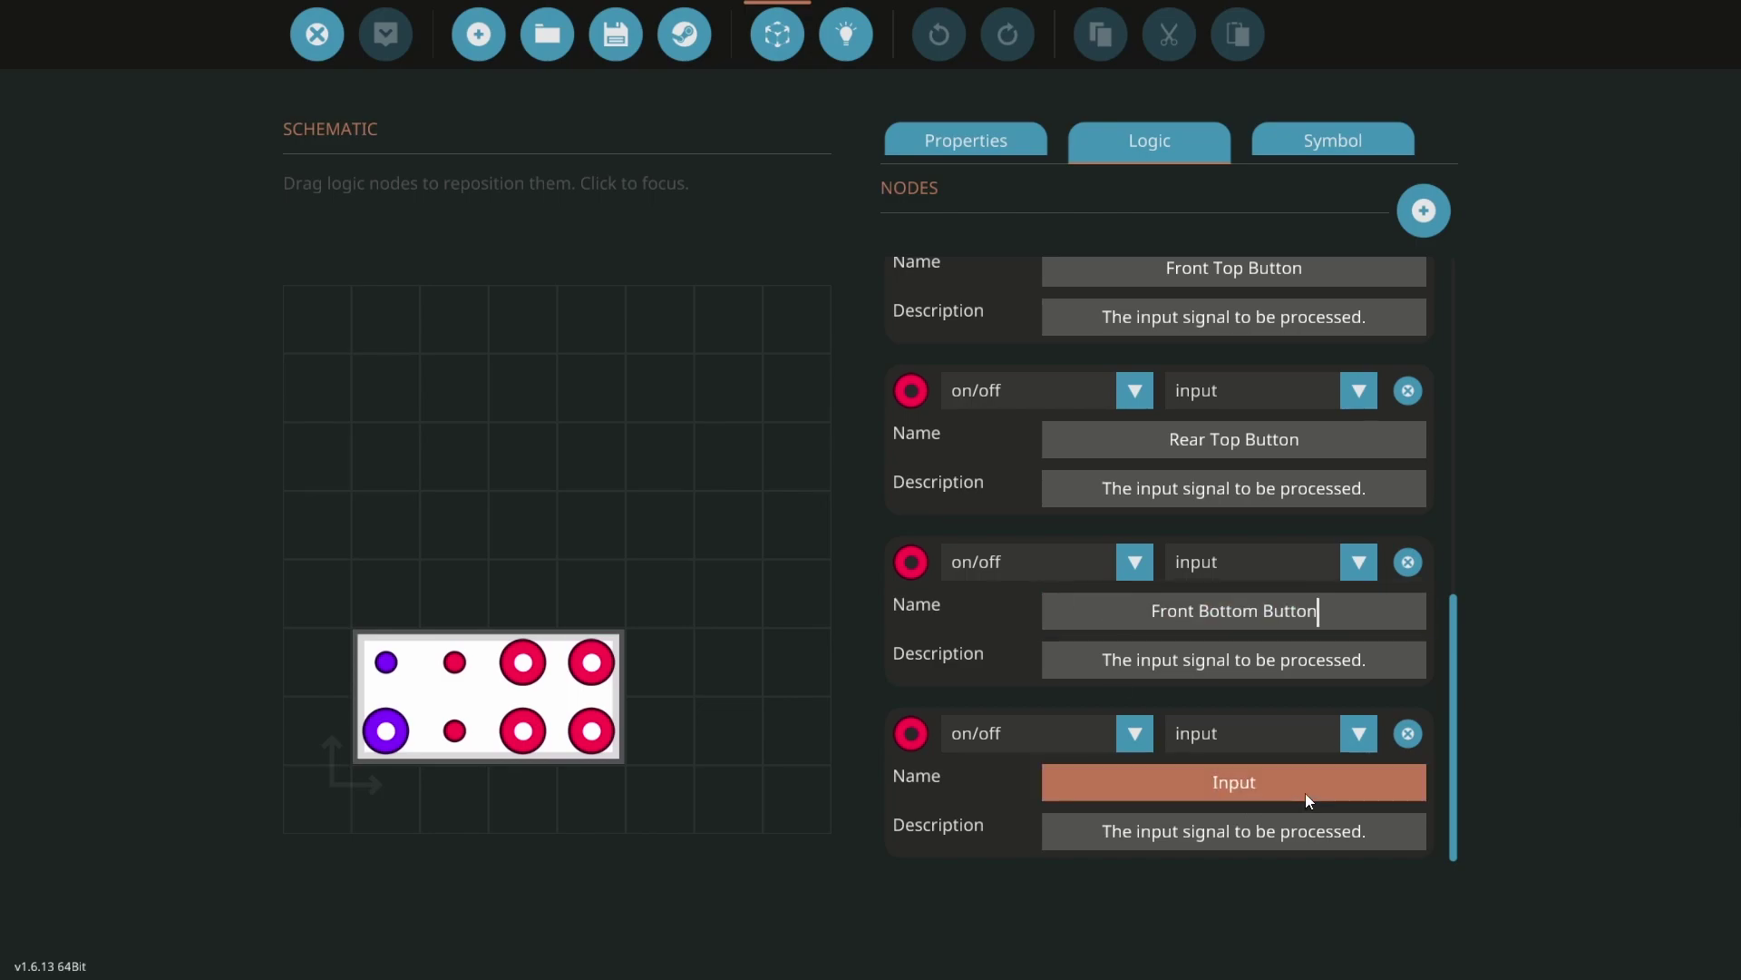
pyautogui.write('Rear Bottom Button')
# Spread out the stacked nodes in the logic editor, with button inputs on one side, connector outputs opposite and the composite nodes above
pyautogui.click(846, 56)
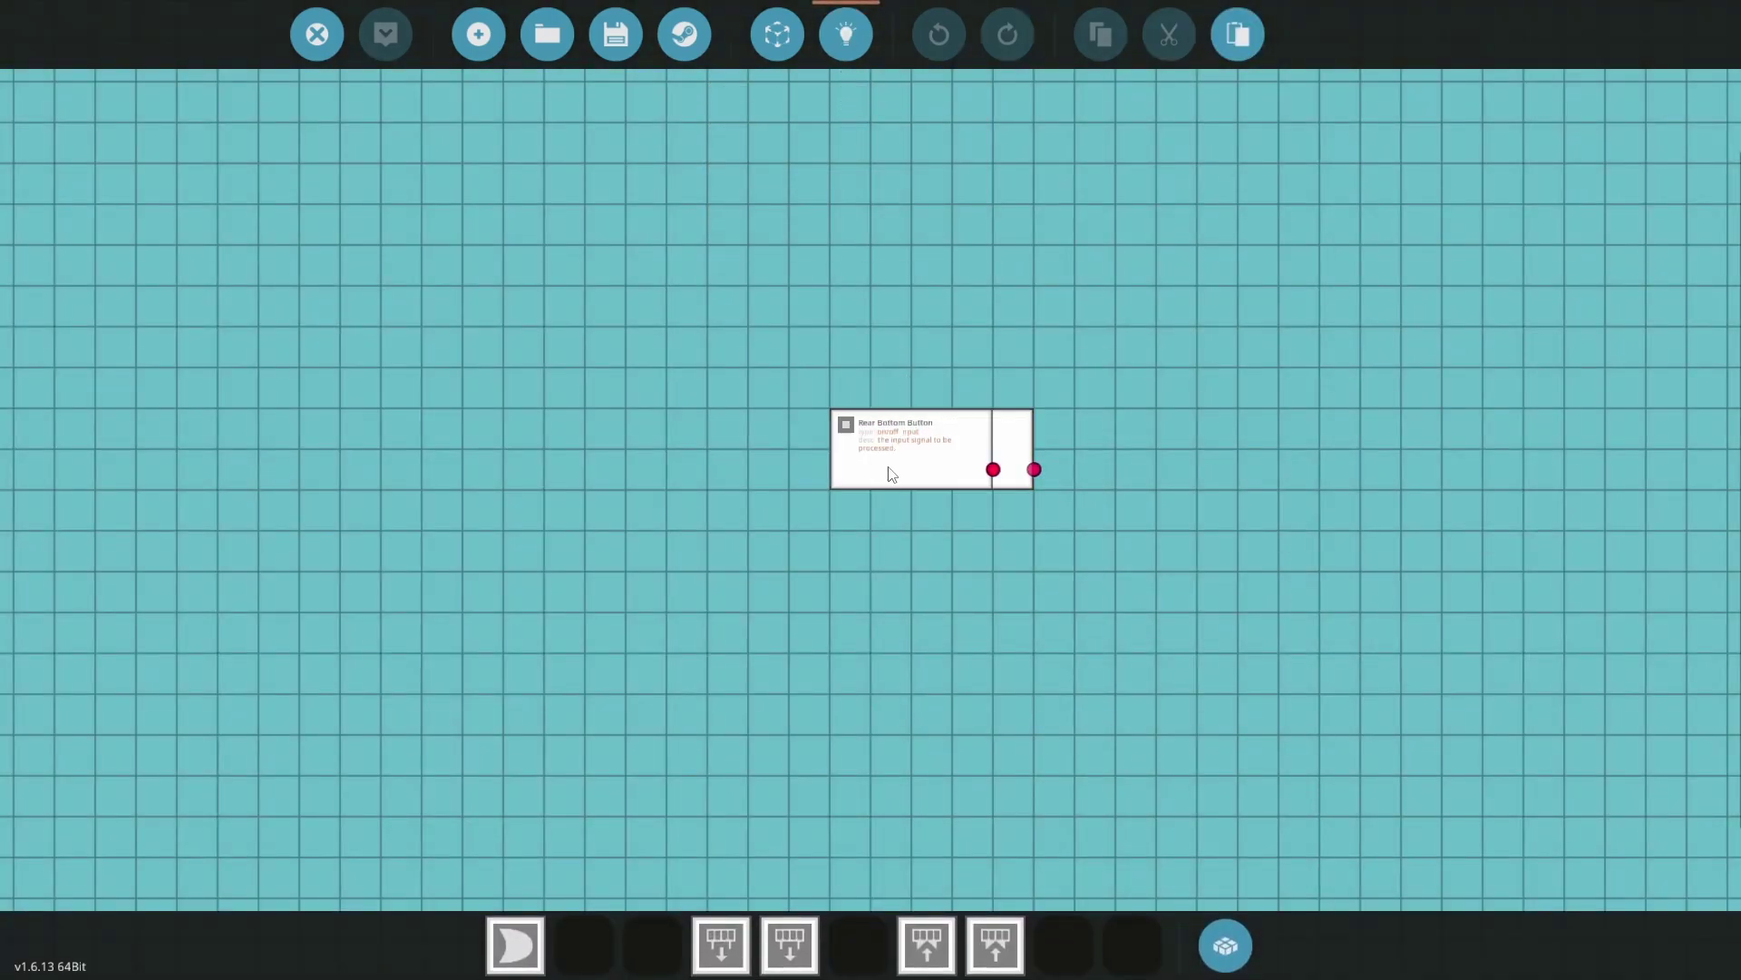
pyautogui.moveTo(889, 468); pyautogui.dragTo(263, 698)
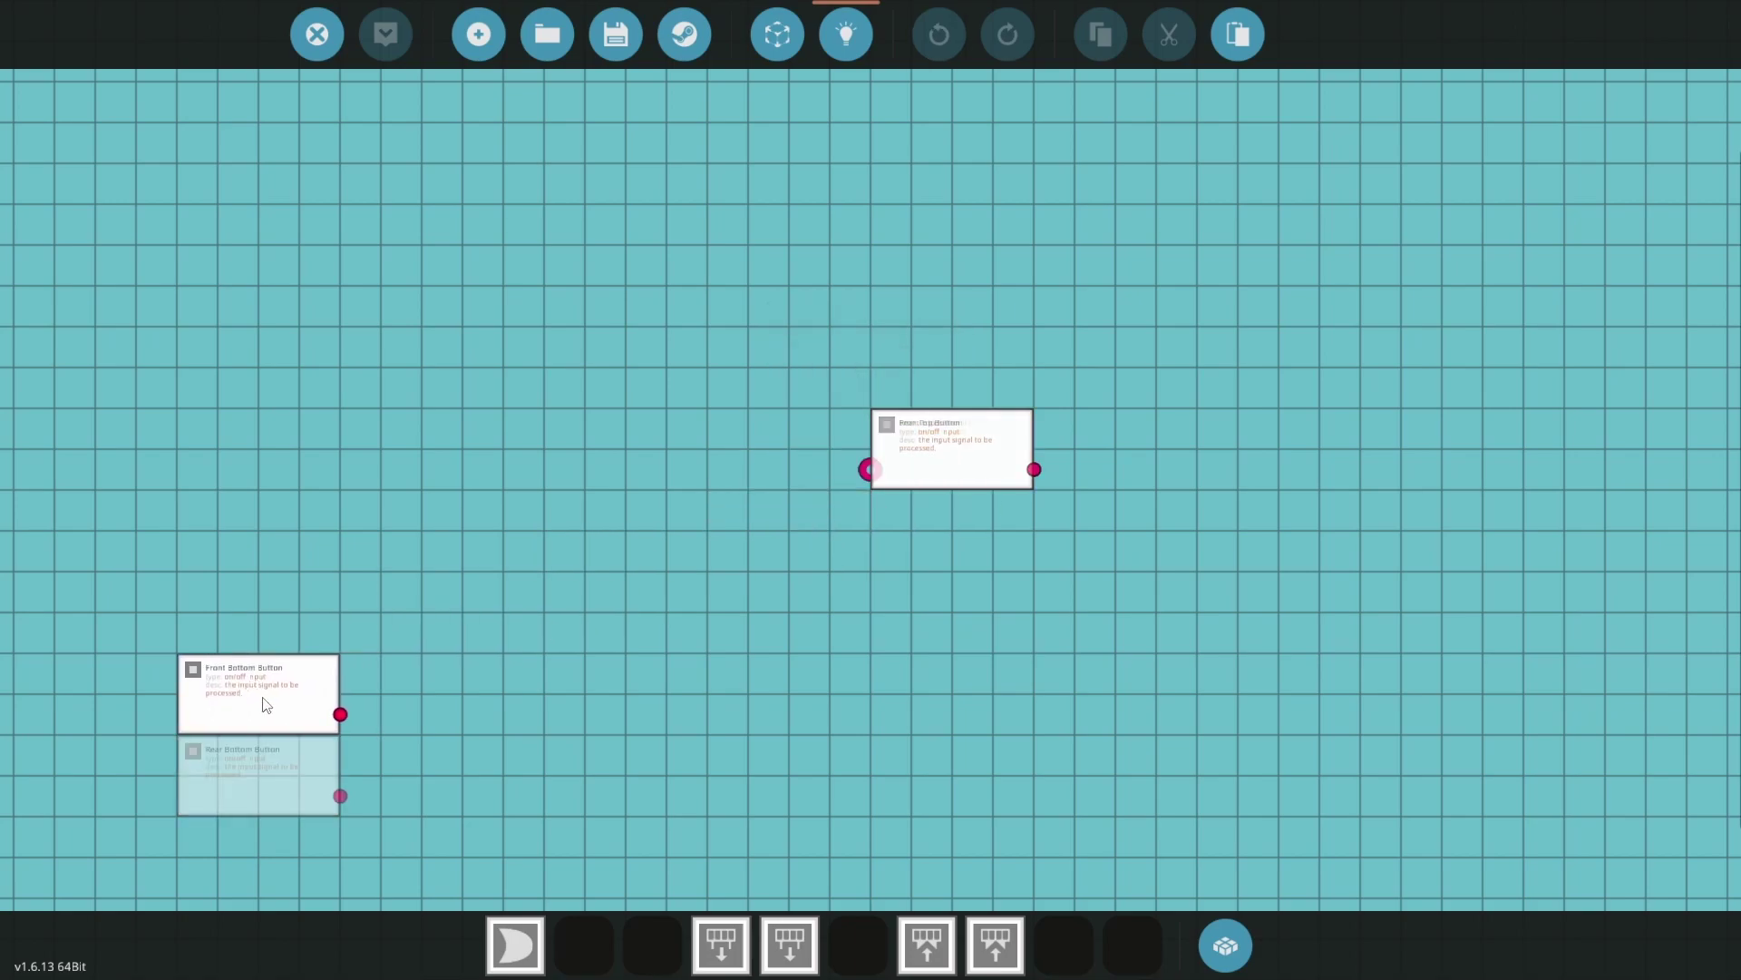
pyautogui.moveTo(949, 451); pyautogui.dragTo(258, 492)
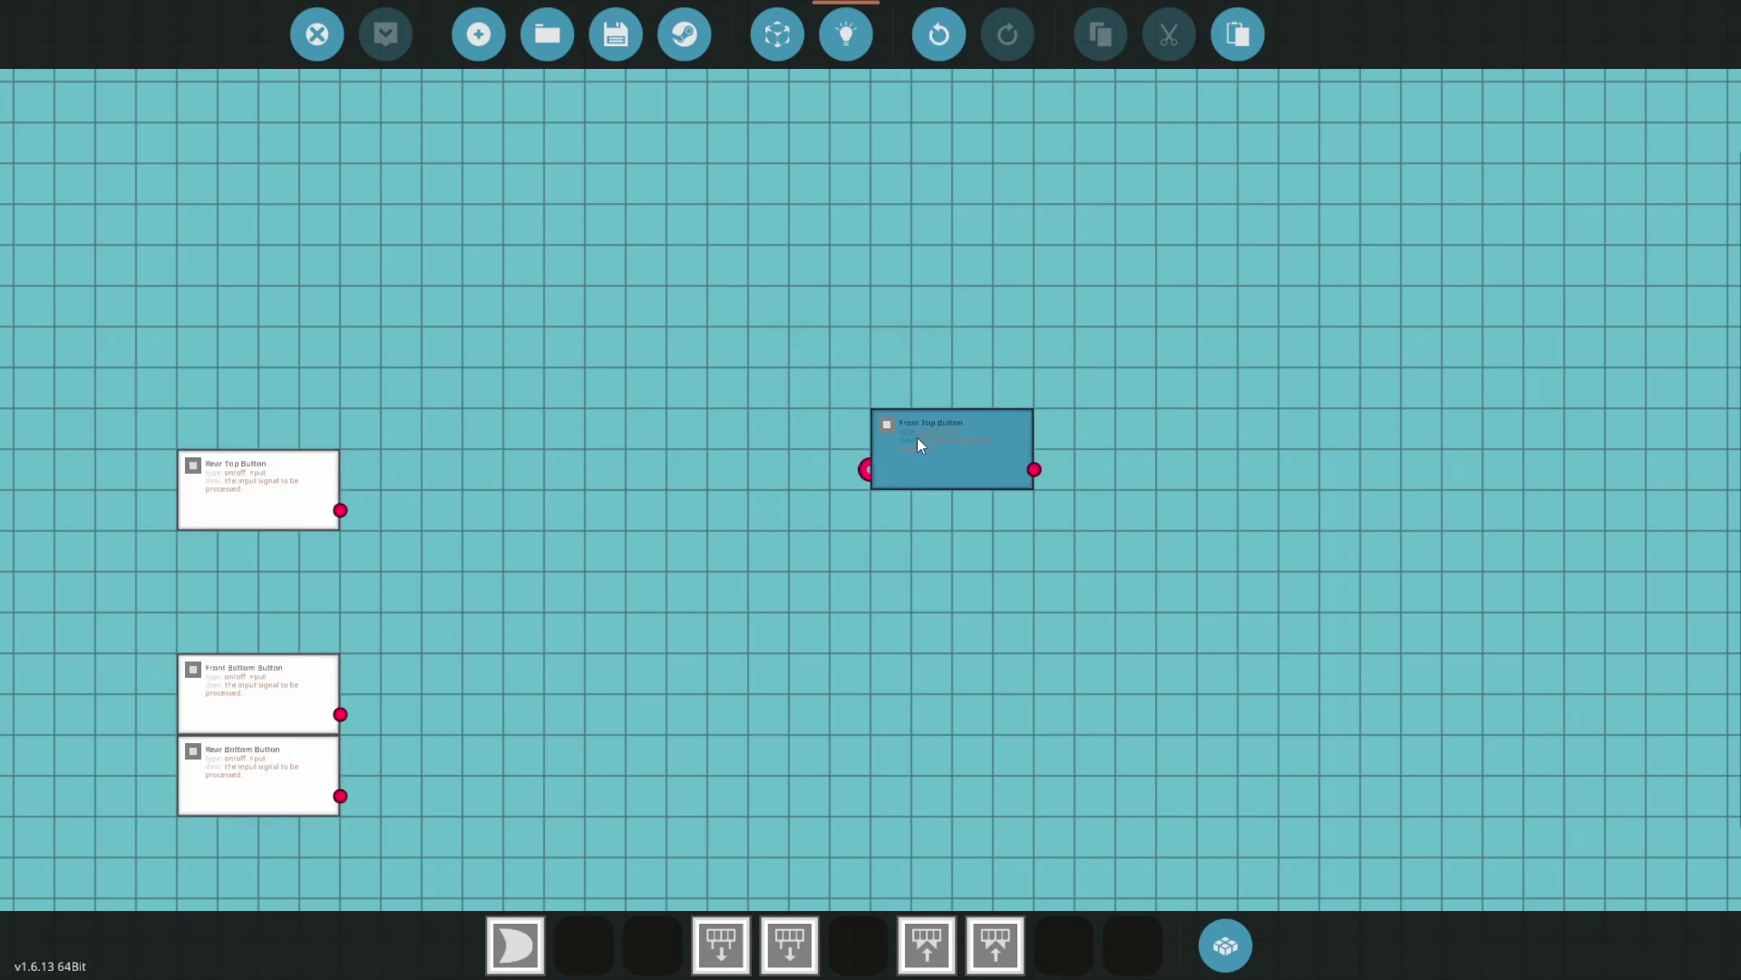
pyautogui.moveTo(917, 439); pyautogui.dragTo(1303, 816)
pyautogui.moveTo(943, 432); pyautogui.dragTo(1270, 513)
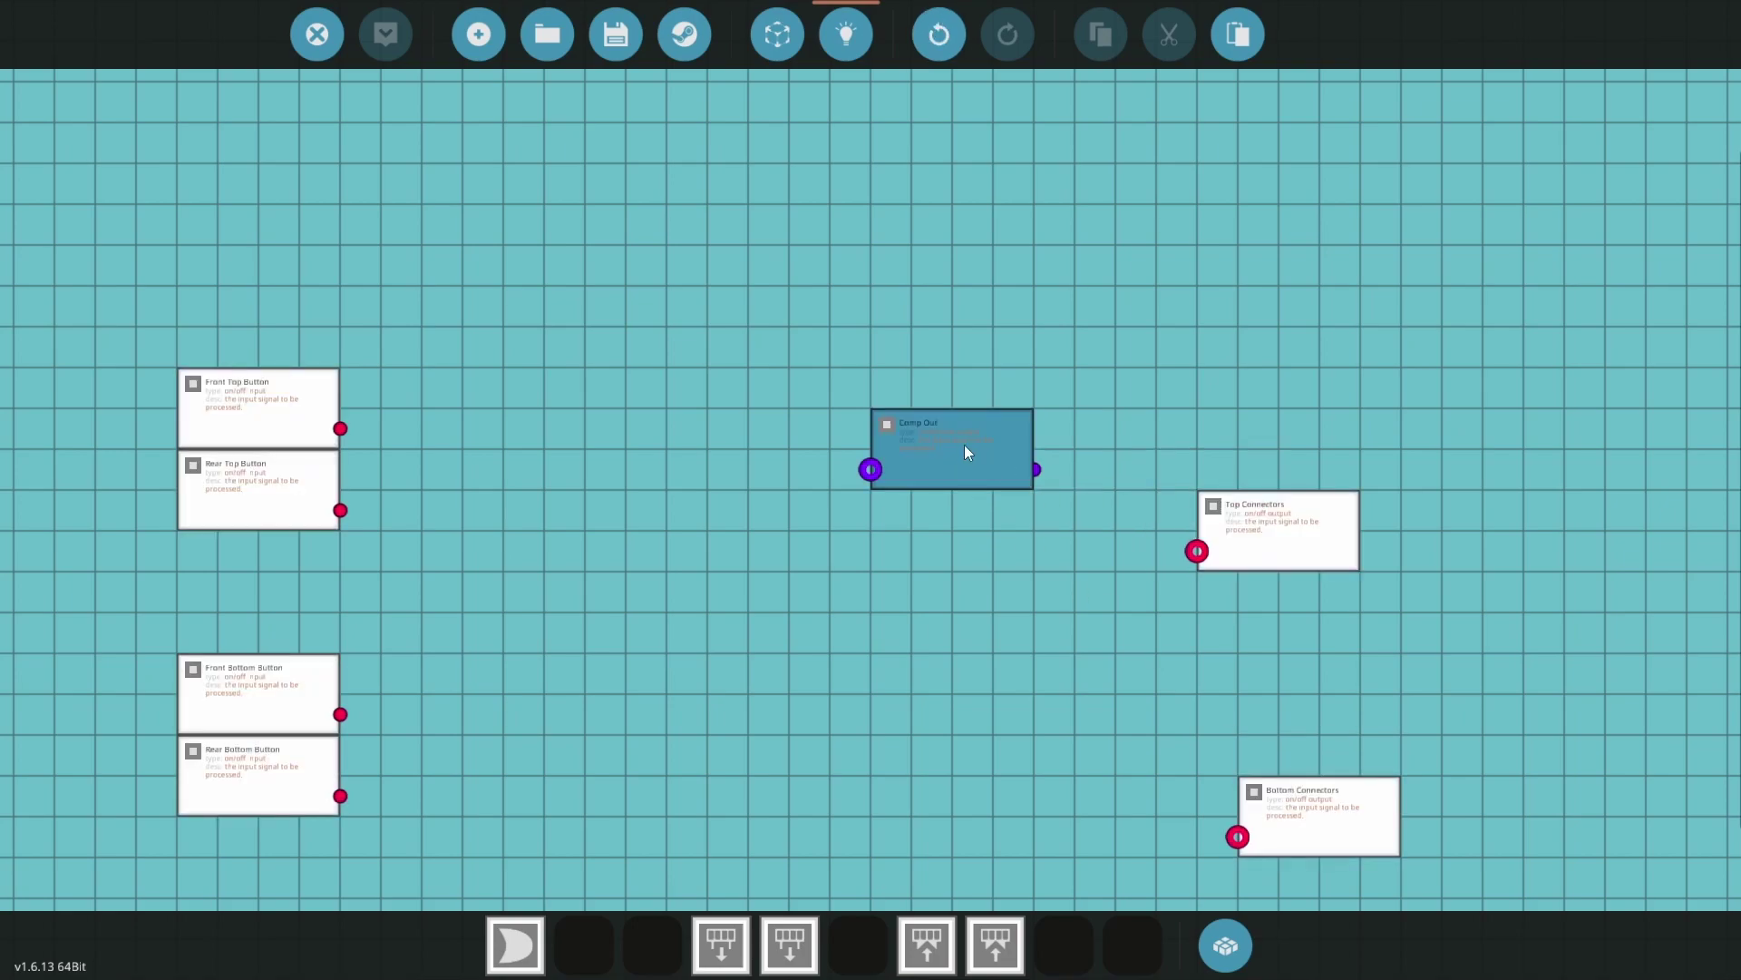
pyautogui.moveTo(965, 445); pyautogui.dragTo(1006, 161)
pyautogui.moveTo(965, 432); pyautogui.dragTo(801, 154)
# Place an OR gate beside the Front Top Button and Rear Top Button nodes
pyautogui.press('Tab')
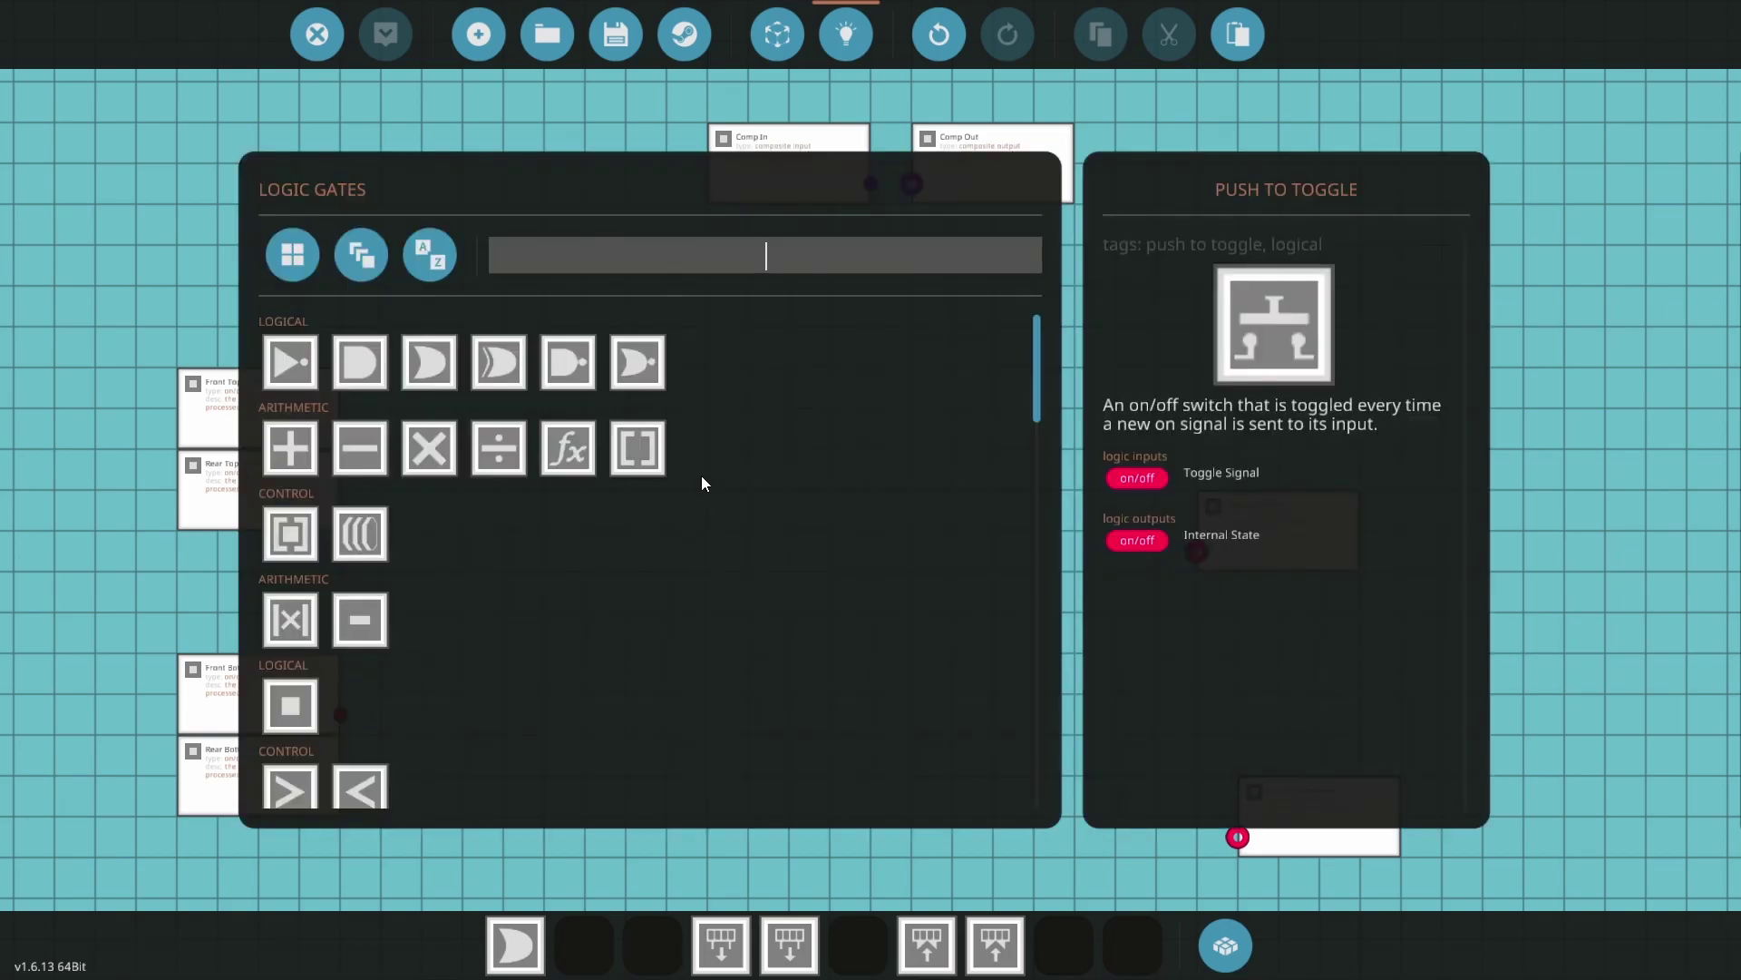
pyautogui.write('or')
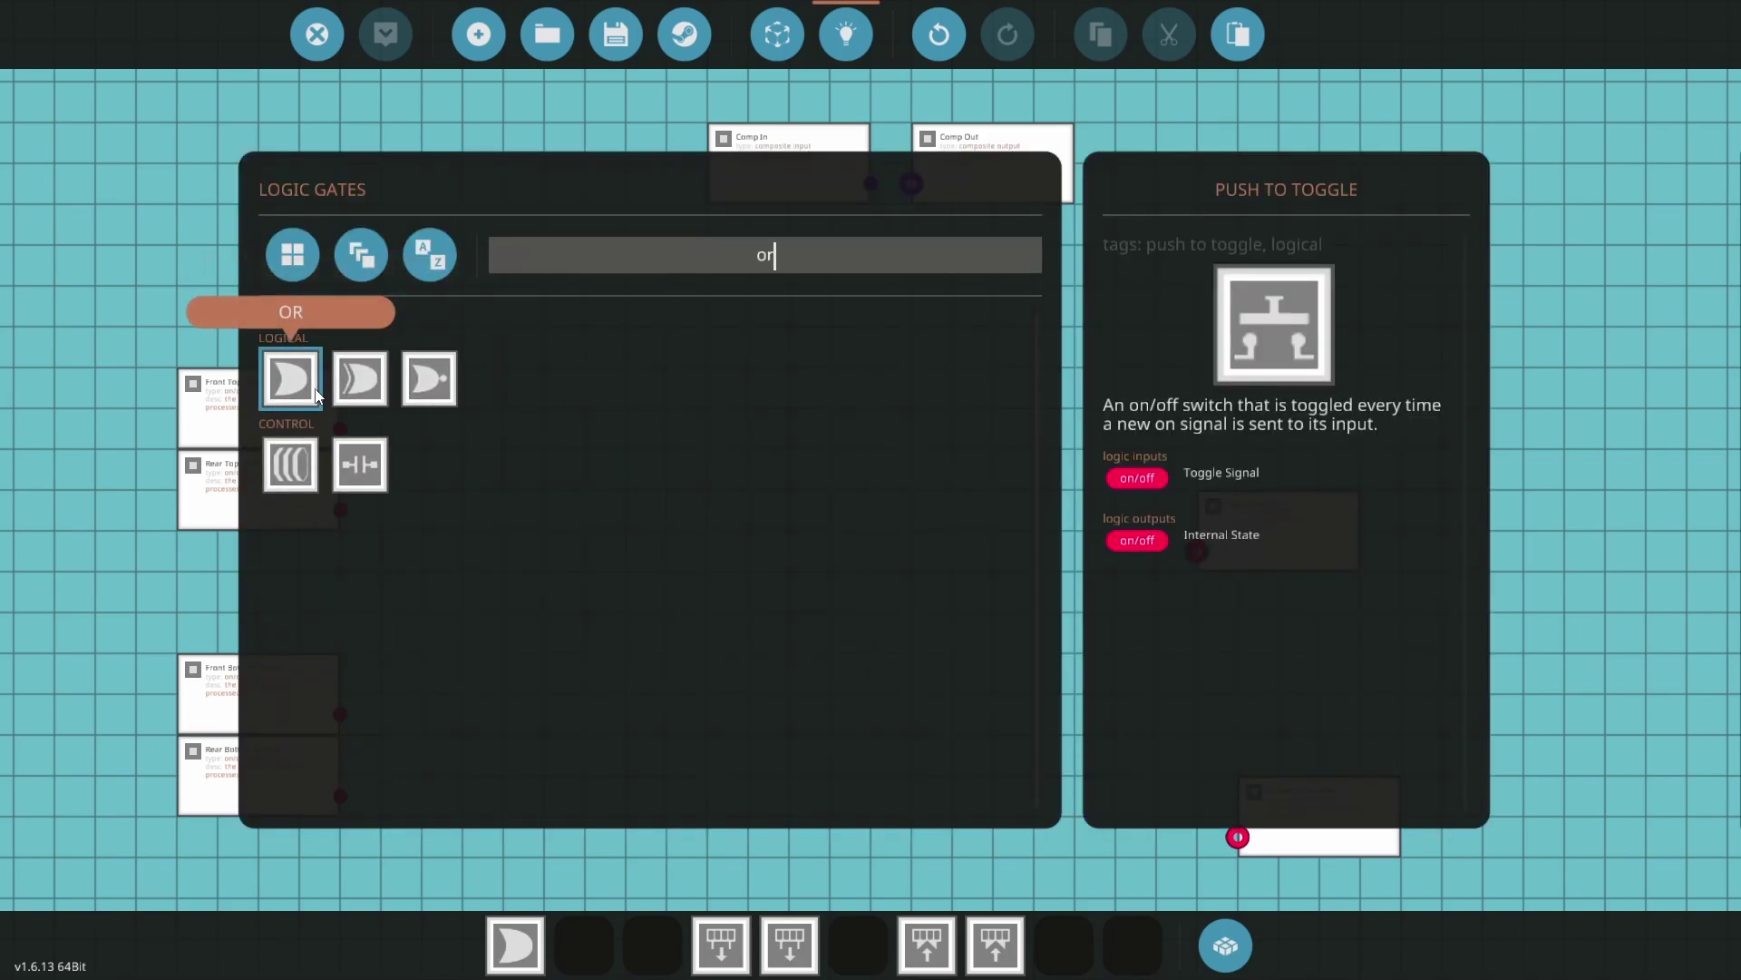
pyautogui.click(317, 396)
pyautogui.click(444, 486)
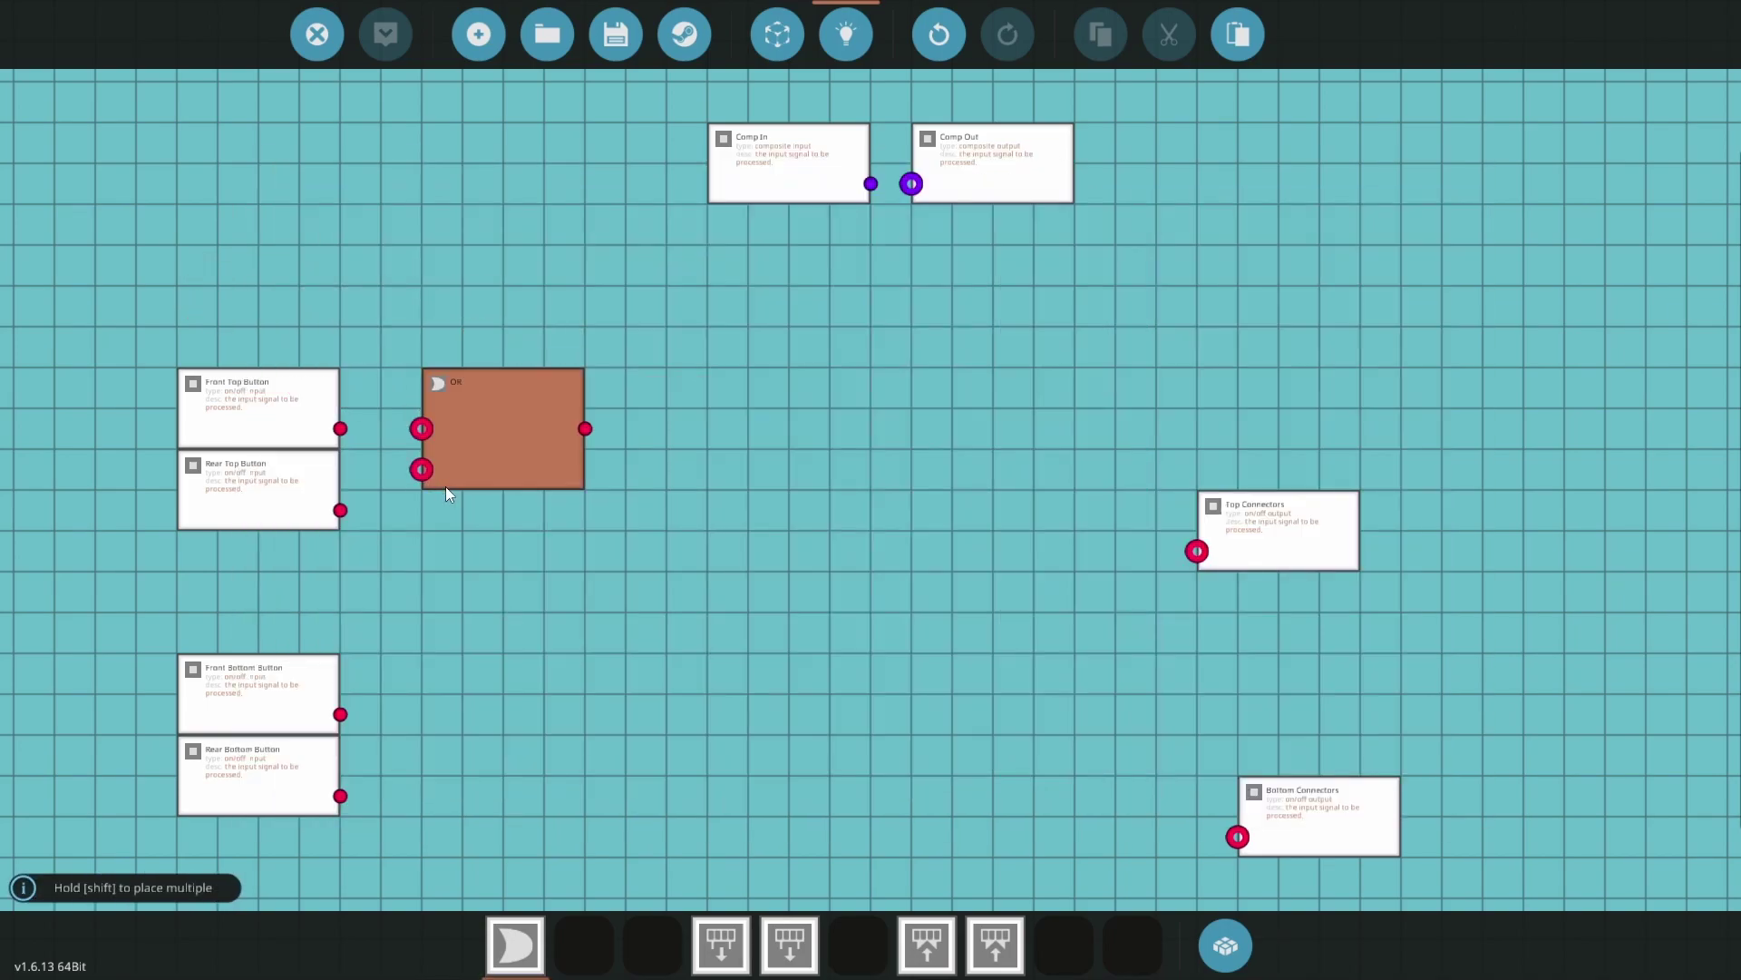
# Duplicate the OR gate and place the copy beside the Front Bottom Button and Rear Bottom Button nodes
pyautogui.moveTo(384, 372); pyautogui.dragTo(618, 526)
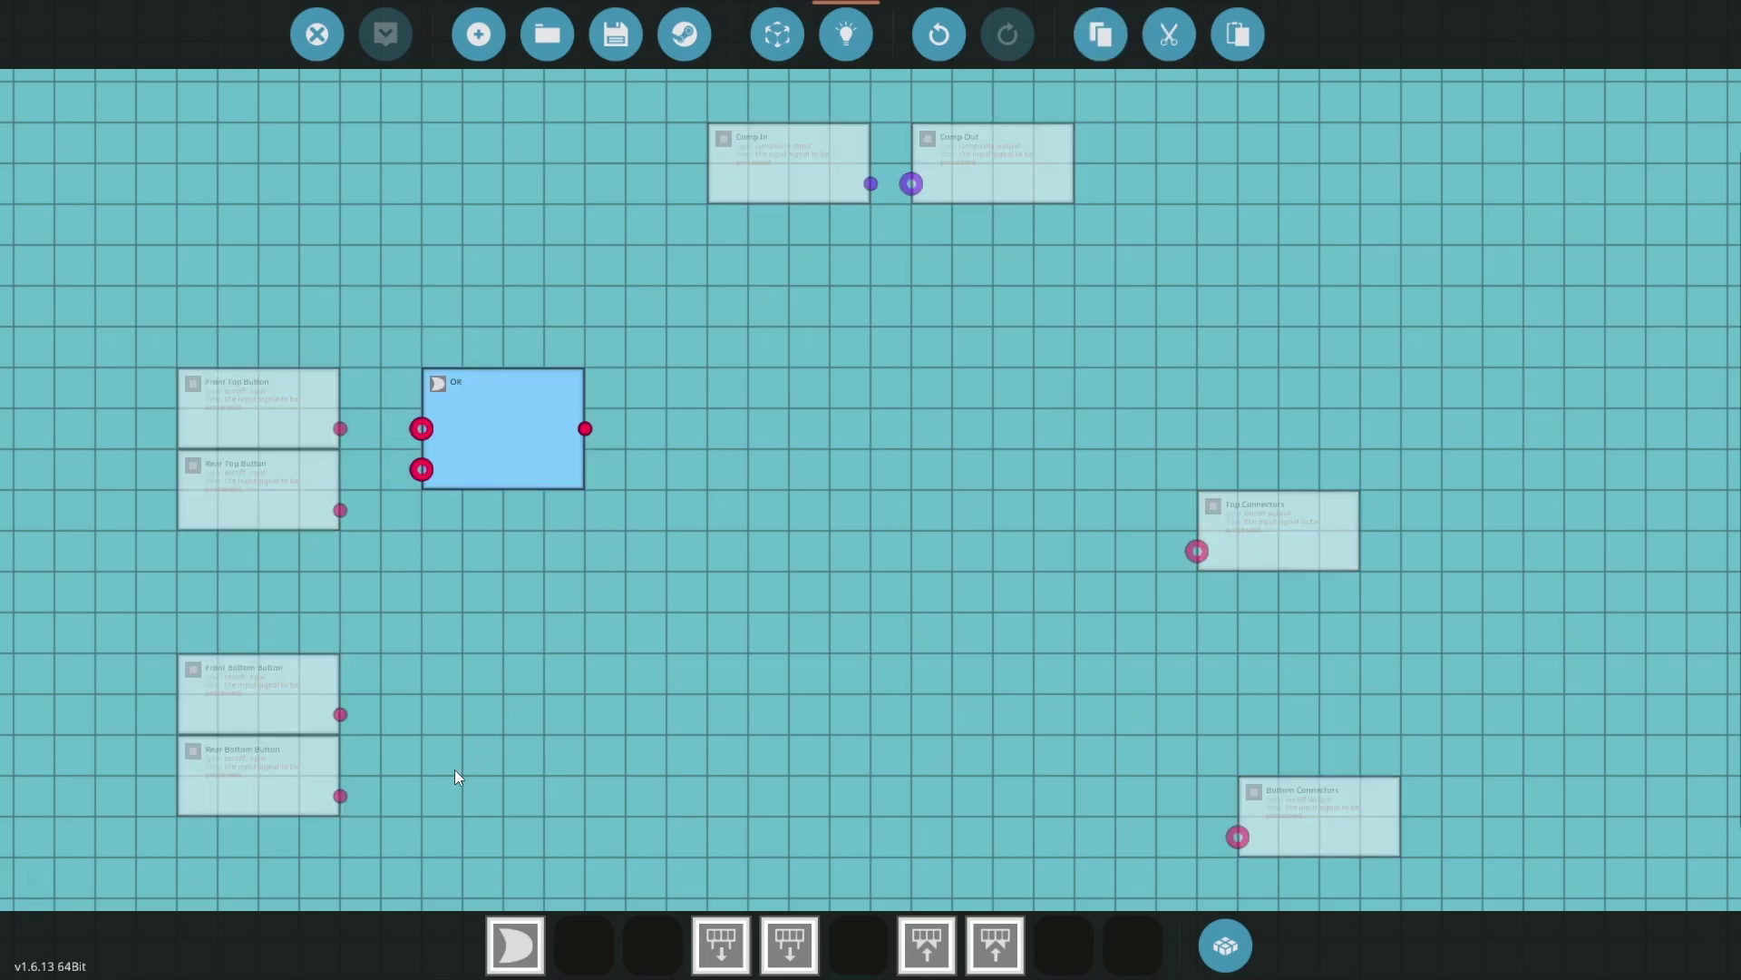
pyautogui.hotkey('ctrl', 'c')
pyautogui.hotkey('ctrl', 'v')
pyautogui.click(408, 635)
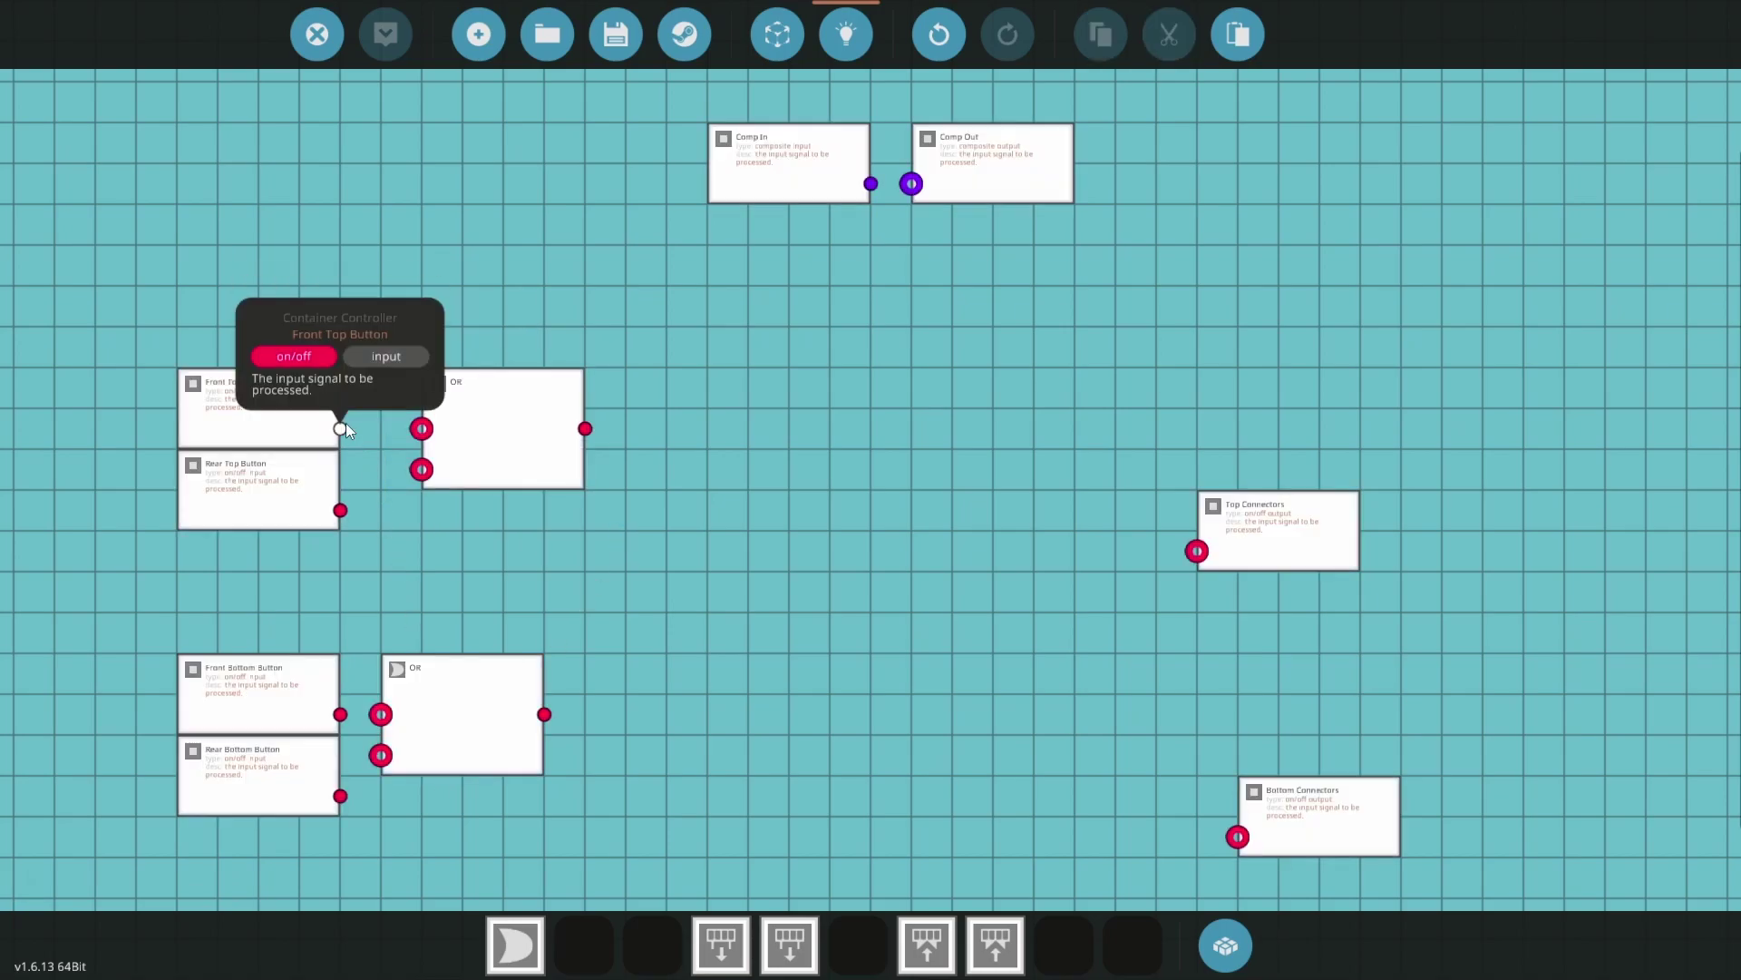
# Wire Front Top Button and Rear Top Button into the upper OR gate's inputs and align that gate with the lower one
pyautogui.moveTo(341, 428); pyautogui.dragTo(341, 510)
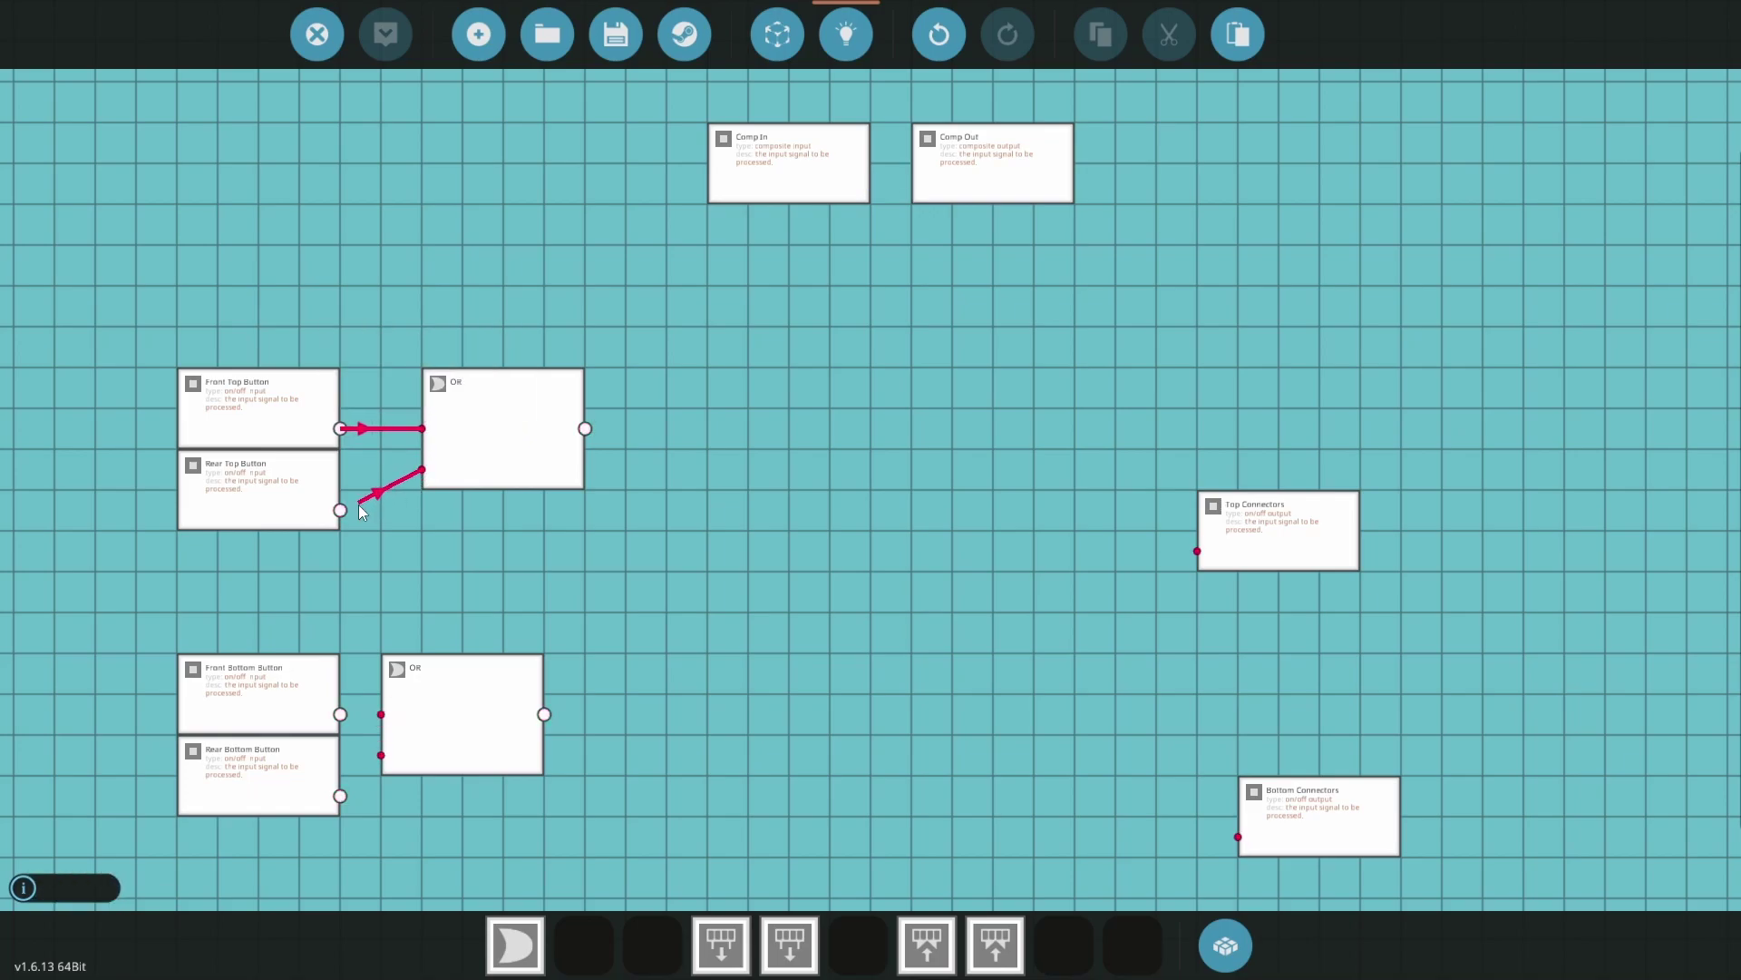
pyautogui.moveTo(470, 453); pyautogui.dragTo(439, 459)
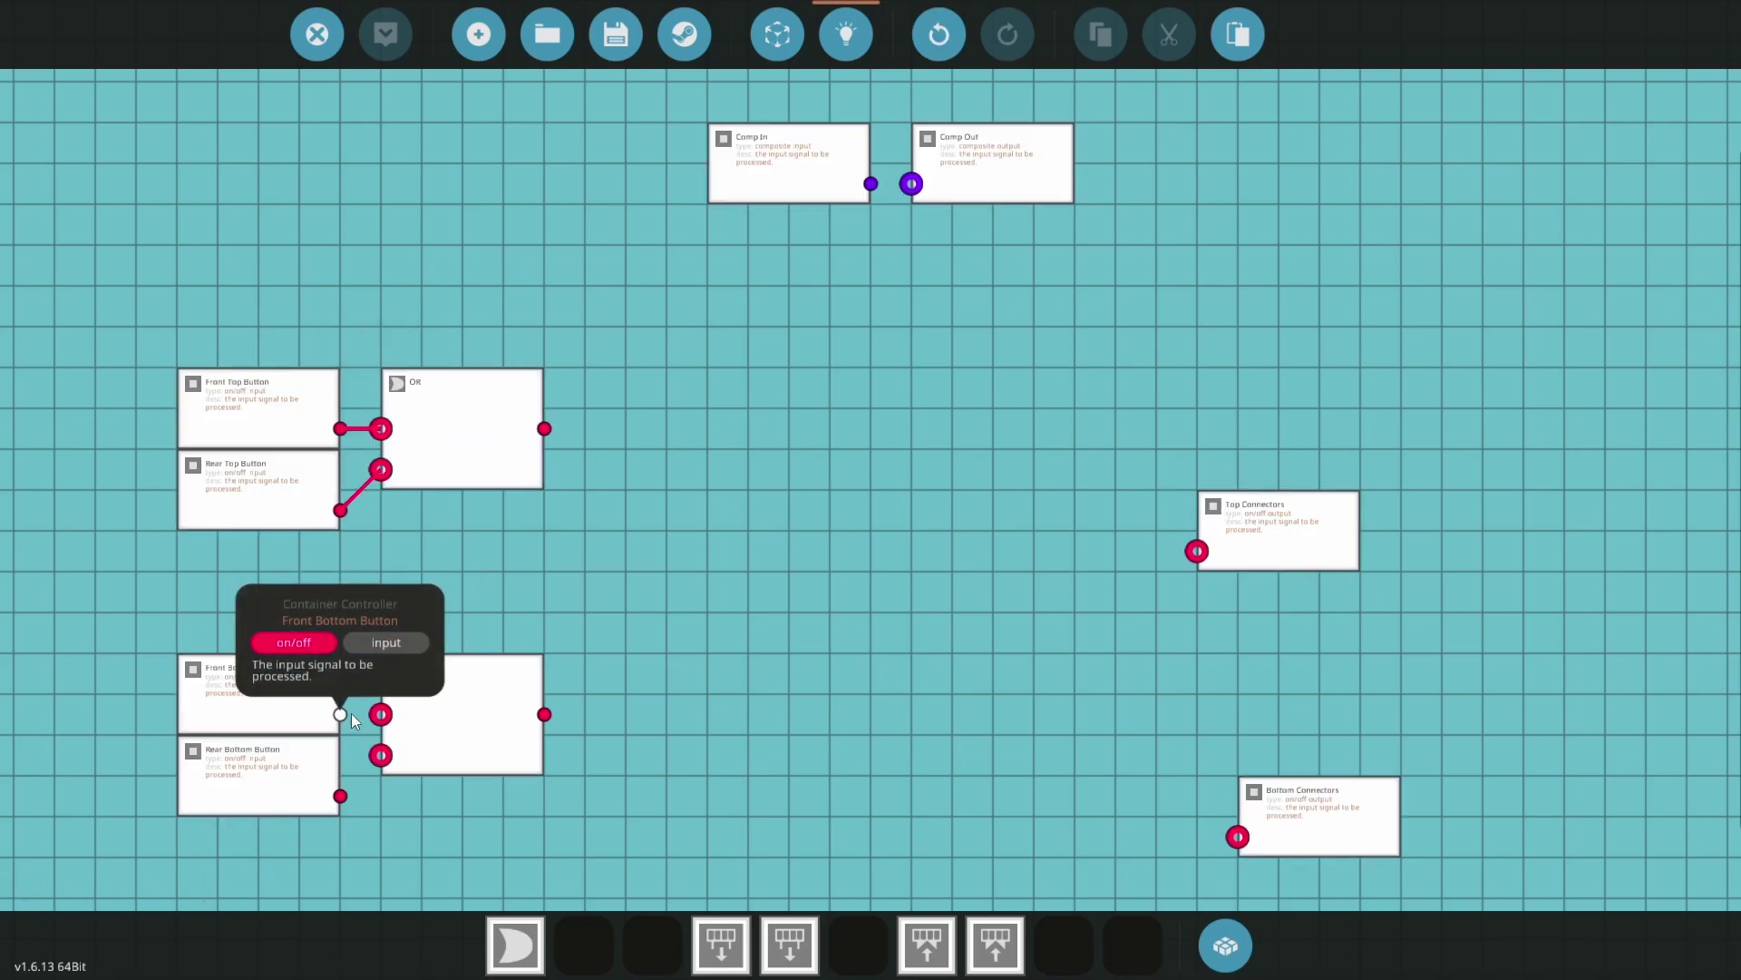
# Wire Front Bottom Button and Rear Bottom Button into the two inputs of the lower OR gate
pyautogui.moveTo(342, 714); pyautogui.dragTo(381, 715)
pyautogui.moveTo(381, 755); pyautogui.dragTo(340, 795)
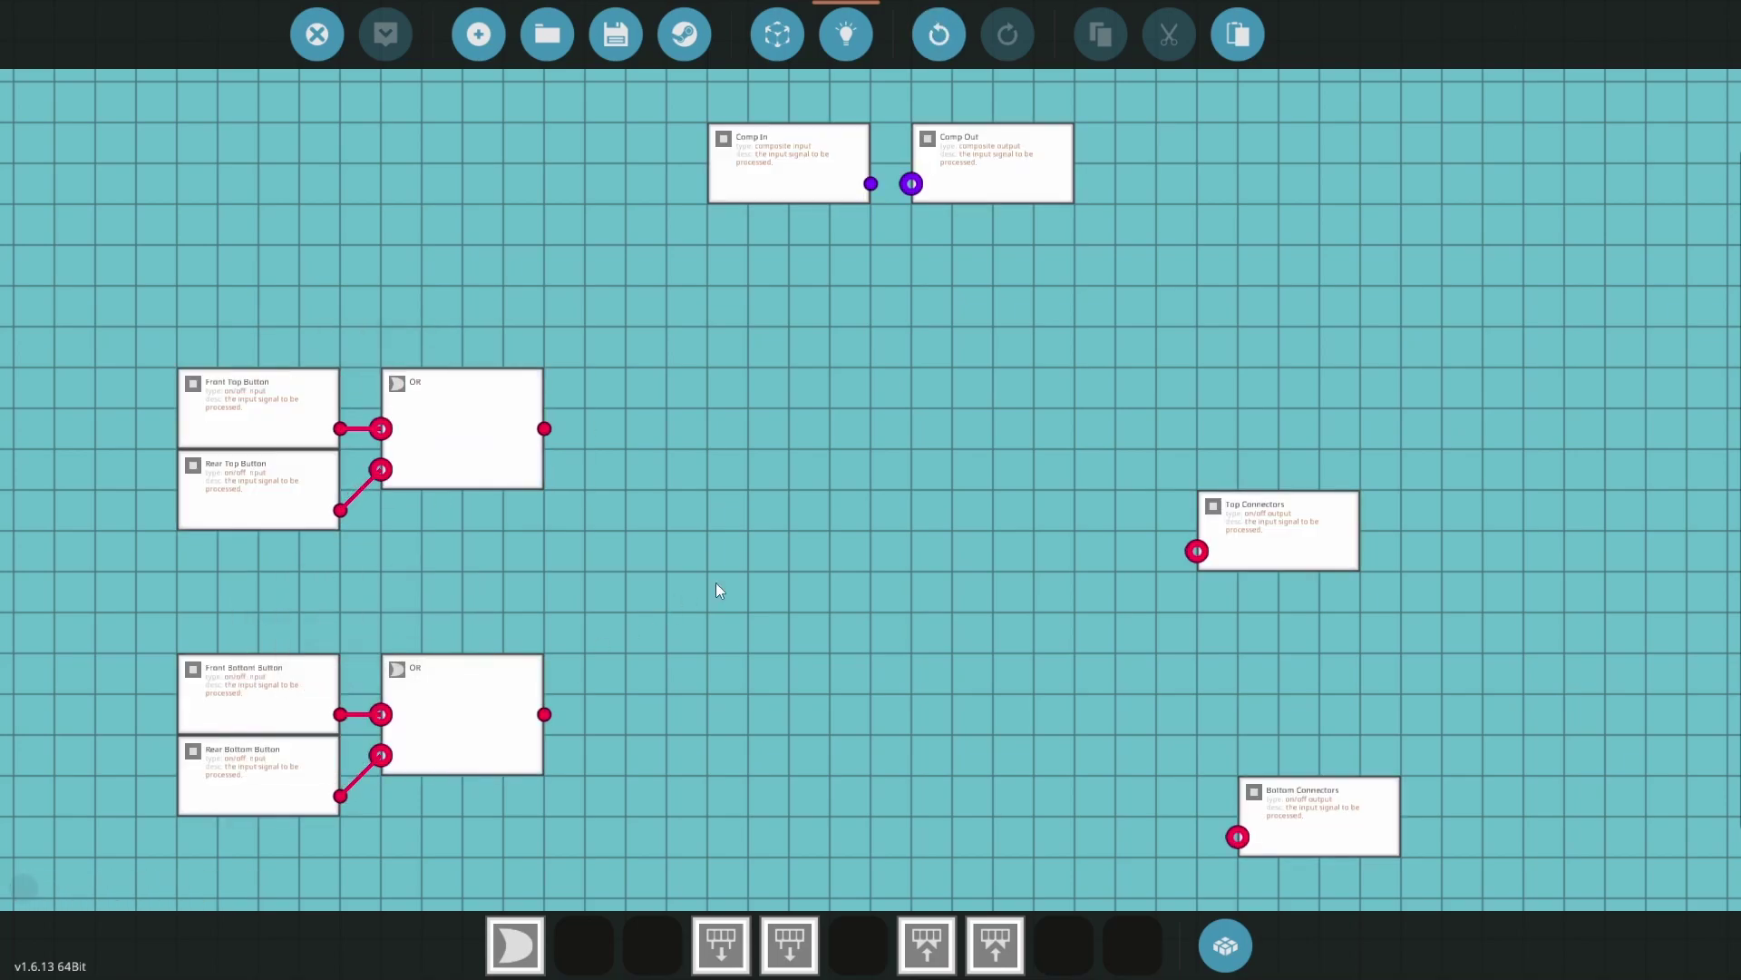
# Place a Push To Toggle gate beside the upper OR gate and a copy of it beside the lower OR gate
pyautogui.press('Tab')
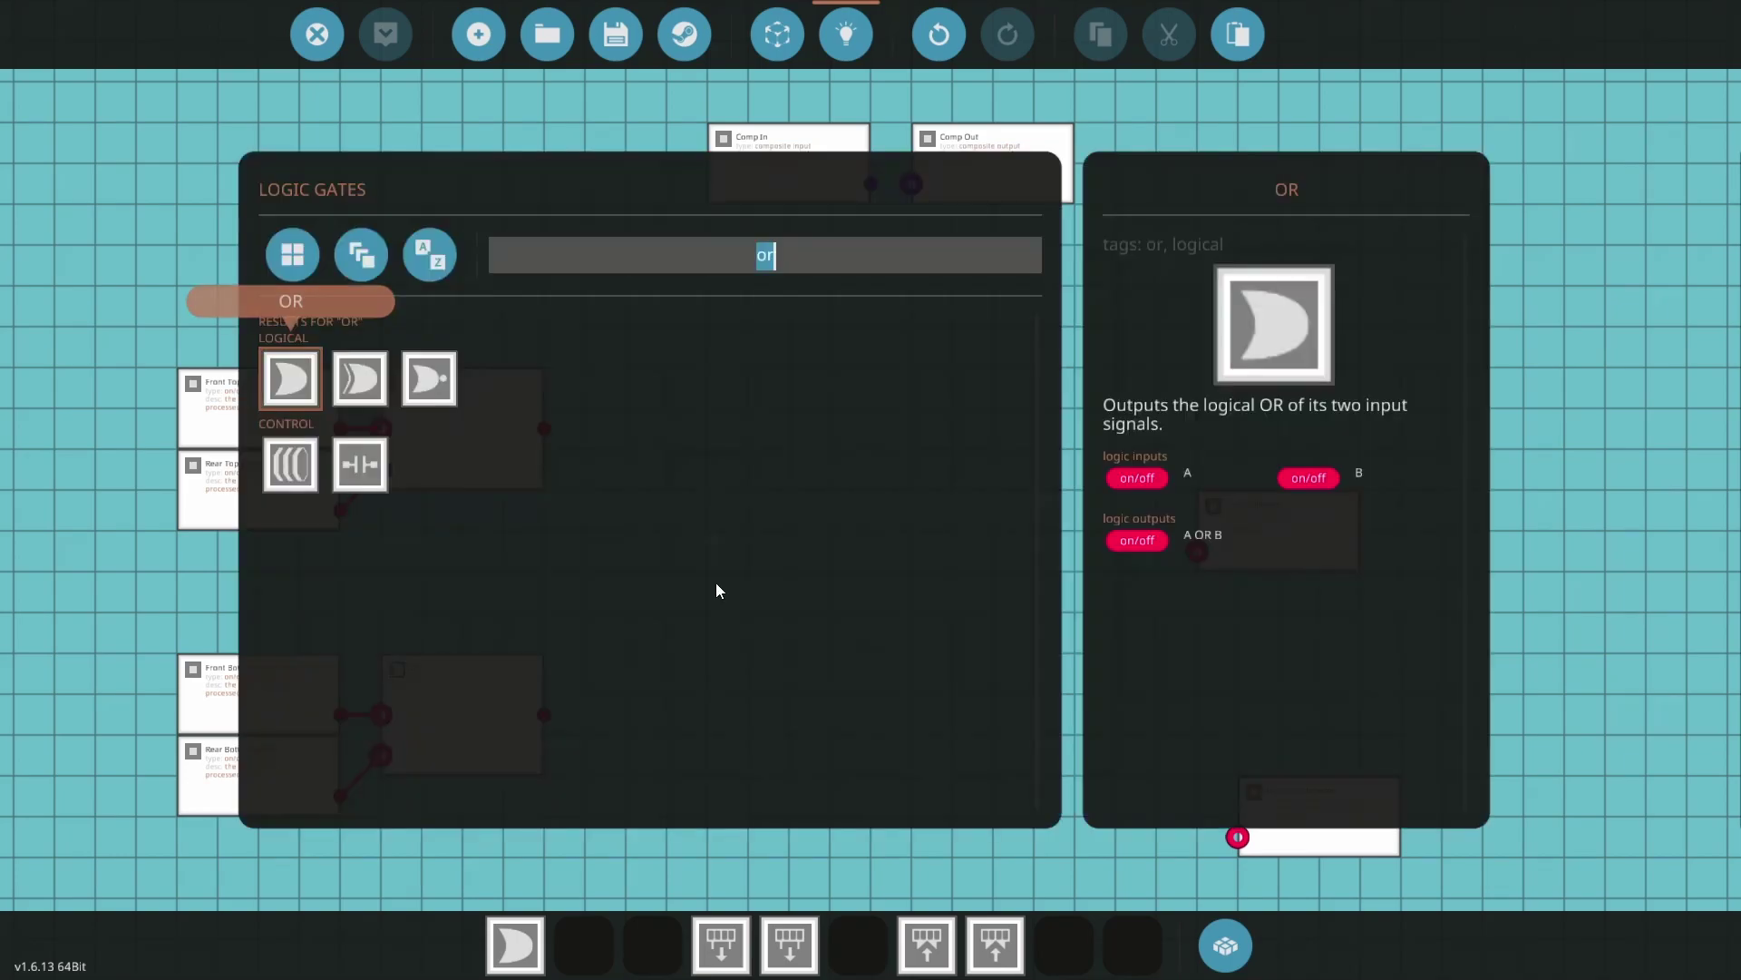
pyautogui.write('toggle')
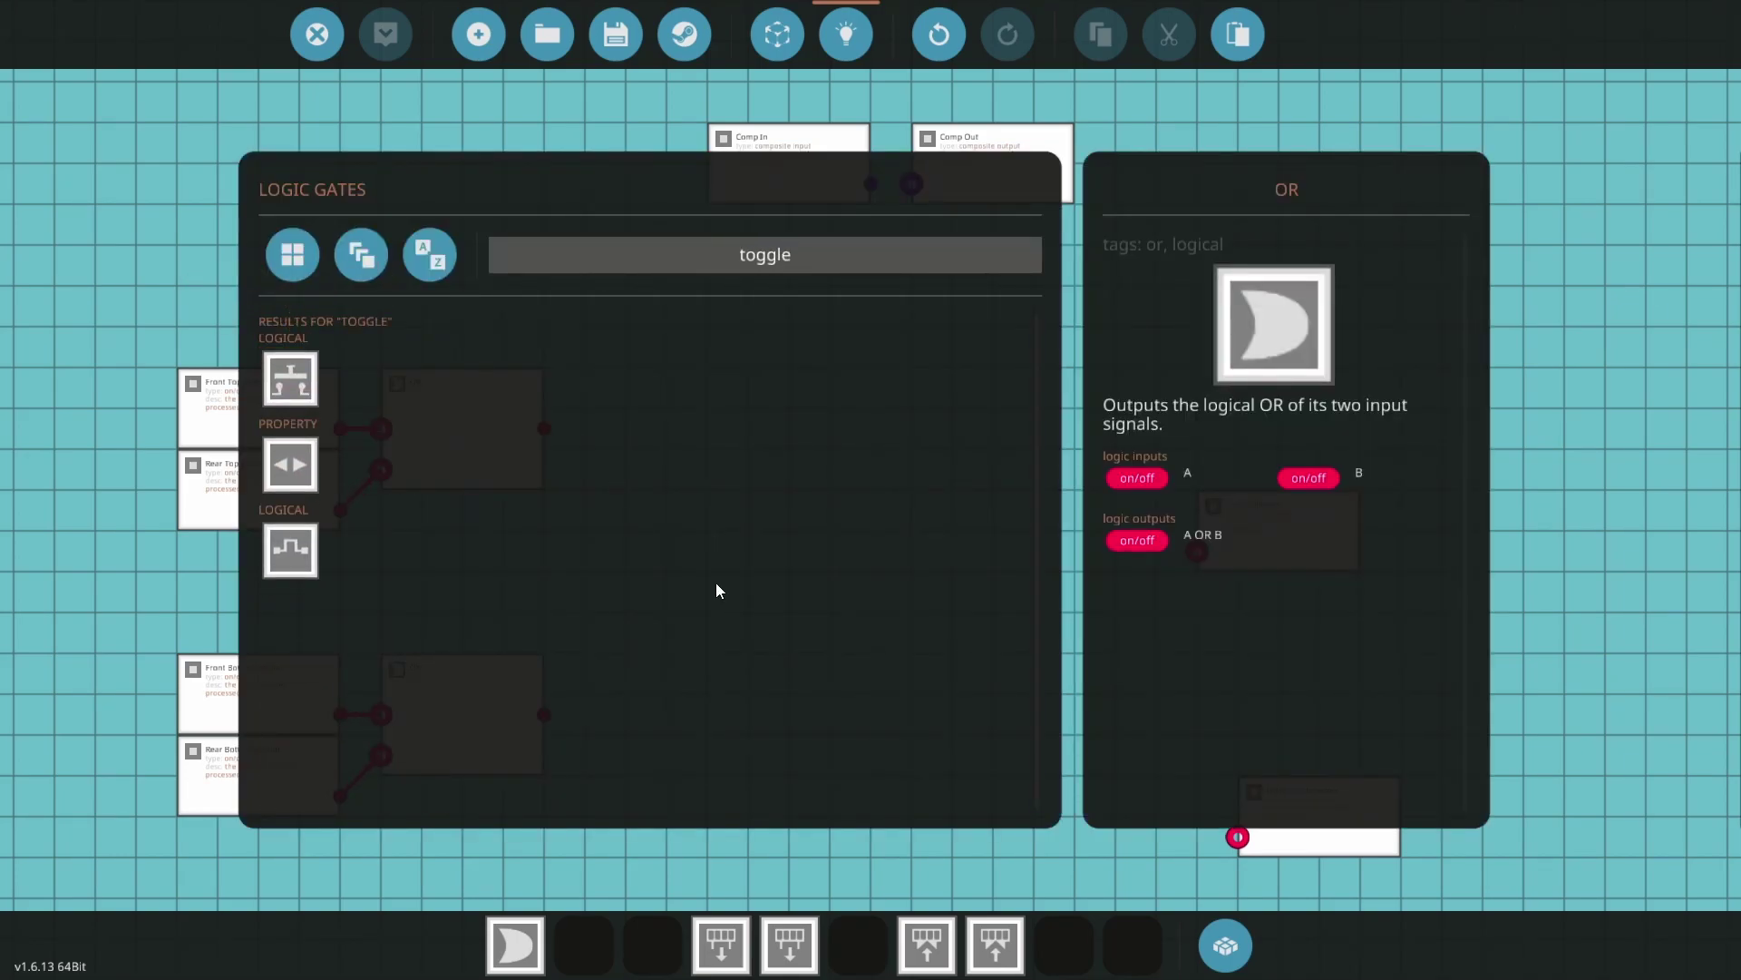
pyautogui.click(294, 390)
pyautogui.click(655, 455)
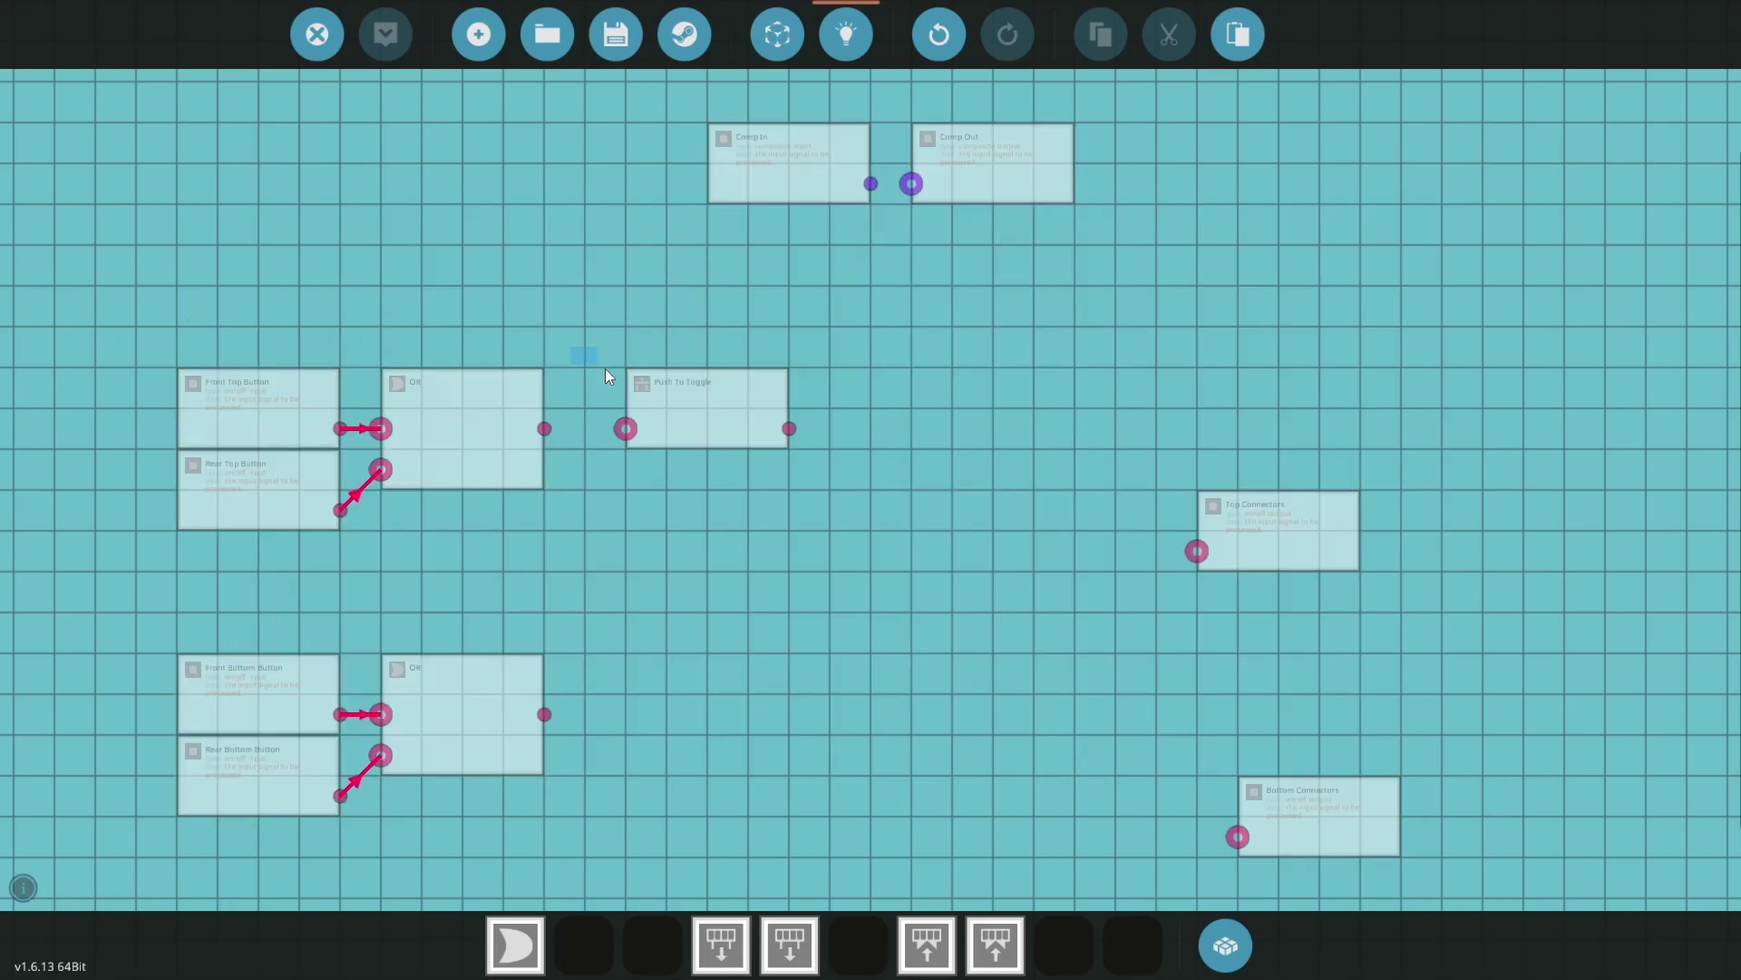
pyautogui.moveTo(605, 368); pyautogui.dragTo(792, 466)
pyautogui.hotkey('ctrl', 'c')
pyautogui.hotkey('ctrl', 'v')
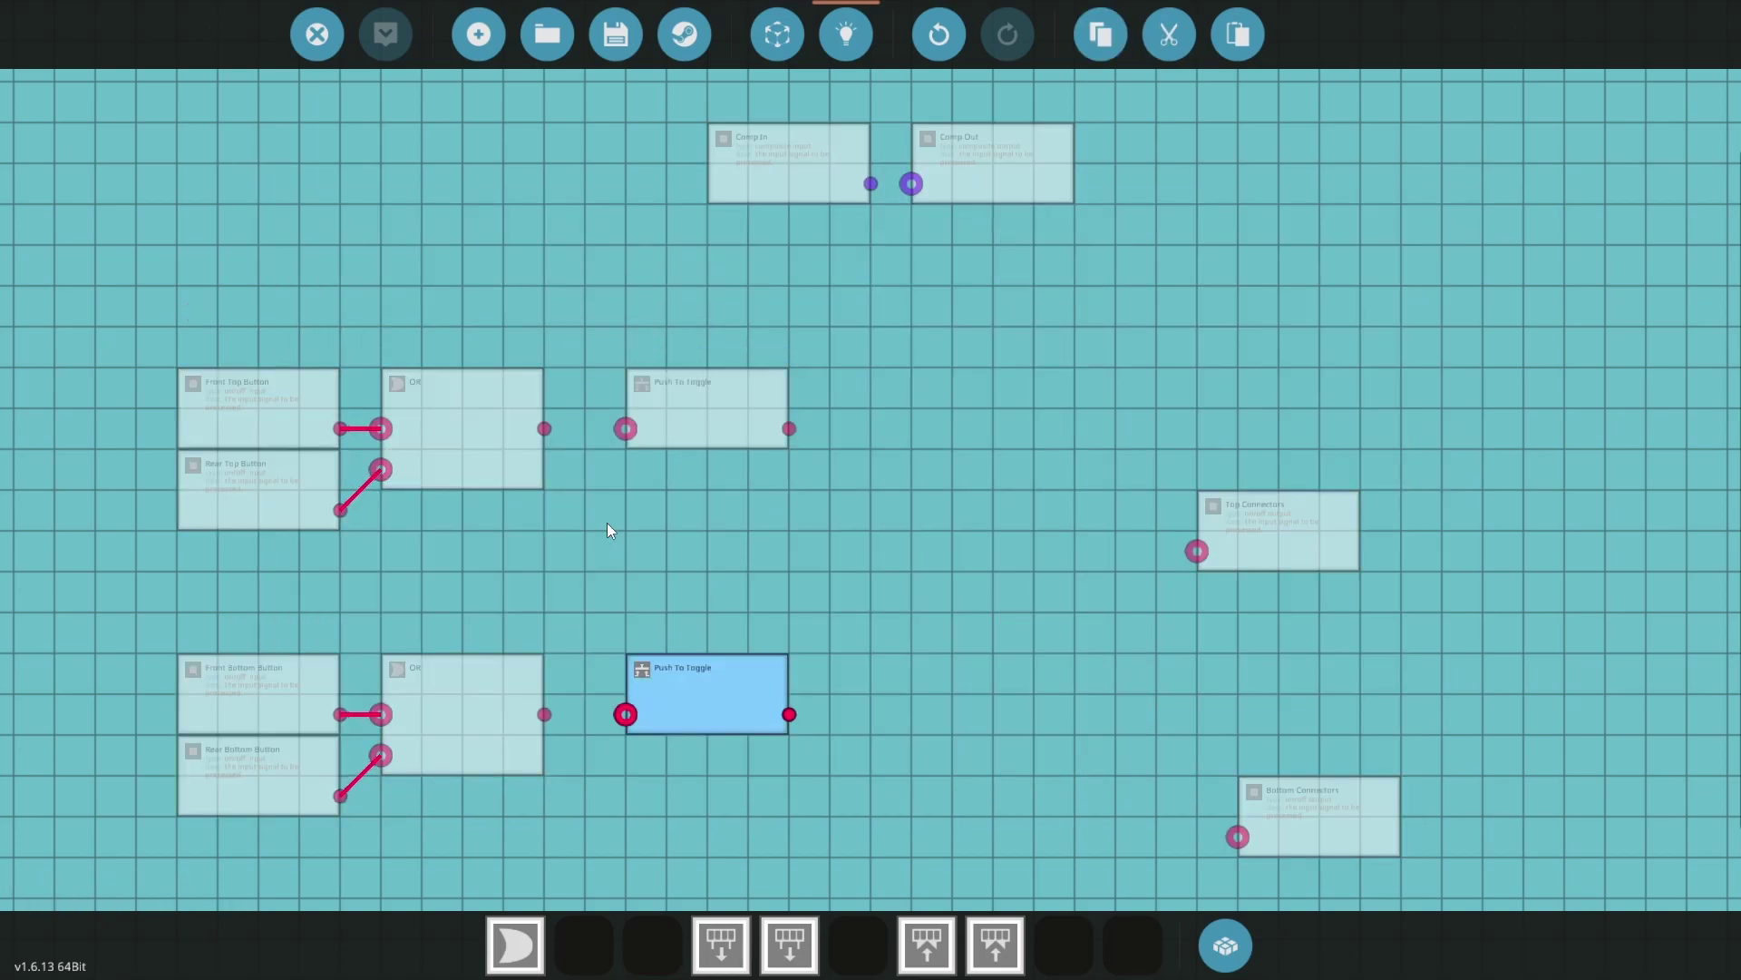
# Wire each OR gate's output into its Push To Toggle and move both toggles one grid cell closer to the OR gates
pyautogui.moveTo(545, 427); pyautogui.dragTo(644, 438)
pyautogui.moveTo(626, 714); pyautogui.dragTo(542, 715)
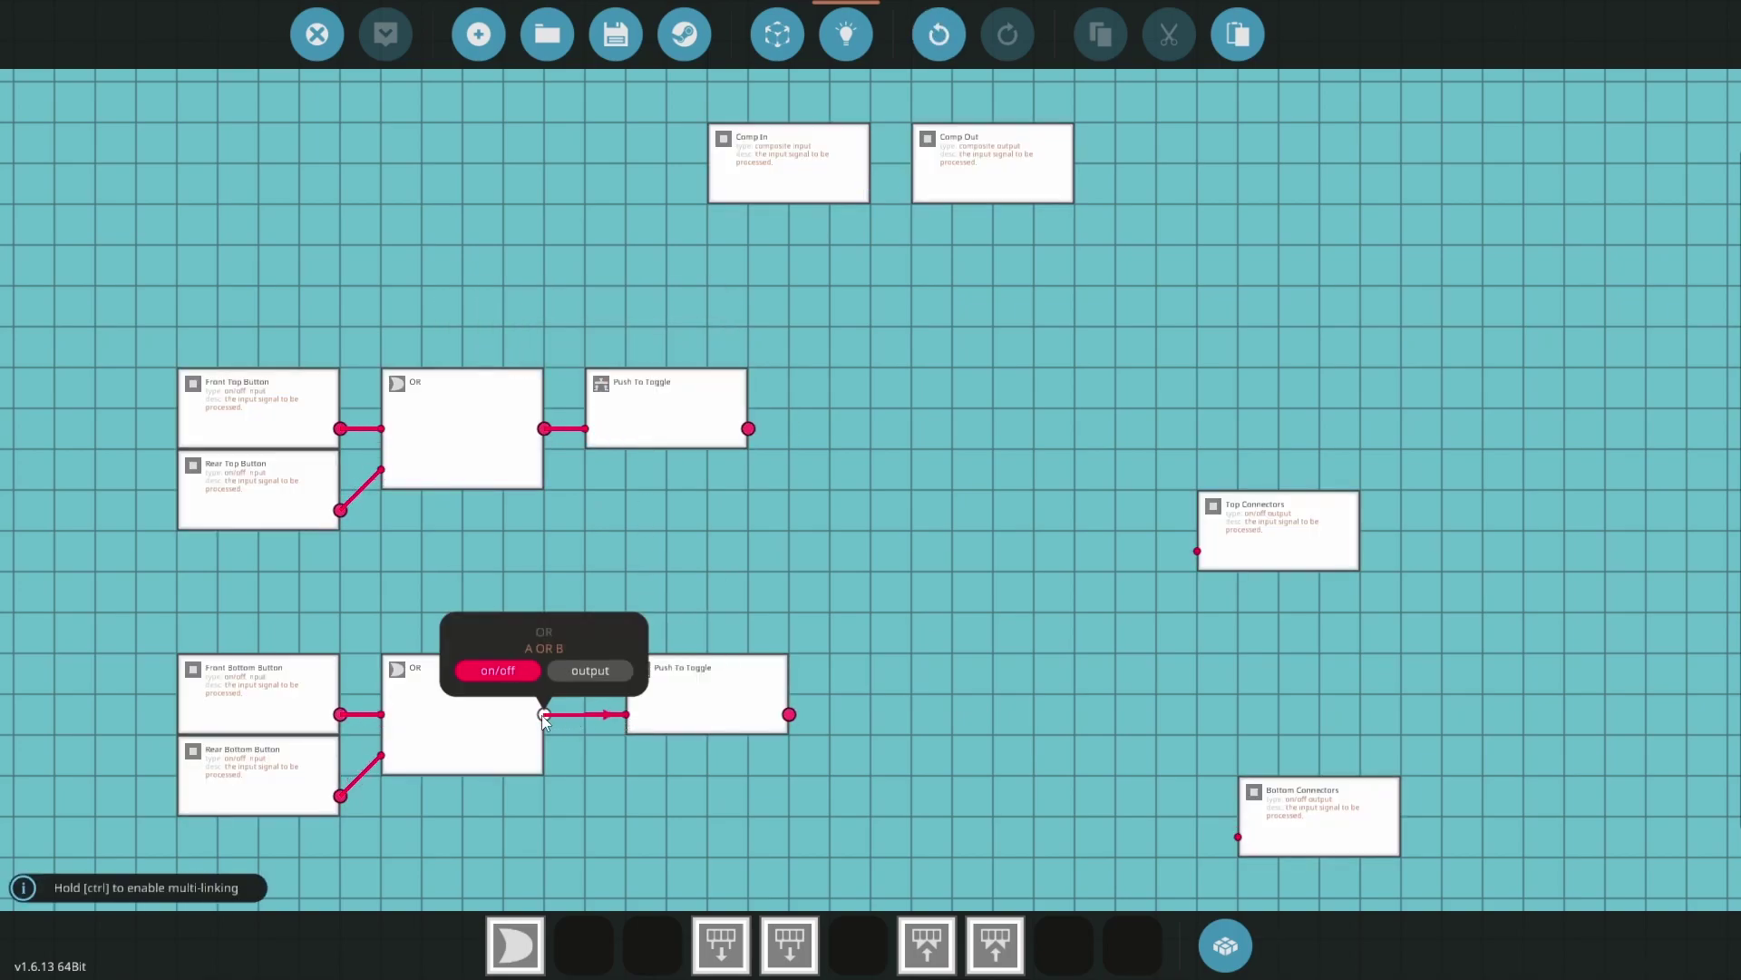
pyautogui.moveTo(662, 723); pyautogui.dragTo(621, 723)
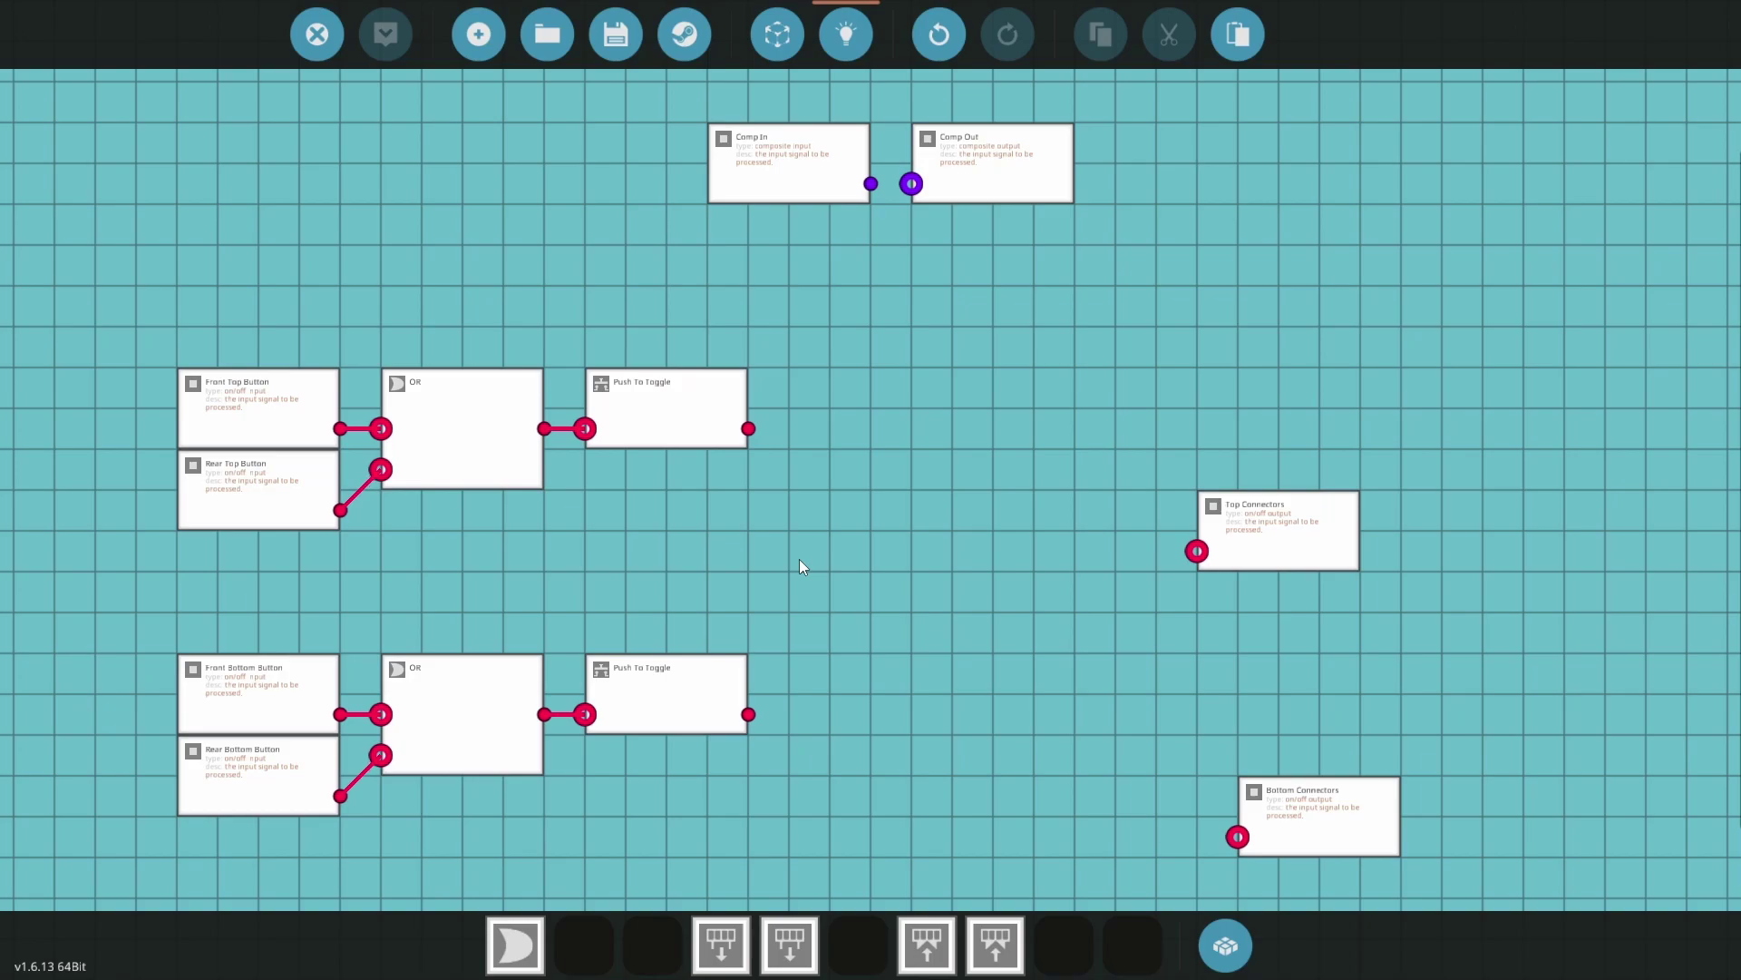
# Place a NOT gate directly beneath each Push To Toggle and wire each toggle's output into its NOT gate
pyautogui.press('Tab')
pyautogui.write('not')
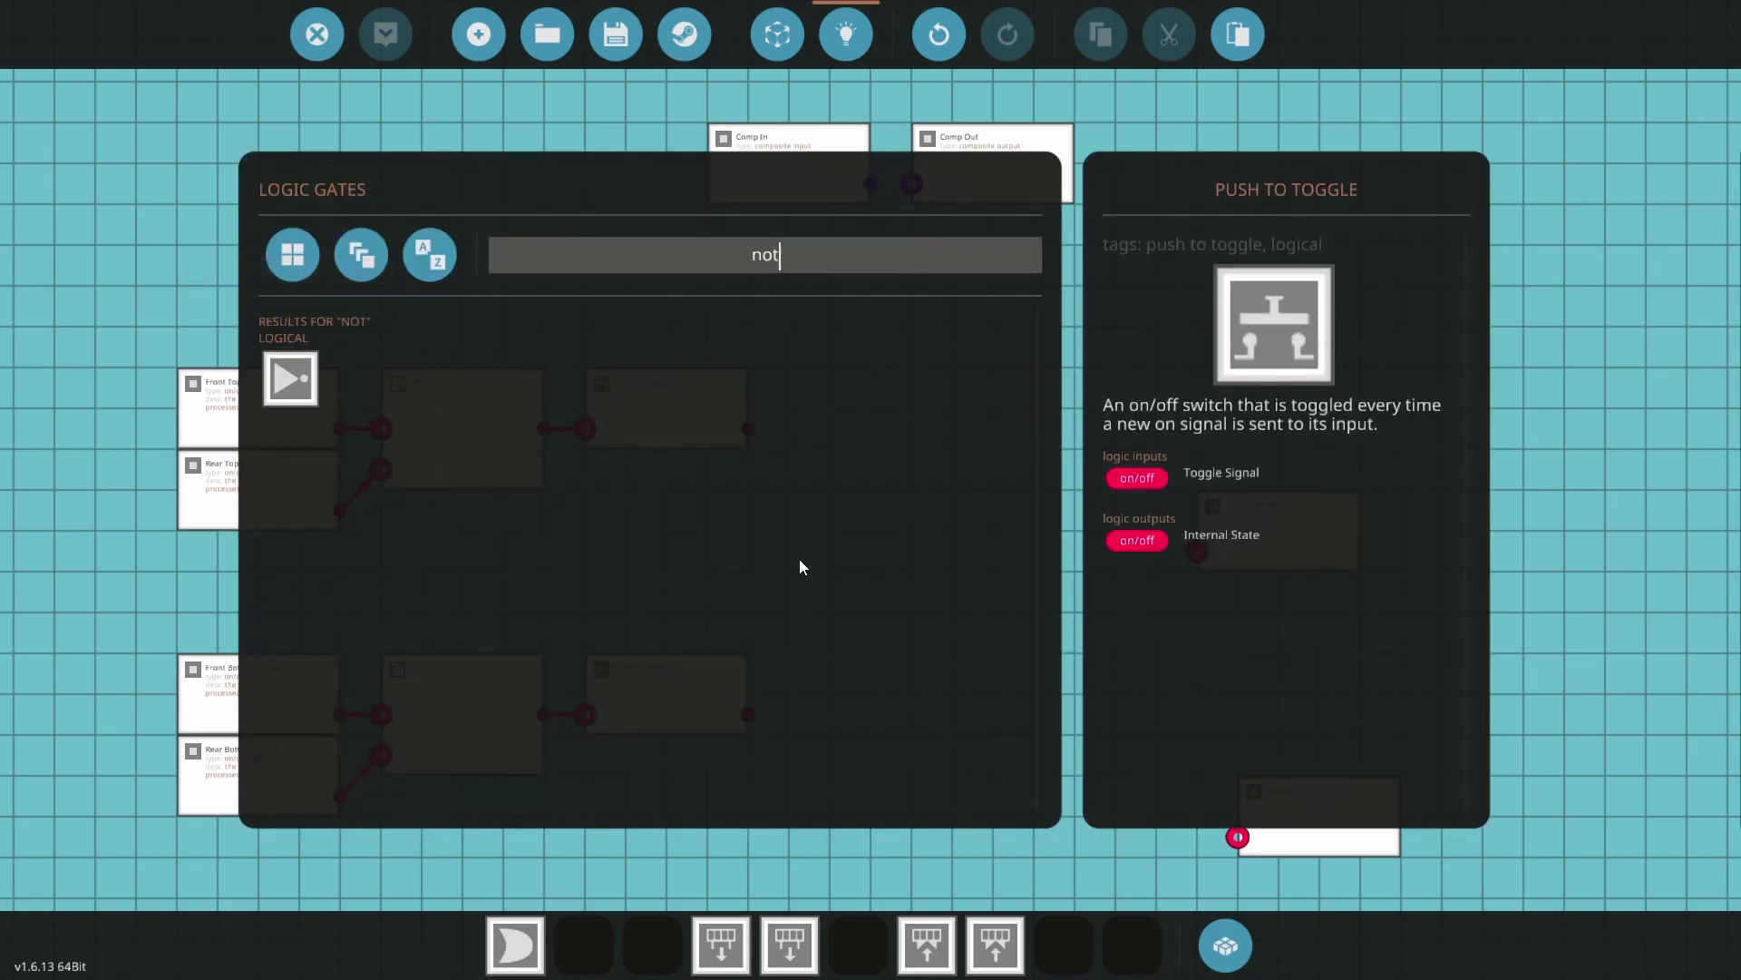
pyautogui.click(307, 392)
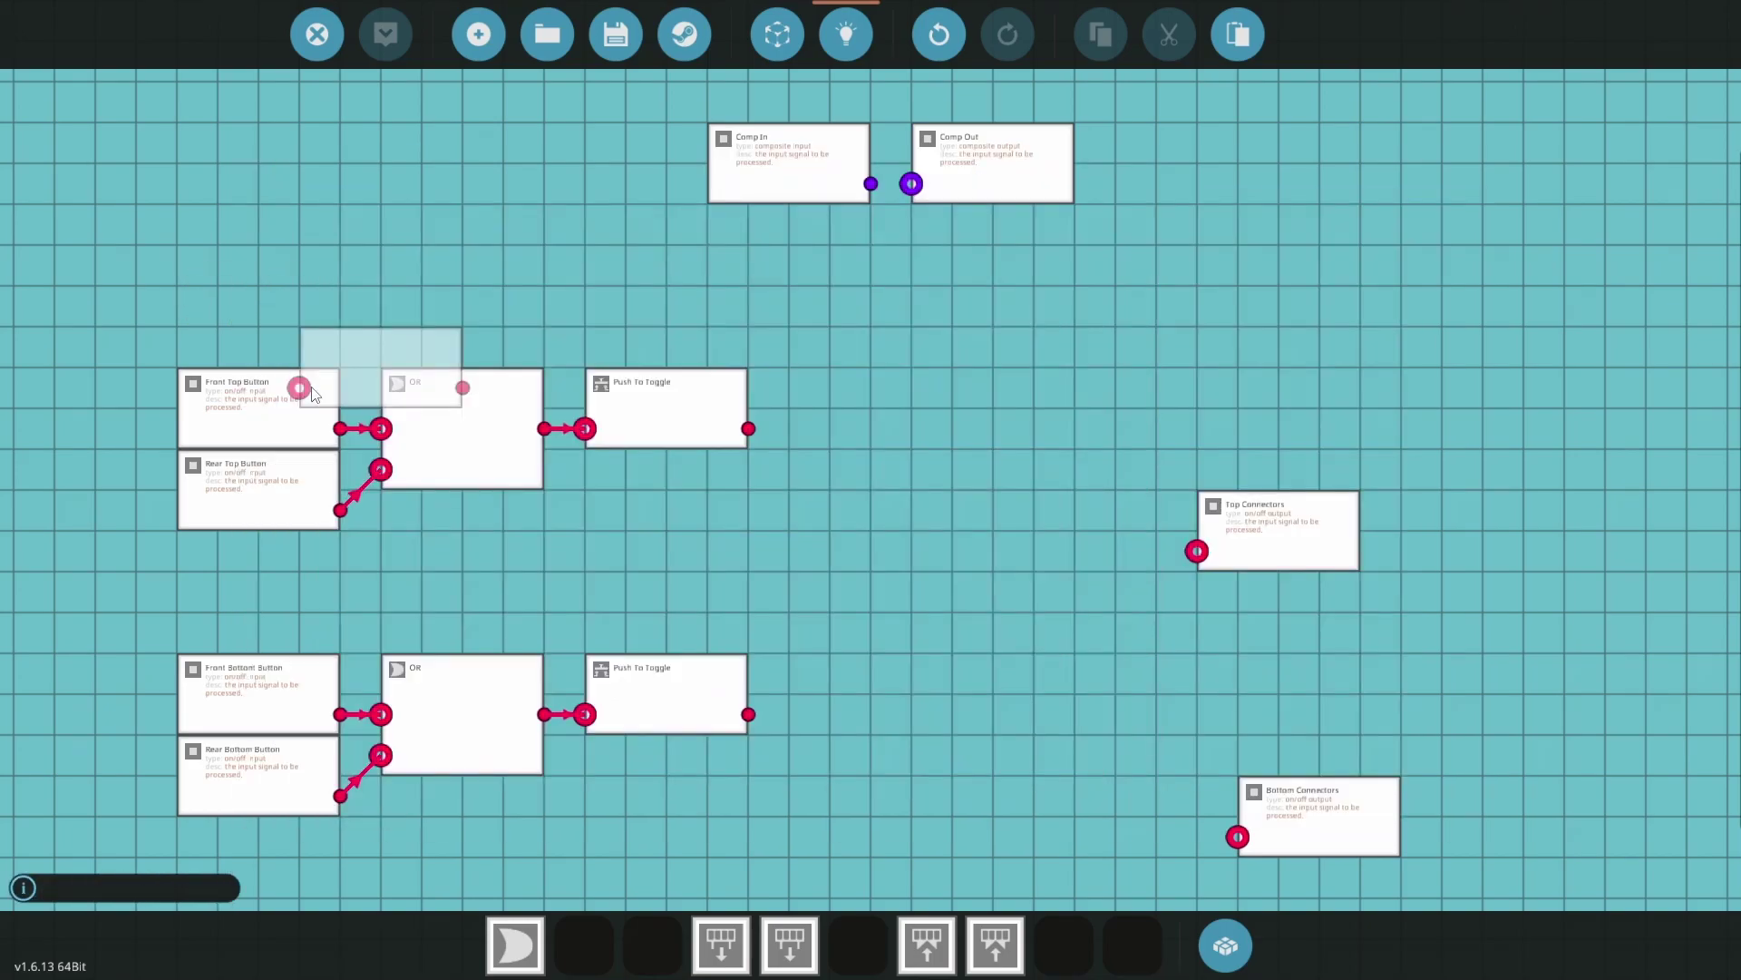
pyautogui.click(599, 517)
pyautogui.moveTo(573, 544); pyautogui.dragTo(771, 439)
pyautogui.hotkey('ctrl', 'c')
pyautogui.hotkey('ctrl', 'v')
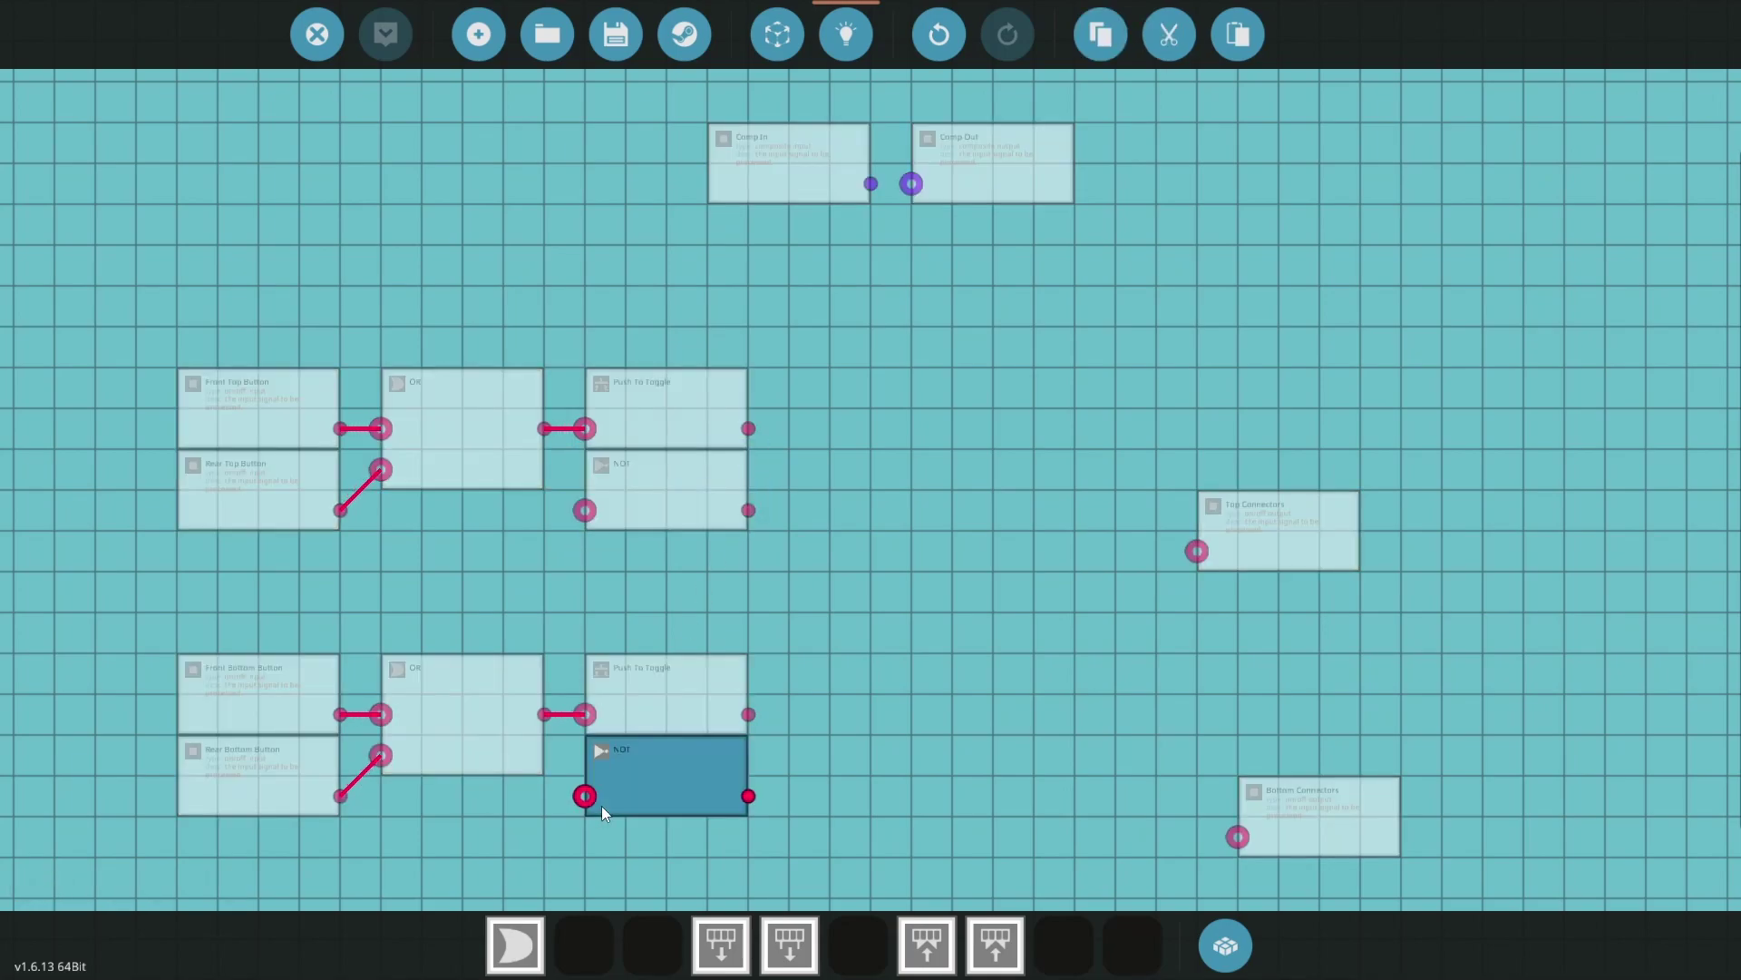
pyautogui.click(601, 805)
pyautogui.moveTo(748, 428); pyautogui.dragTo(585, 511)
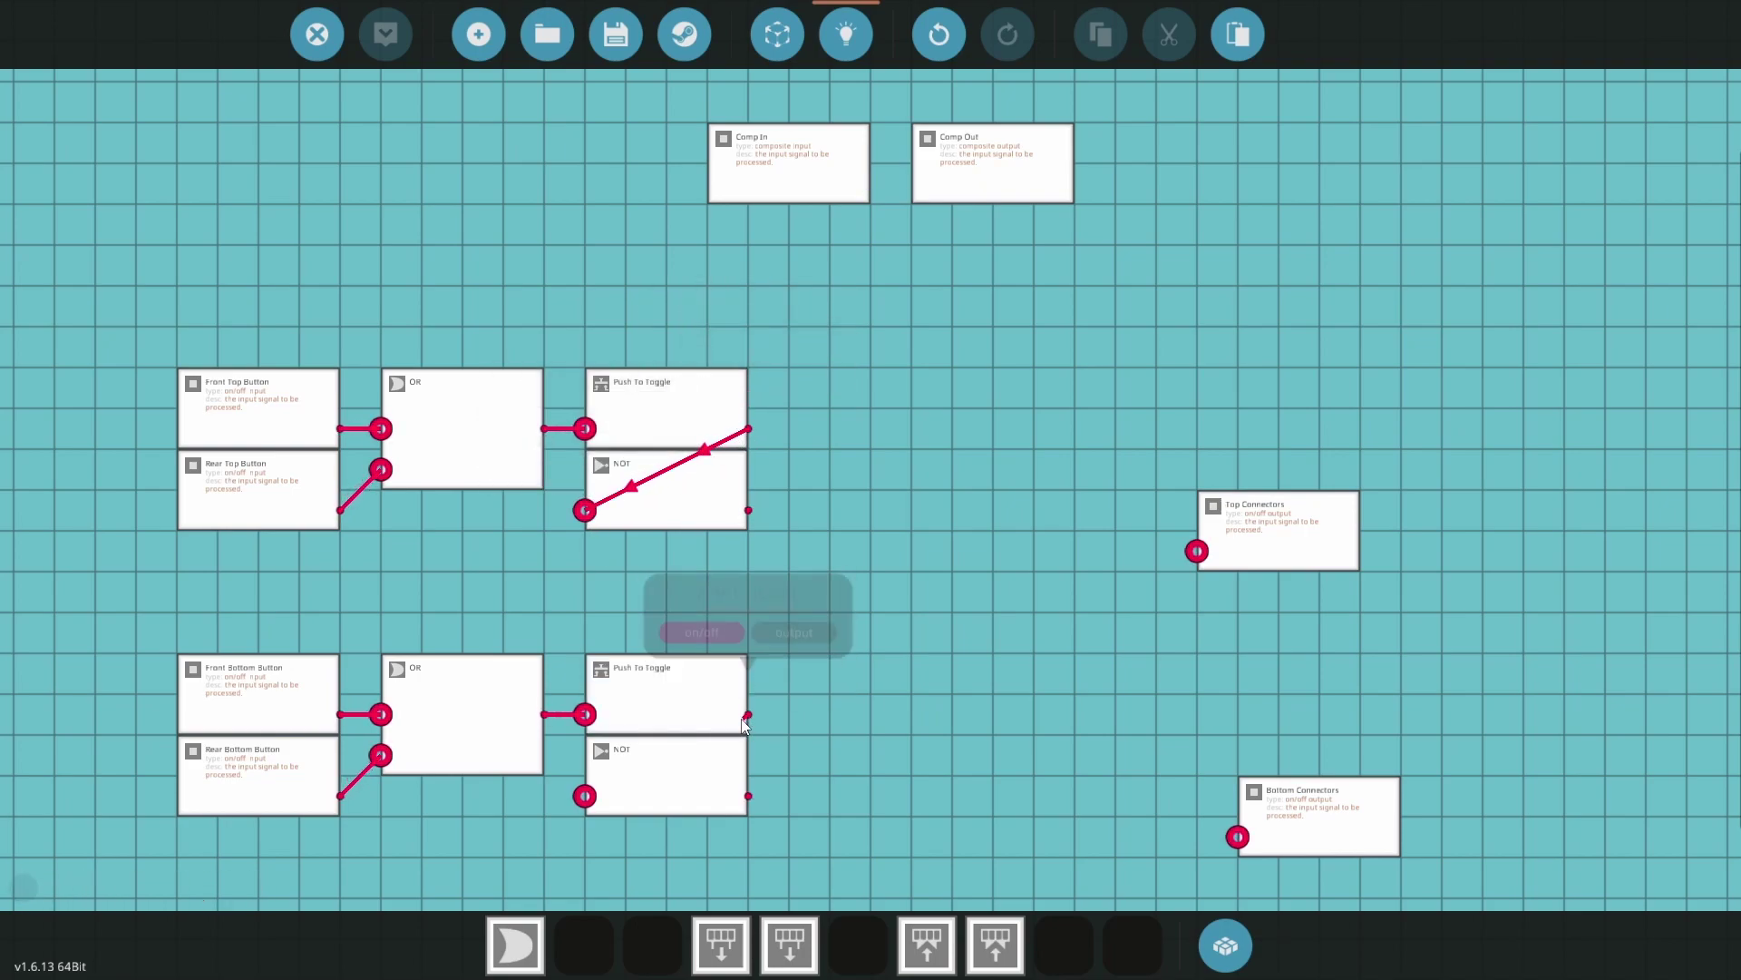
pyautogui.moveTo(748, 714); pyautogui.dragTo(586, 796)
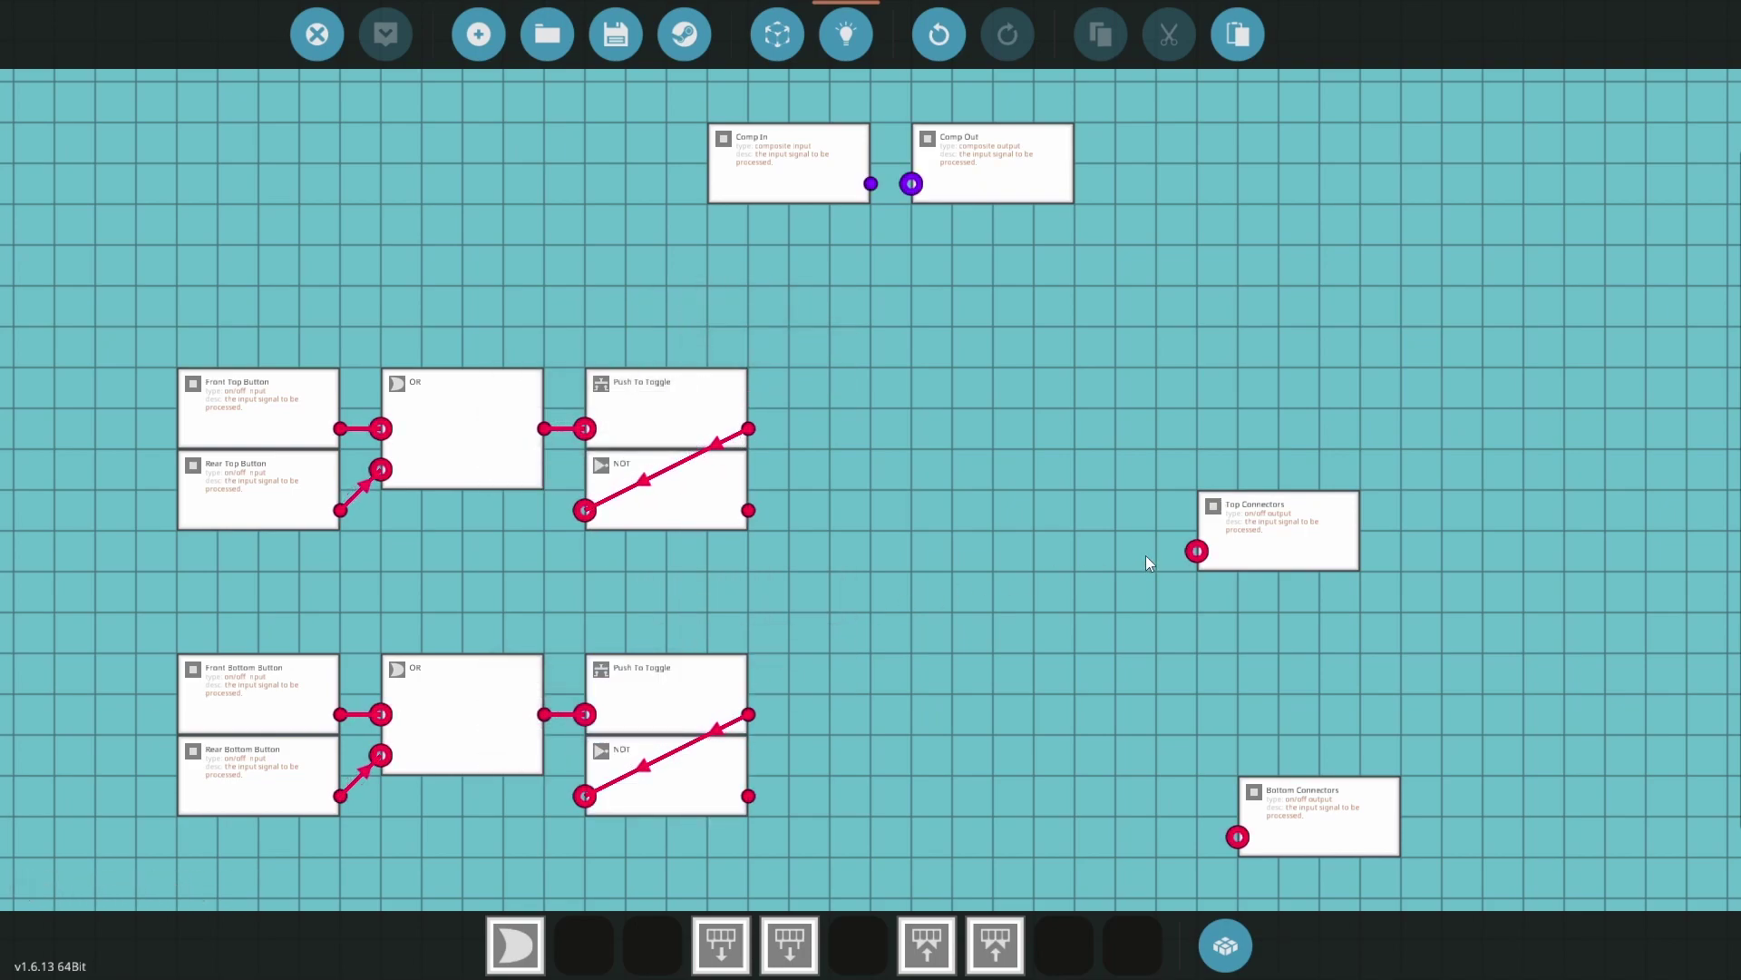
# Wire the NOT gates' outputs to Top Connectors and Bottom Connectors and stack each connector node beneath its NOT gate
pyautogui.moveTo(1197, 550); pyautogui.dragTo(754, 510)
pyautogui.moveTo(1276, 532); pyautogui.dragTo(683, 593)
pyautogui.moveTo(748, 805); pyautogui.dragTo(684, 875)
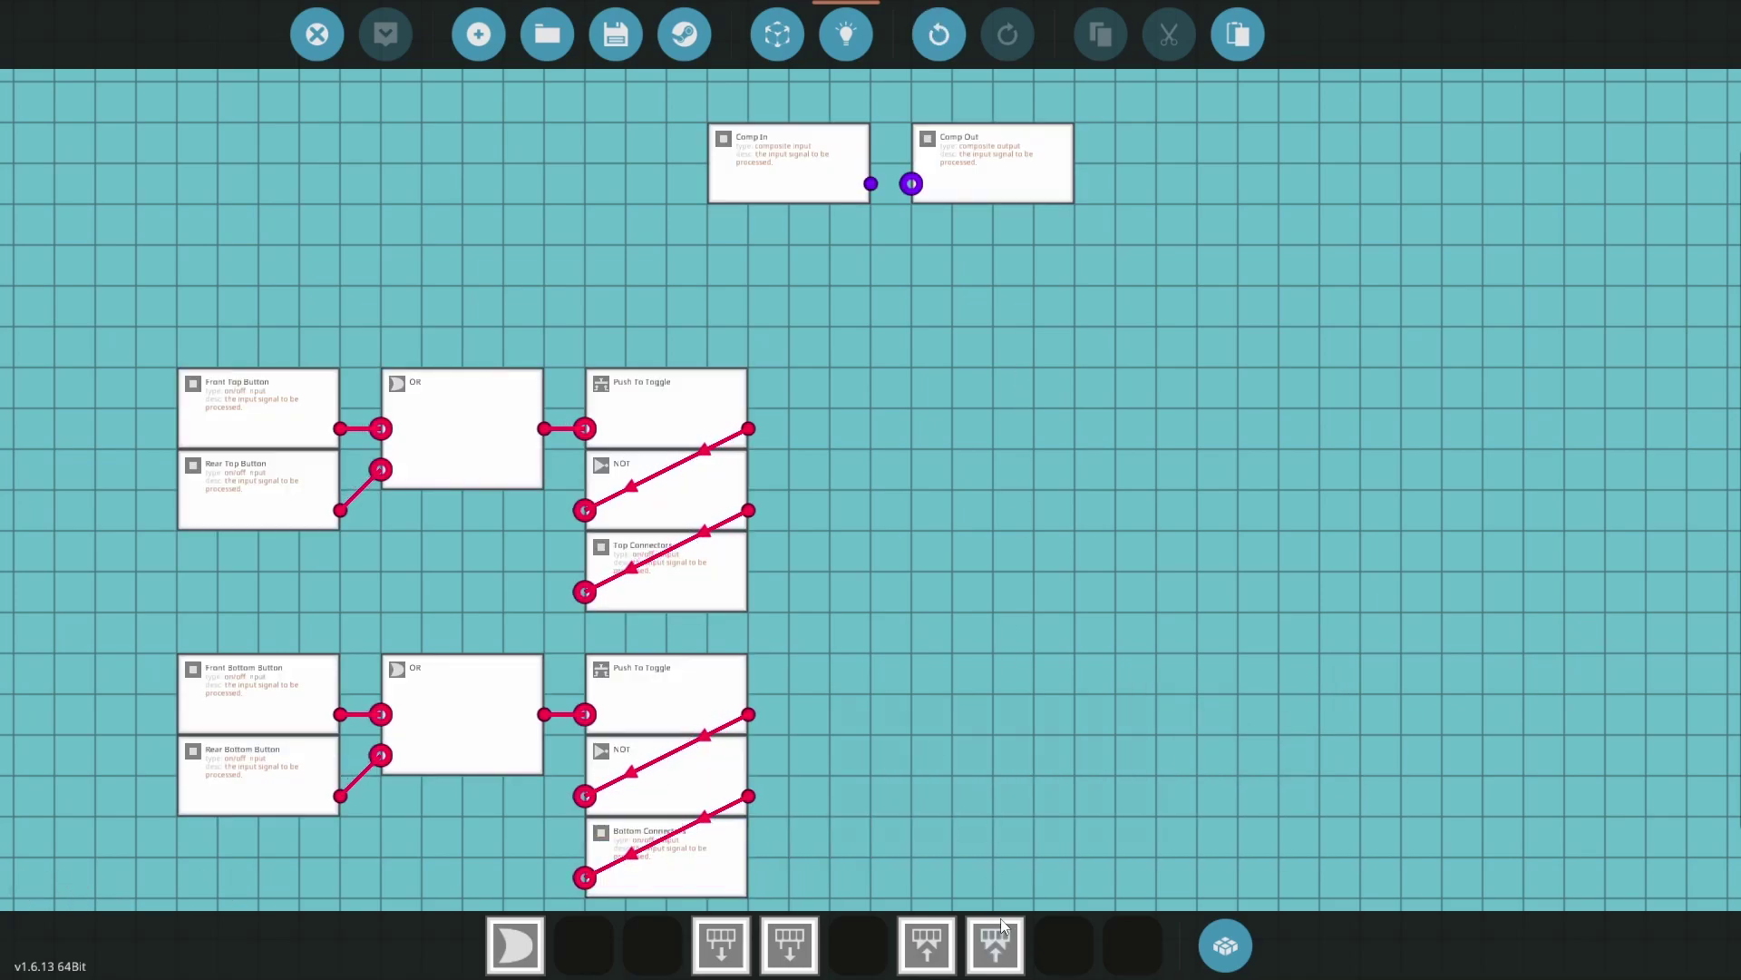
# Add a Composite Write (on/off) node with a channel count of 4 and place it beside the upper Push To Toggle group
pyautogui.moveTo(1003, 935); pyautogui.dragTo(976, 550)
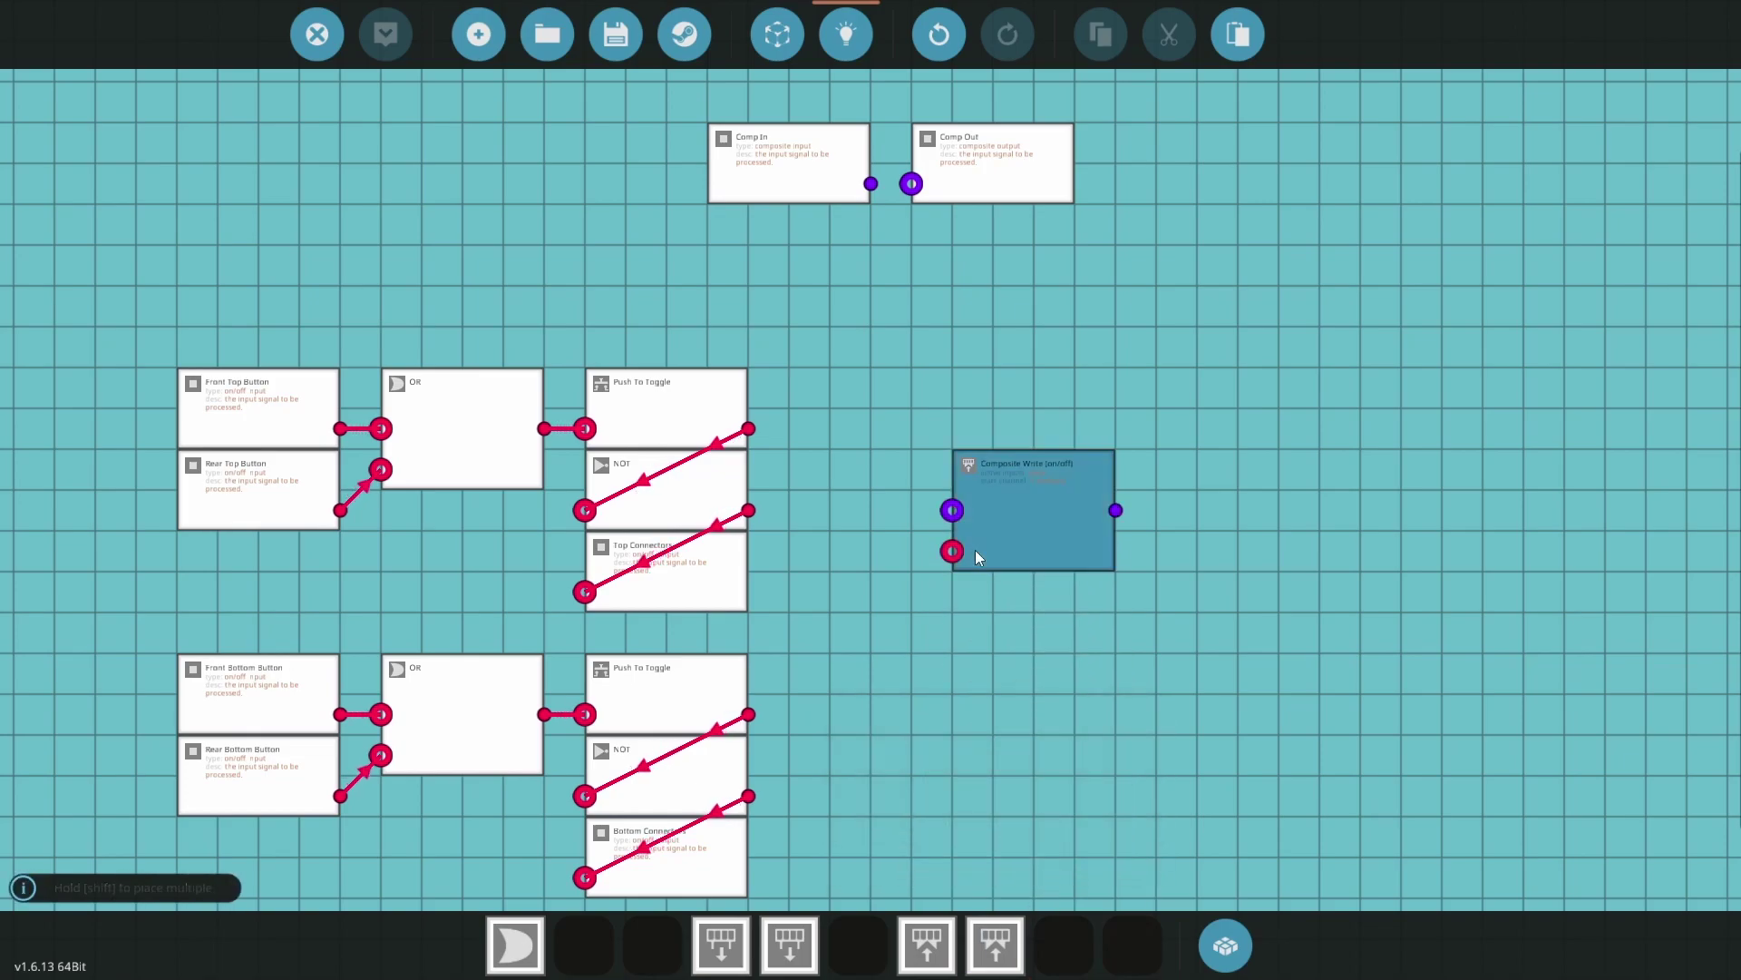
pyautogui.click(1013, 533)
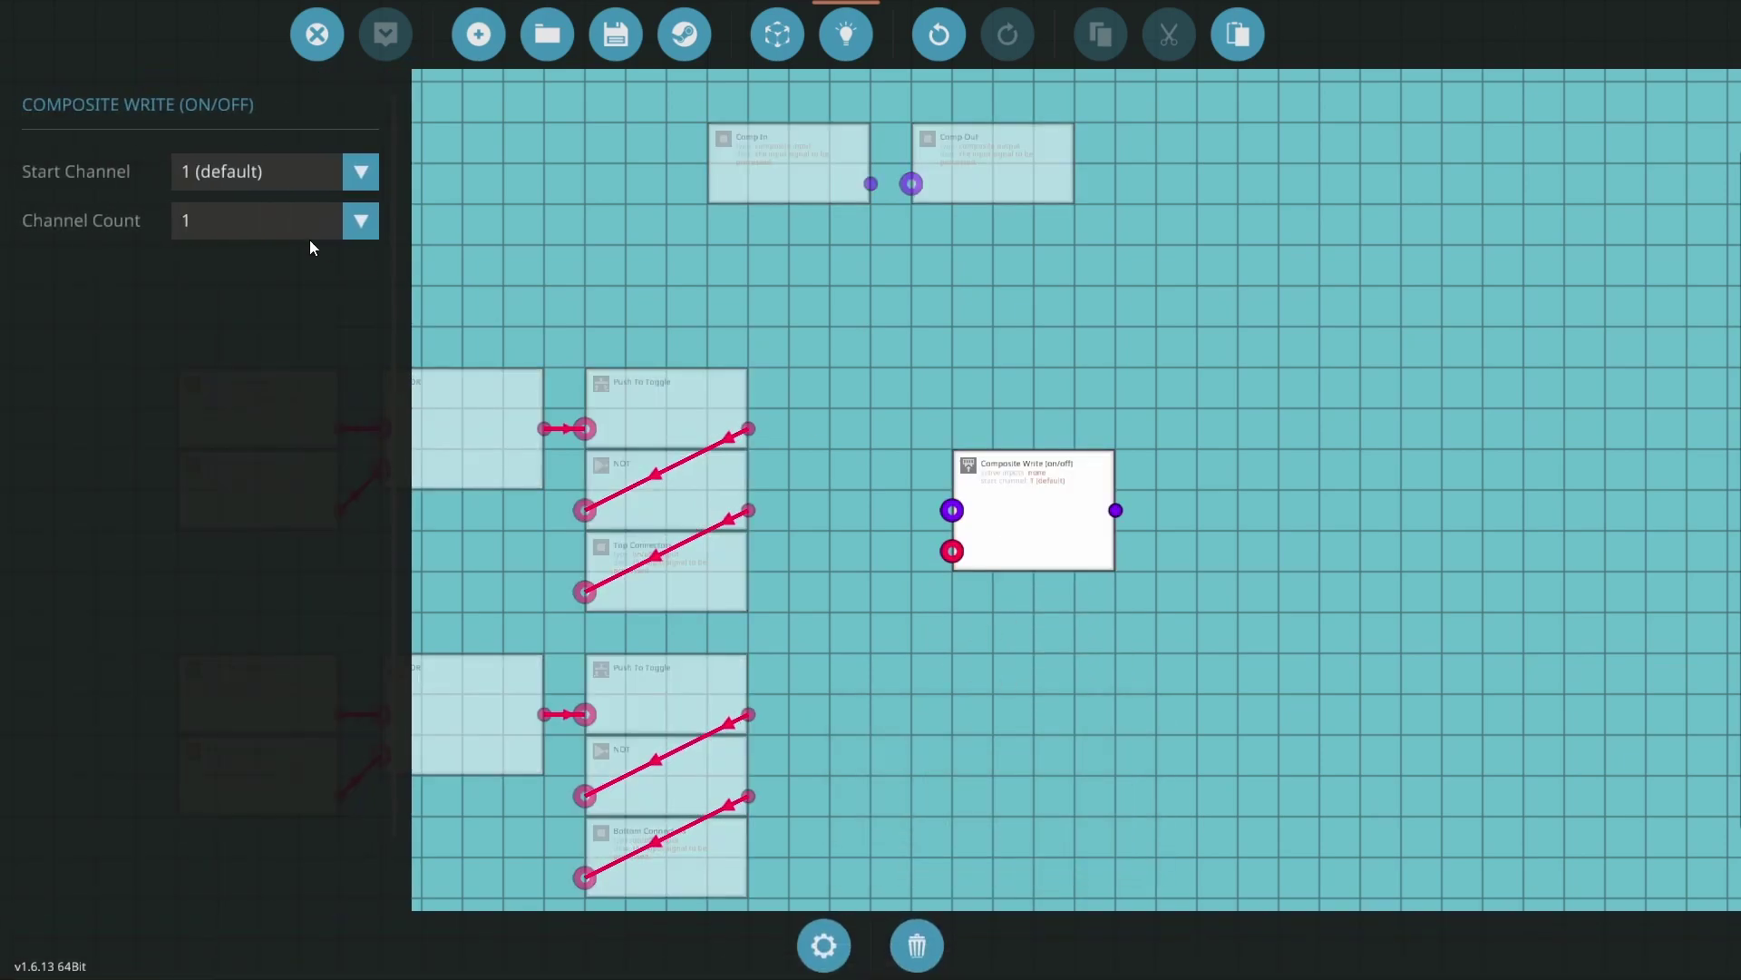
pyautogui.click(271, 218)
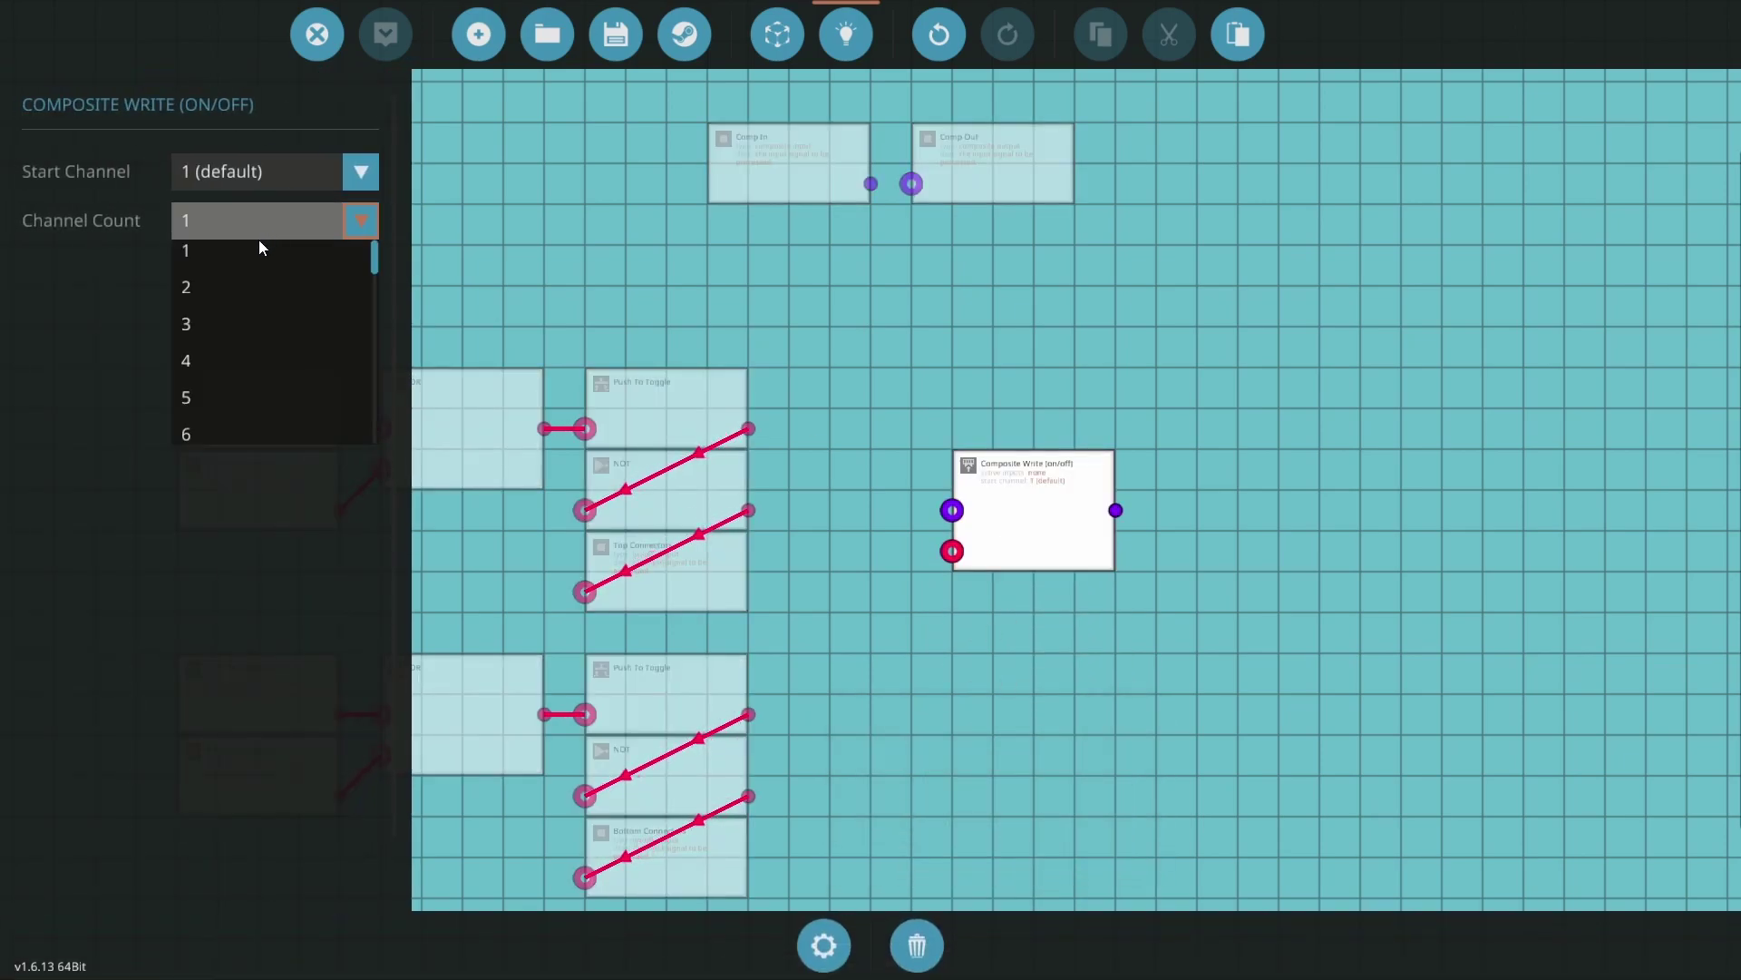
pyautogui.click(198, 362)
pyautogui.click(829, 322)
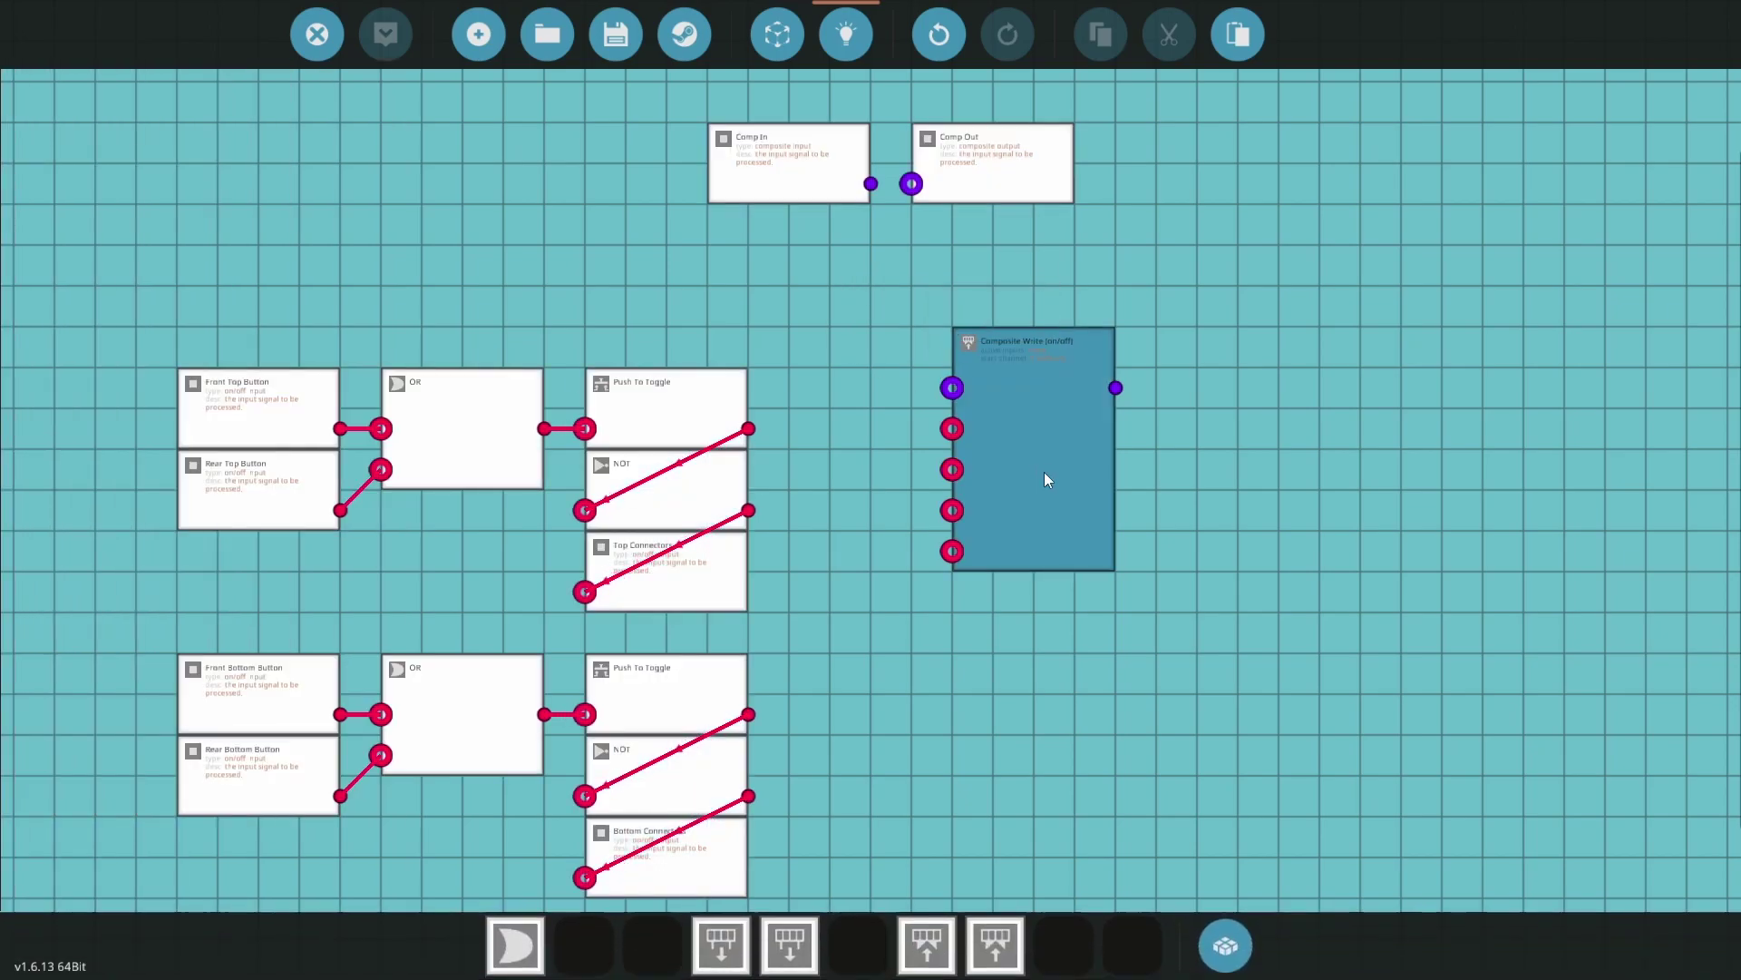
pyautogui.moveTo(1048, 479); pyautogui.dragTo(926, 520)
# Wire the upper toggle and NOT outputs into Composite Write channels 1 and 2, and the lower pair into channels 3 and 4
pyautogui.moveTo(749, 428); pyautogui.dragTo(831, 470)
pyautogui.moveTo(748, 510); pyautogui.dragTo(830, 510)
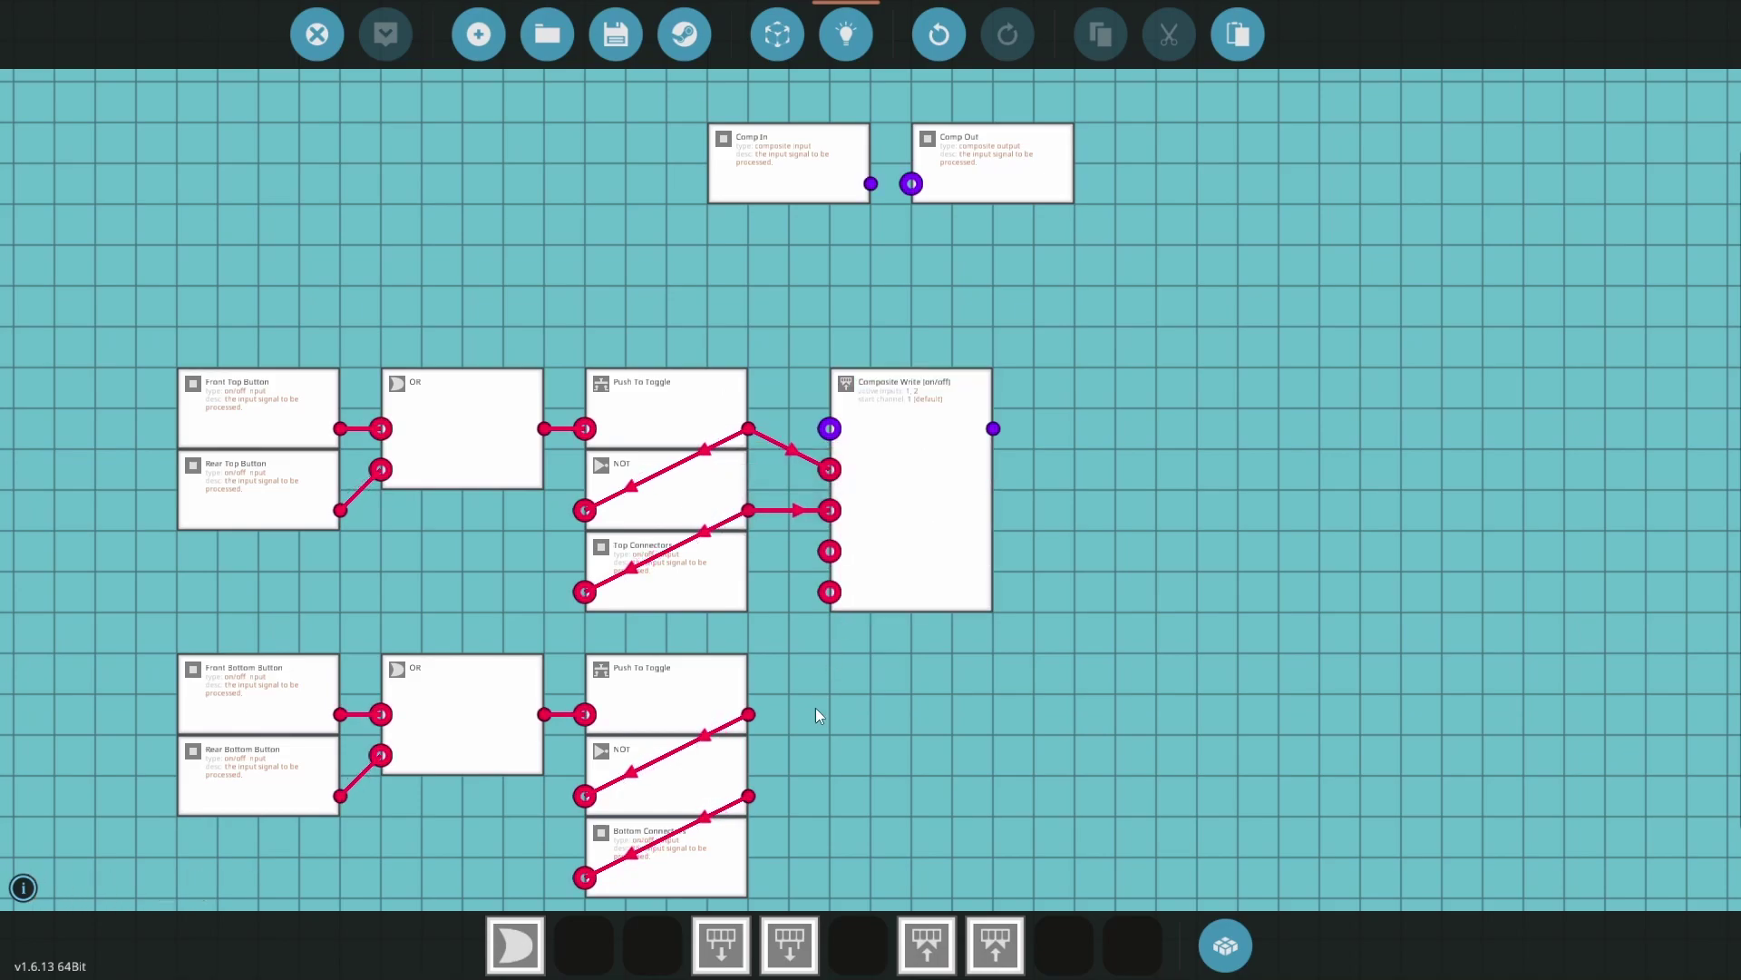
pyautogui.moveTo(748, 714); pyautogui.dragTo(835, 603)
pyautogui.moveTo(751, 794); pyautogui.dragTo(830, 591)
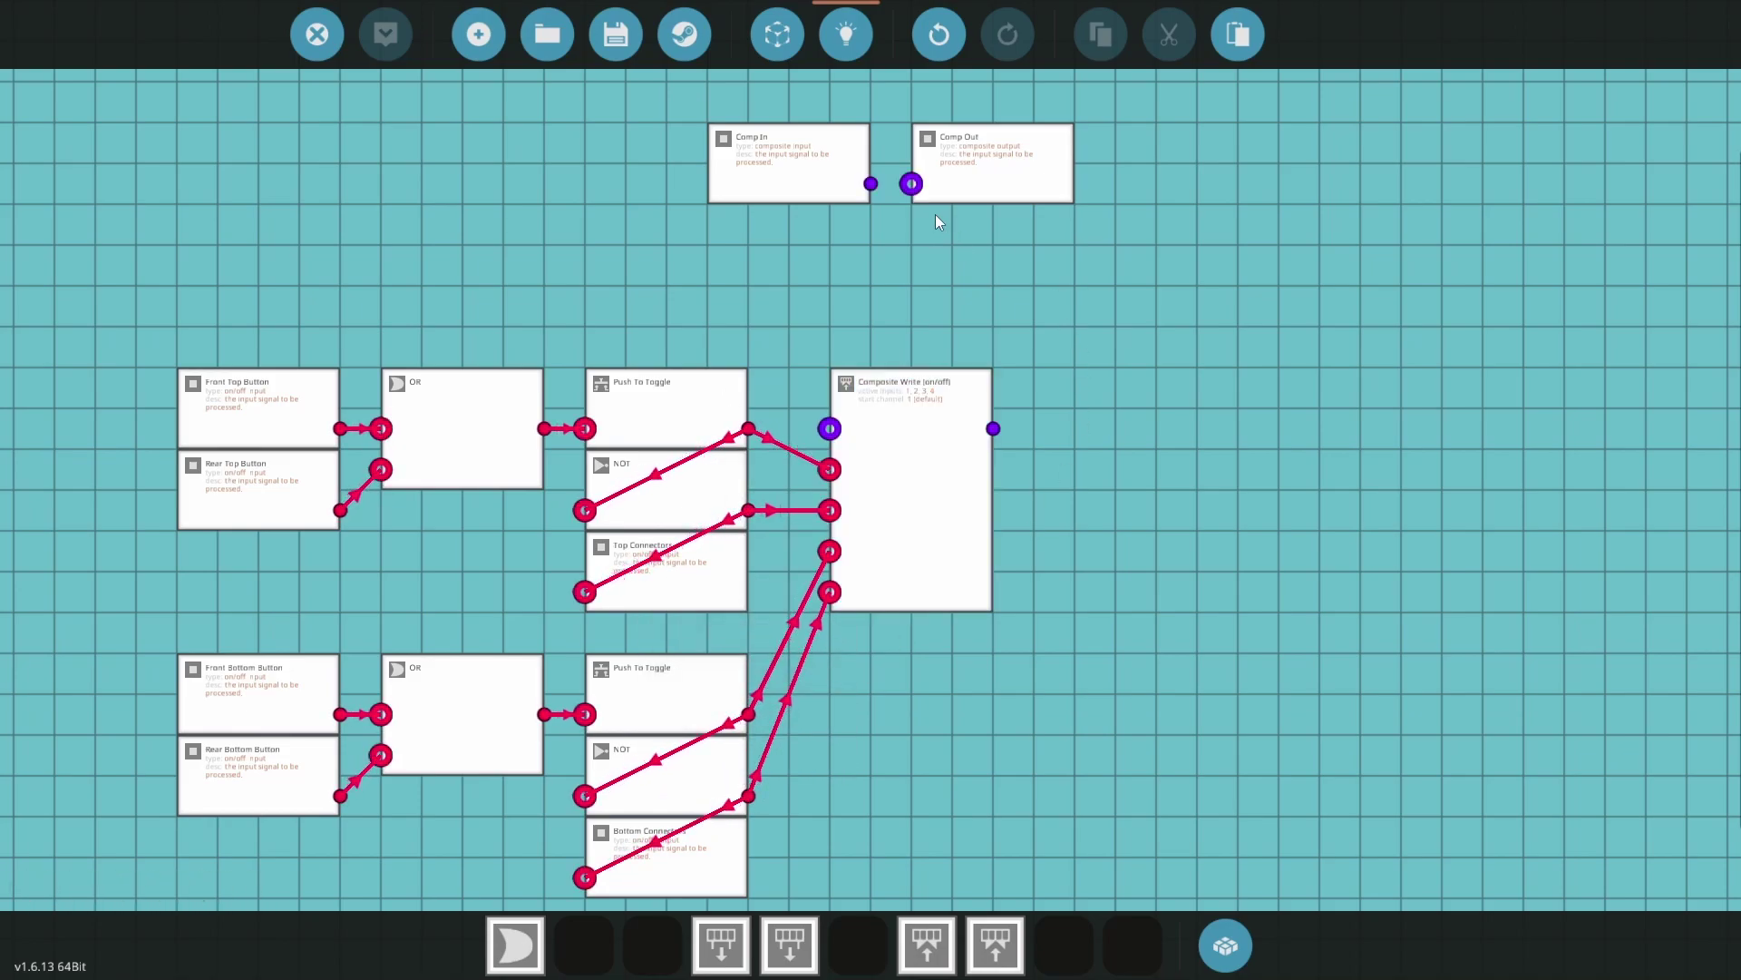
# Wire Comp In through the Composite Write node to Comp Out and group these three nodes beside the toggle and NOT gates
pyautogui.moveTo(911, 183); pyautogui.dragTo(993, 428)
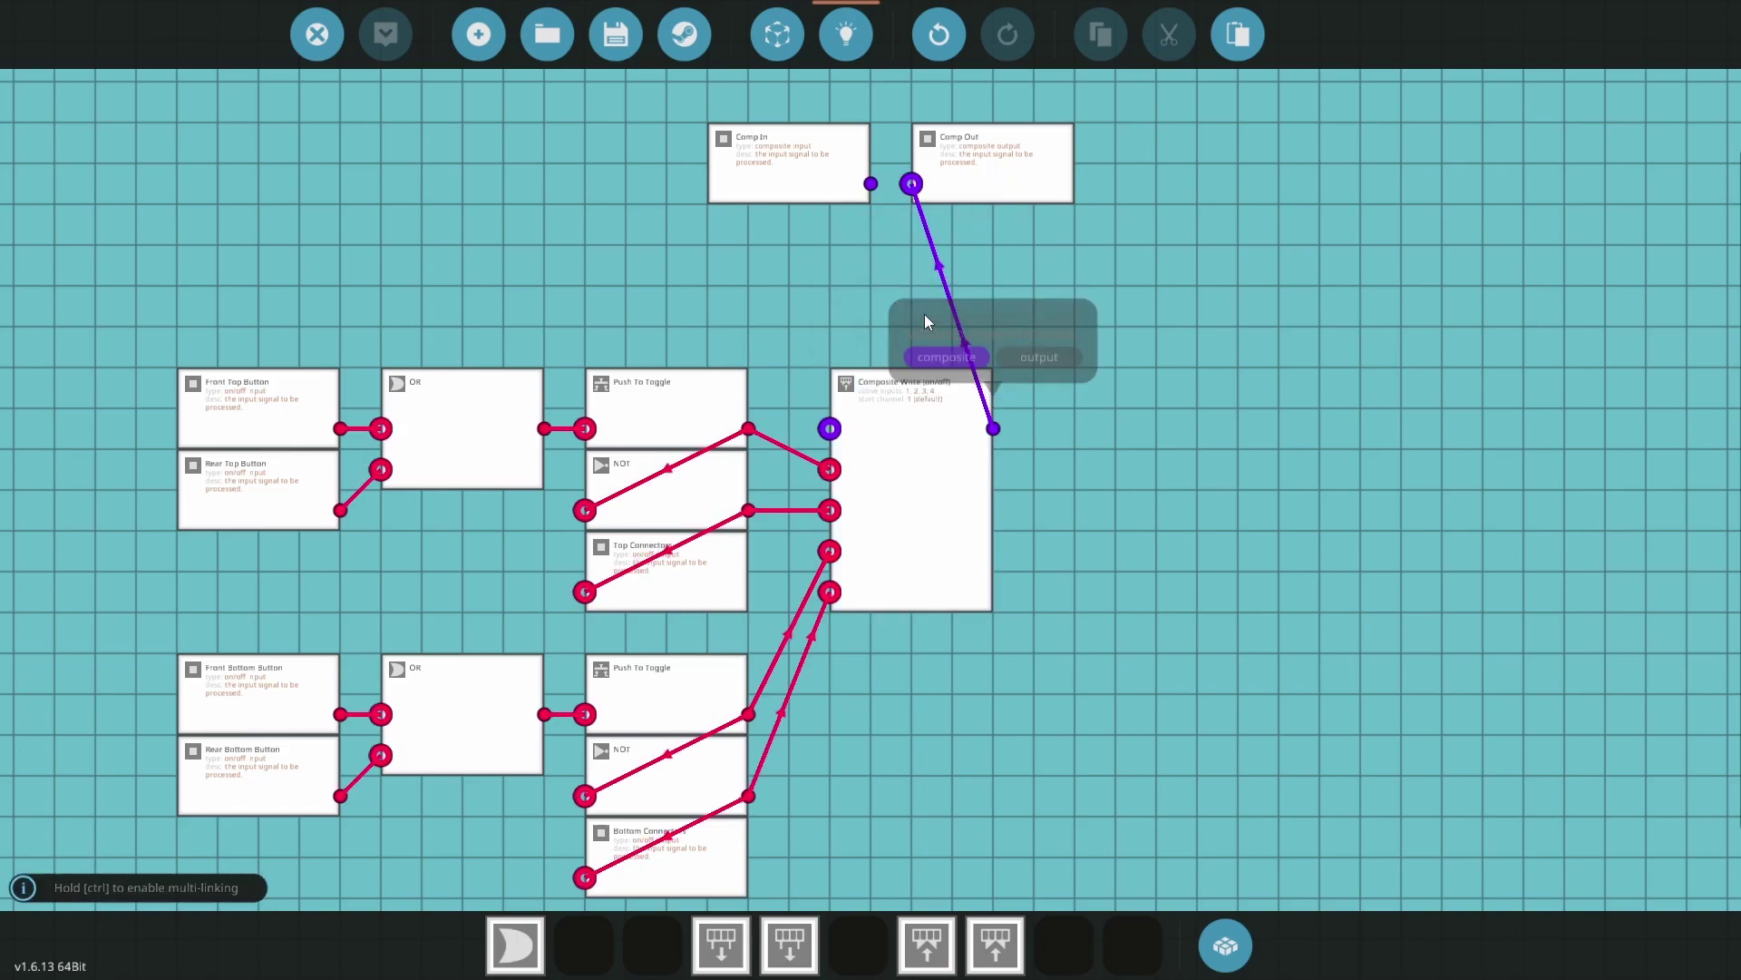
pyautogui.moveTo(871, 183); pyautogui.dragTo(830, 428)
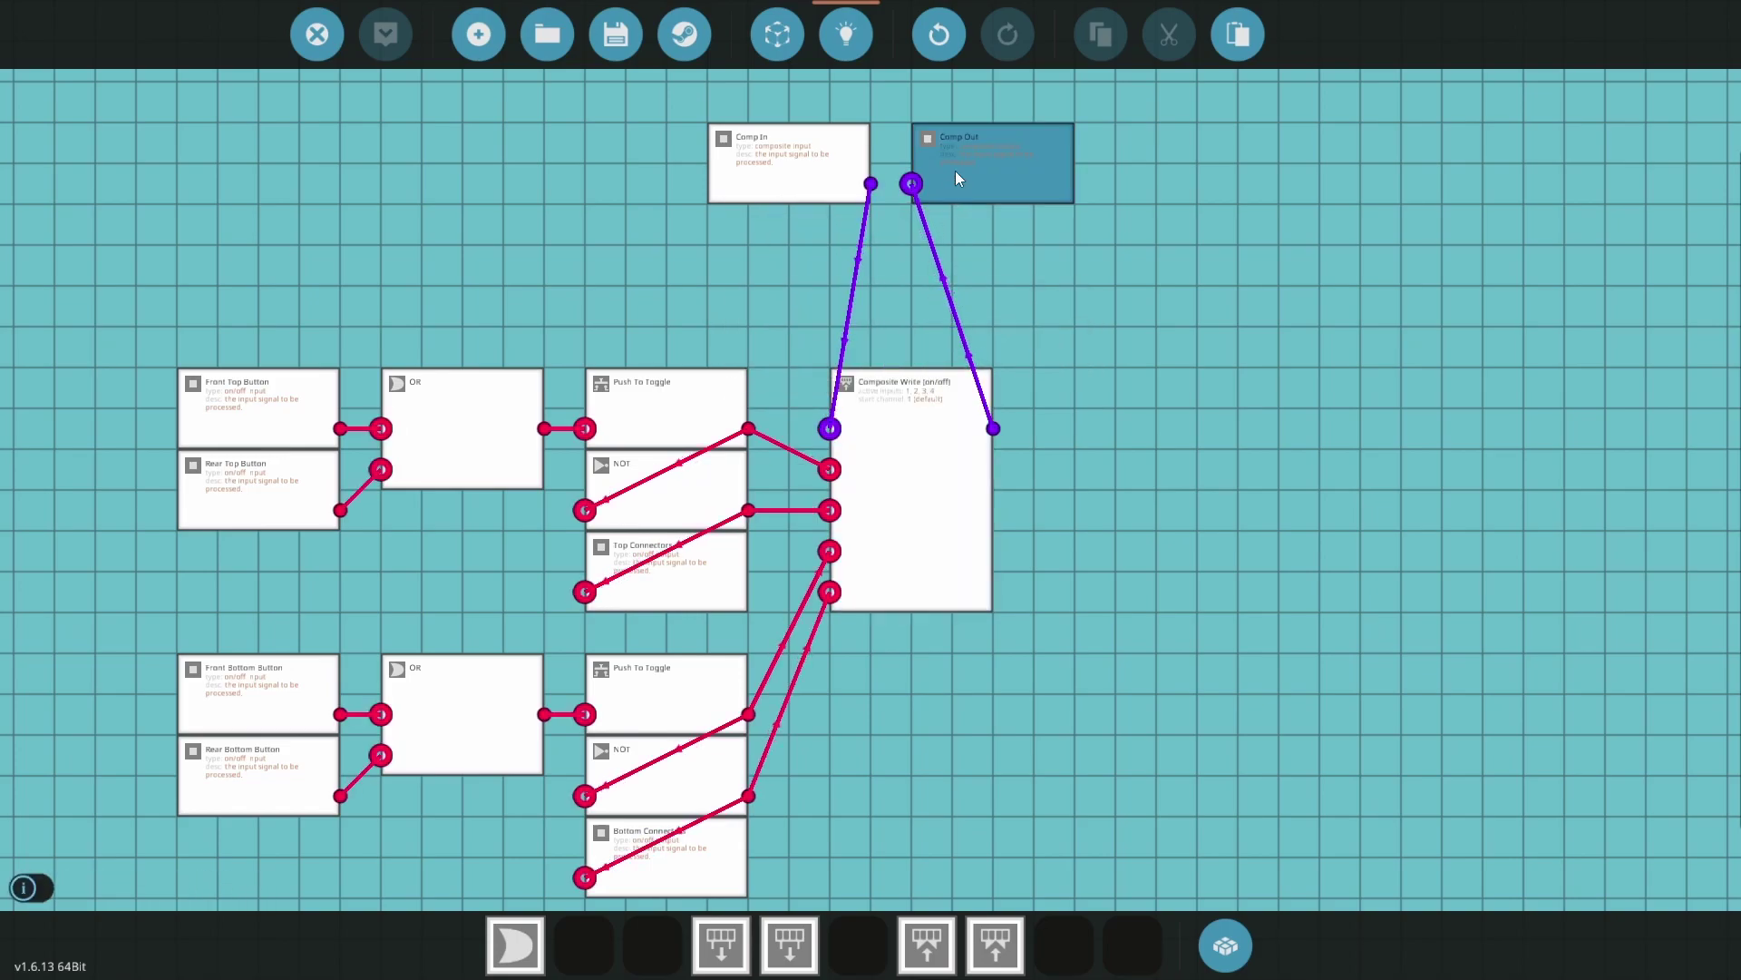
pyautogui.moveTo(959, 179); pyautogui.dragTo(1082, 424)
pyautogui.moveTo(810, 188); pyautogui.dragTo(932, 351)
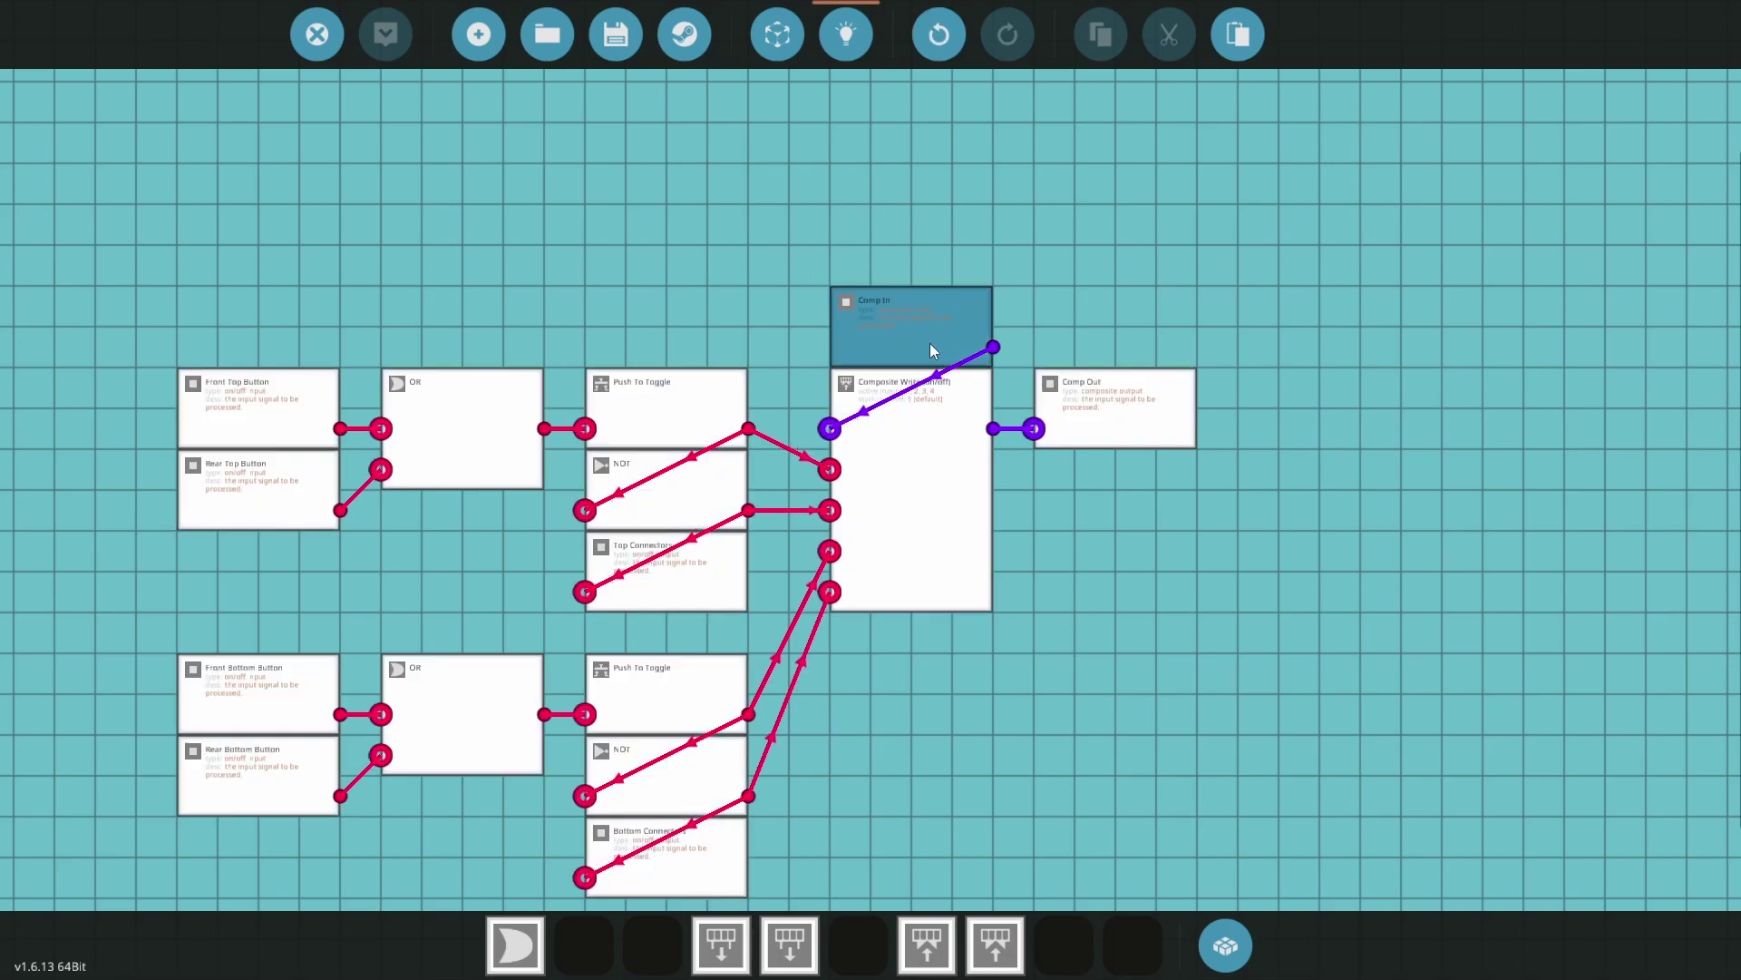
pyautogui.moveTo(1227, 254); pyautogui.dragTo(820, 662)
pyautogui.moveTo(890, 535); pyautogui.dragTo(914, 609)
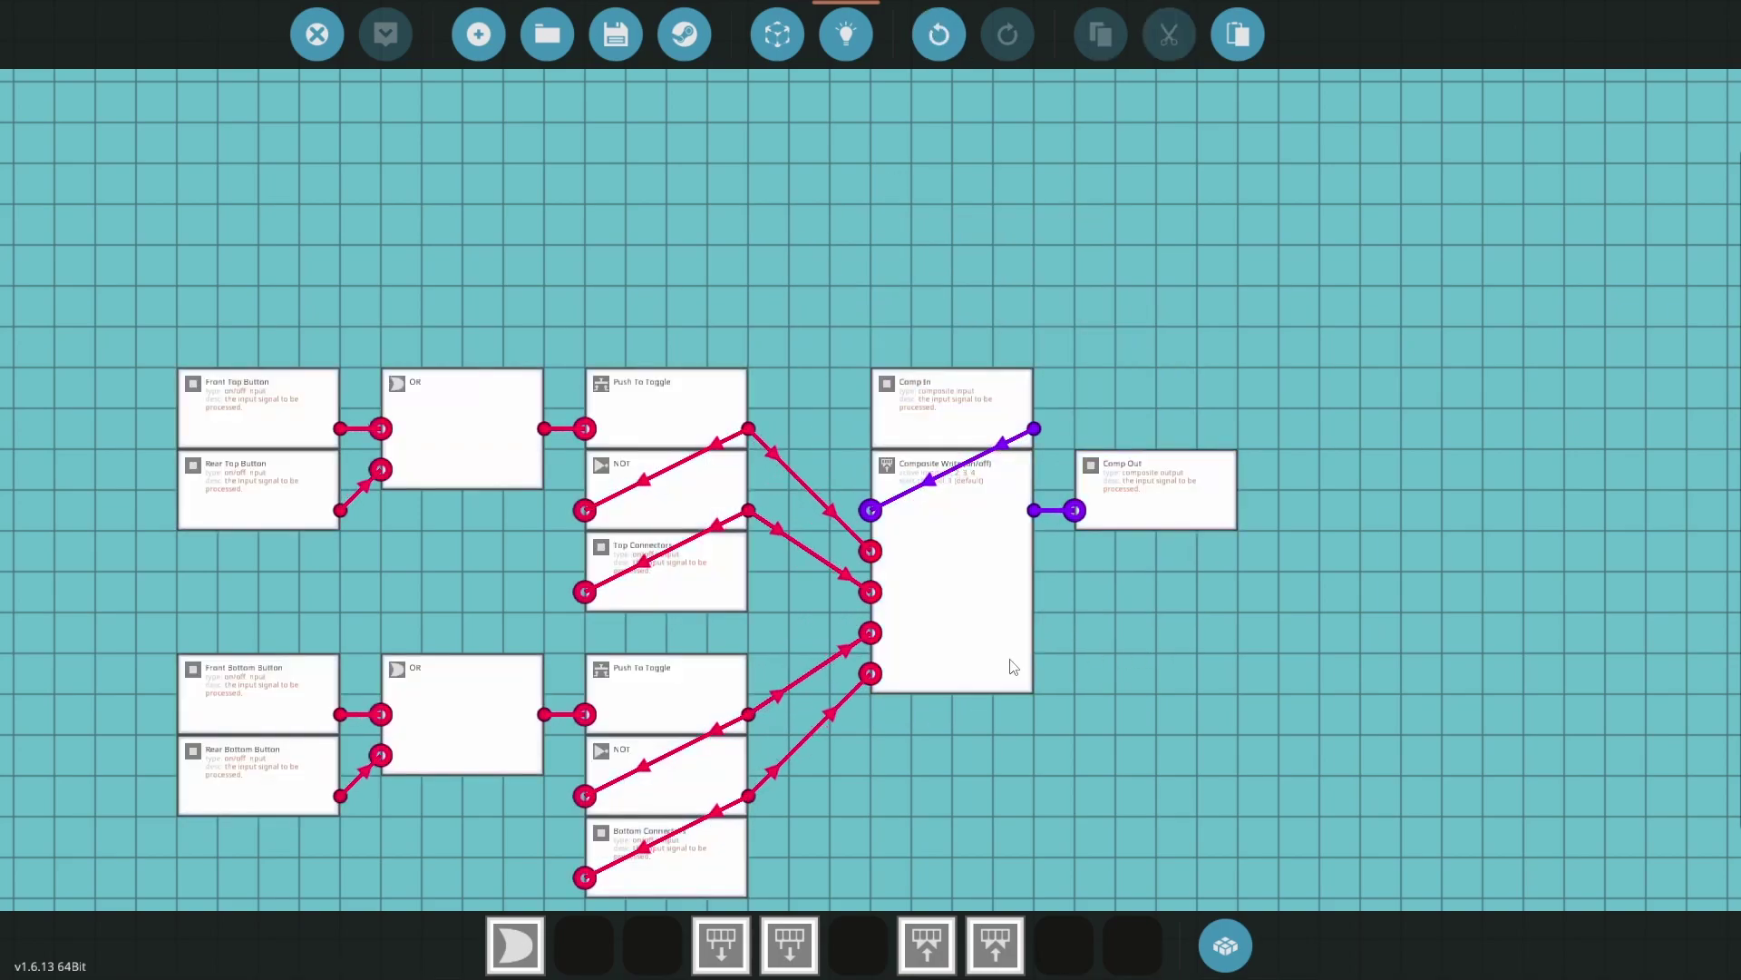
pyautogui.moveTo(934, 707); pyautogui.dragTo(1057, 571)
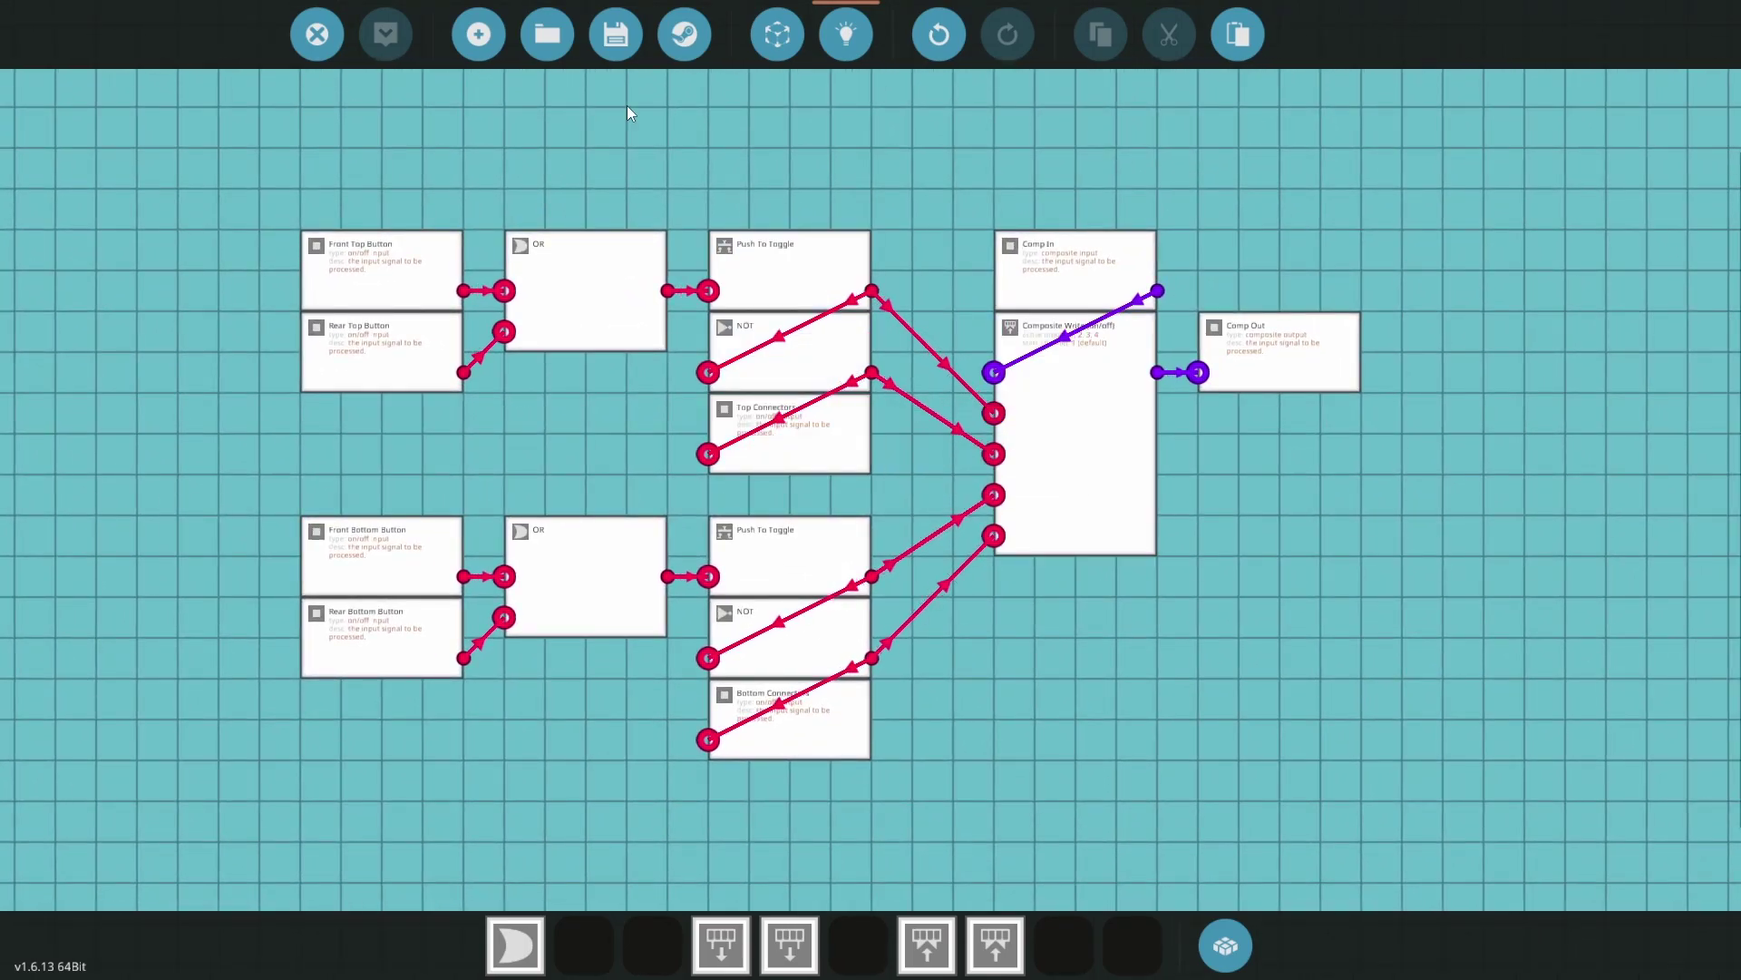
# Save the microcontroller as a new entry named "Container Controller"
pyautogui.click(617, 38)
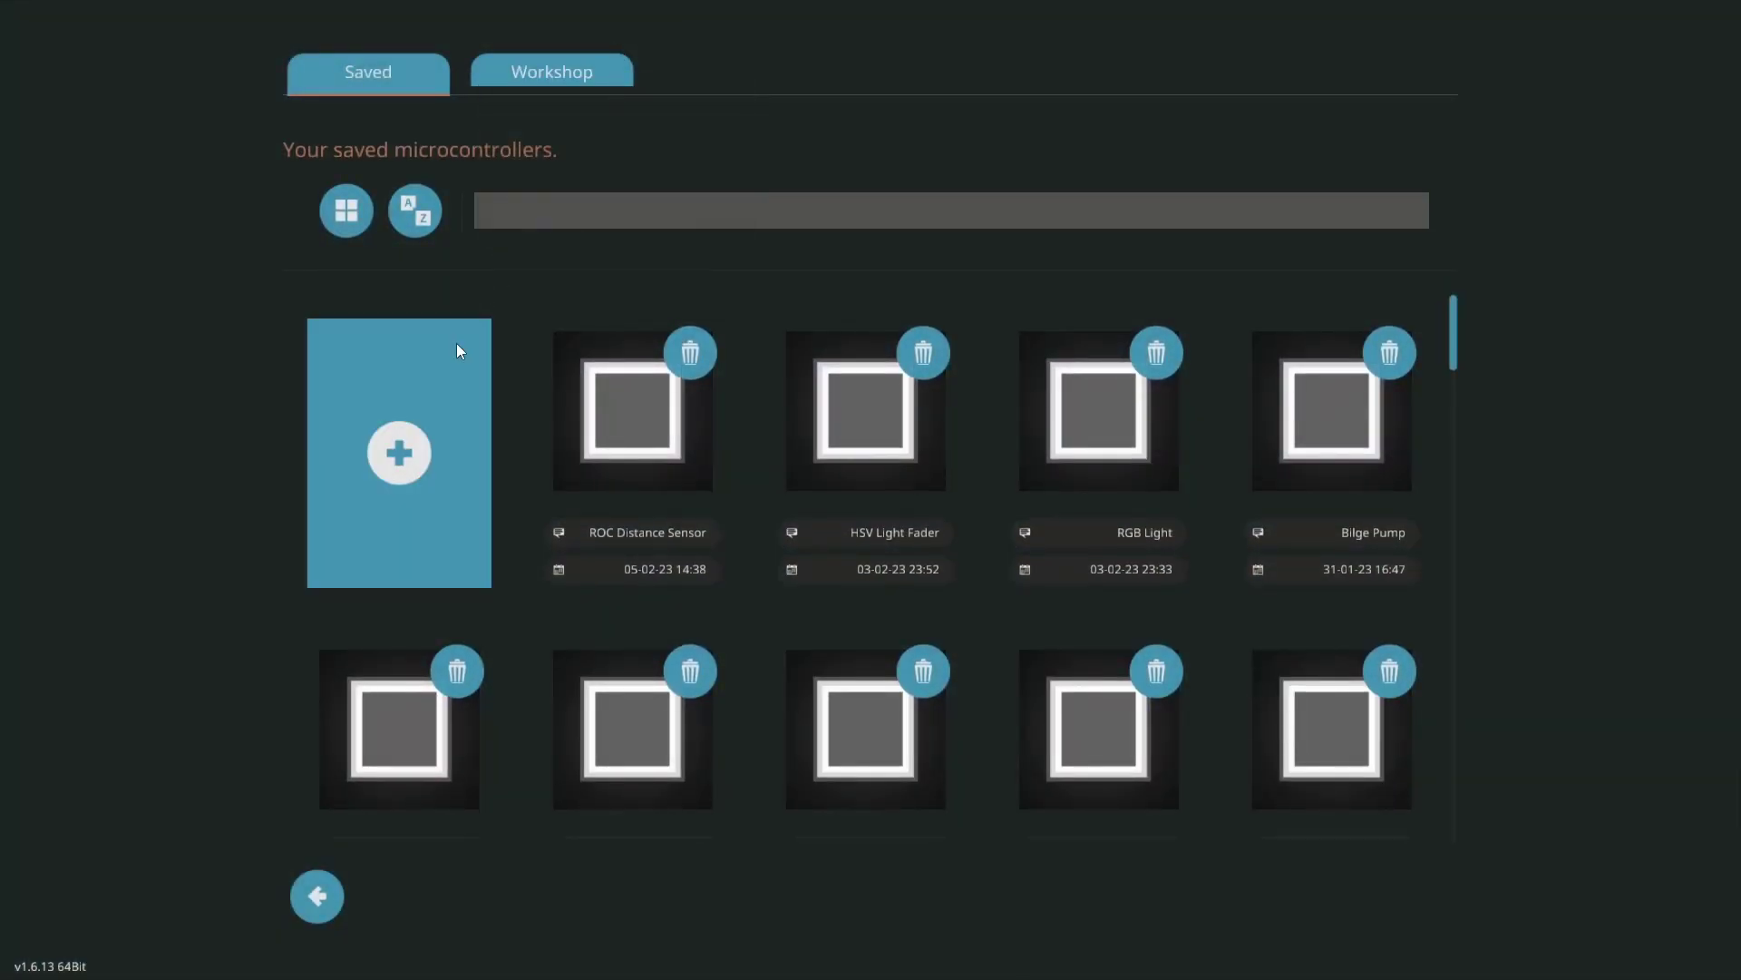
pyautogui.click(430, 417)
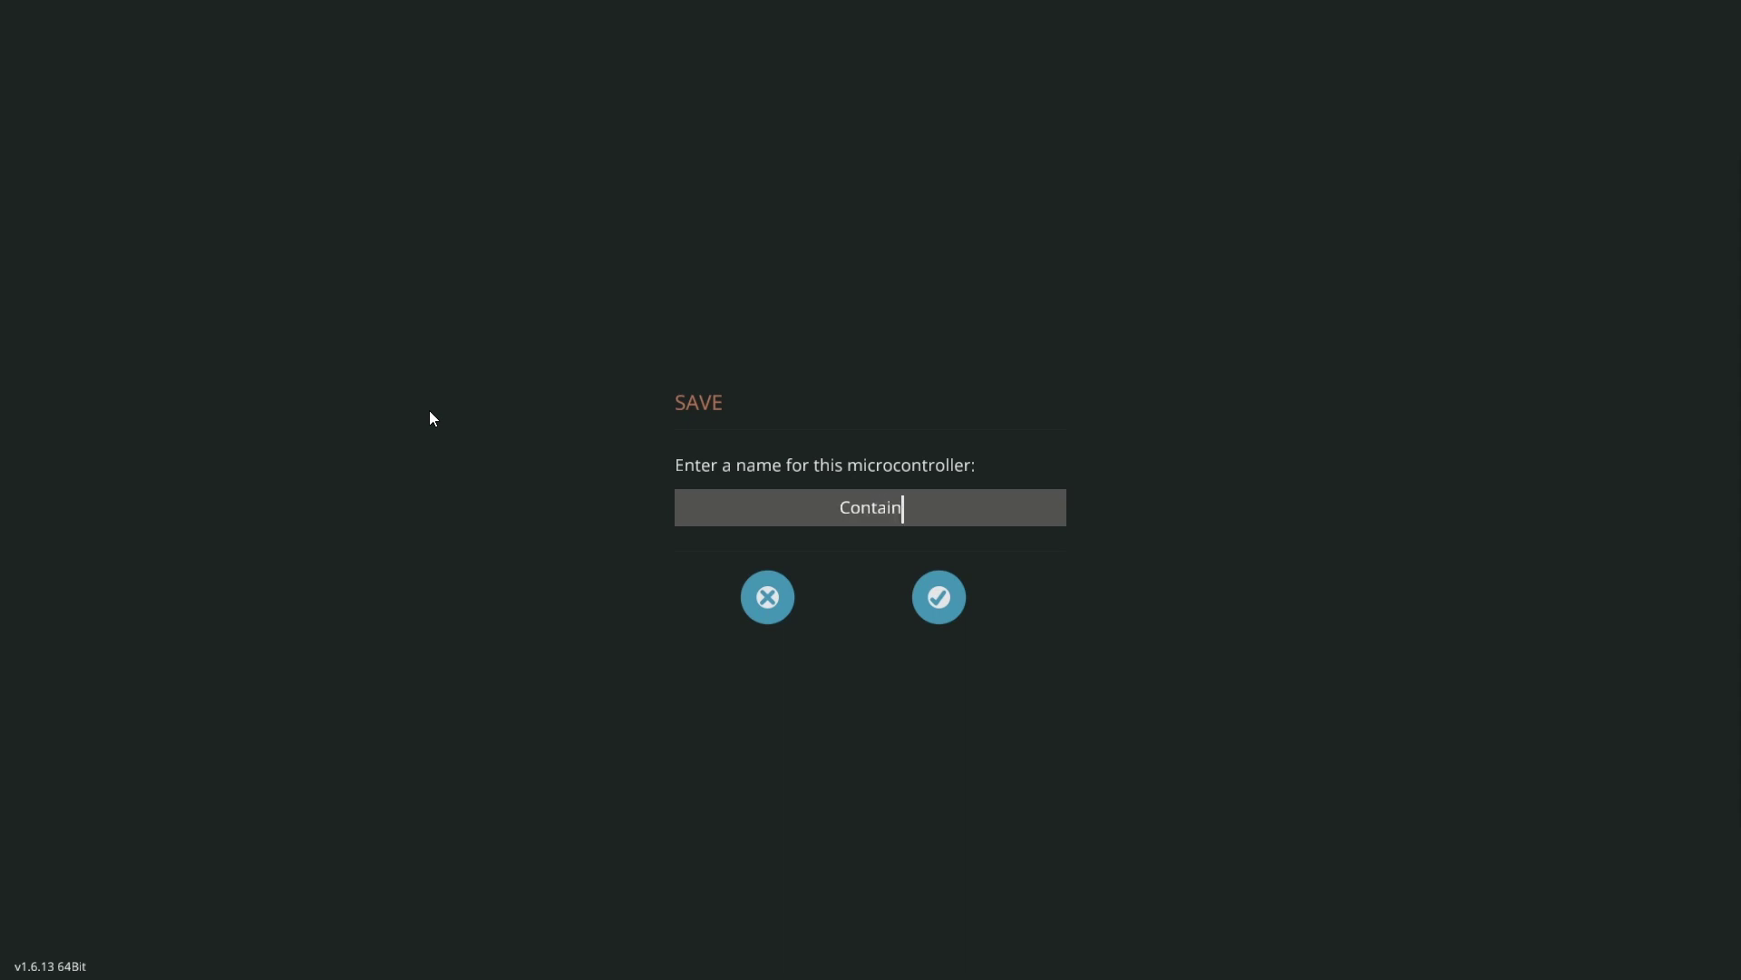
pyautogui.write('Container Controller')
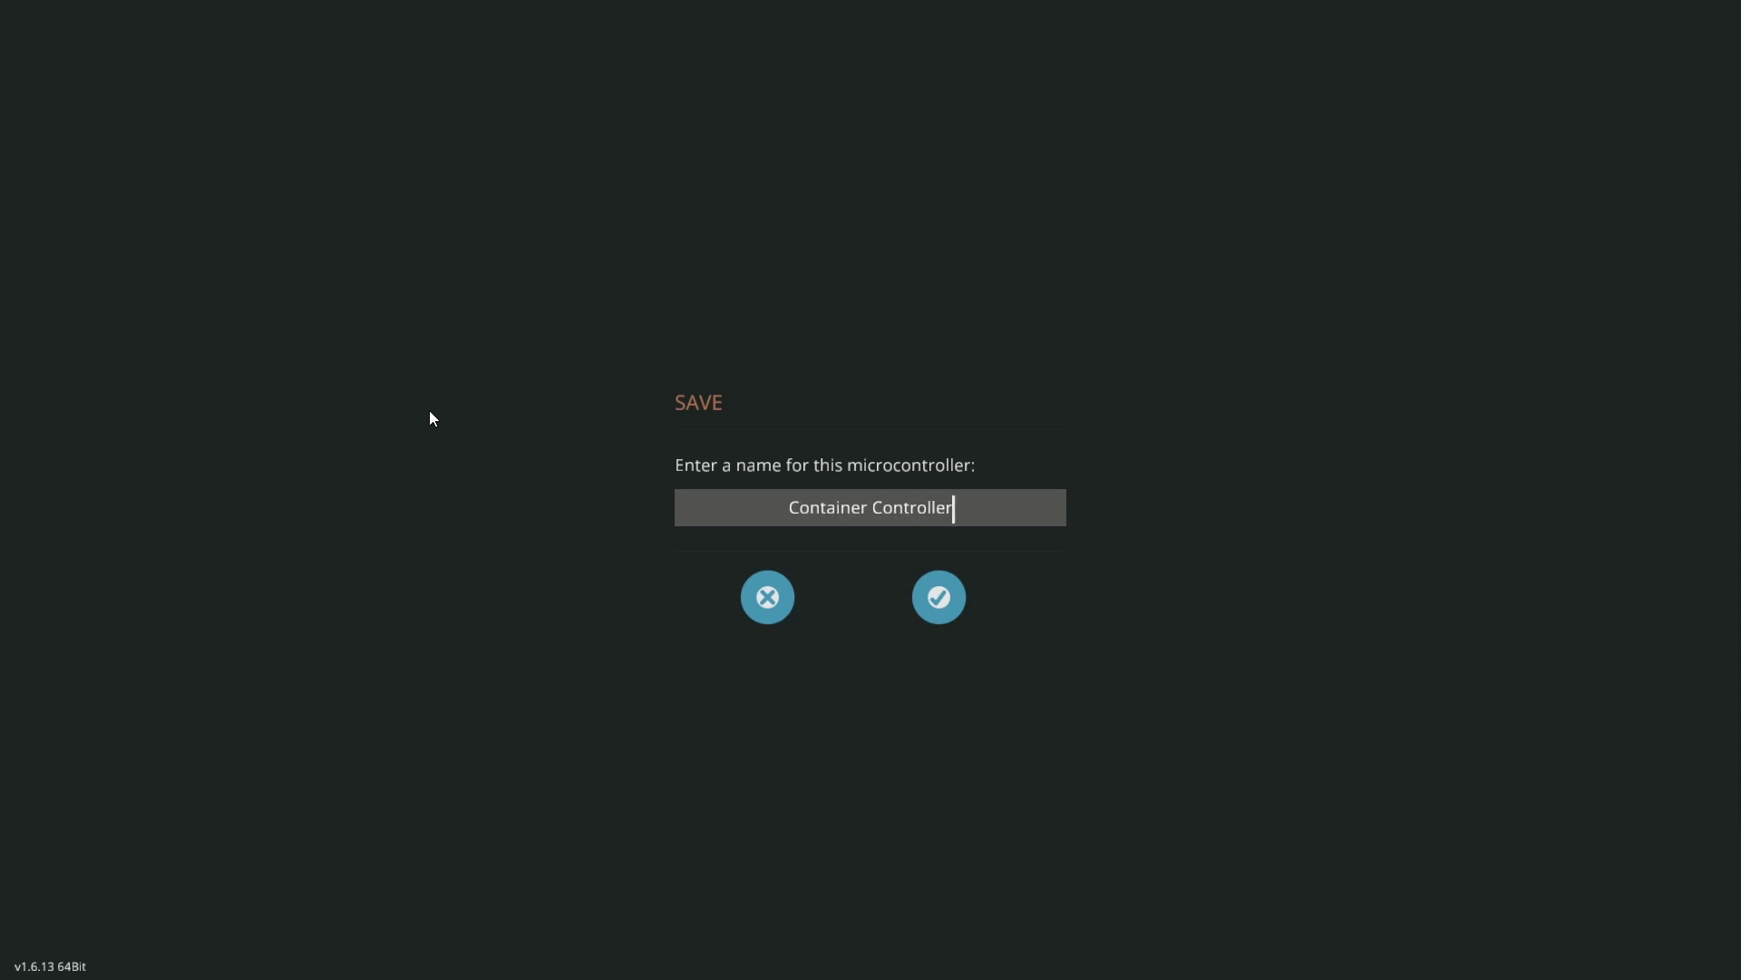
pyautogui.click(939, 597)
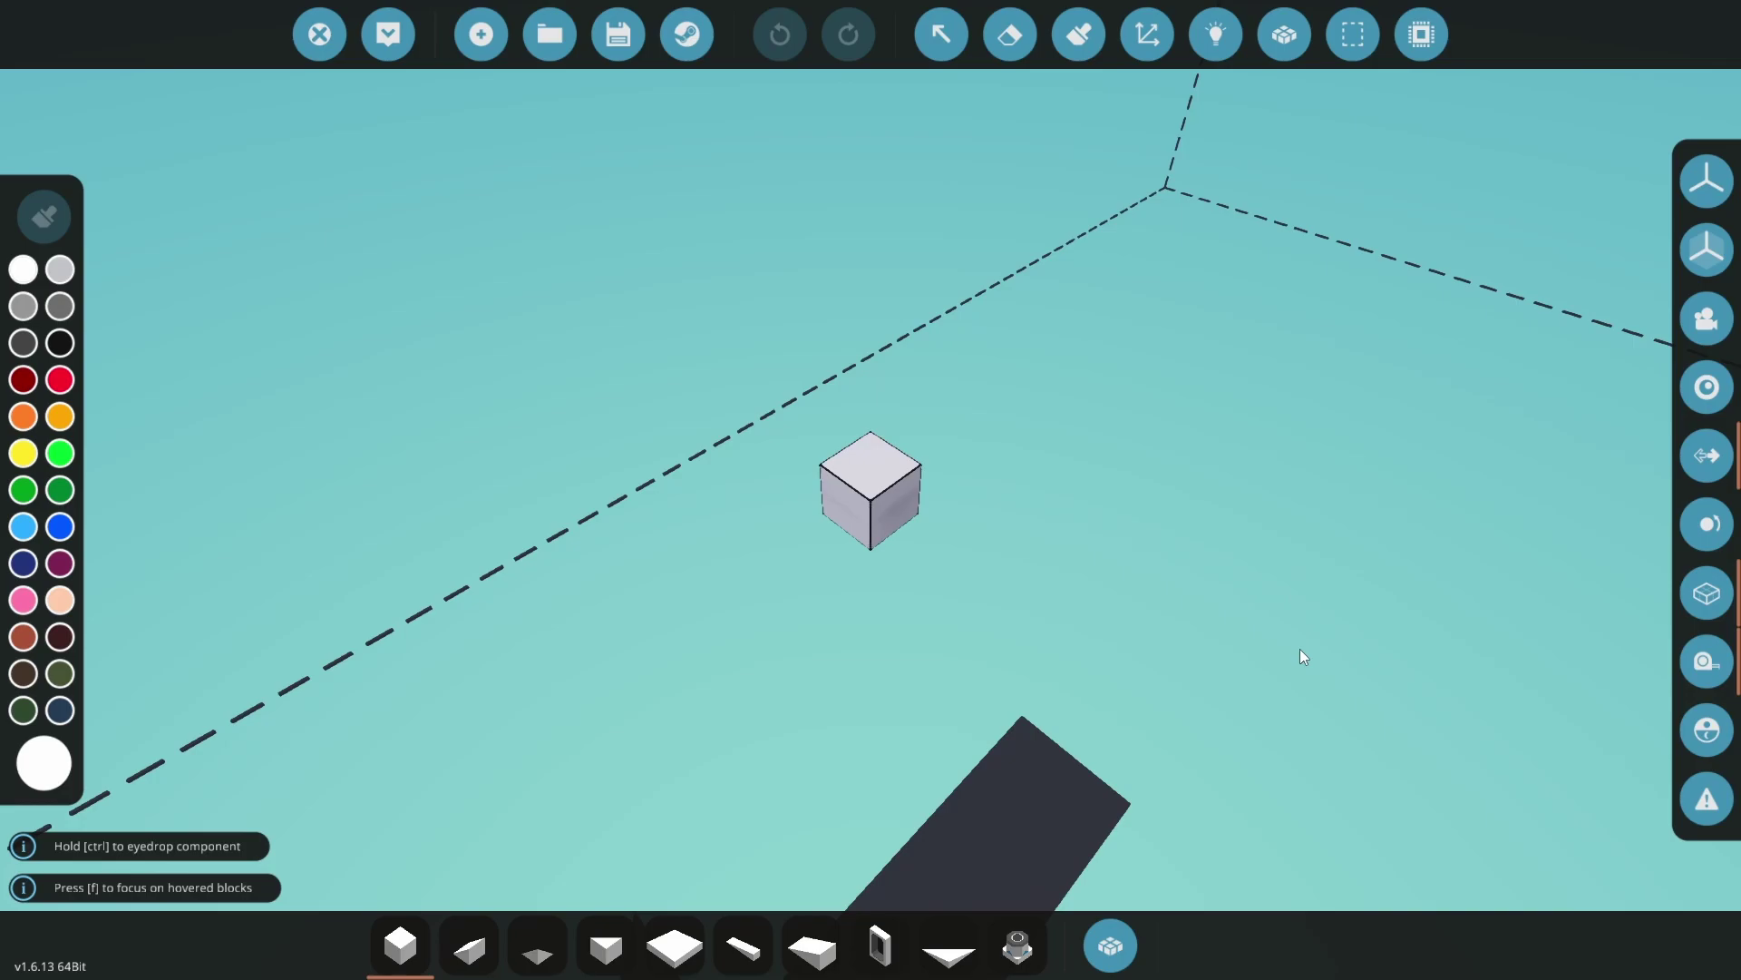
# Turn on mirrored building across the X plane for the new vehicle
pyautogui.moveTo(1299, 642); pyautogui.dragTo(1327, 618)
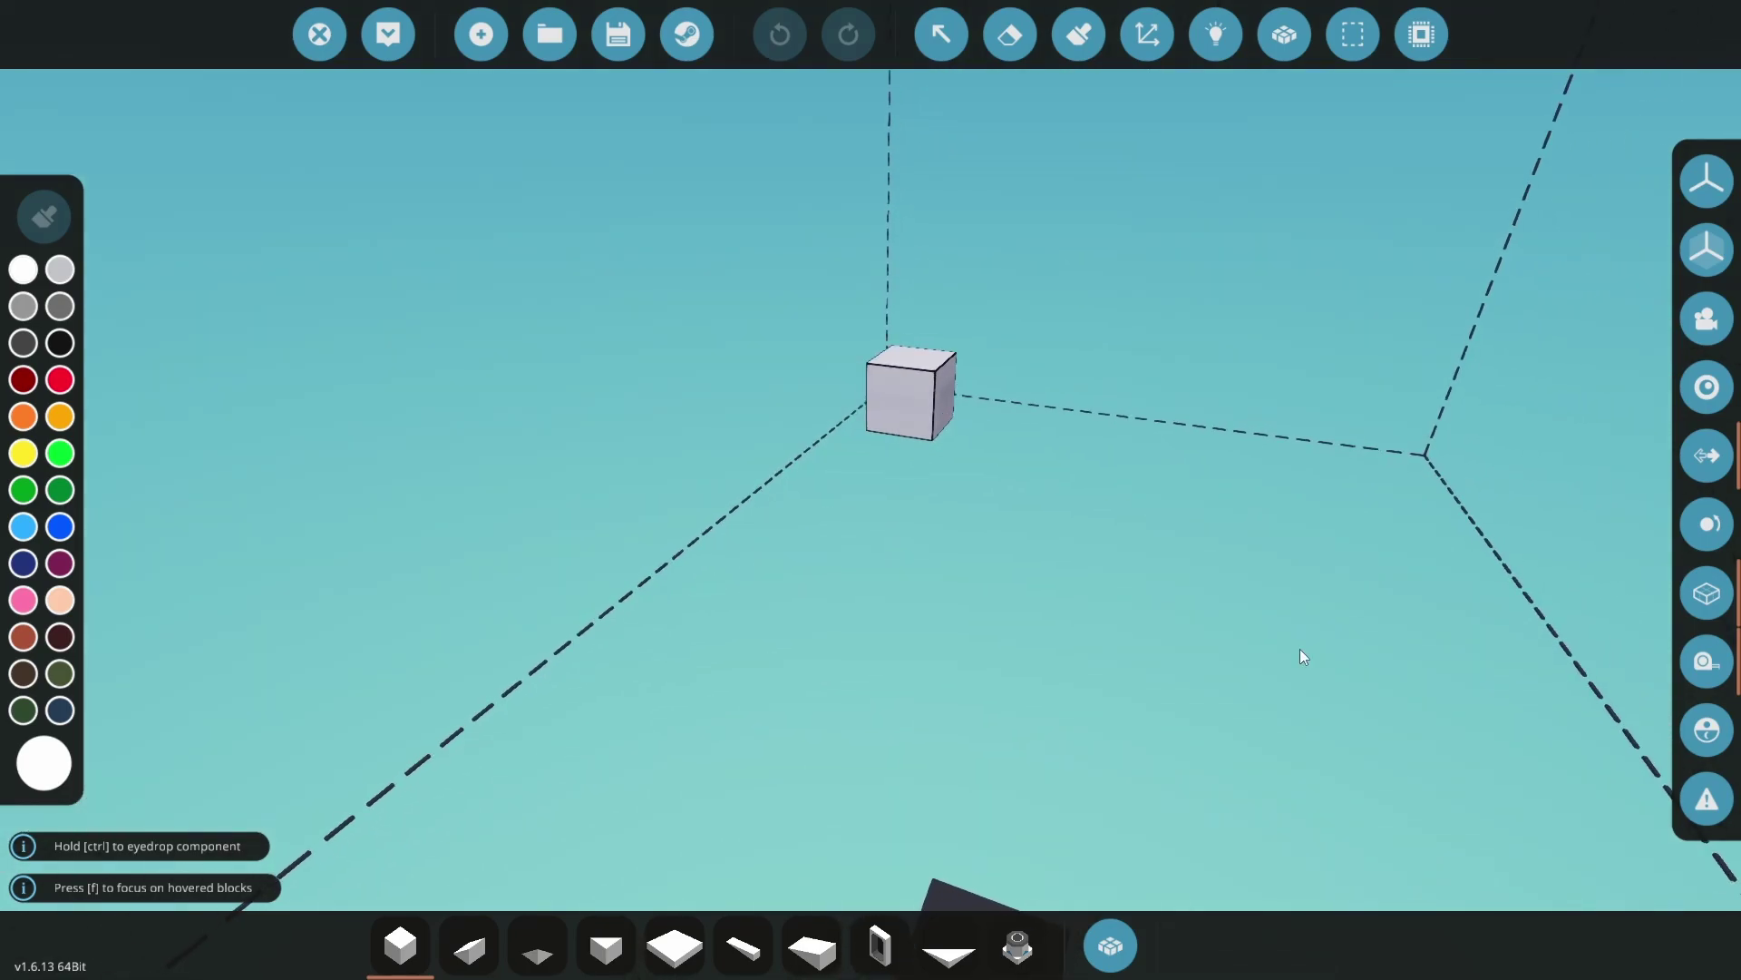
pyautogui.click(1704, 232)
pyautogui.click(1430, 172)
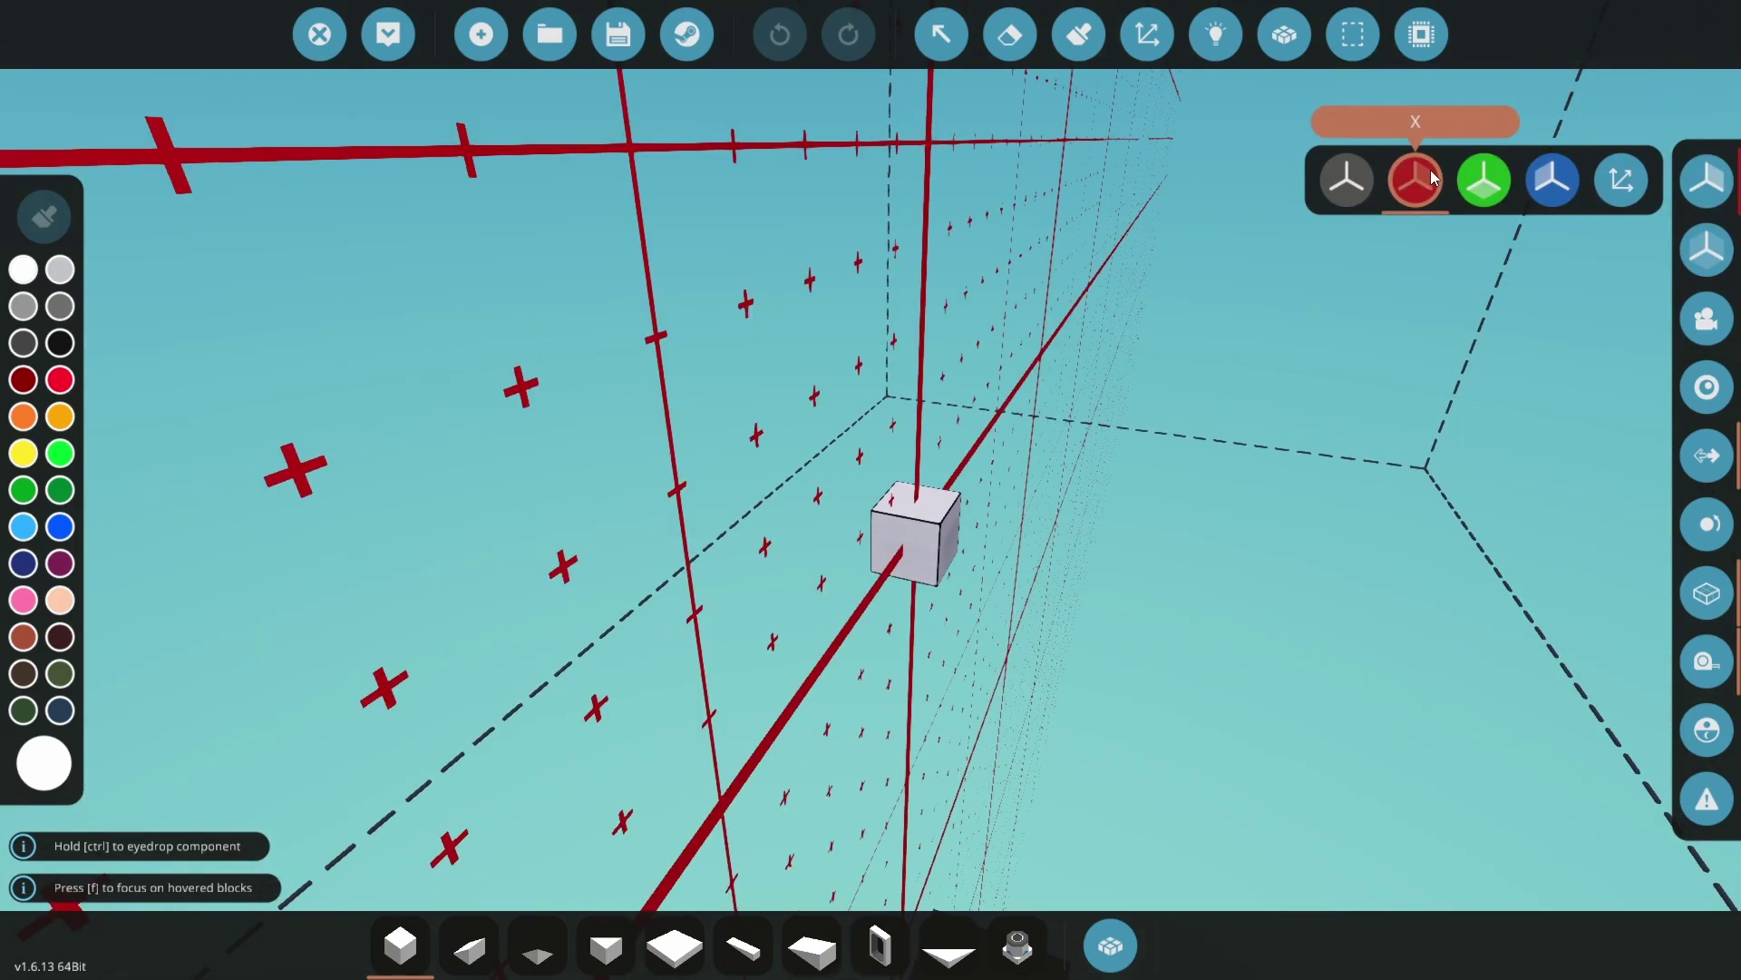
# Build an upright, mirrored square frame of basic blocks from the starting block and erase the end blocks of its bottom row
pyautogui.moveTo(956, 541); pyautogui.dragTo(1303, 612)
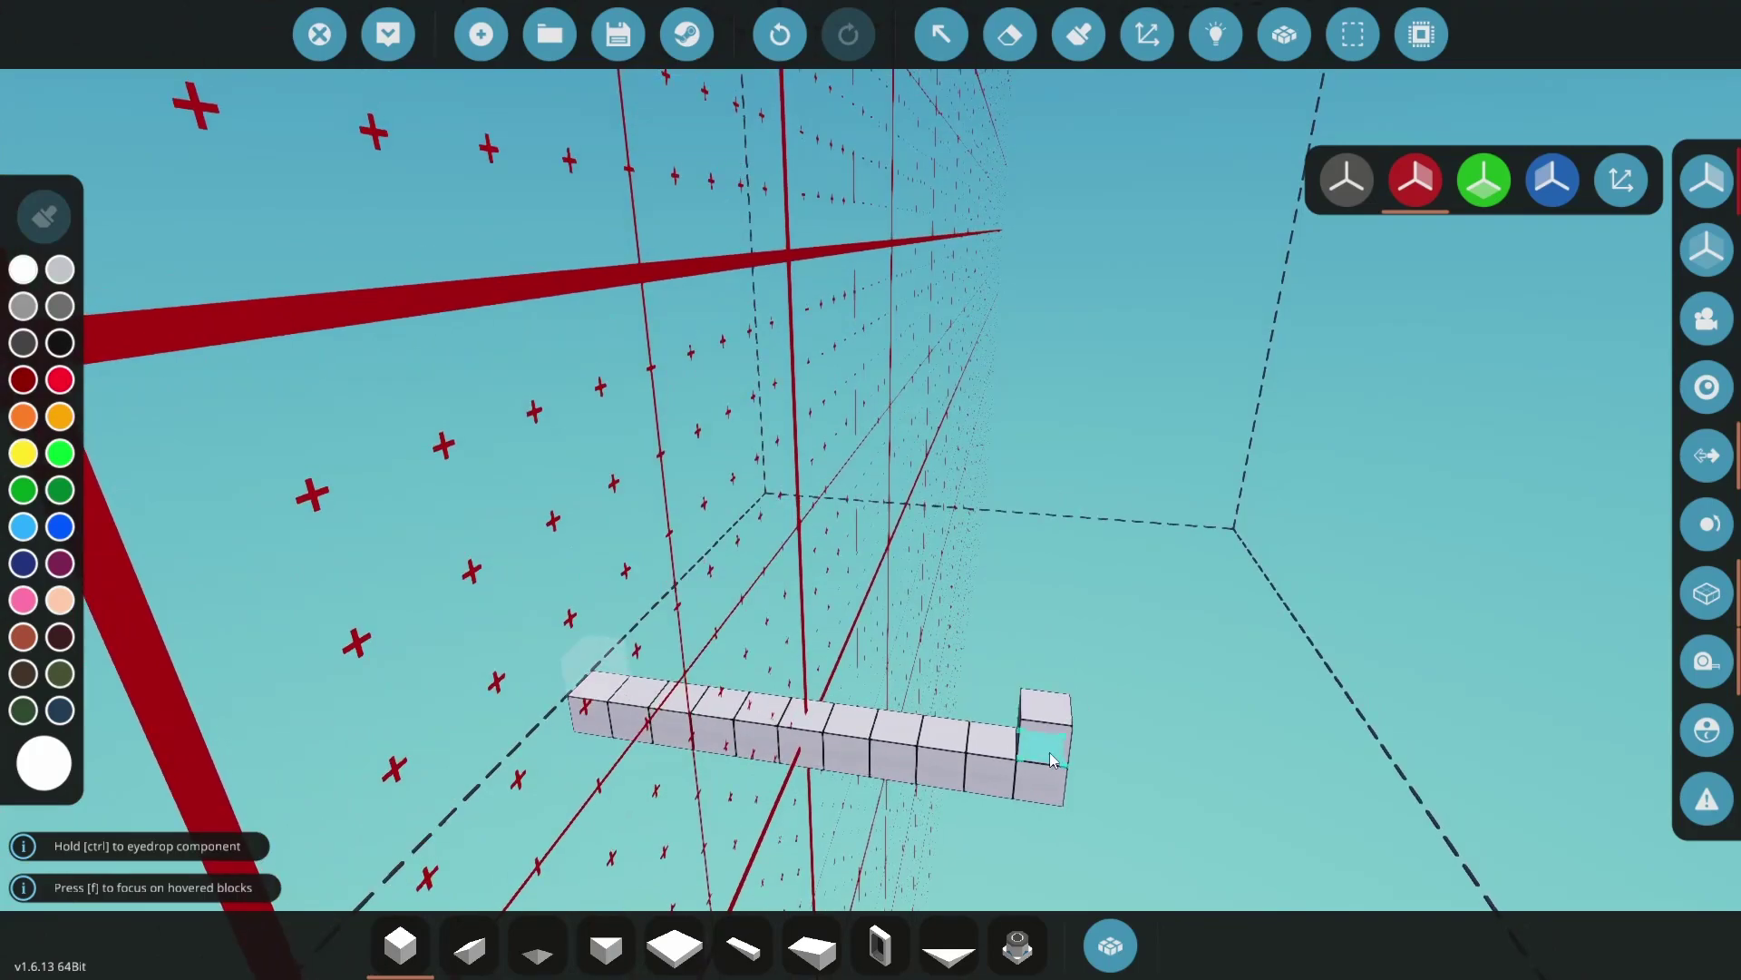
pyautogui.moveTo(1047, 754); pyautogui.dragTo(1108, 366)
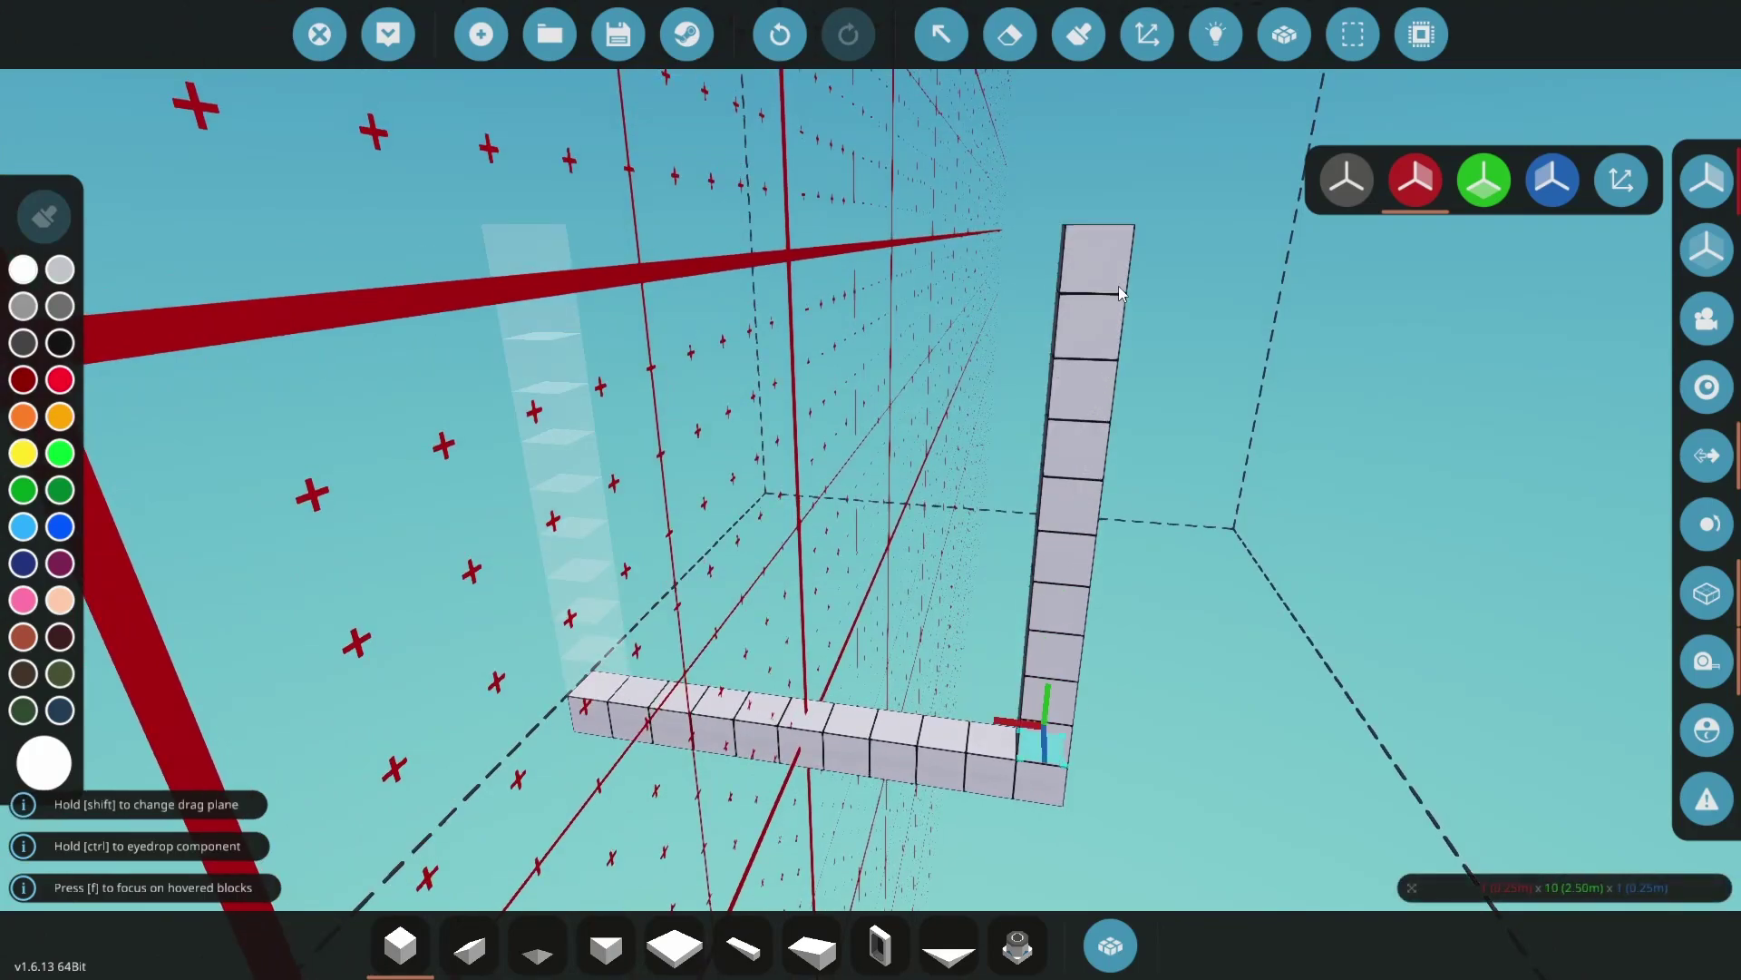
pyautogui.moveTo(1118, 286); pyautogui.dragTo(1119, 286)
pyautogui.moveTo(552, 237); pyautogui.dragTo(901, 260)
pyautogui.press('2')
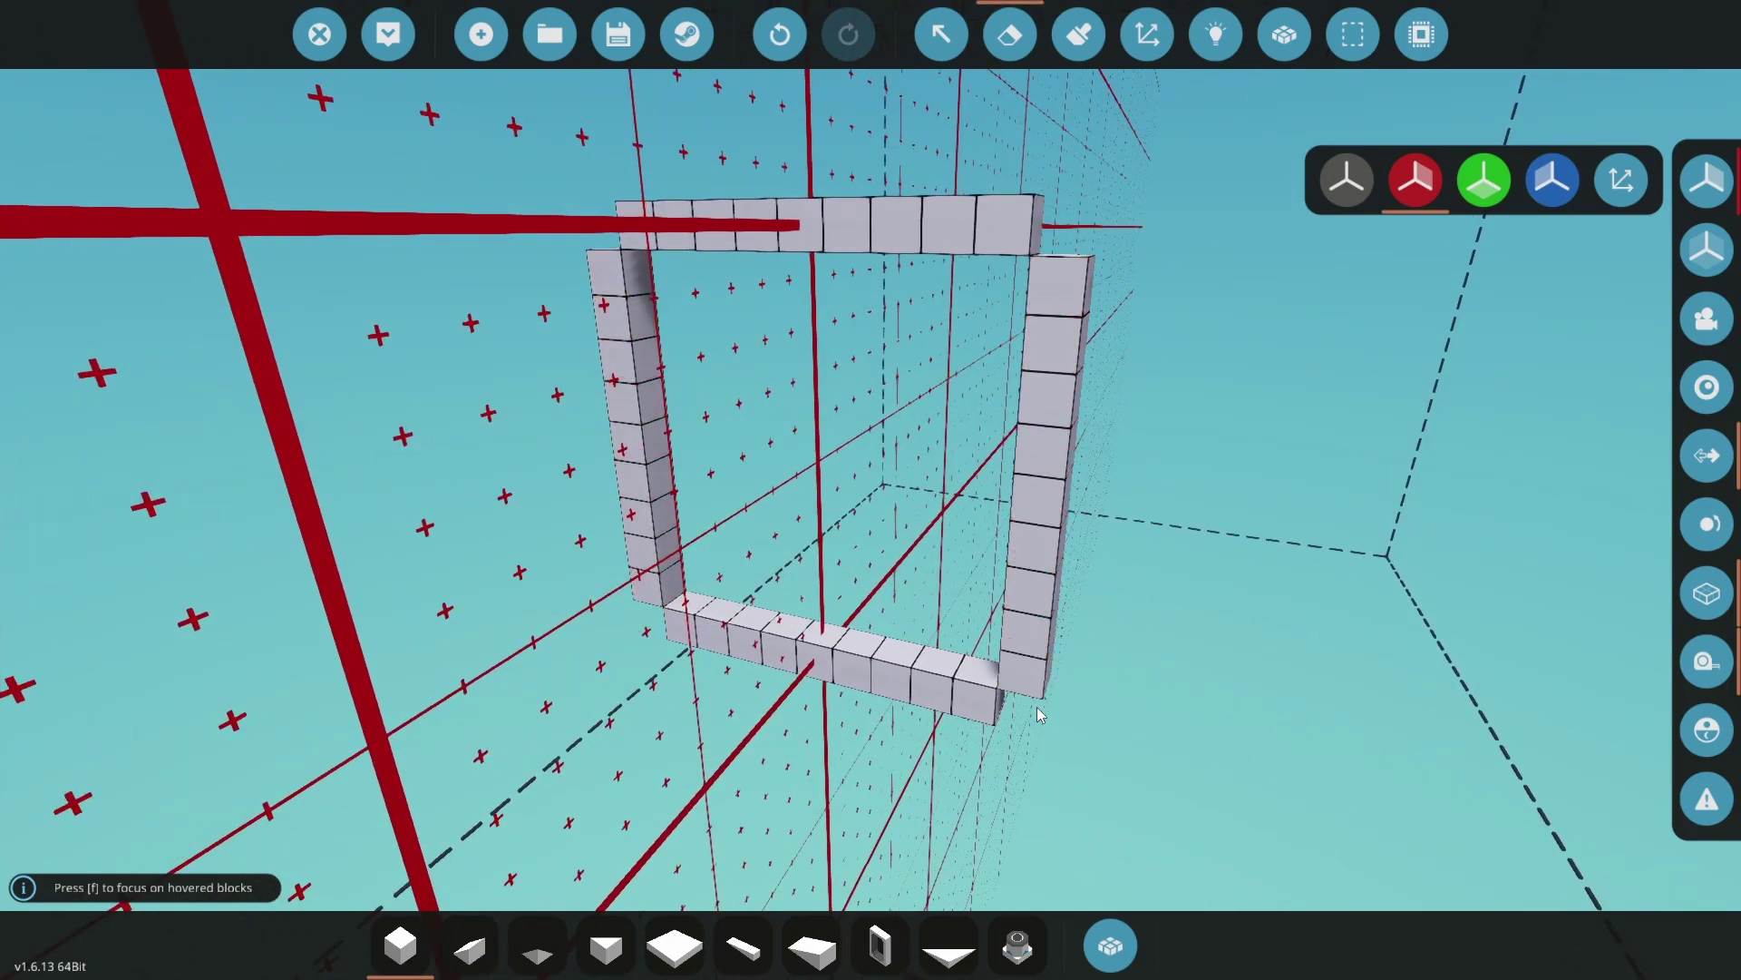
pyautogui.click(977, 702)
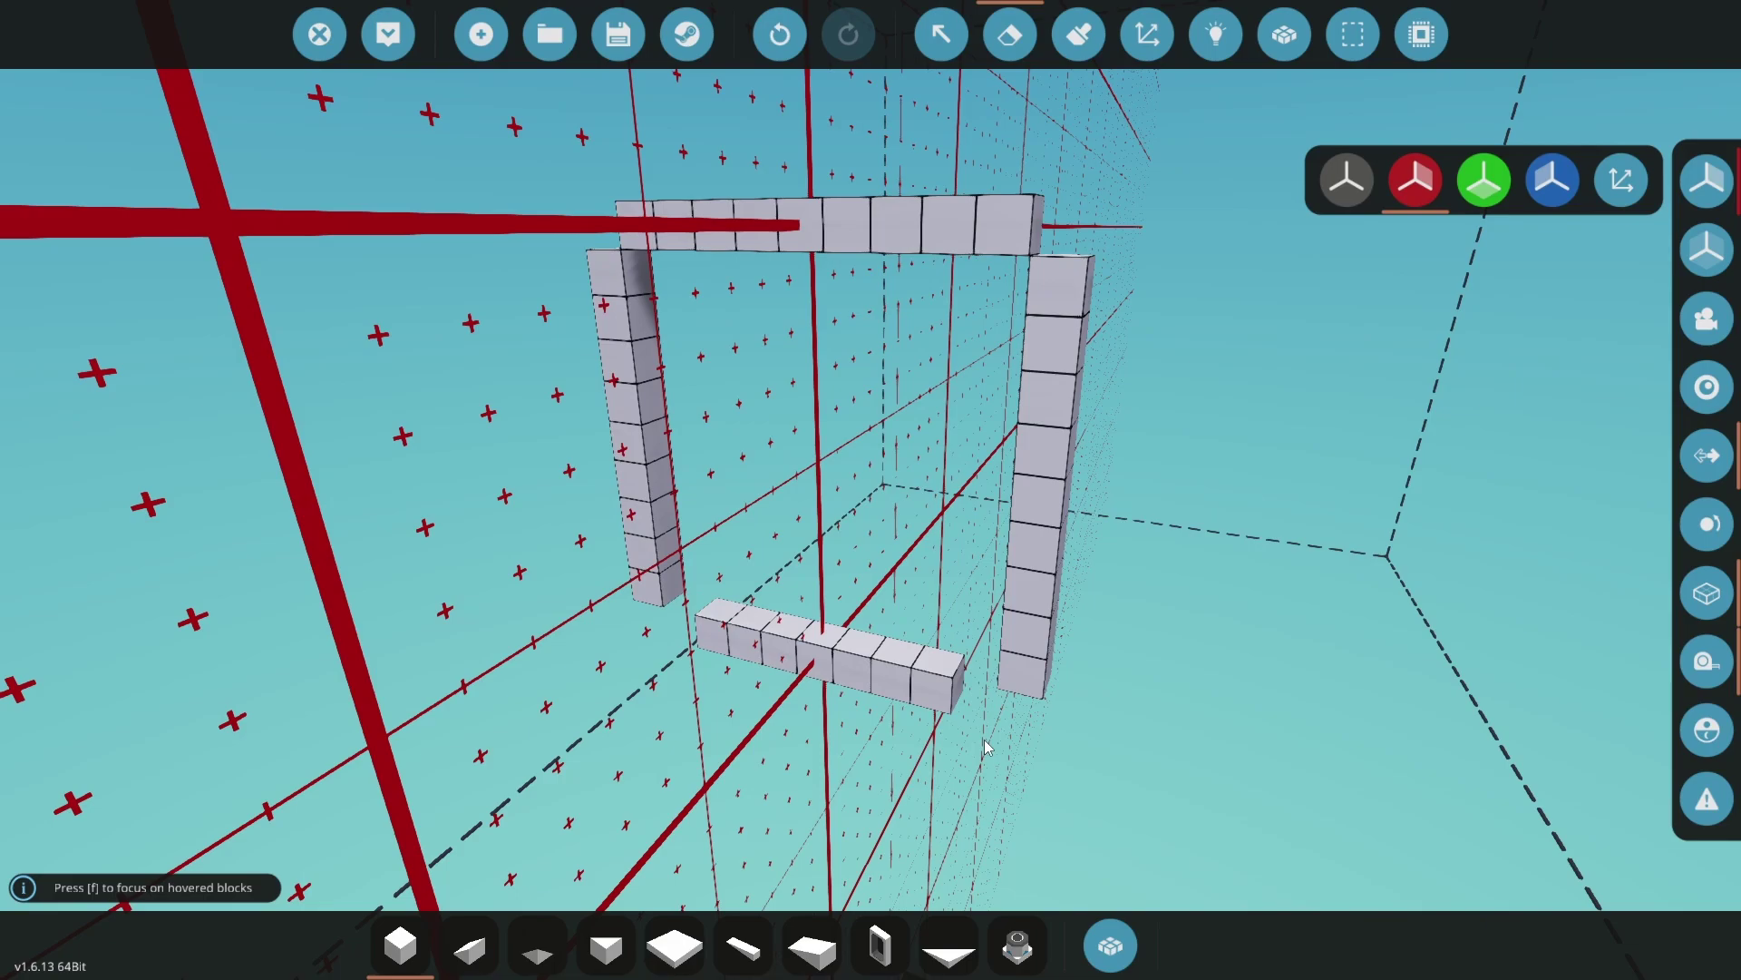
# Place mirrored electric connectors at both open ends of the frame's top row, with their plugs facing up
pyautogui.write('q')
pyautogui.write('connector')
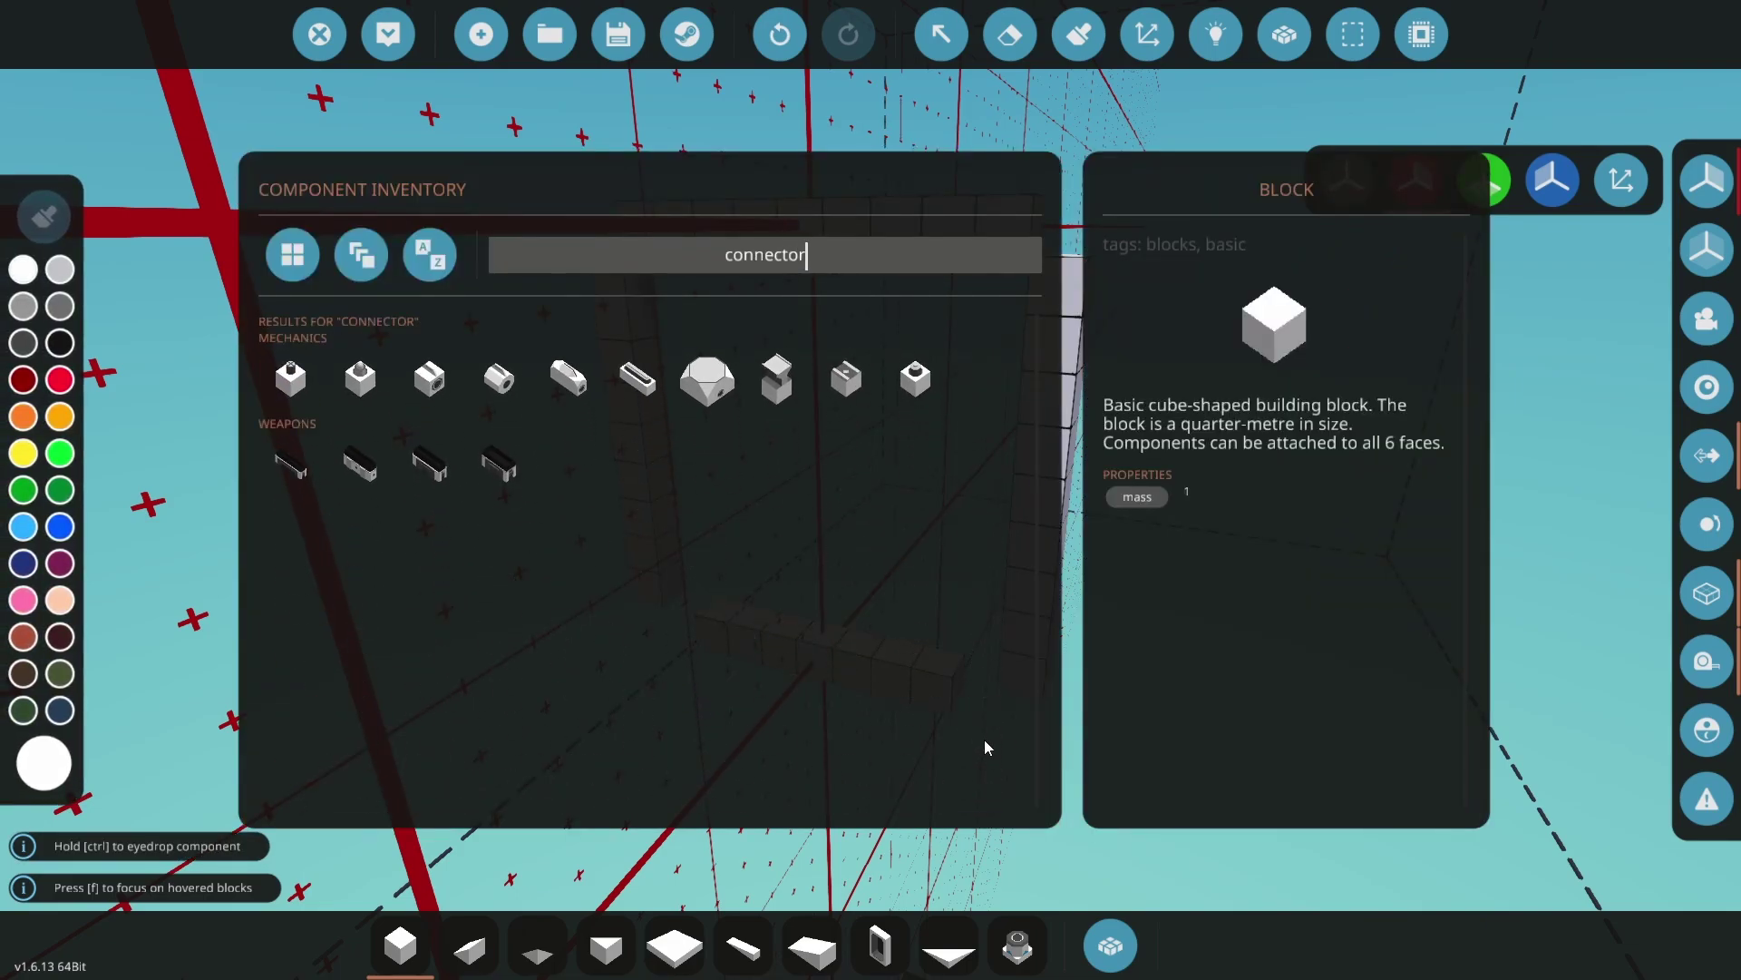
pyautogui.click(287, 399)
pyautogui.press('Tab')
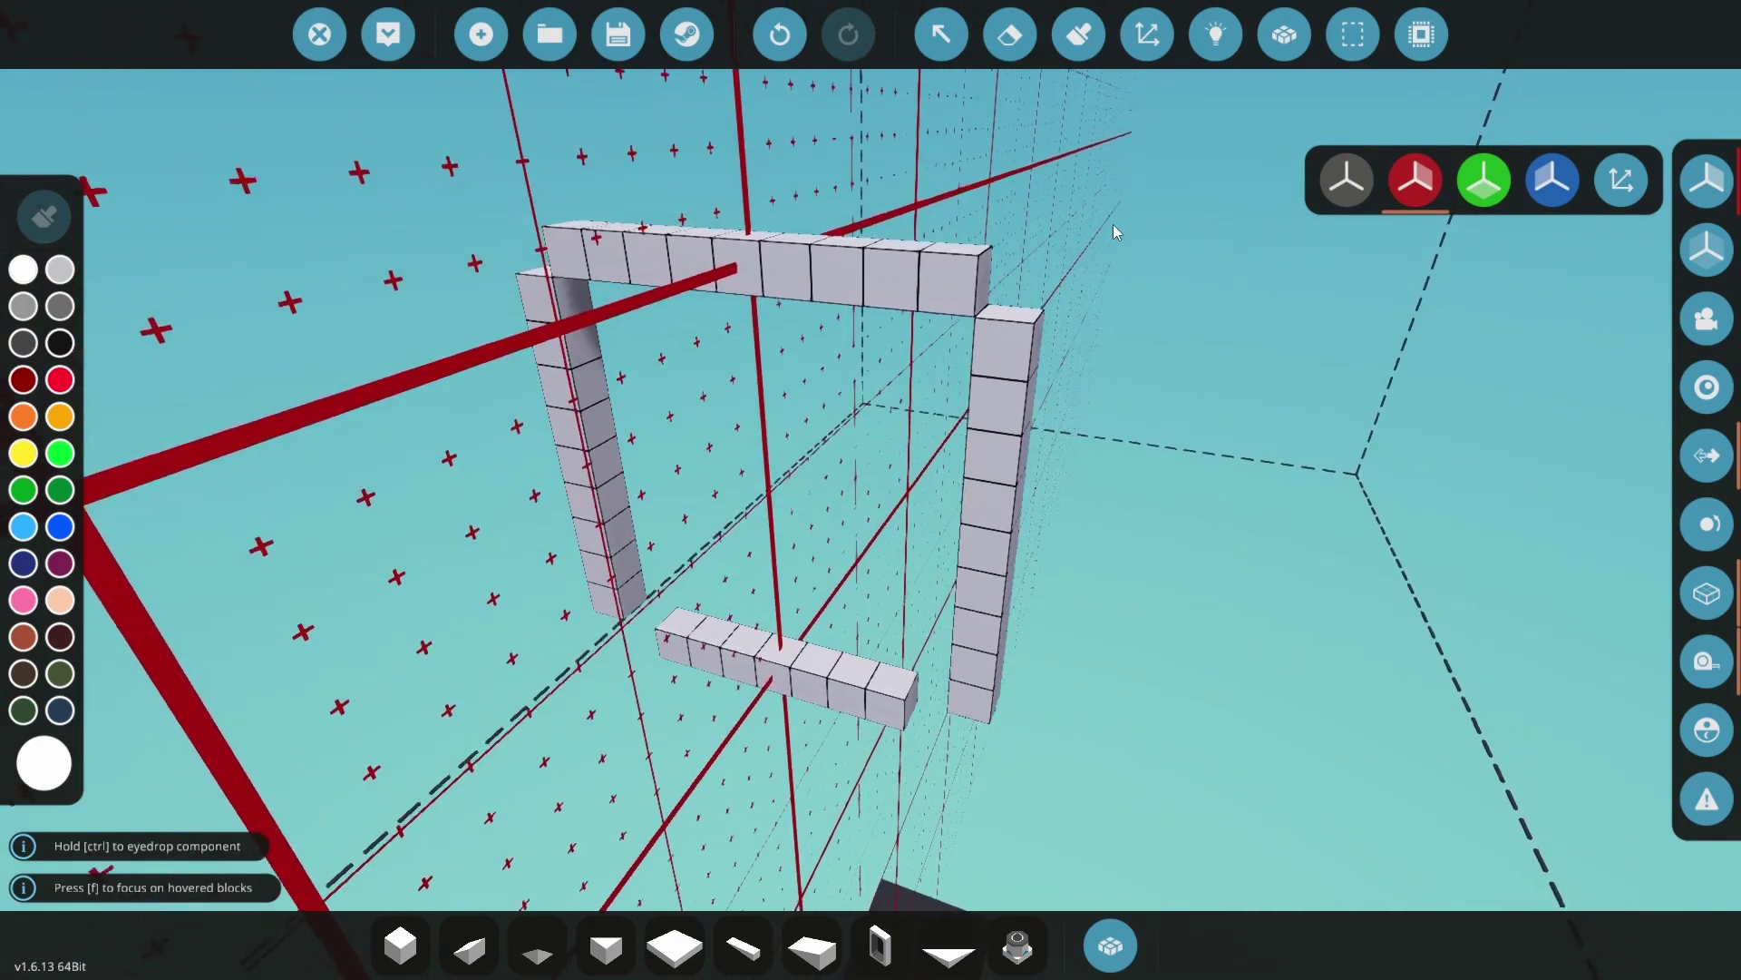
pyautogui.click(1016, 252)
pyautogui.click(537, 223)
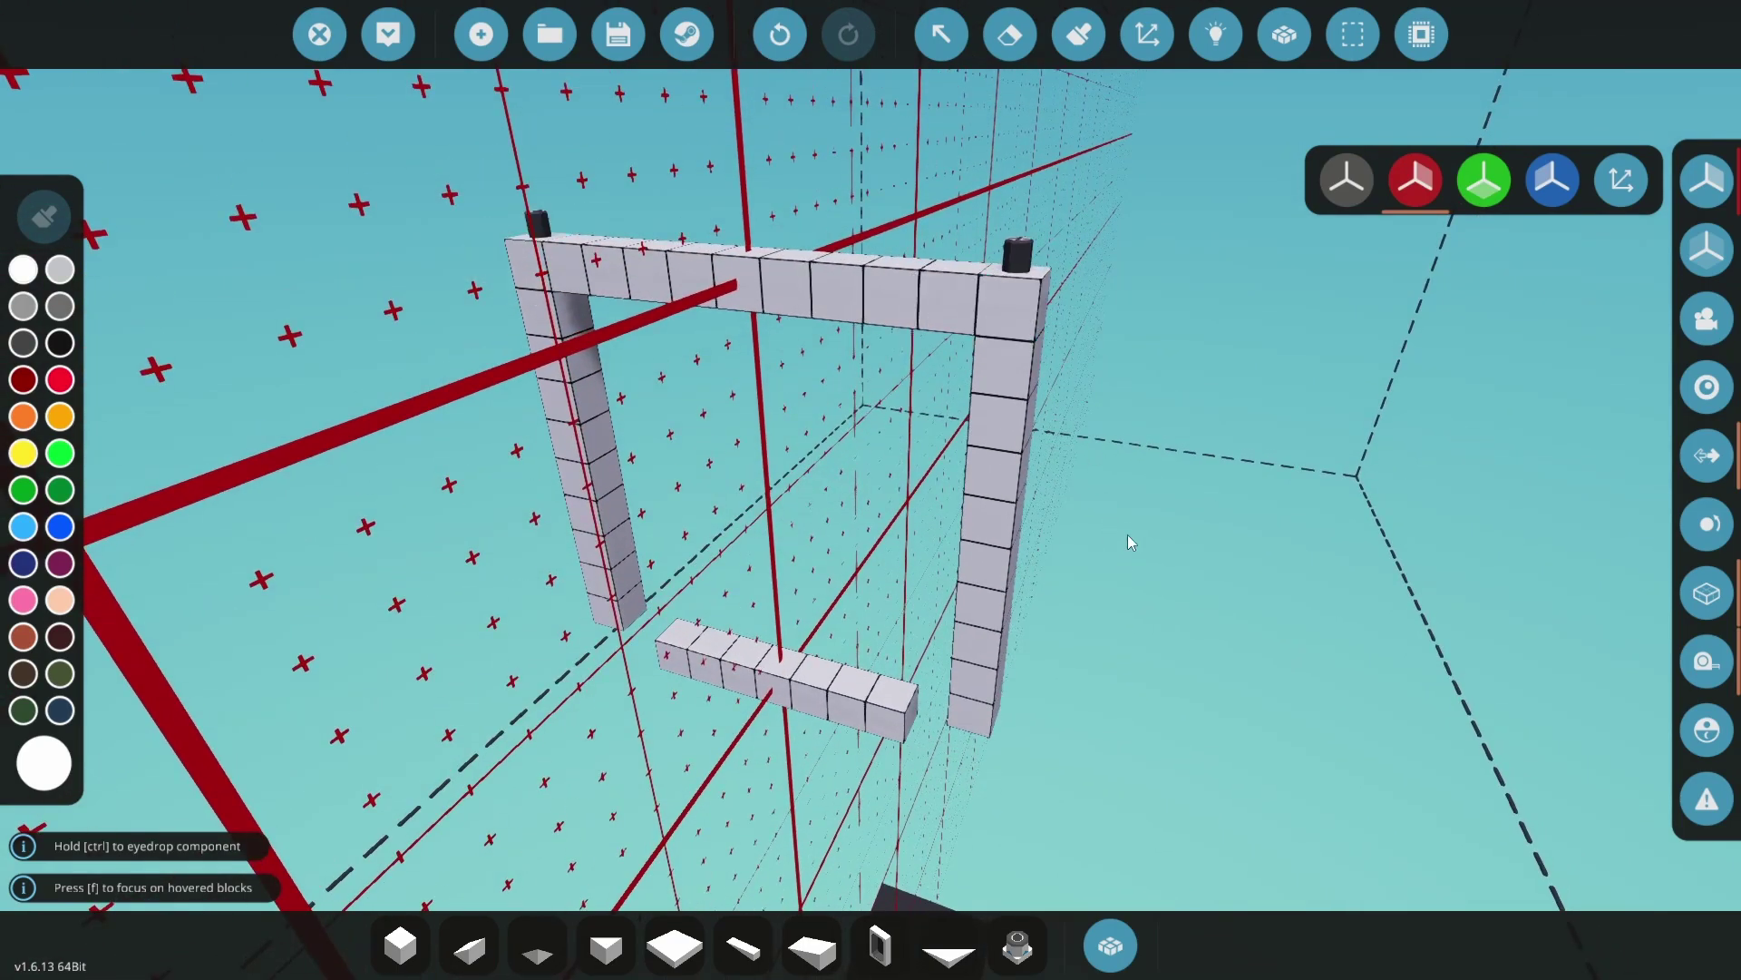
# Attach mirrored electric connectors to both ends of the frame's bottom row, with their plugs facing outward
pyautogui.press('w')
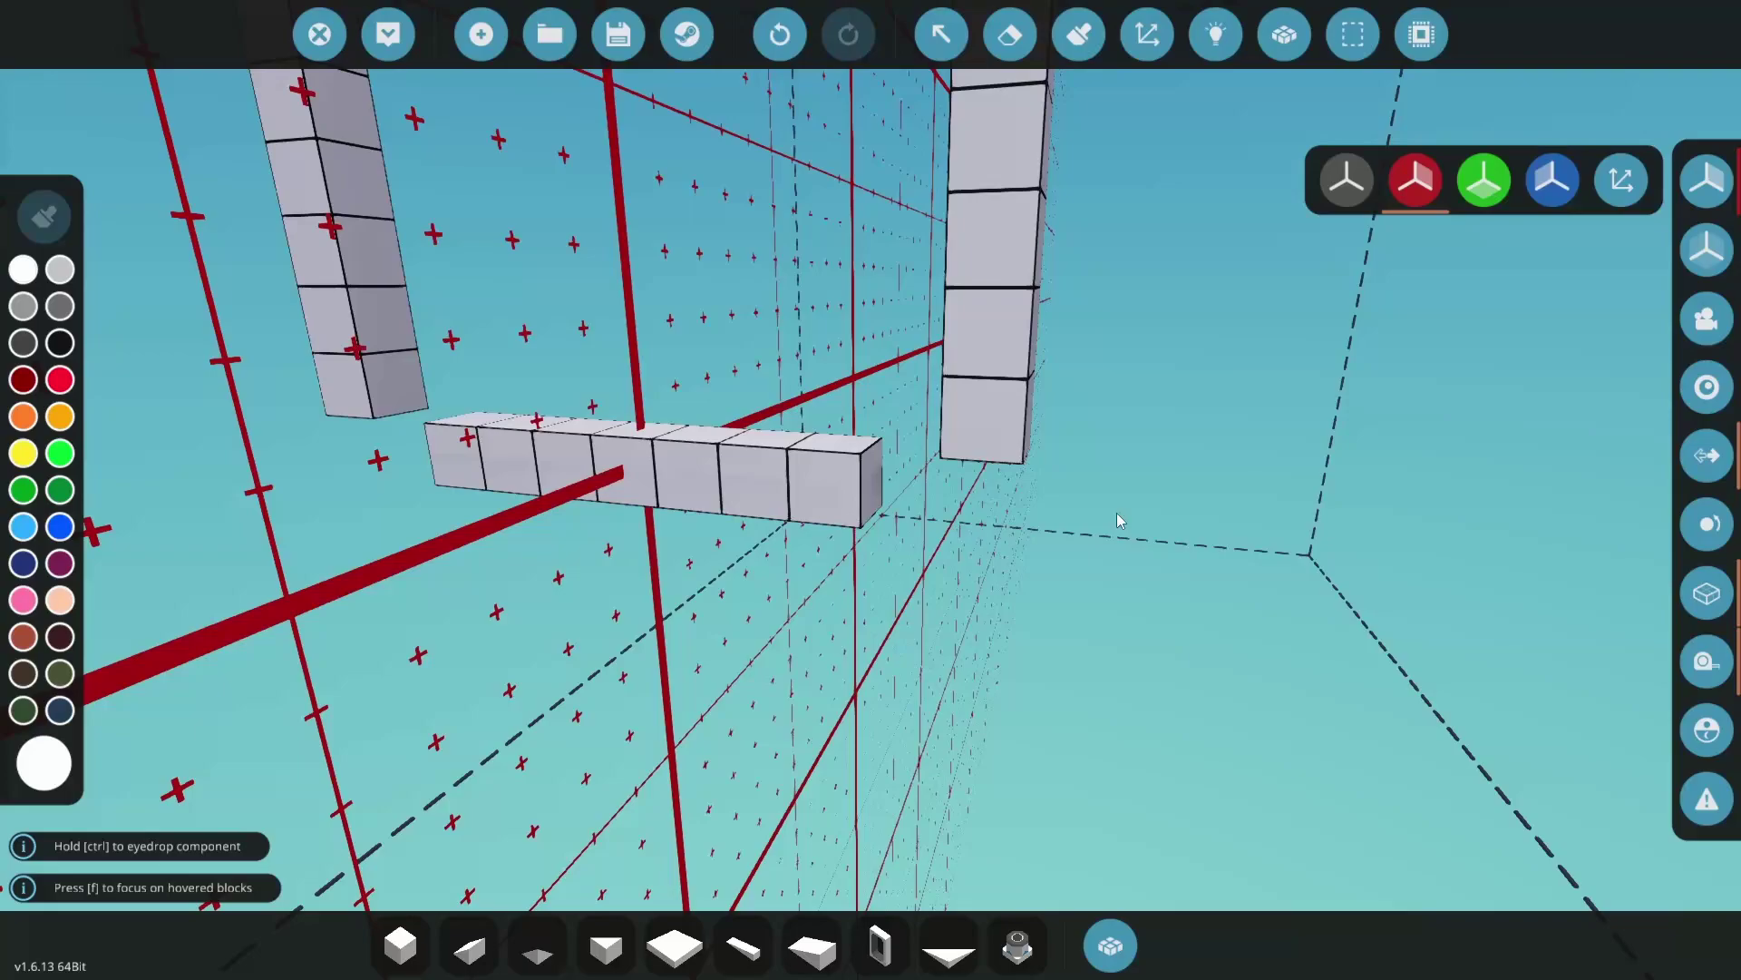
pyautogui.click(879, 477)
pyautogui.press('d')
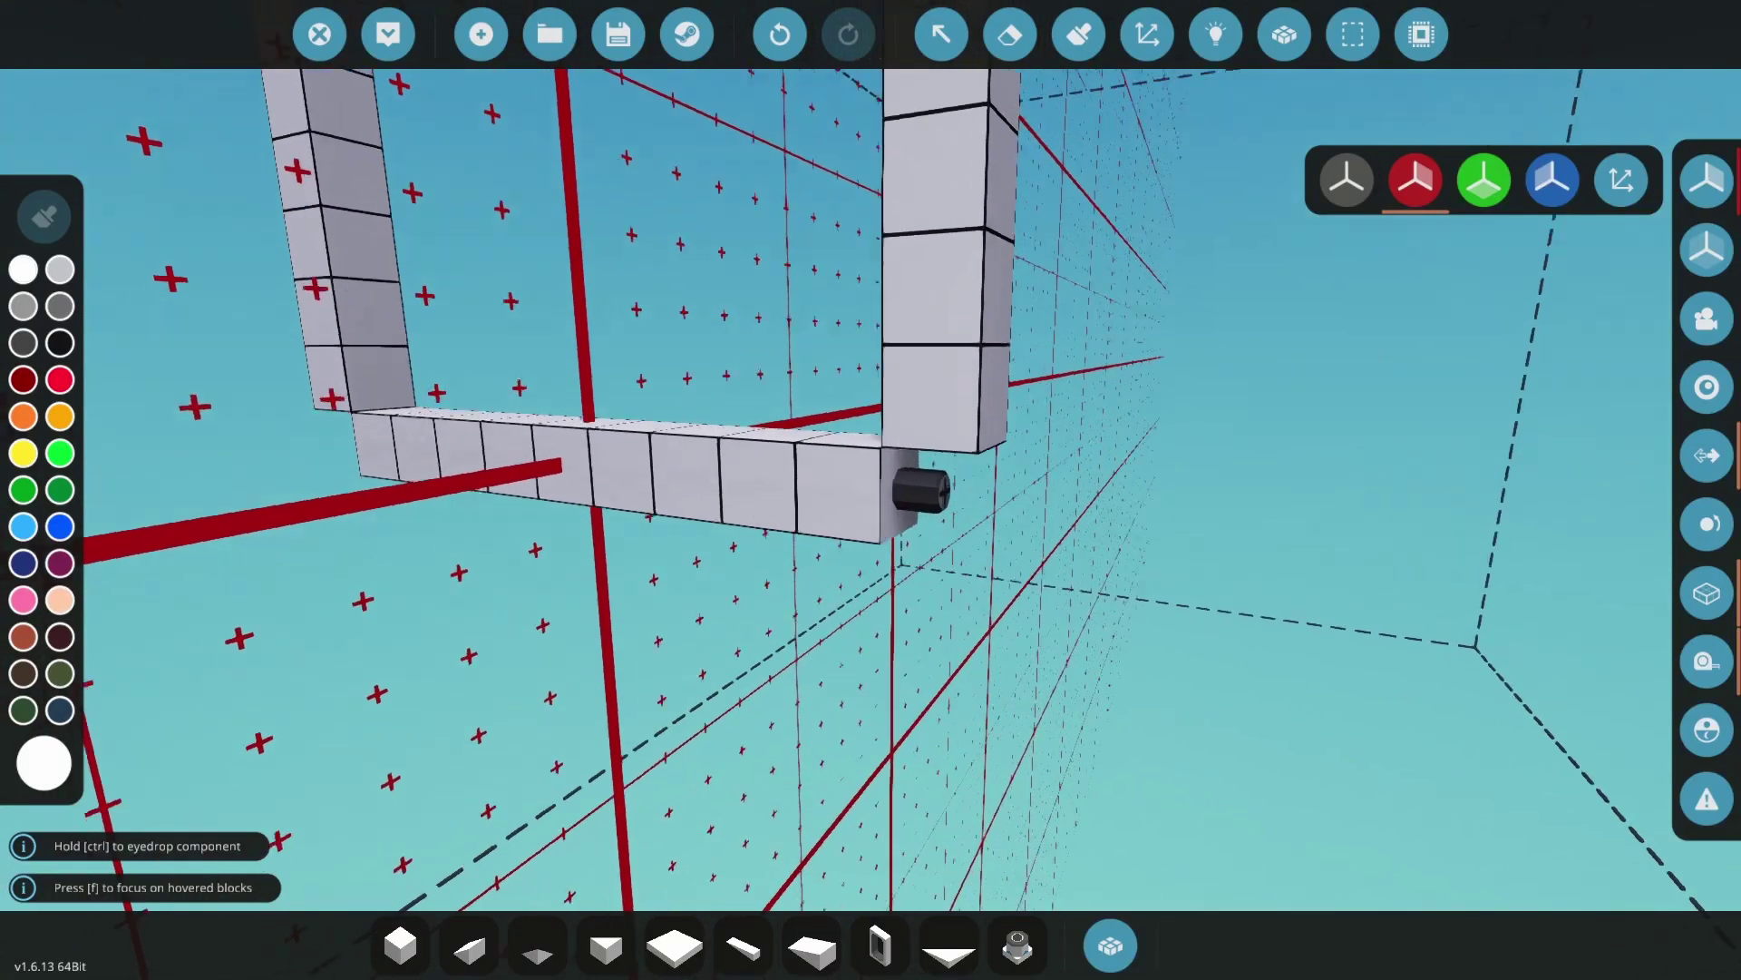
pyautogui.press('d')
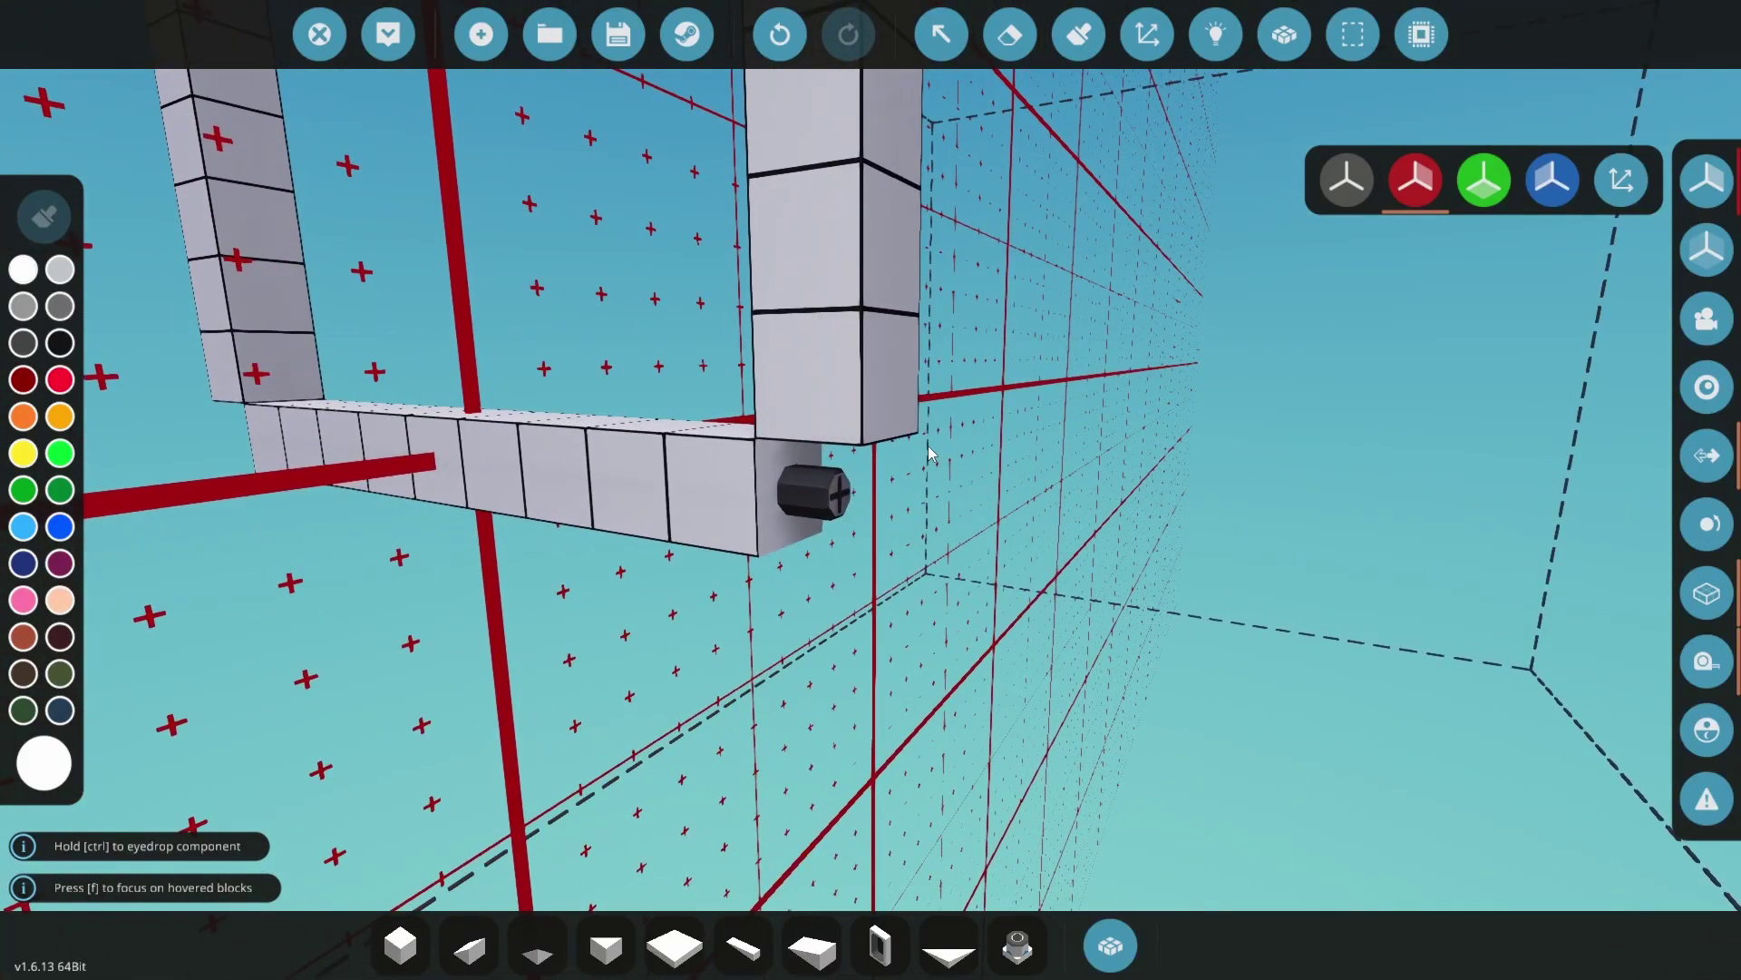
pyautogui.press('s')
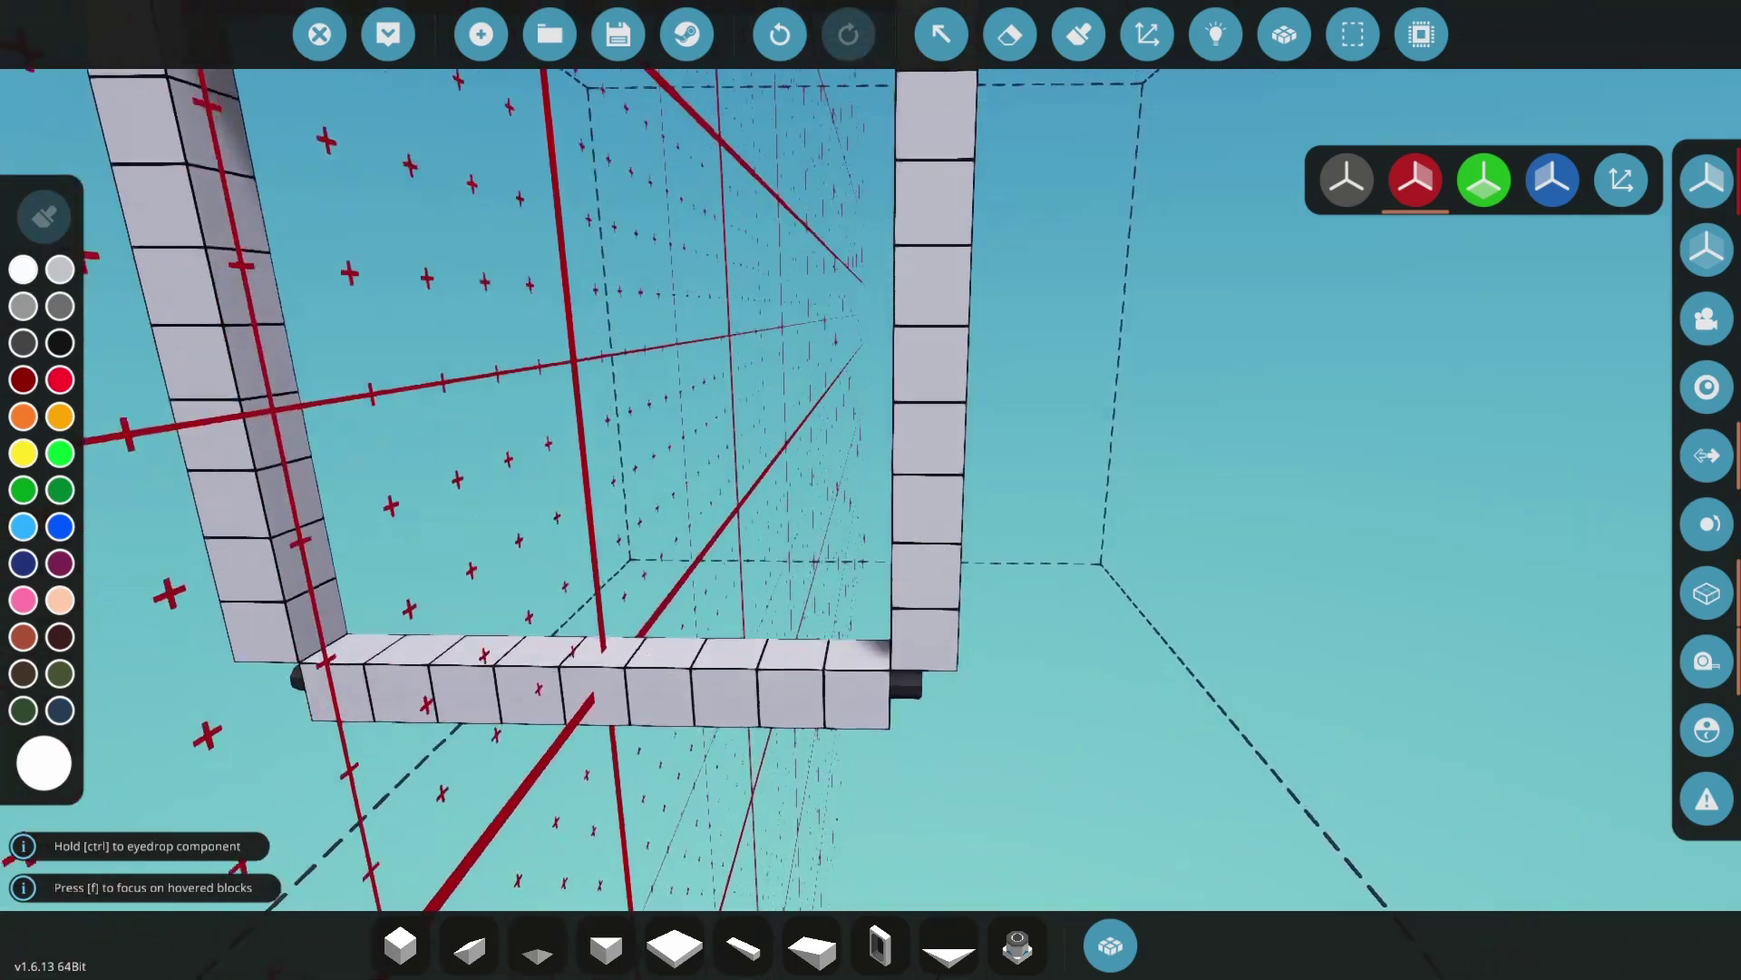
# Replace the centre blocks of the frame's top and bottom rows with front-facing push buttons
pyautogui.press('Tab')
pyautogui.write('button')
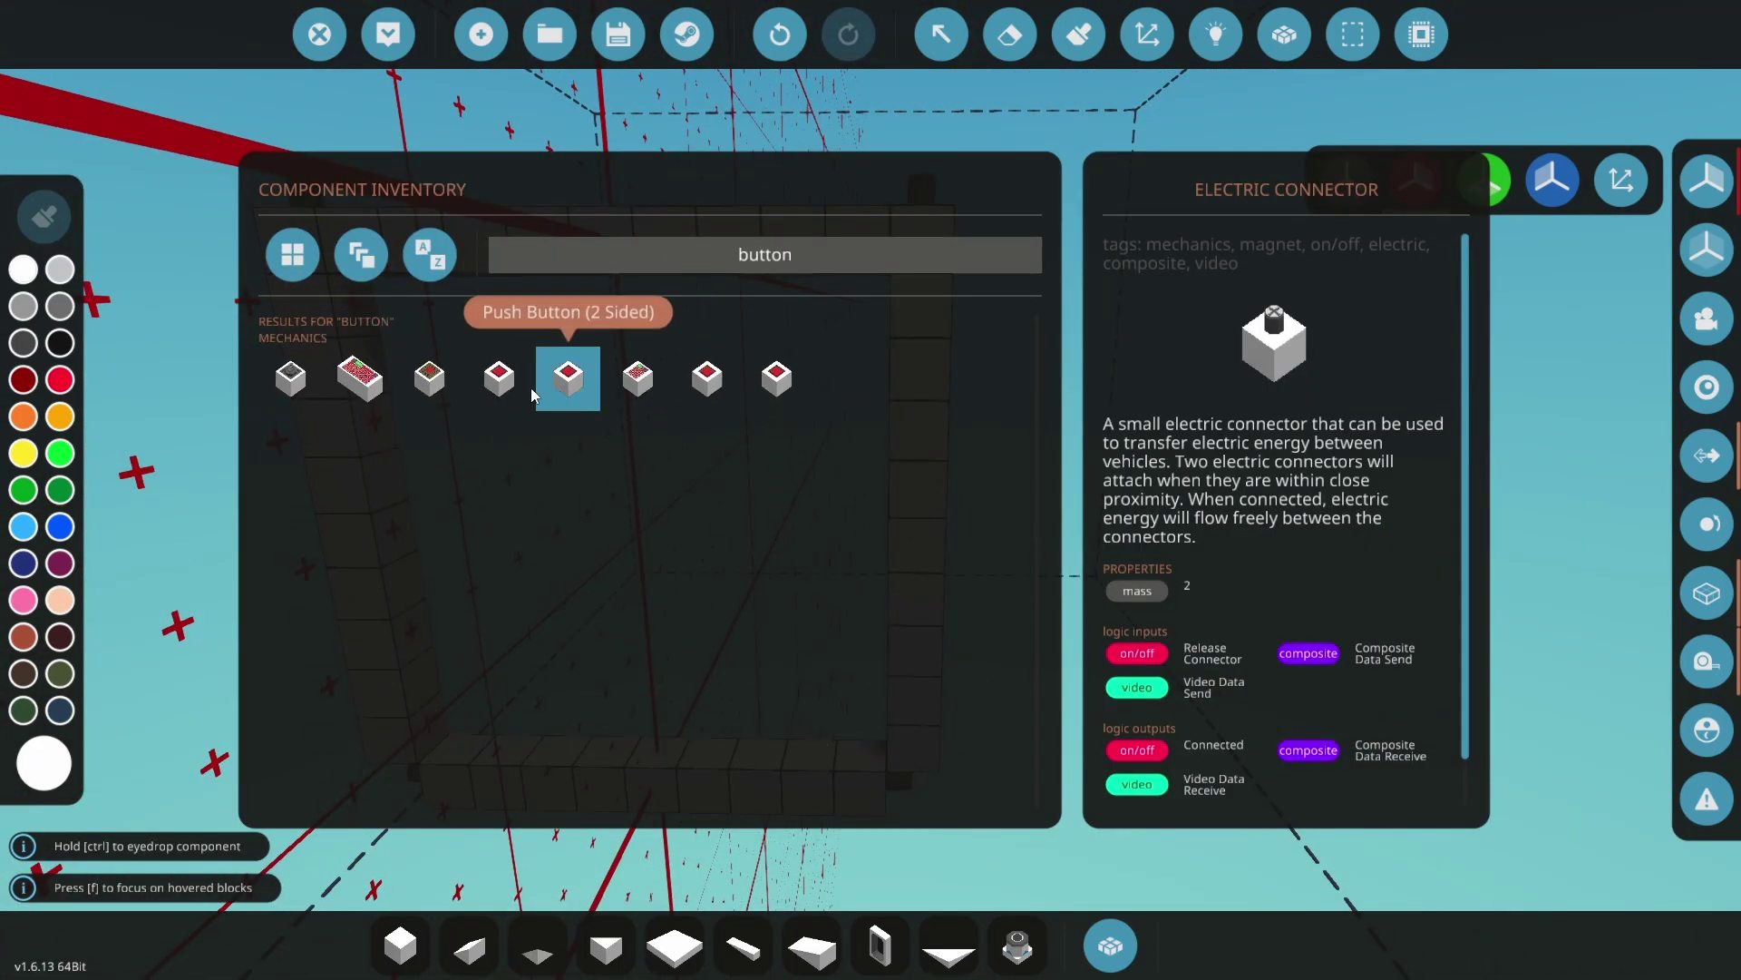
pyautogui.click(498, 376)
pyautogui.press('q')
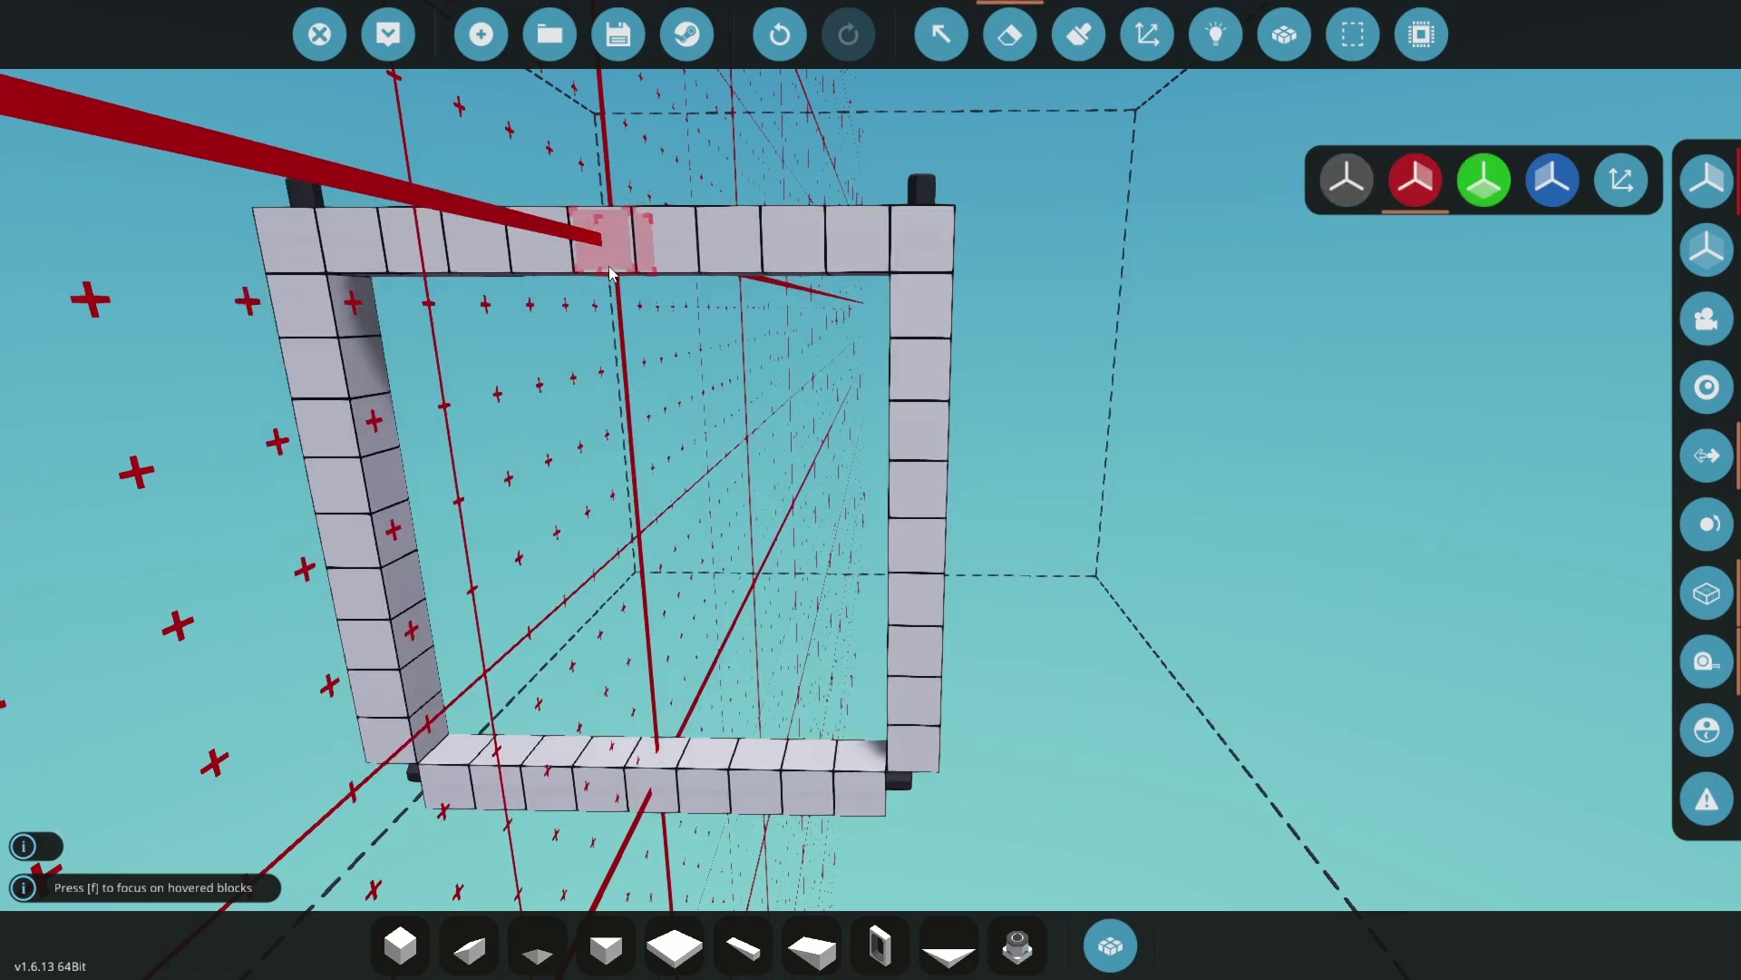
pyautogui.click(643, 755)
pyautogui.press('x')
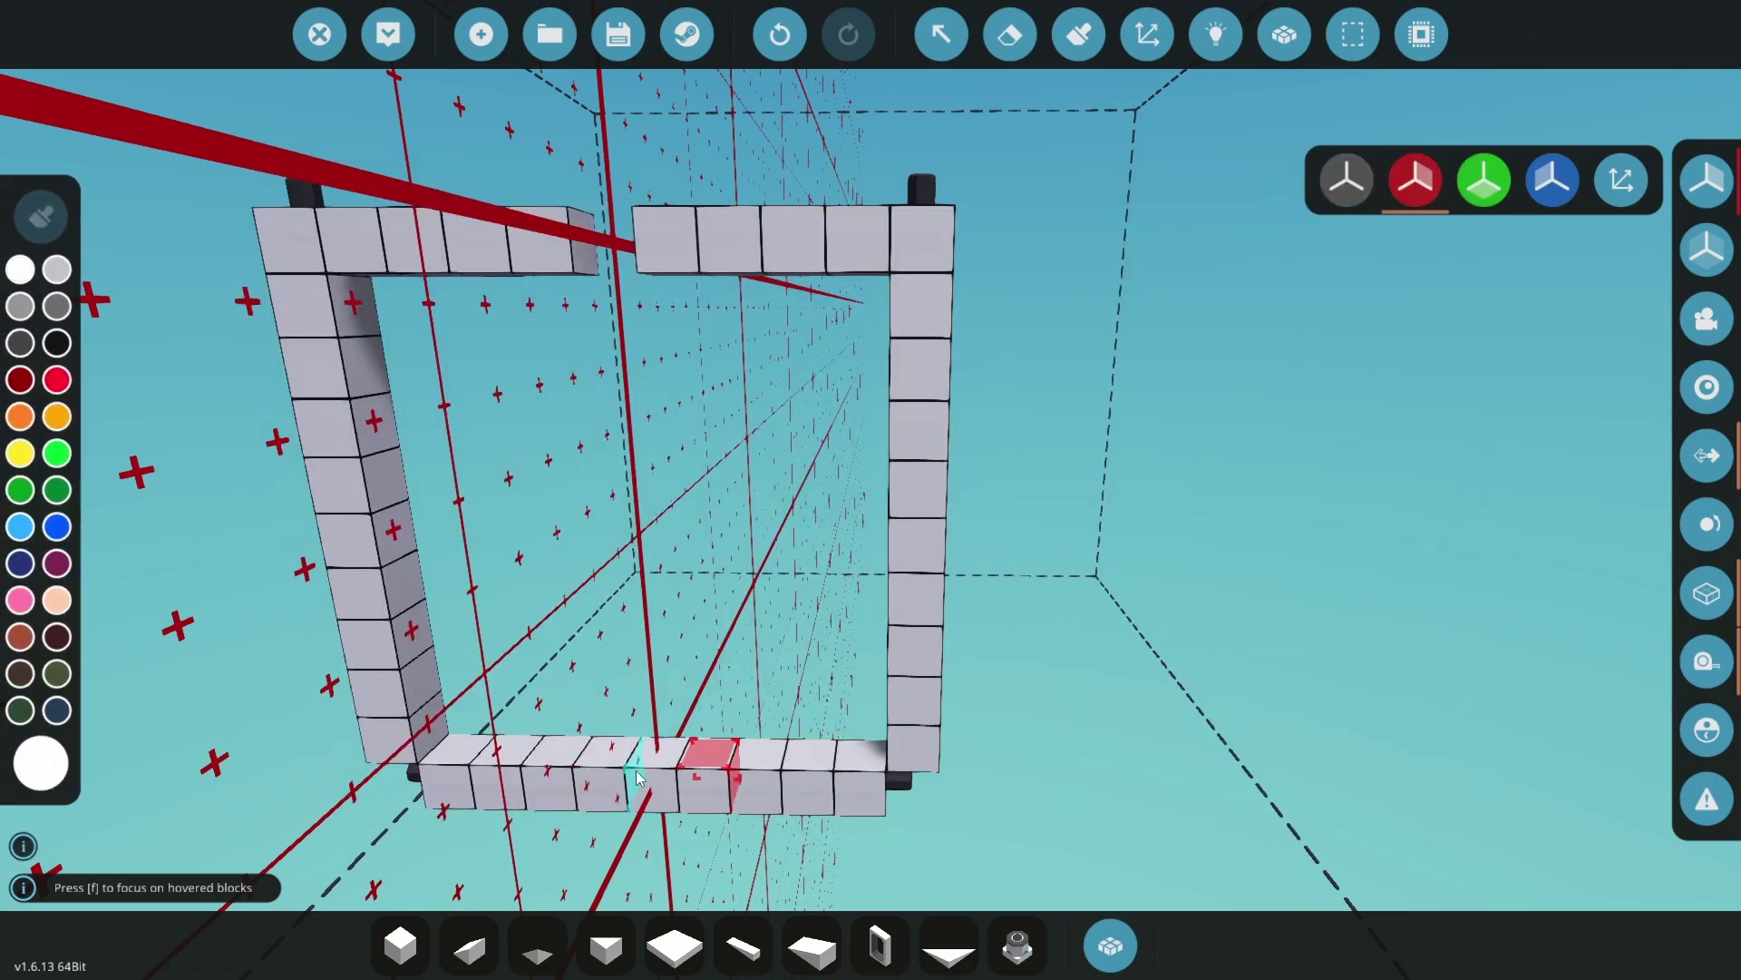
pyautogui.click(638, 777)
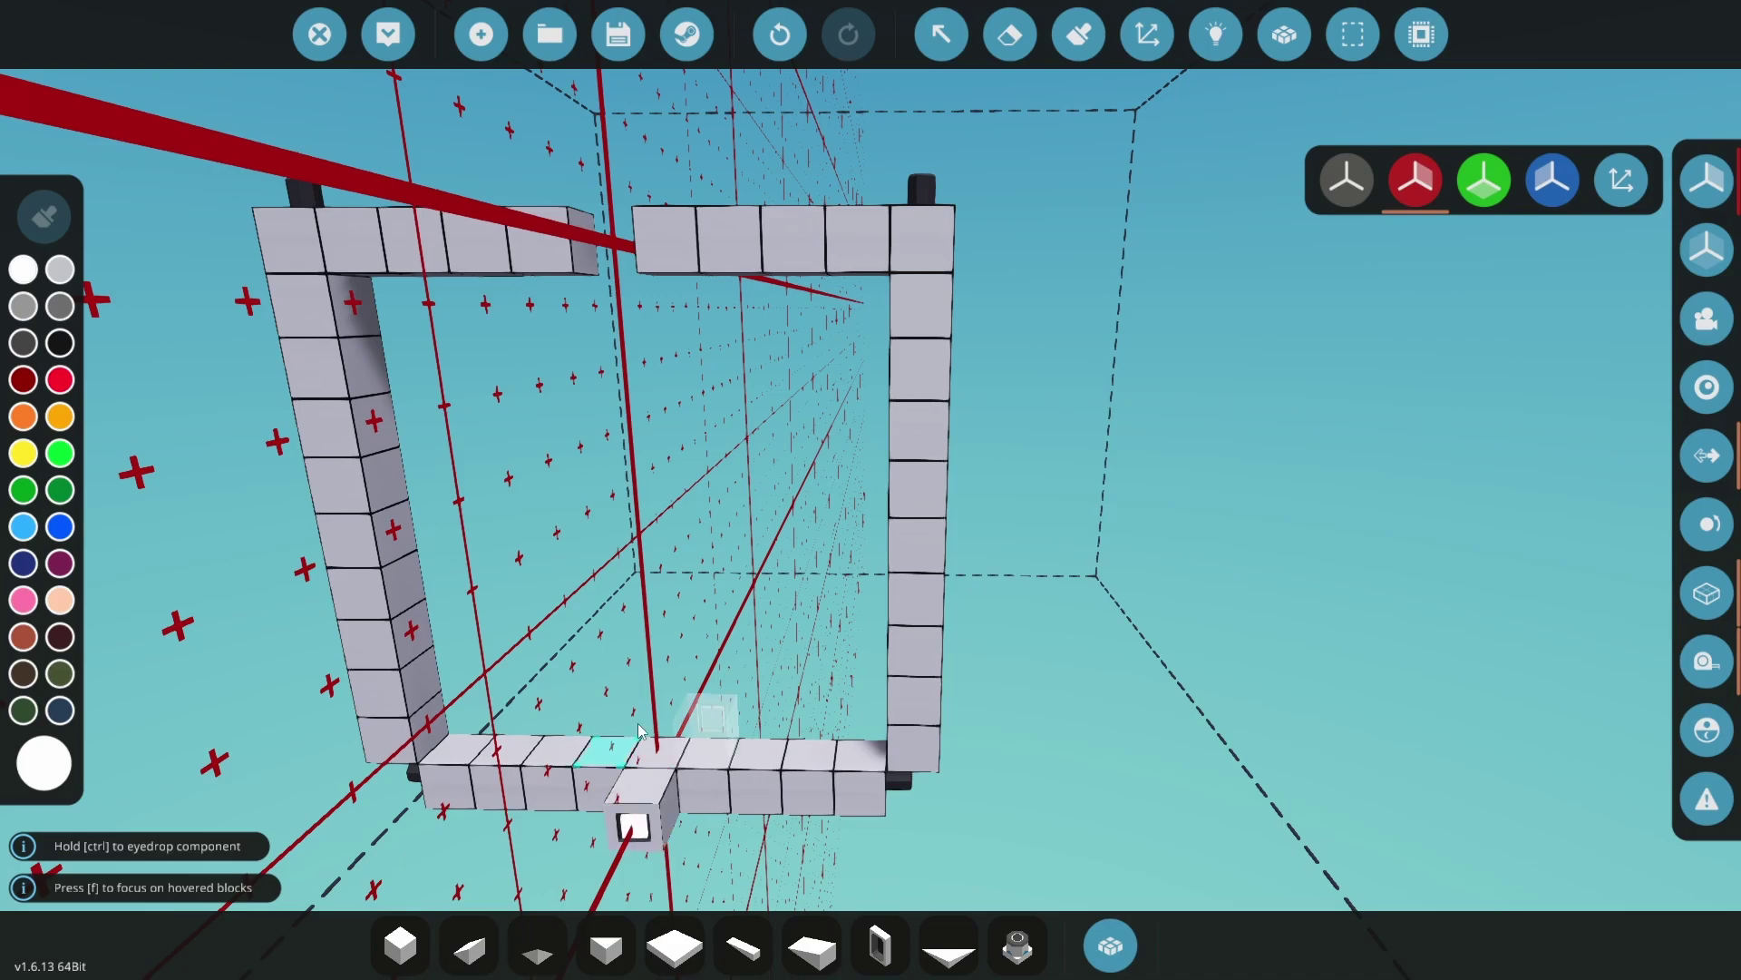
pyautogui.click(589, 242)
# Replace the blocks beside both push buttons with front-facing instrument panels
pyautogui.write('q')
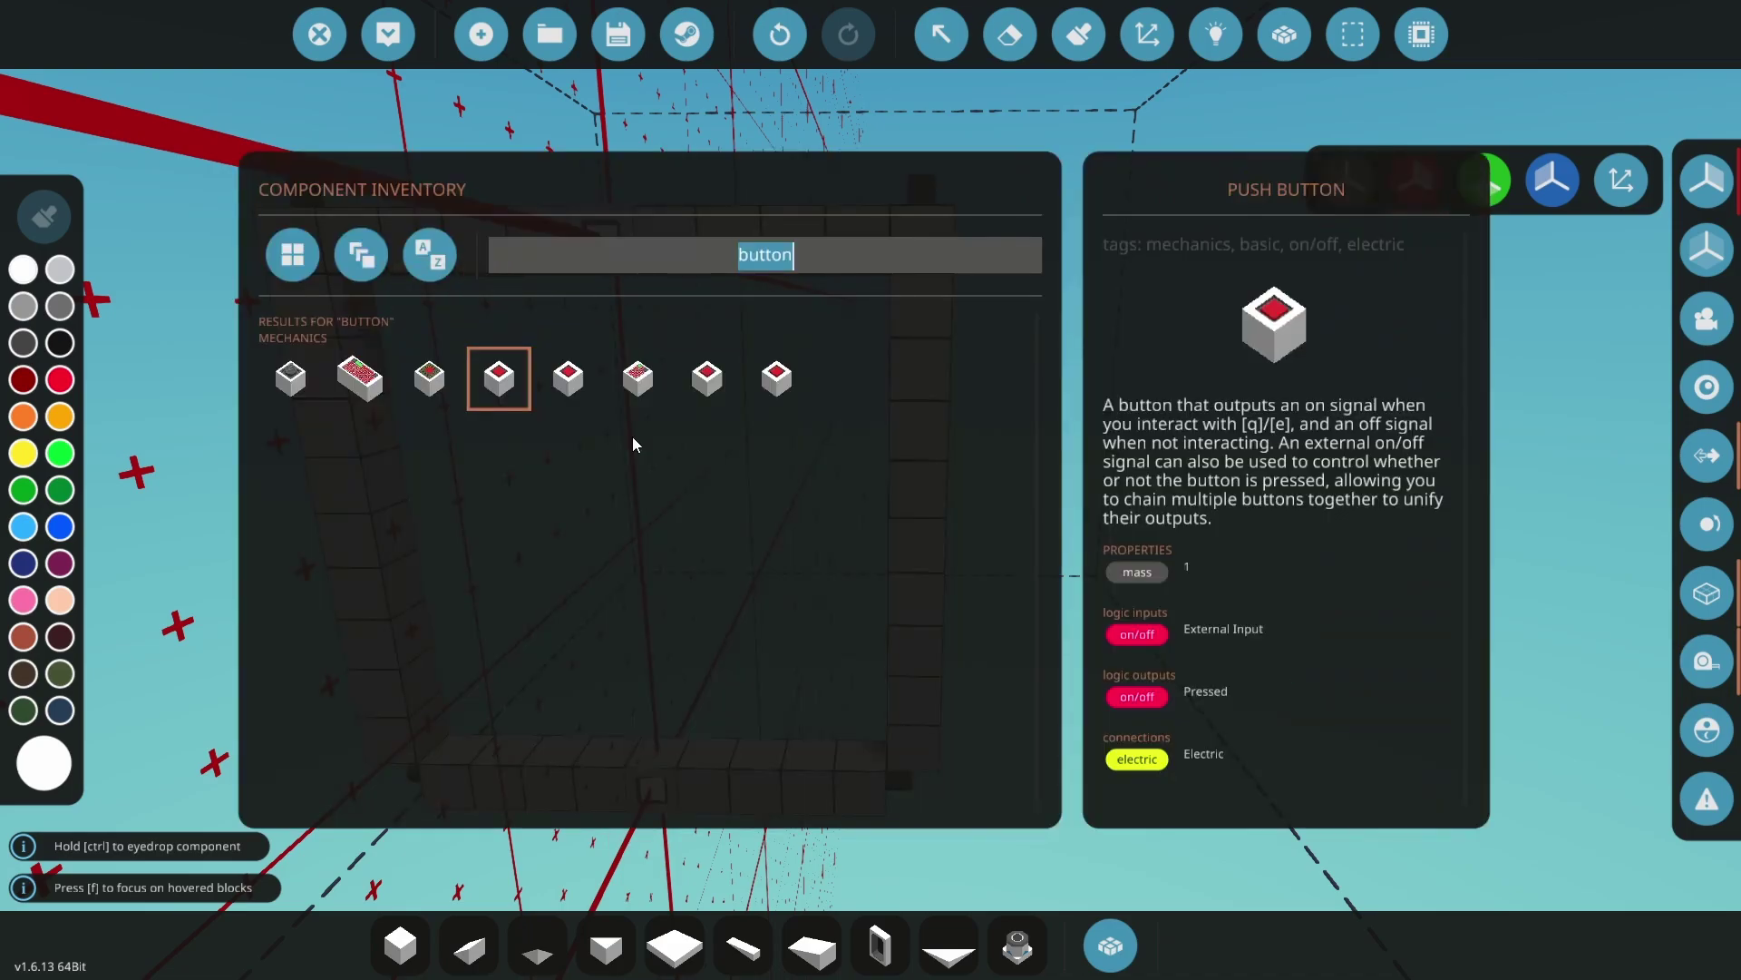
pyautogui.write('instru')
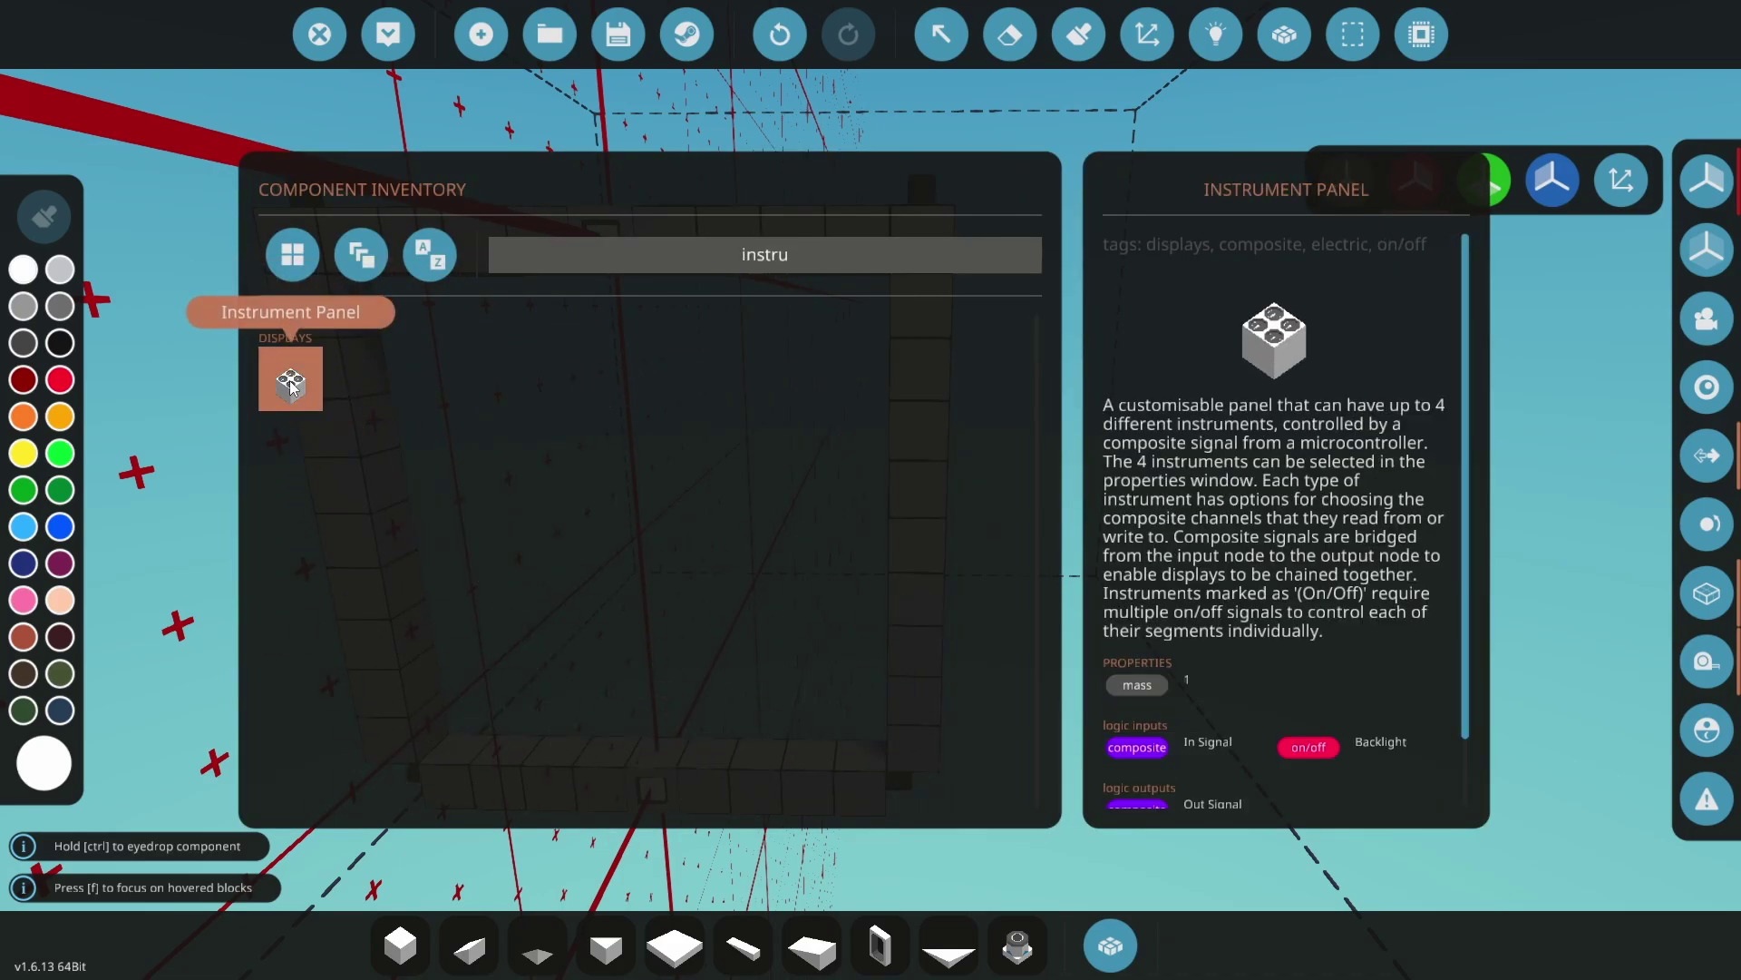
pyautogui.click(290, 385)
pyautogui.rightClick(782, 259)
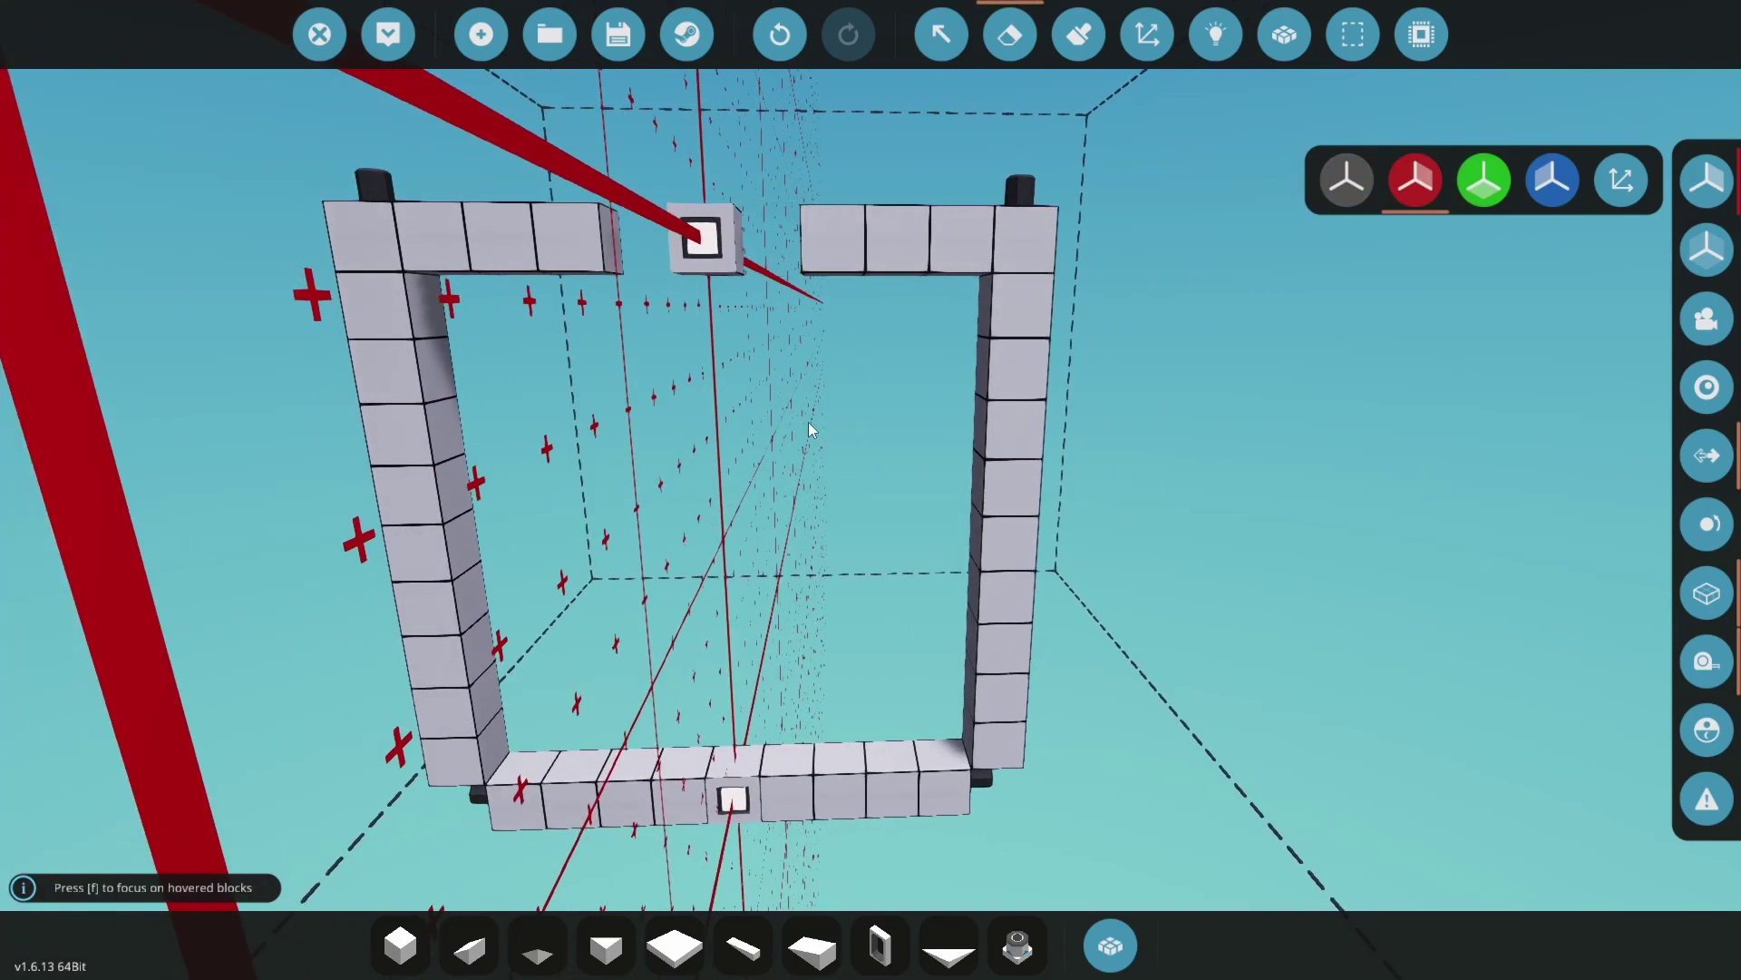
pyautogui.keyDown('ctrl'); pyautogui.click(796, 767); pyautogui.keyUp('ctrl')
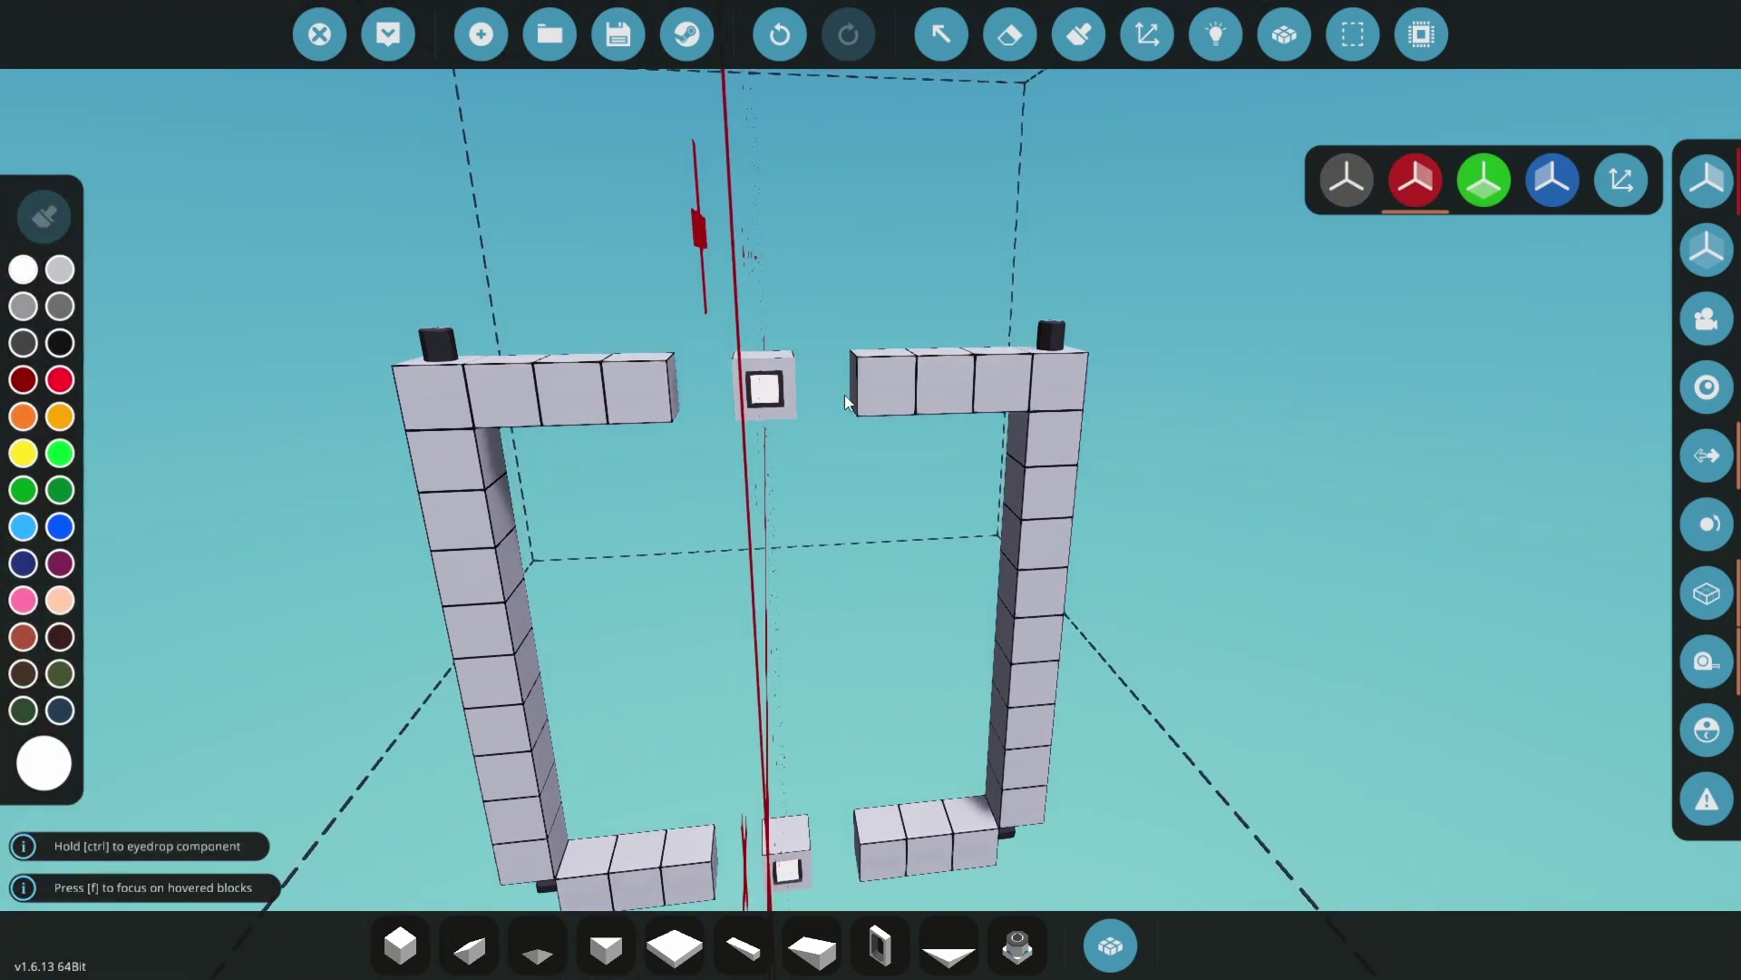
pyautogui.press('1')
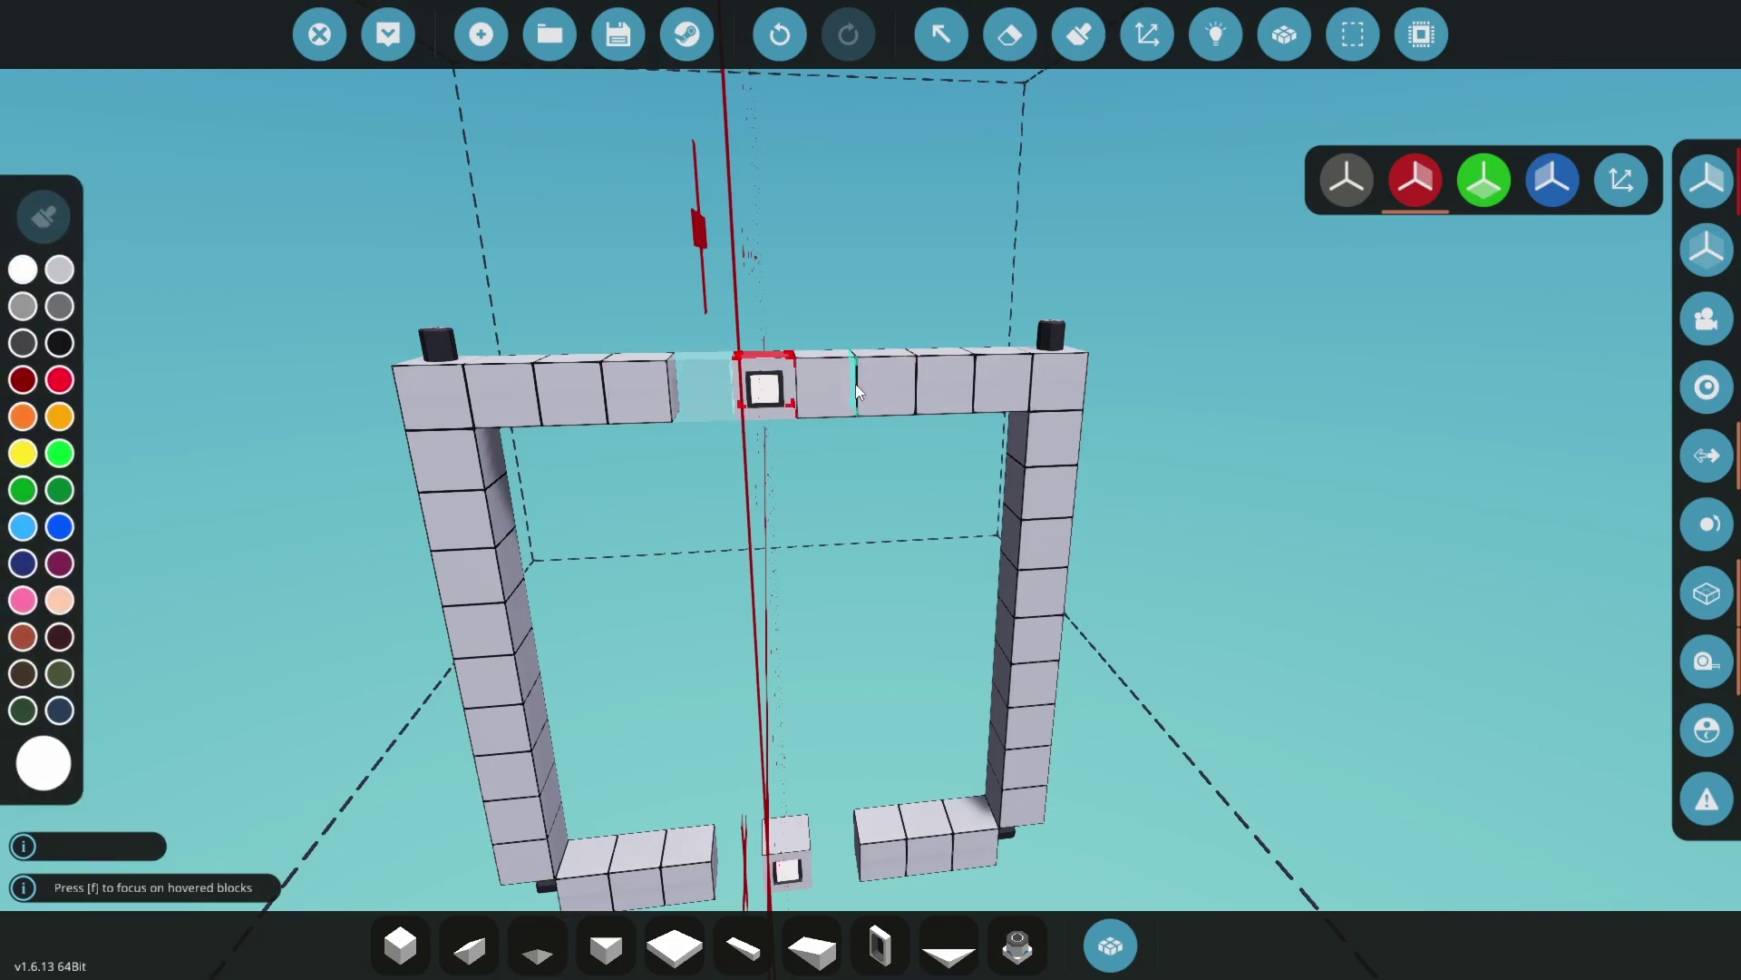
pyautogui.click(856, 384)
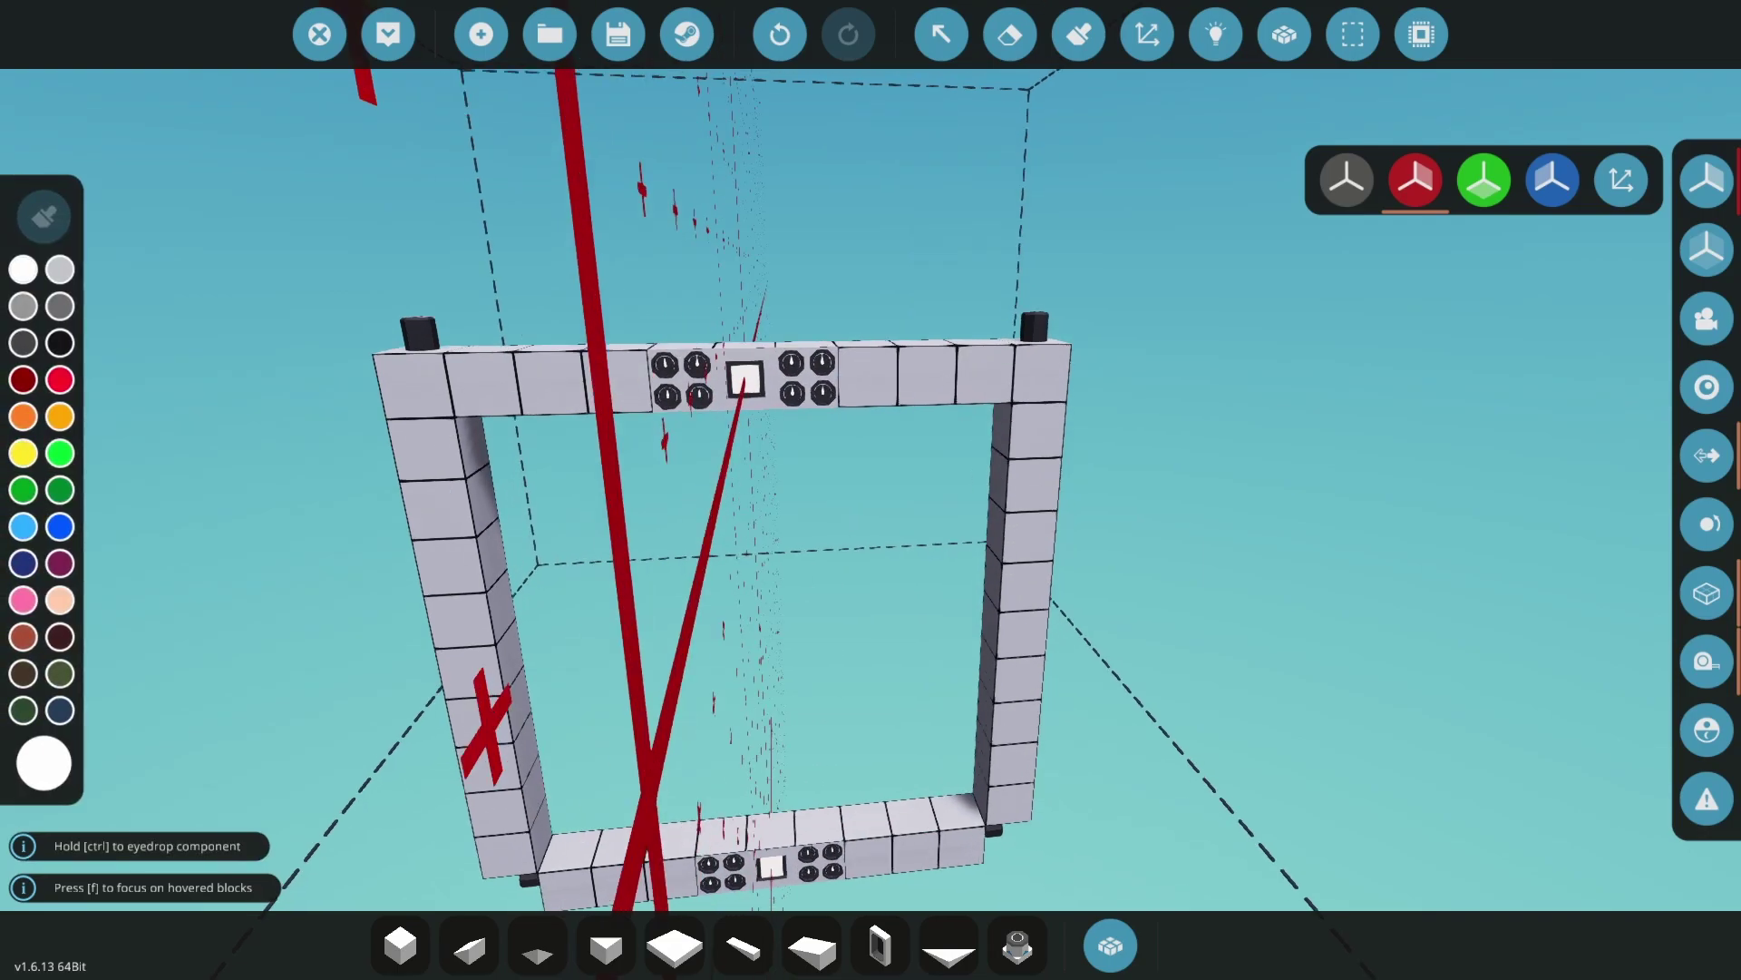
# Configure Instrument 3 of the panel right of the top row's push button as an Indicator named "Connectors On"
pyautogui.click(941, 35)
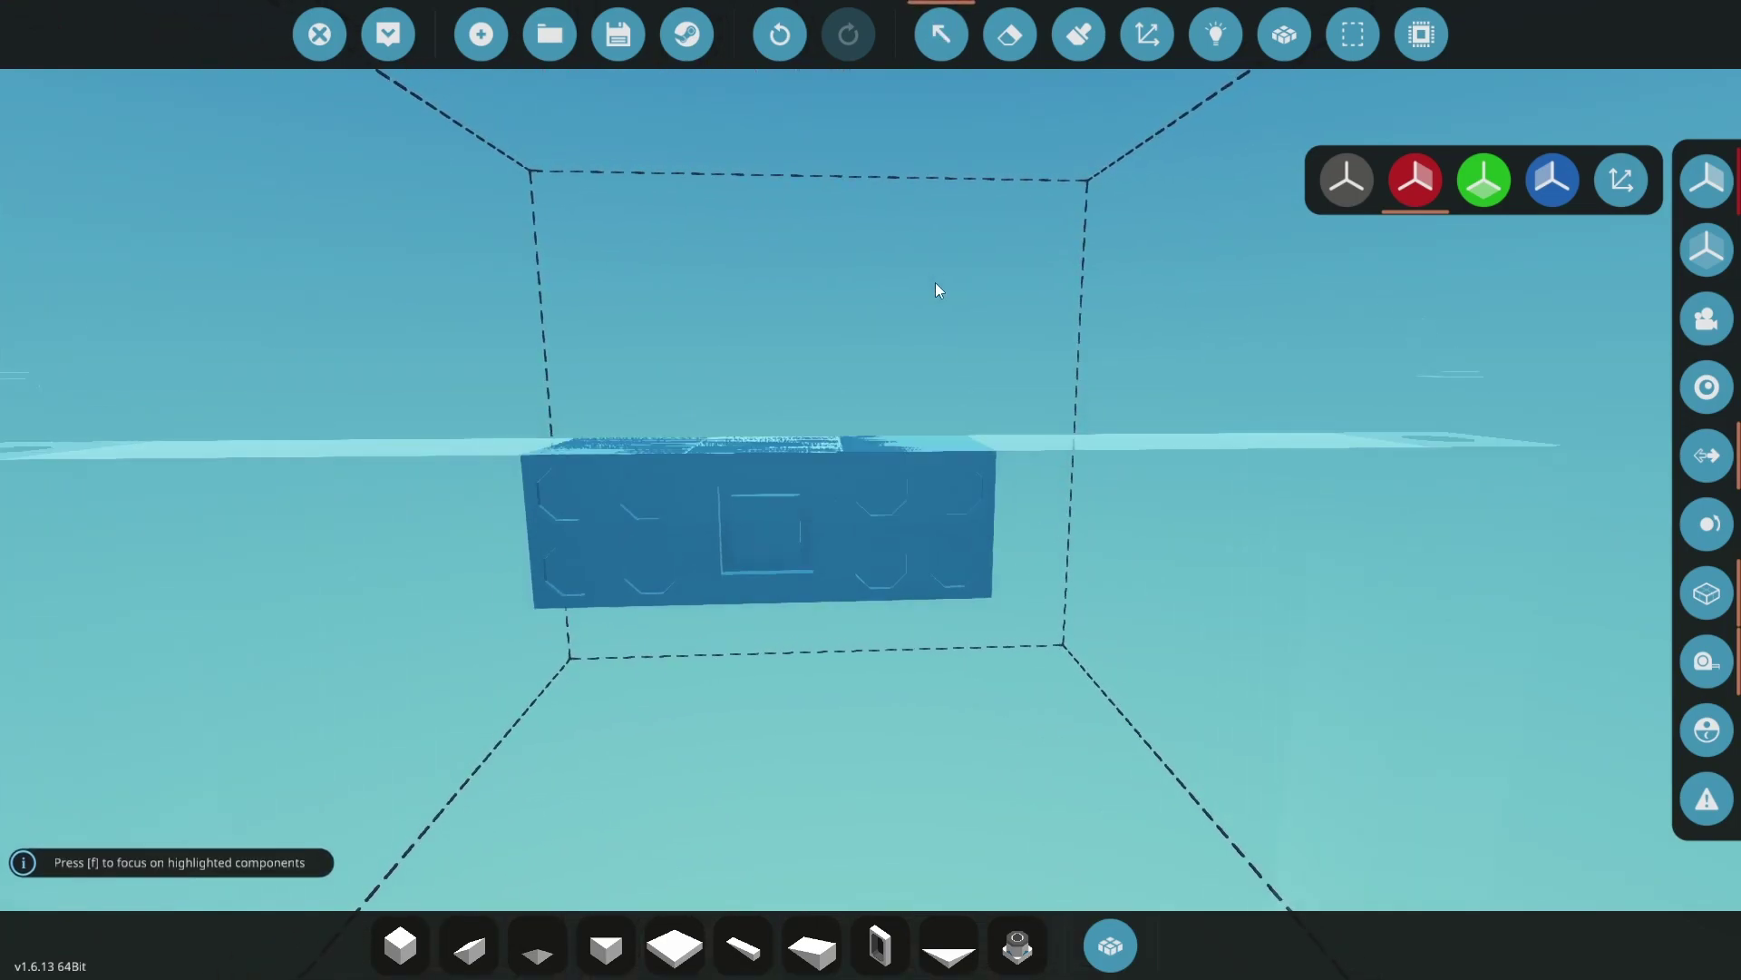
pyautogui.click(912, 552)
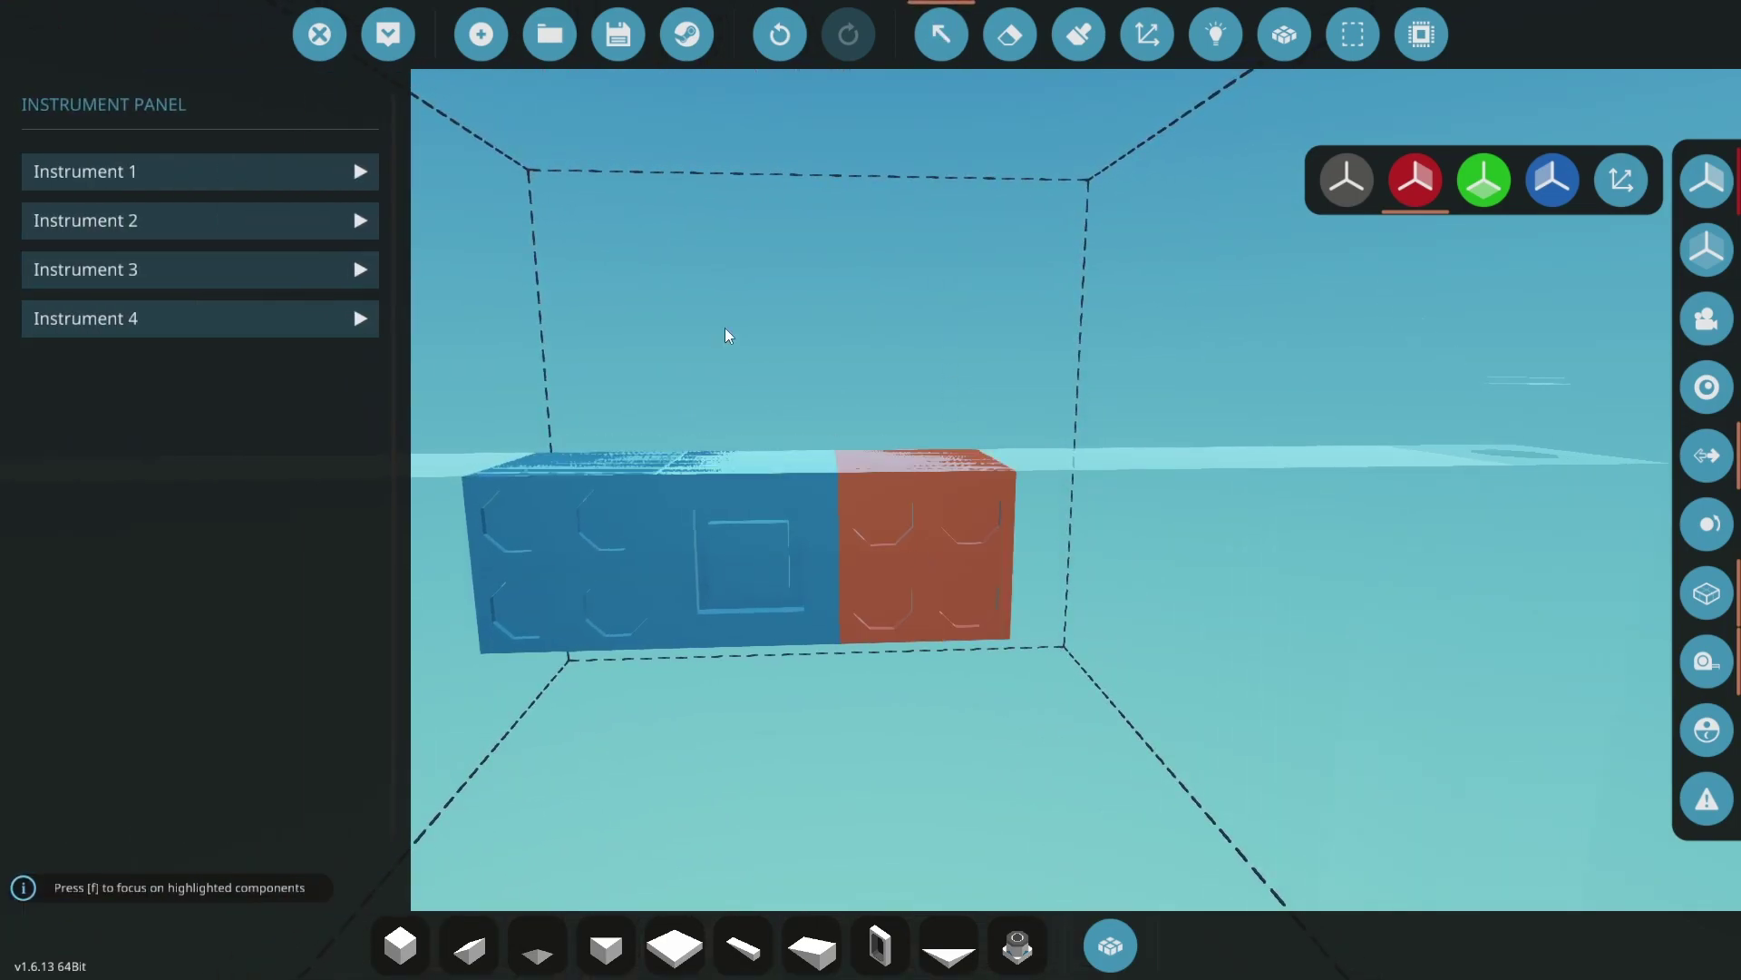
pyautogui.click(291, 271)
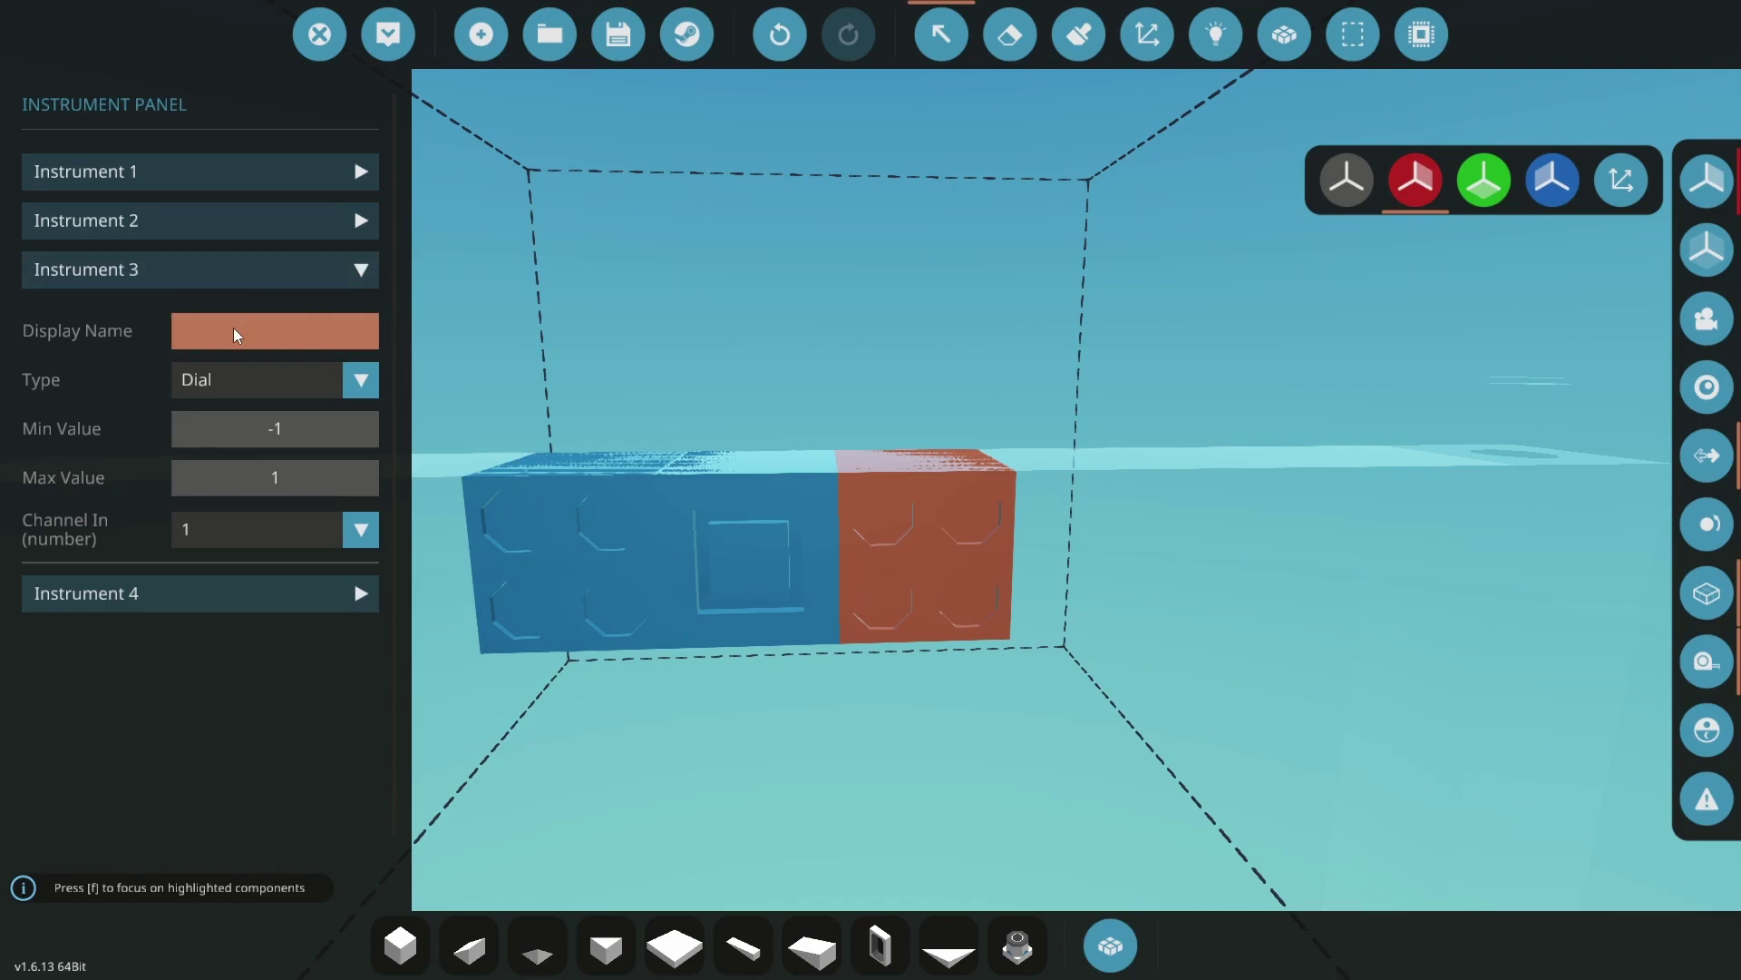
pyautogui.write('Connectors On')
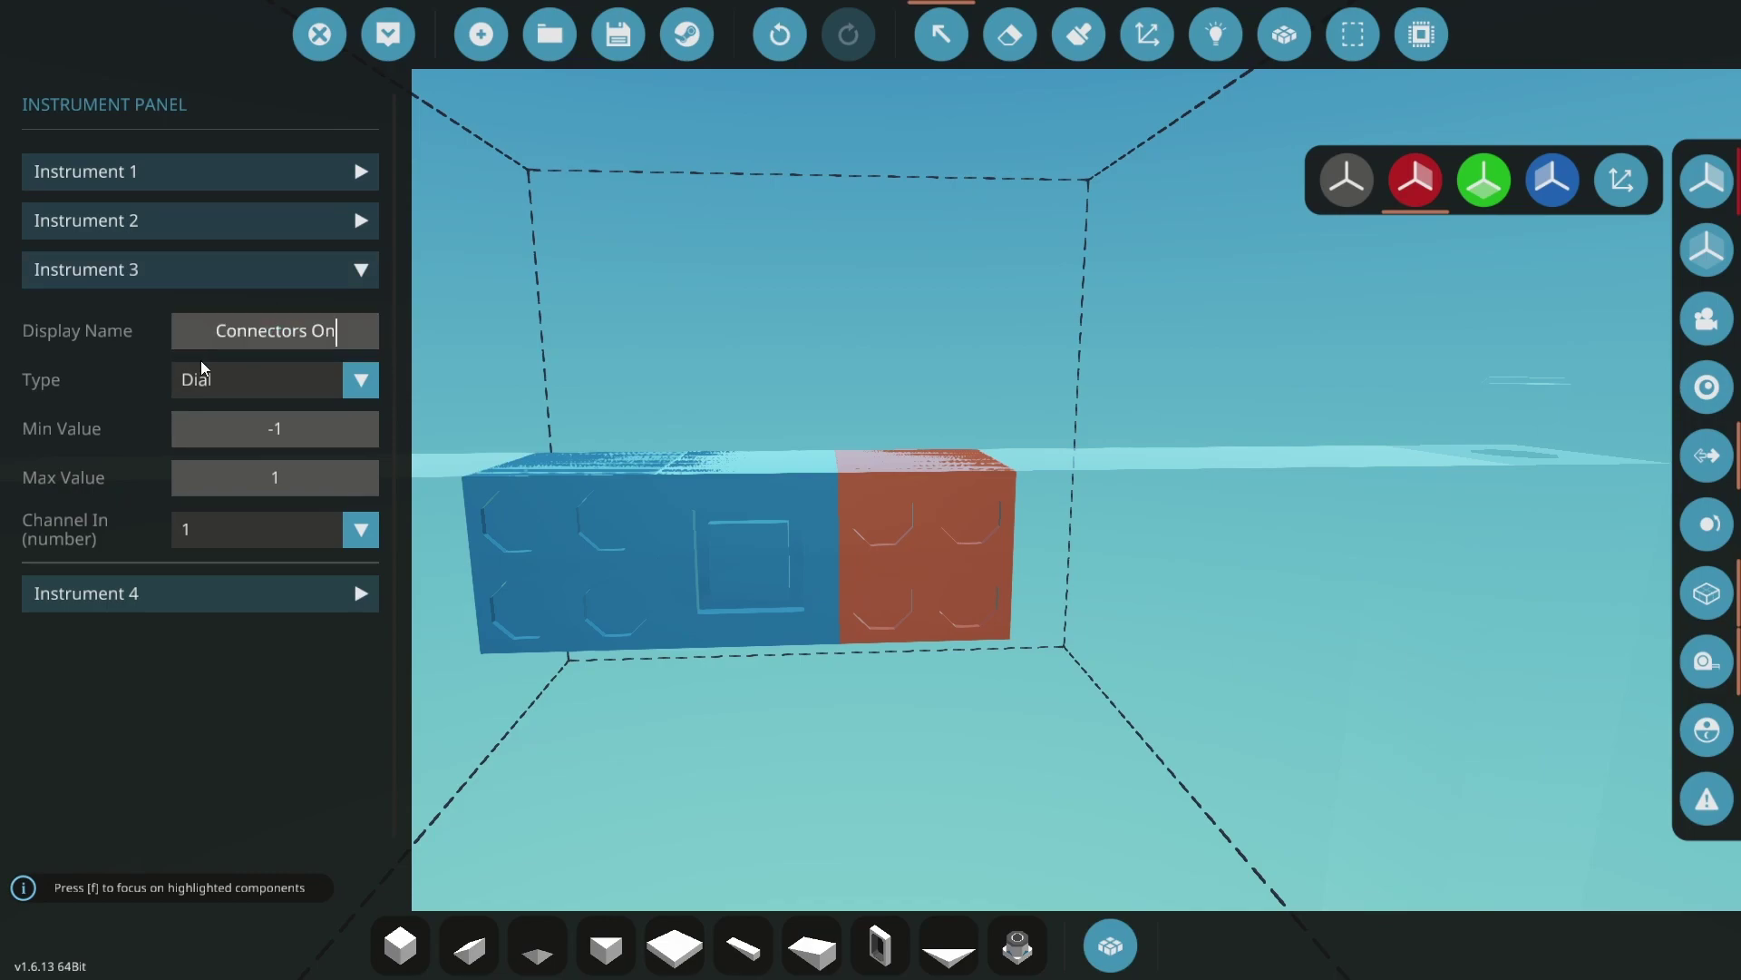
pyautogui.click(227, 380)
pyautogui.click(221, 482)
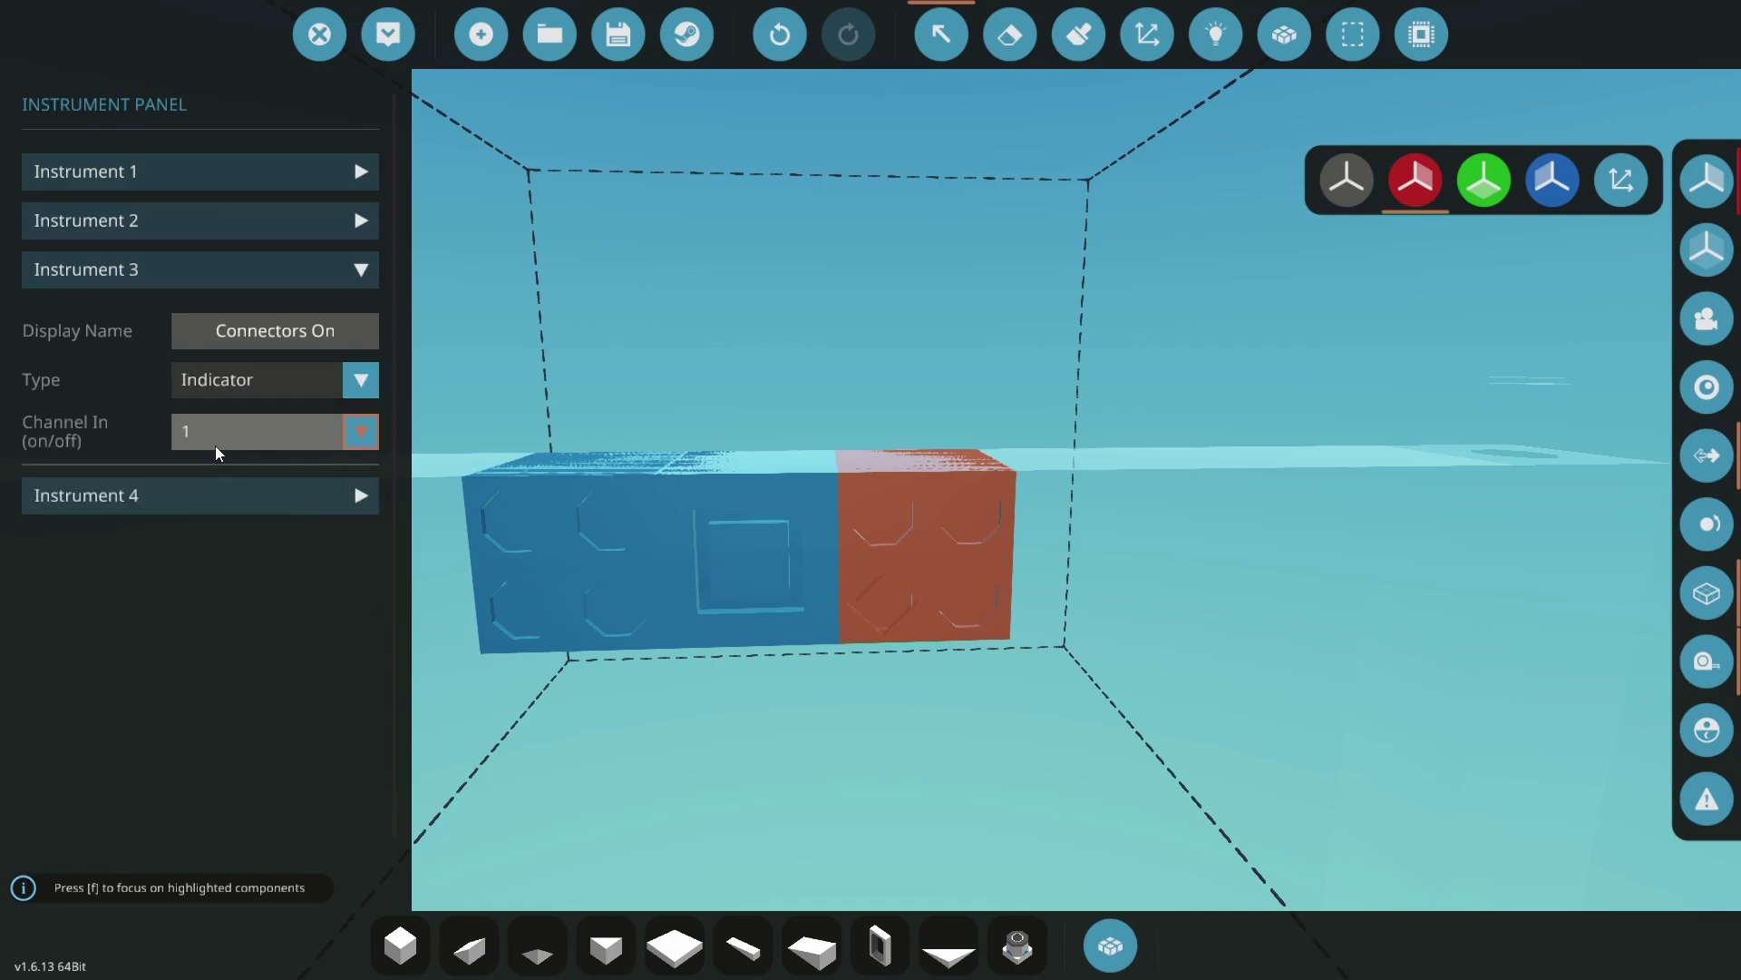
# Set Instruments 4, 2 and 1 of the "Connectors On" panel to type None
pyautogui.click(187, 490)
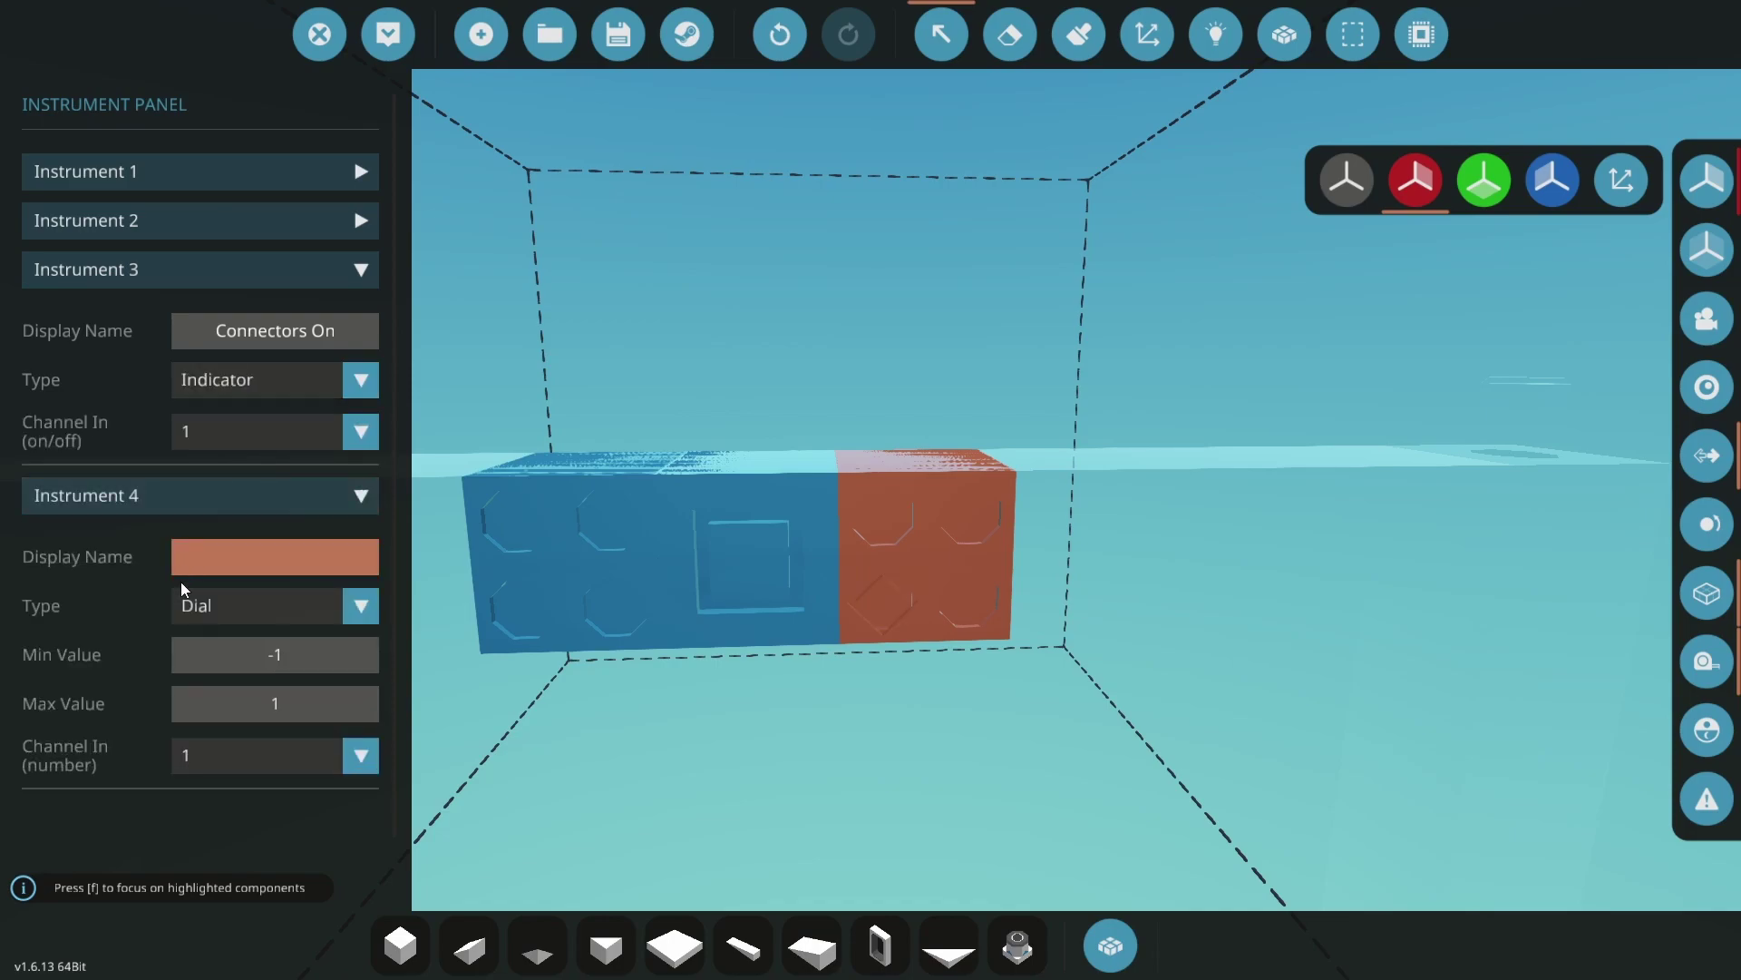
pyautogui.click(198, 605)
pyautogui.click(207, 635)
pyautogui.click(199, 220)
pyautogui.click(205, 330)
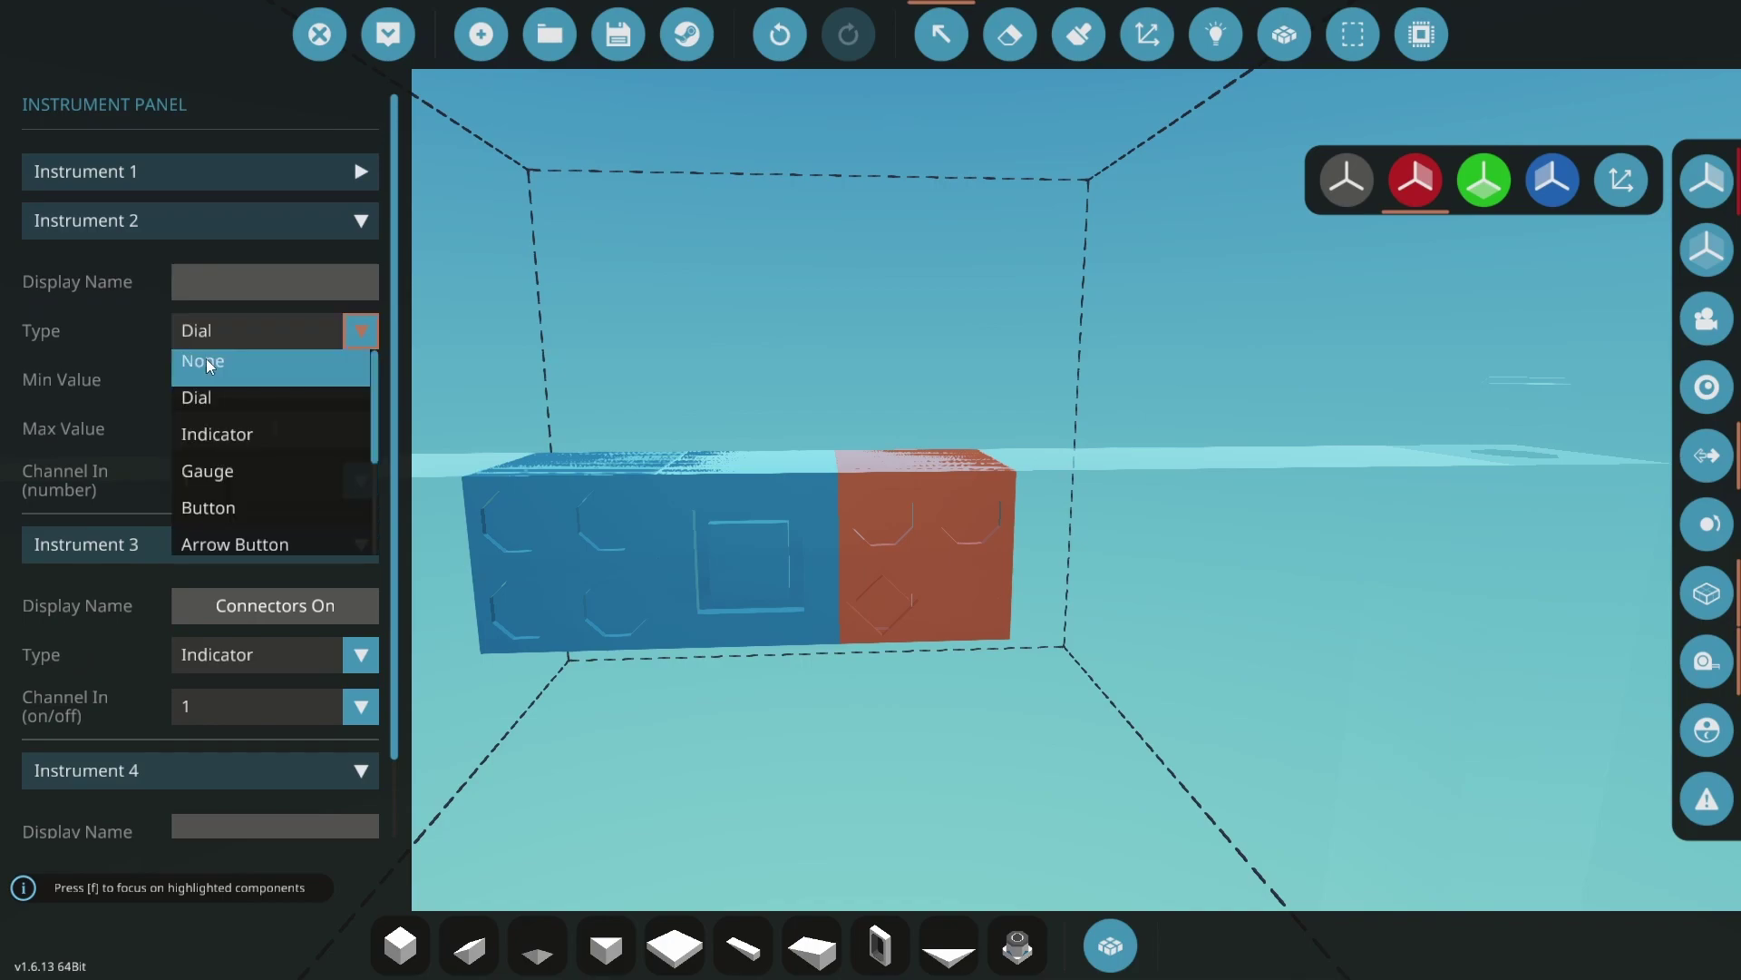
pyautogui.click(205, 361)
pyautogui.click(187, 161)
pyautogui.click(210, 282)
pyautogui.click(210, 308)
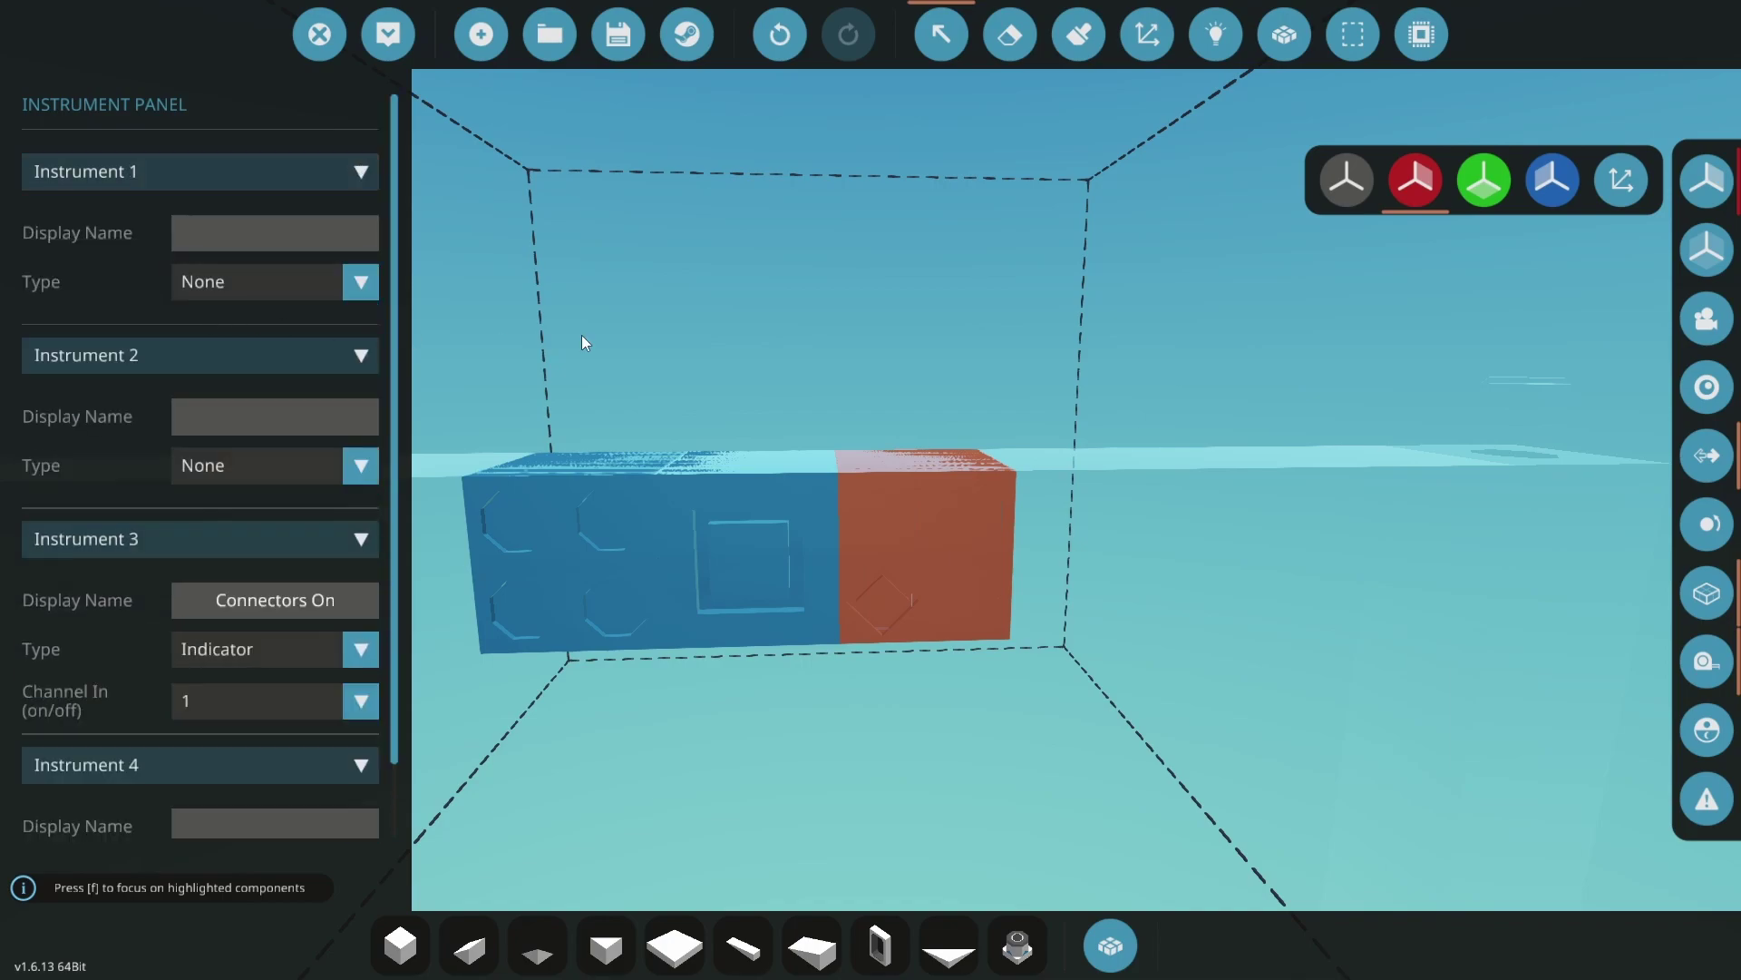
# Configure Instrument 3 of the panel left of the same push button as an Indicator named "Connectors Off" on channel 2
pyautogui.press('a')
pyautogui.click(830, 513)
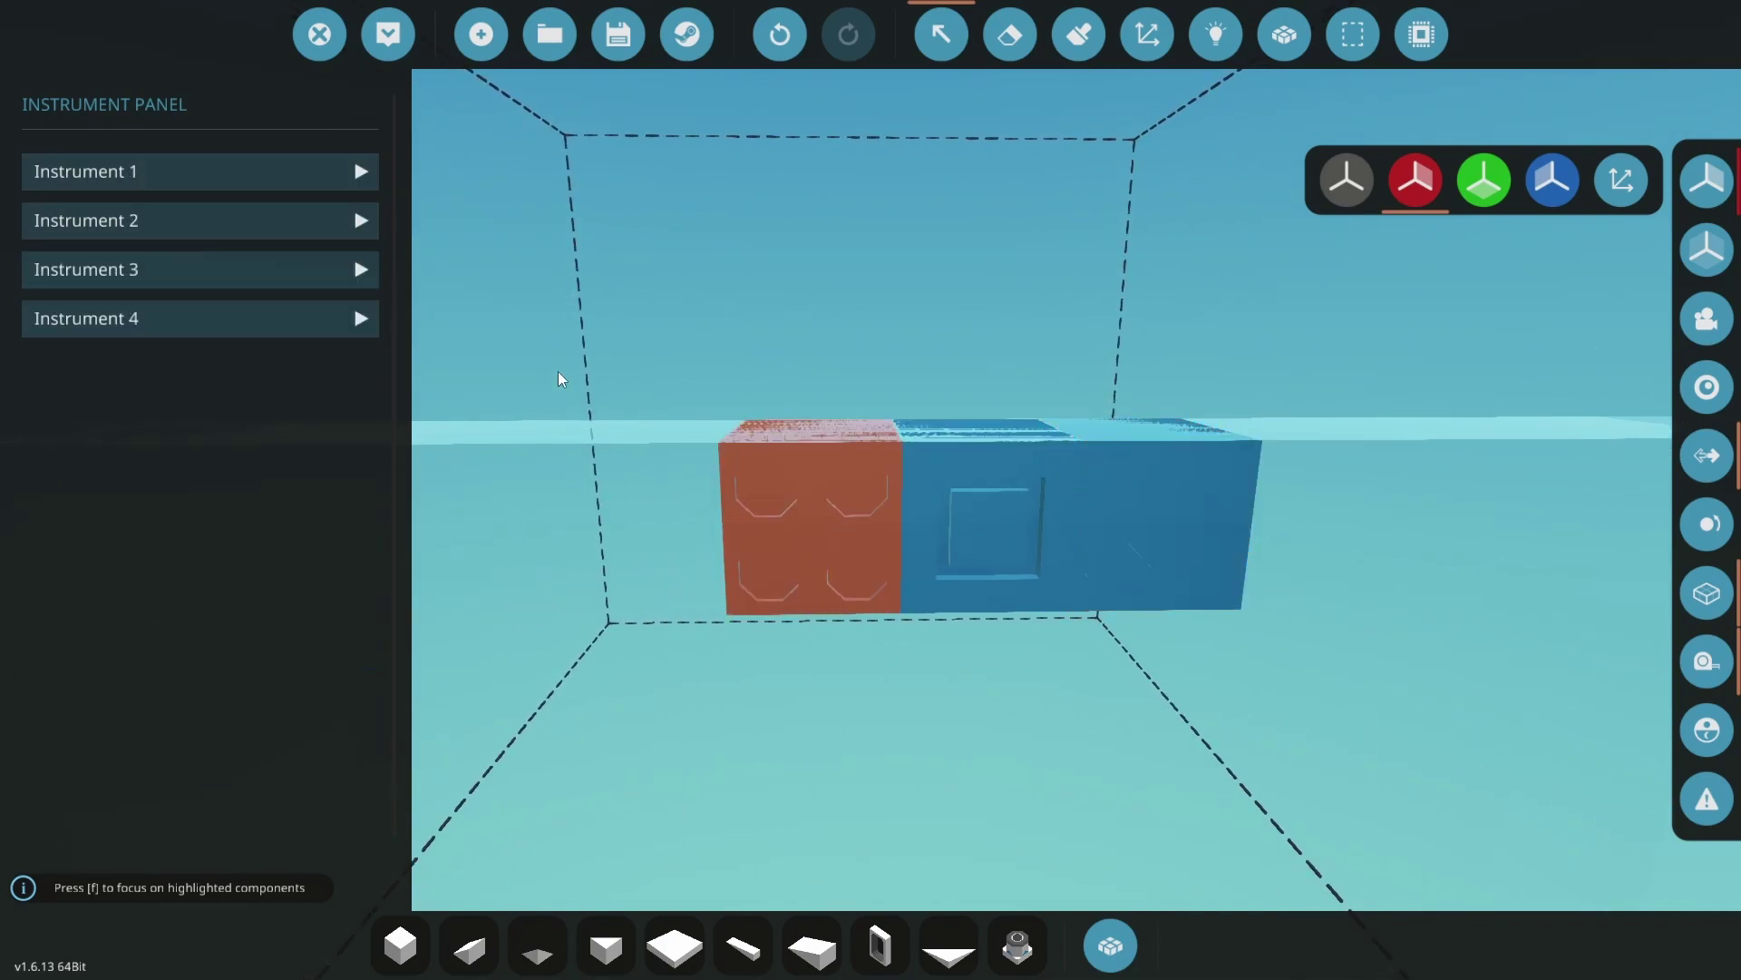
pyautogui.click(245, 272)
pyautogui.write('Con')
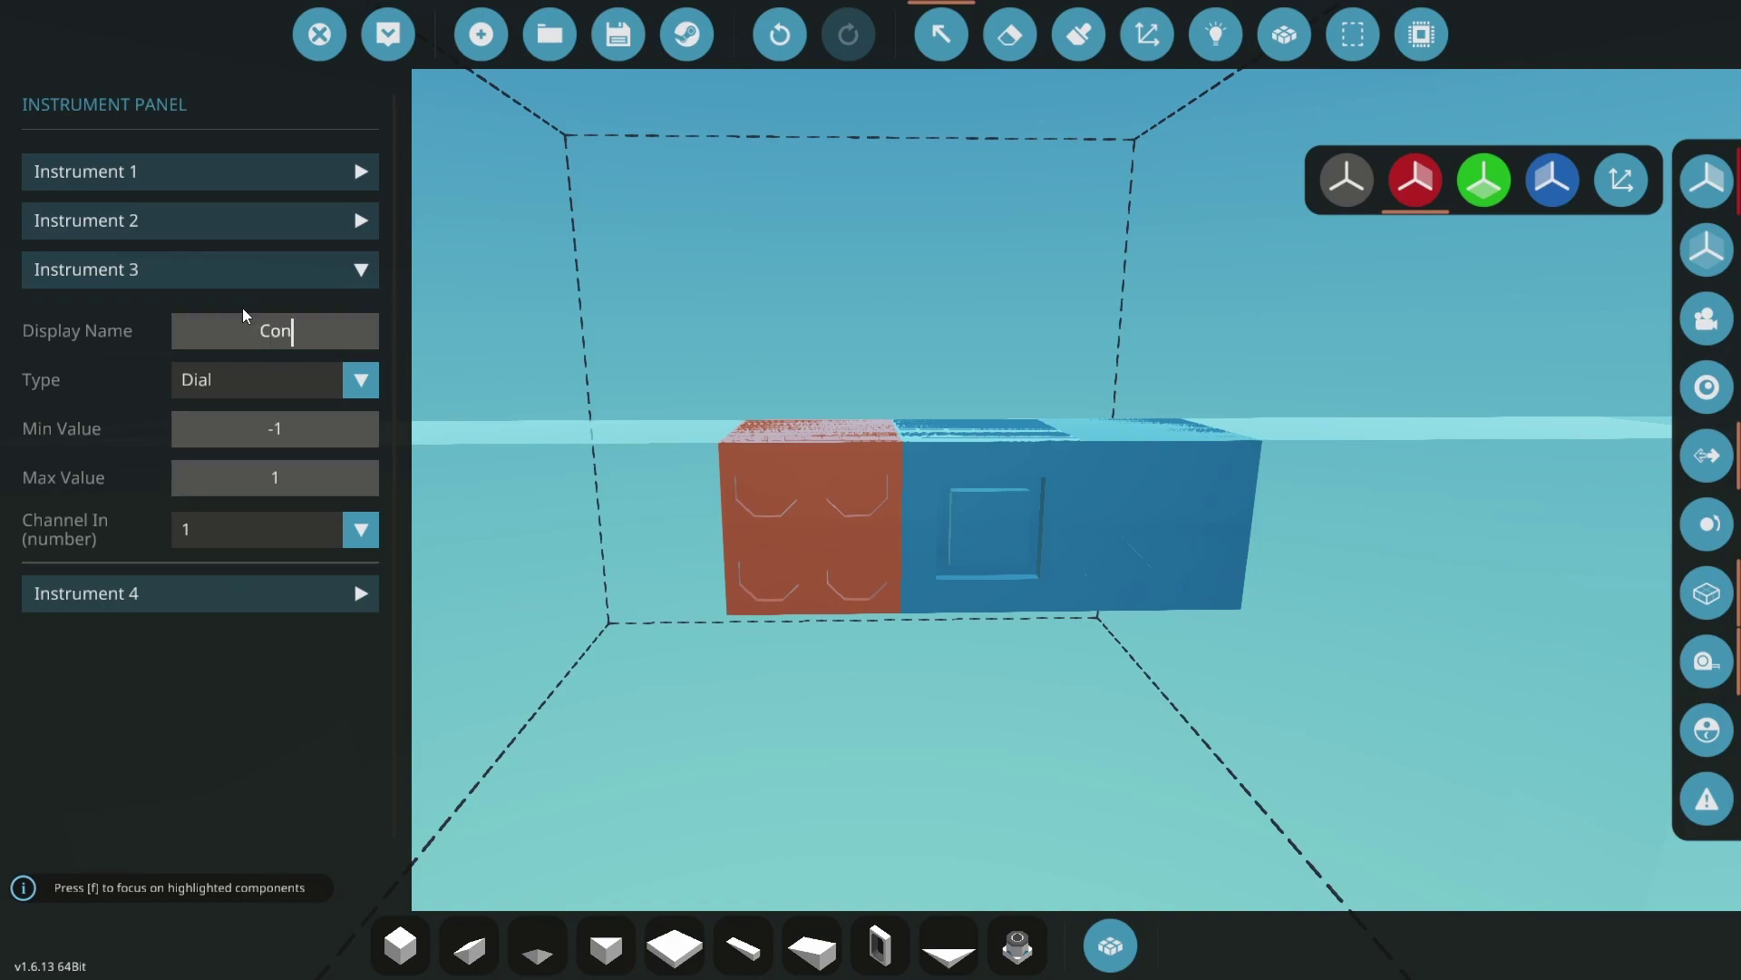
pyautogui.write('nectors Off')
pyautogui.click(227, 377)
pyautogui.click(226, 481)
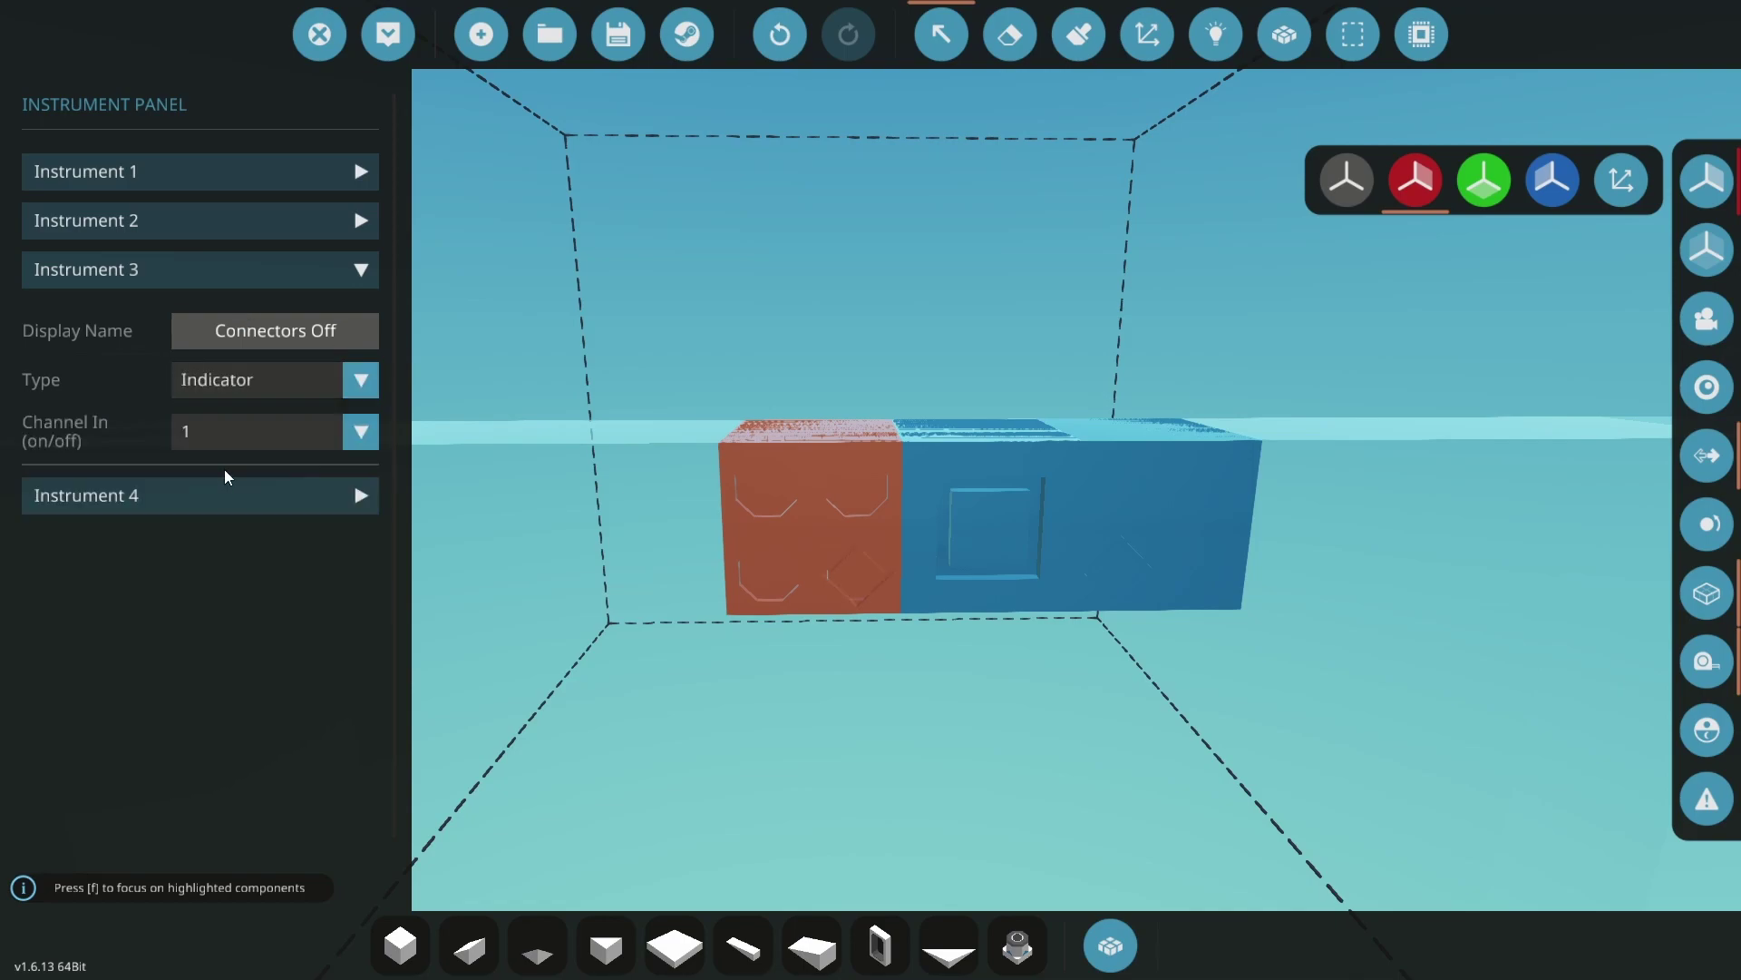
pyautogui.click(226, 433)
pyautogui.click(199, 497)
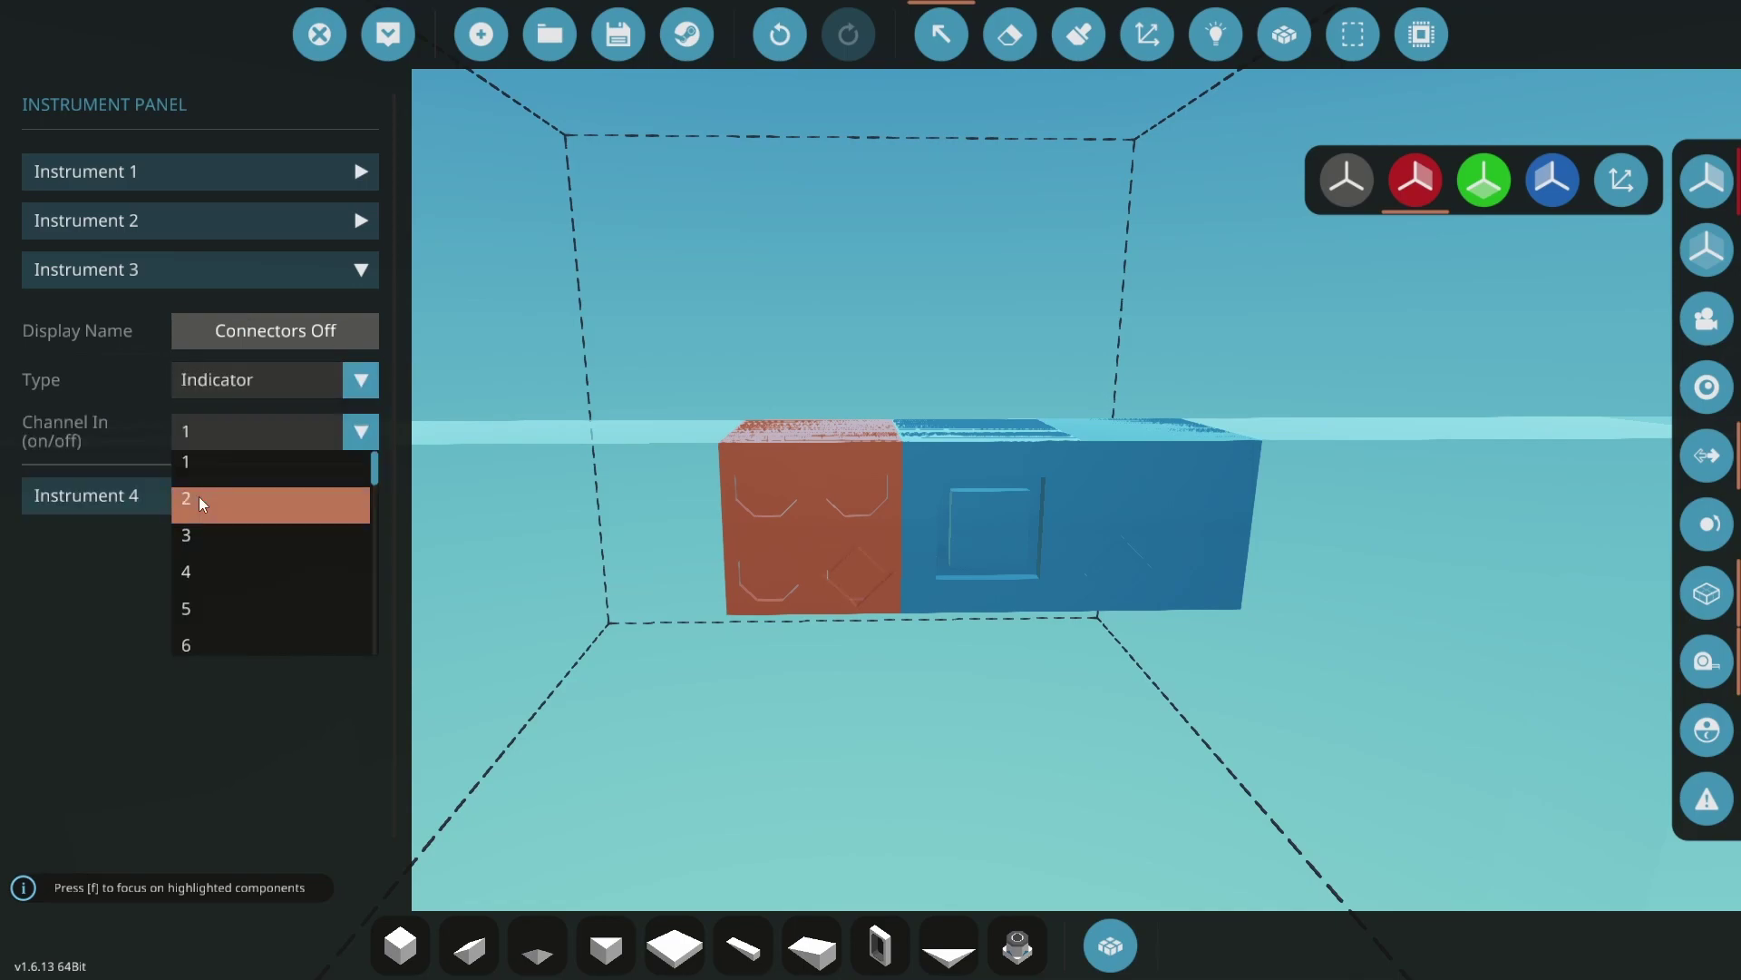
# Set Instruments 4, 2 and 1 of the "Connectors Off" panel to type None
pyautogui.click(220, 498)
pyautogui.click(227, 603)
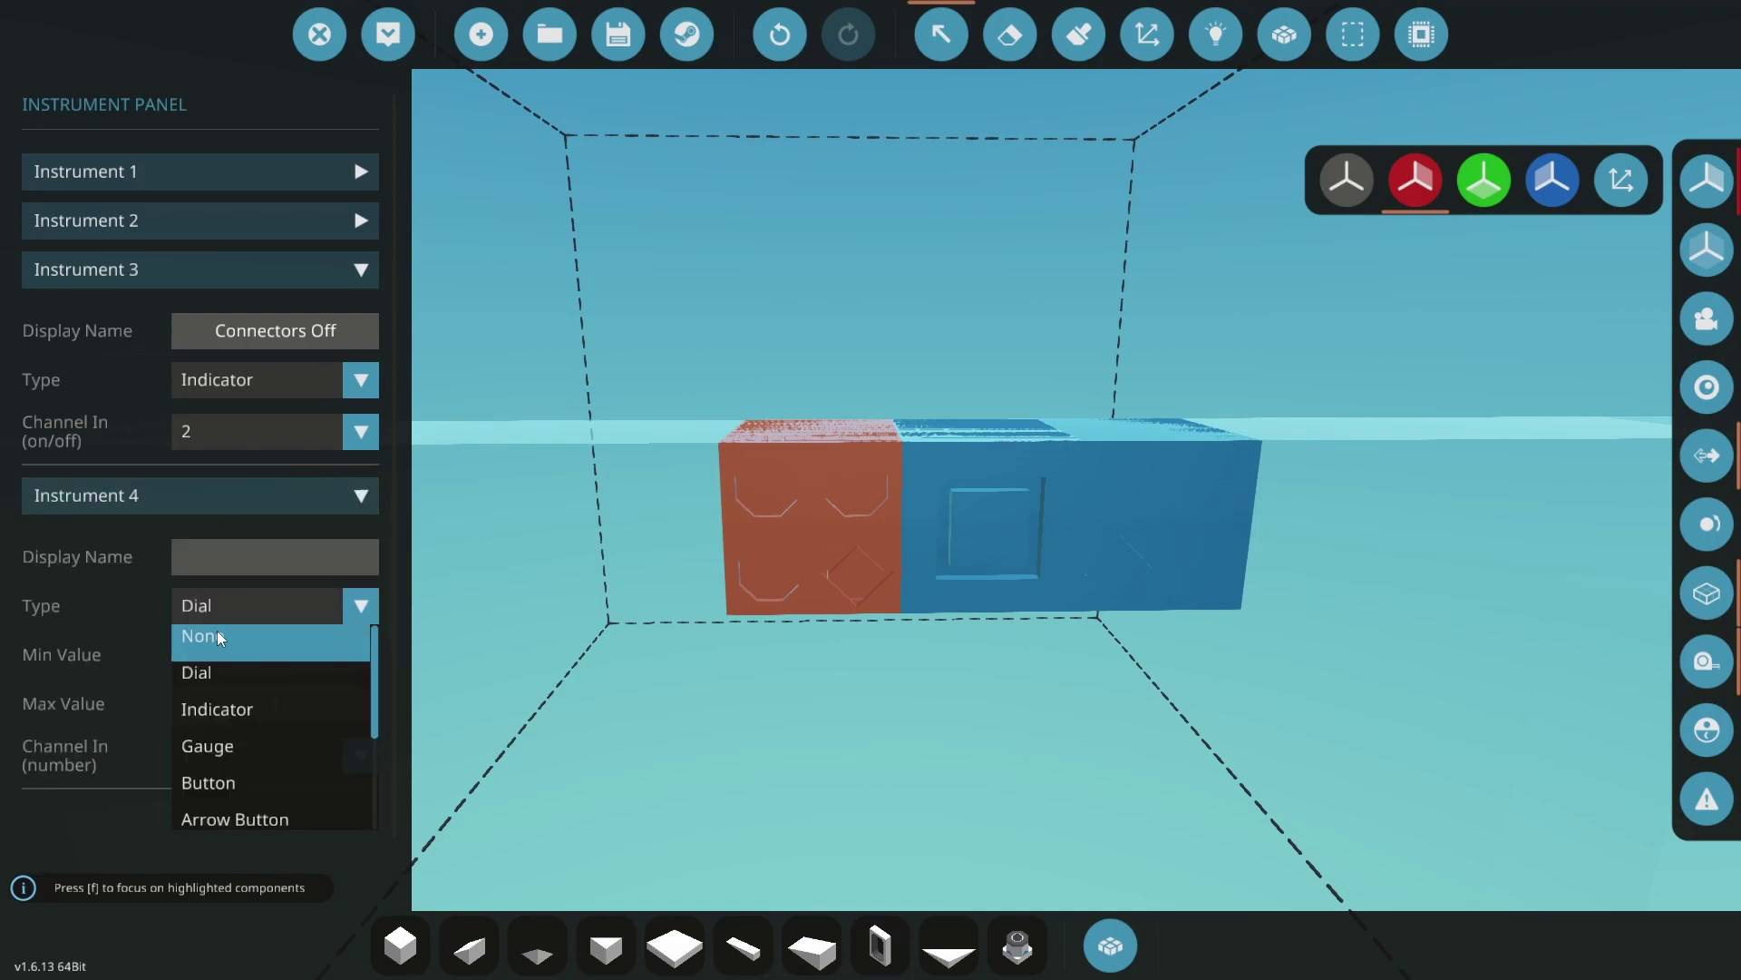
pyautogui.click(216, 632)
pyautogui.click(166, 224)
pyautogui.click(214, 330)
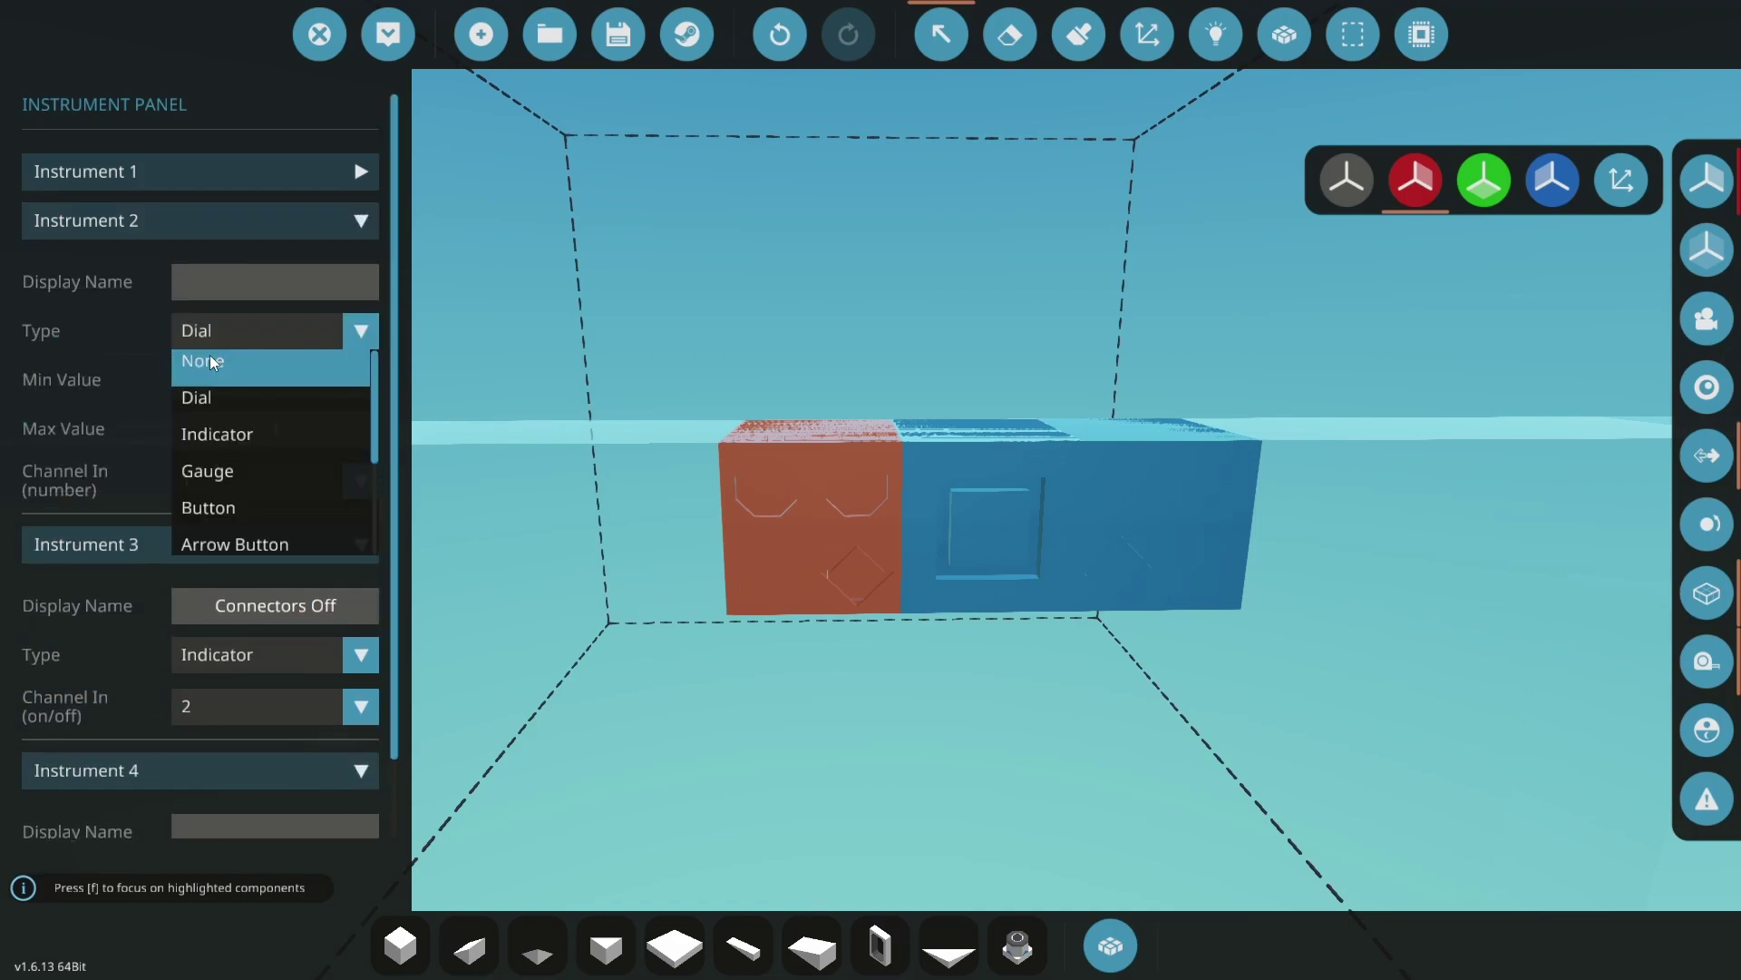
pyautogui.click(209, 356)
pyautogui.click(161, 177)
pyautogui.click(195, 282)
pyautogui.click(199, 312)
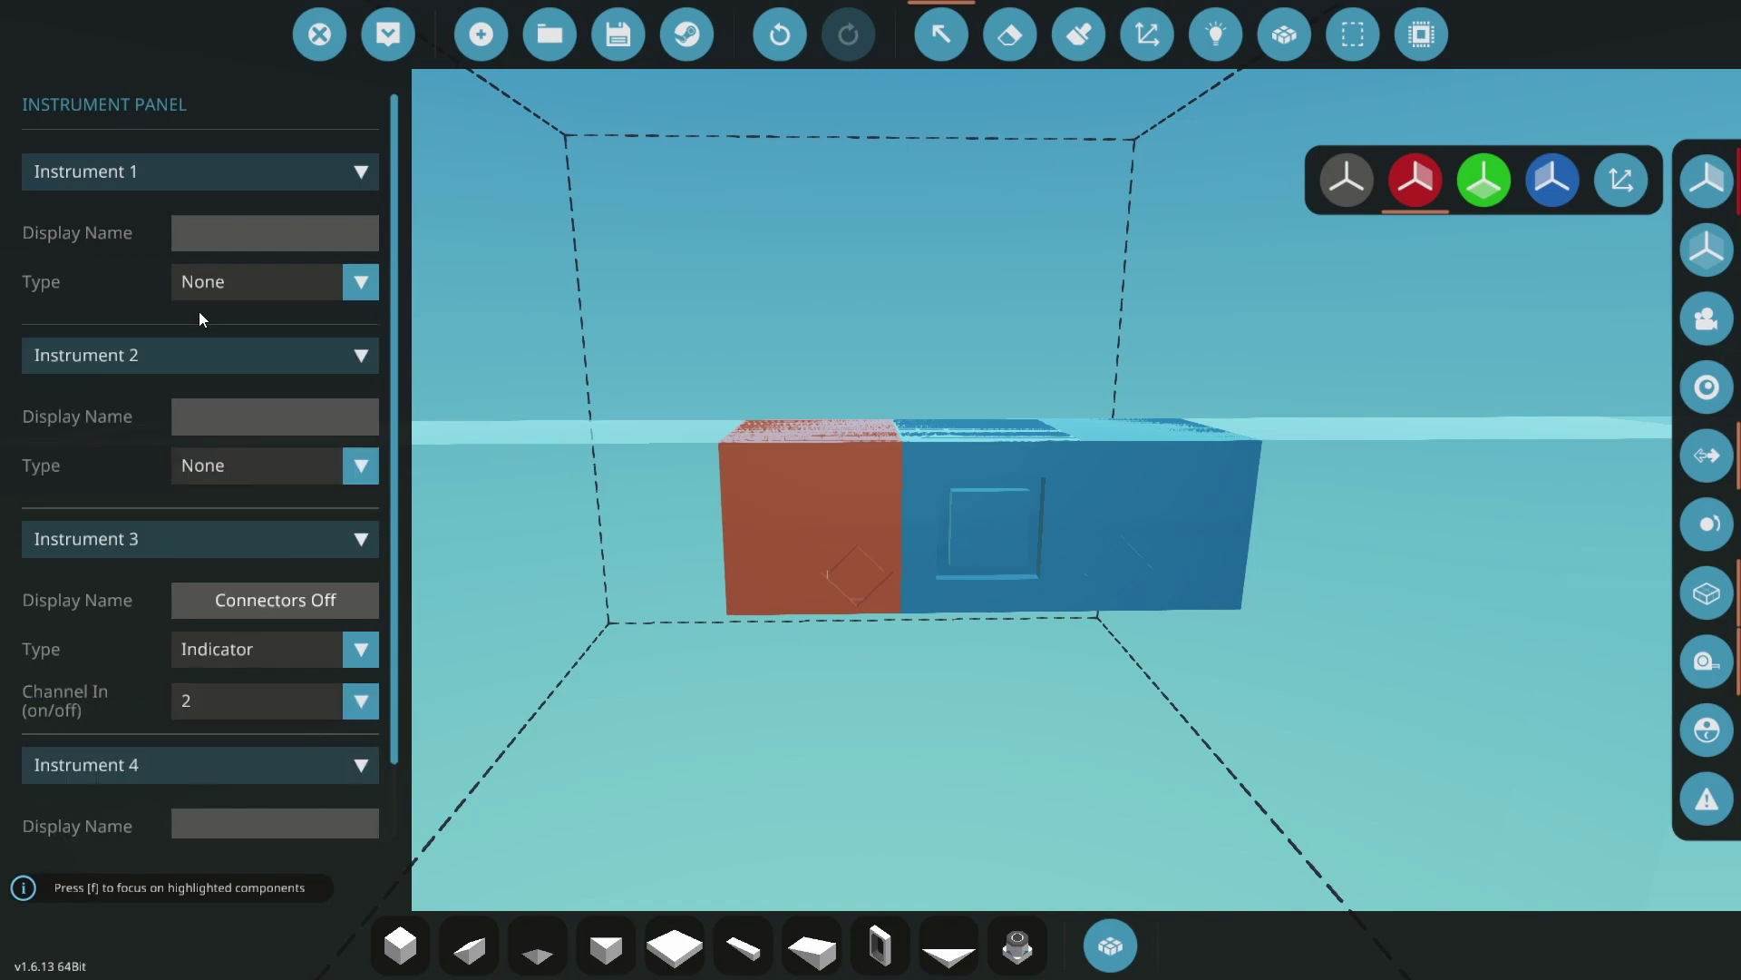
# Configure Instrument 1 of the panel right of the bottom row's push button as an Indicator named "Connectors On" on channel 3
pyautogui.press('w')
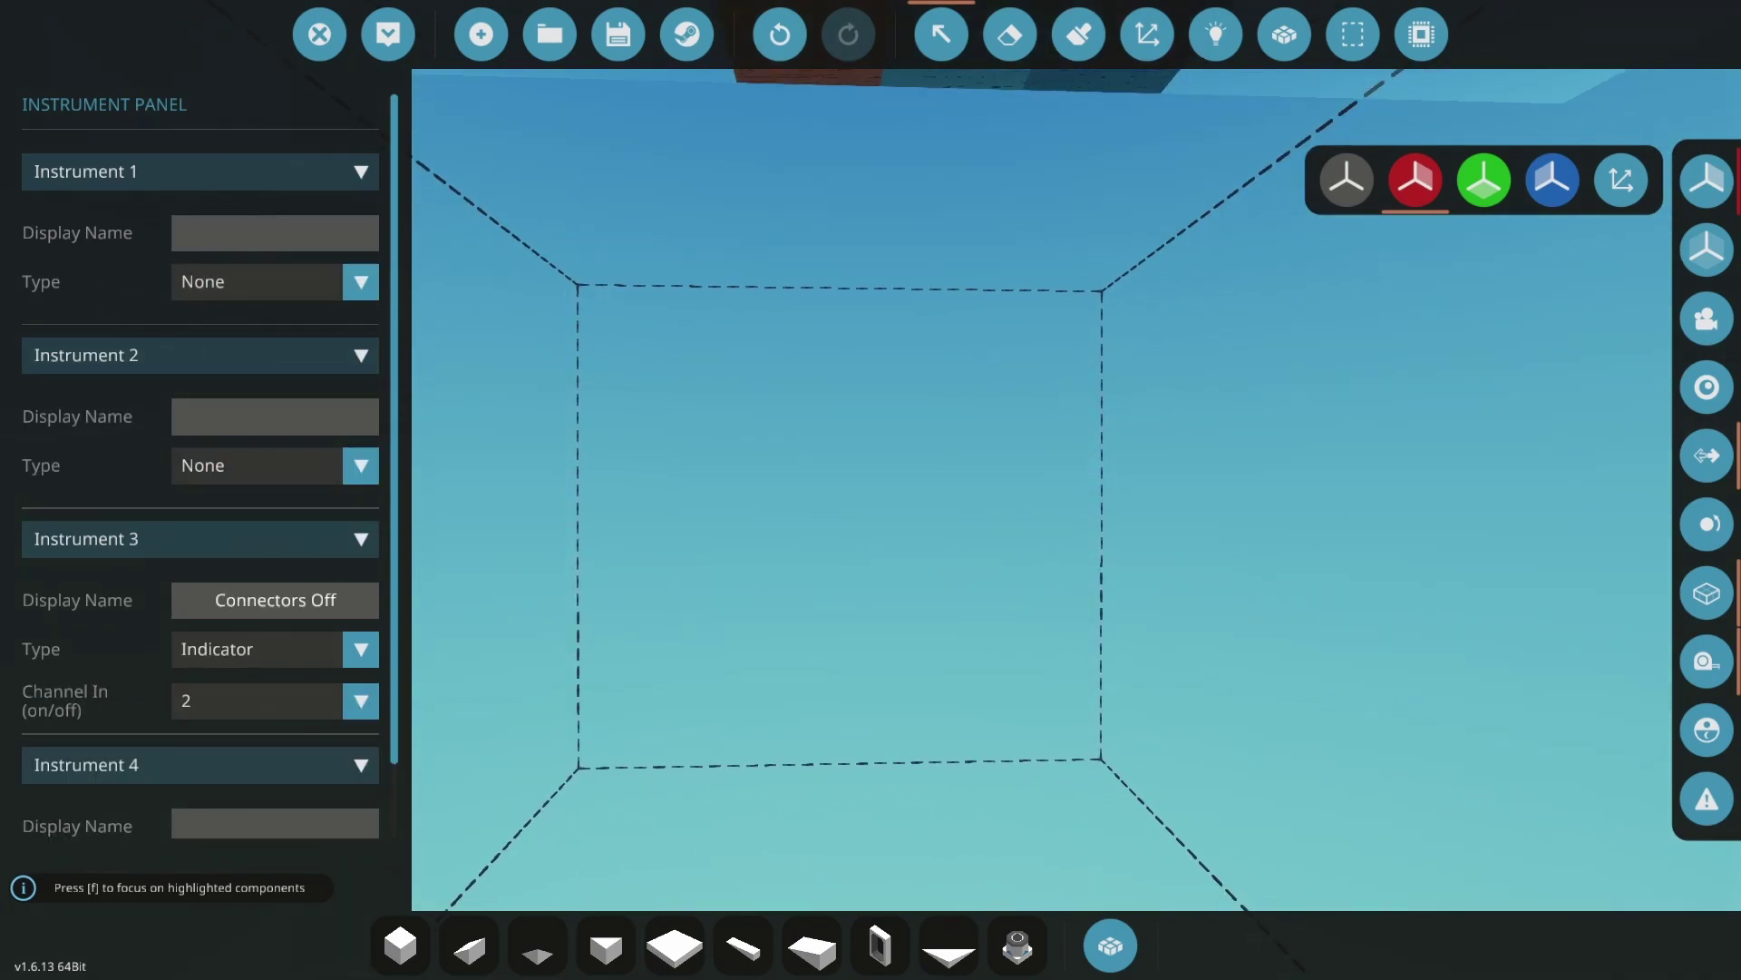
pyautogui.moveTo(1116, 291); pyautogui.dragTo(1041, 350)
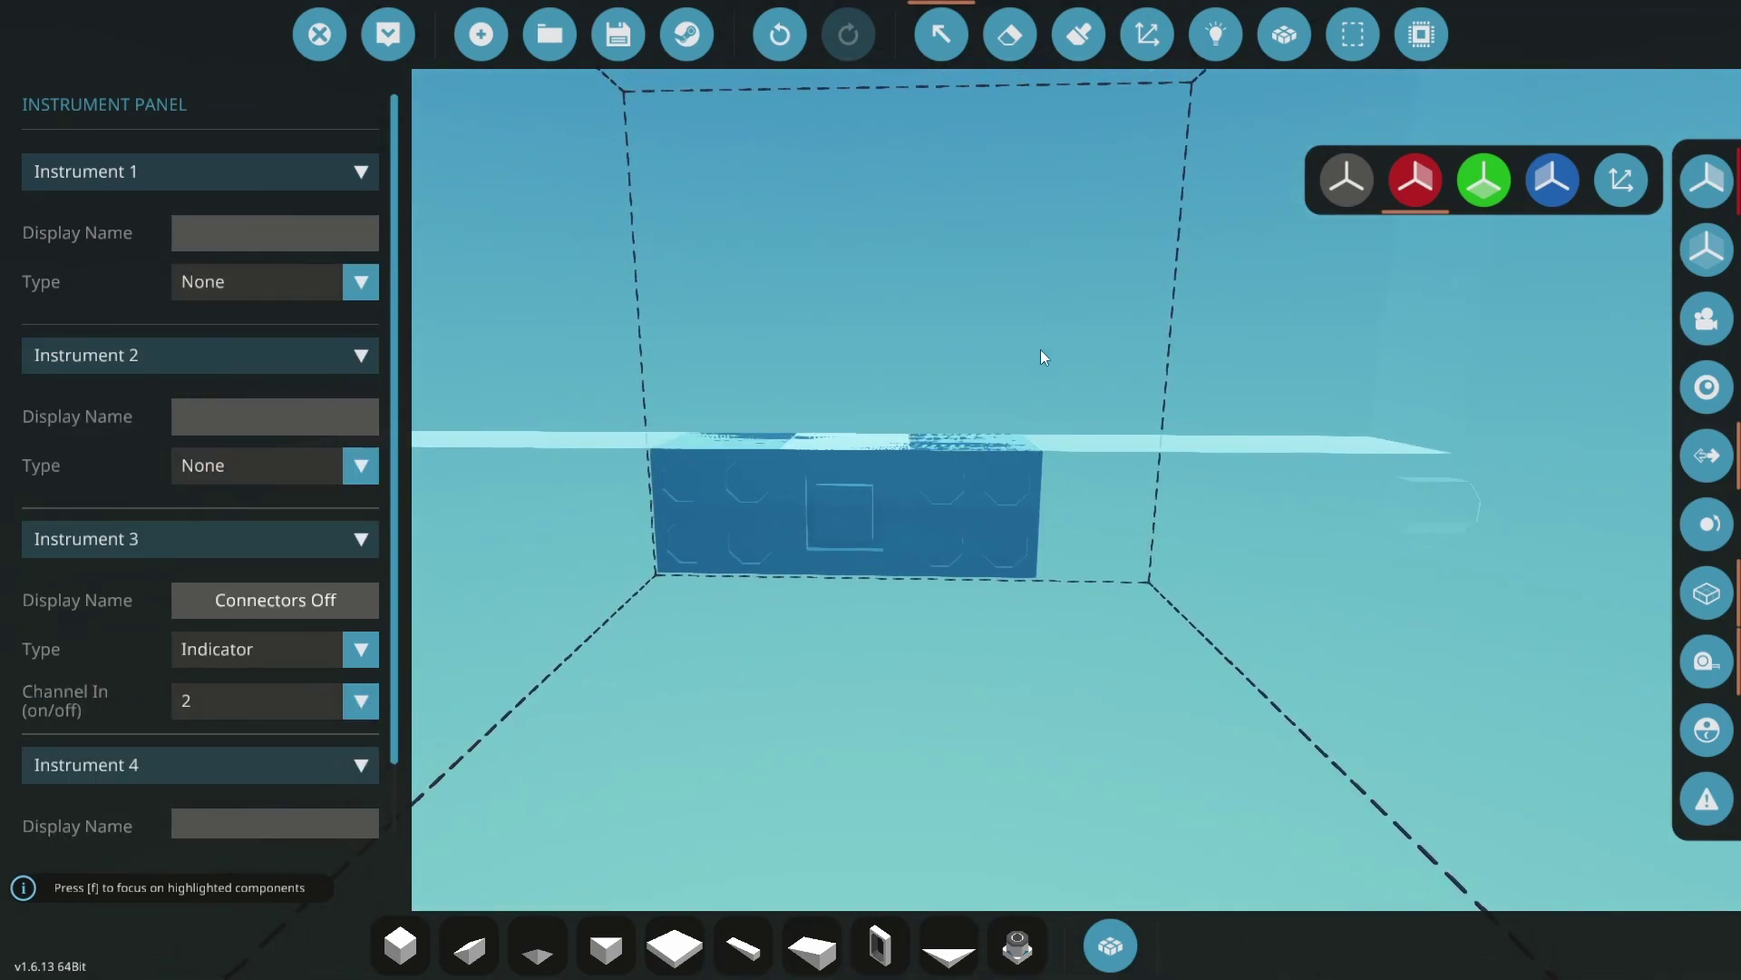
pyautogui.click(983, 474)
pyautogui.click(192, 171)
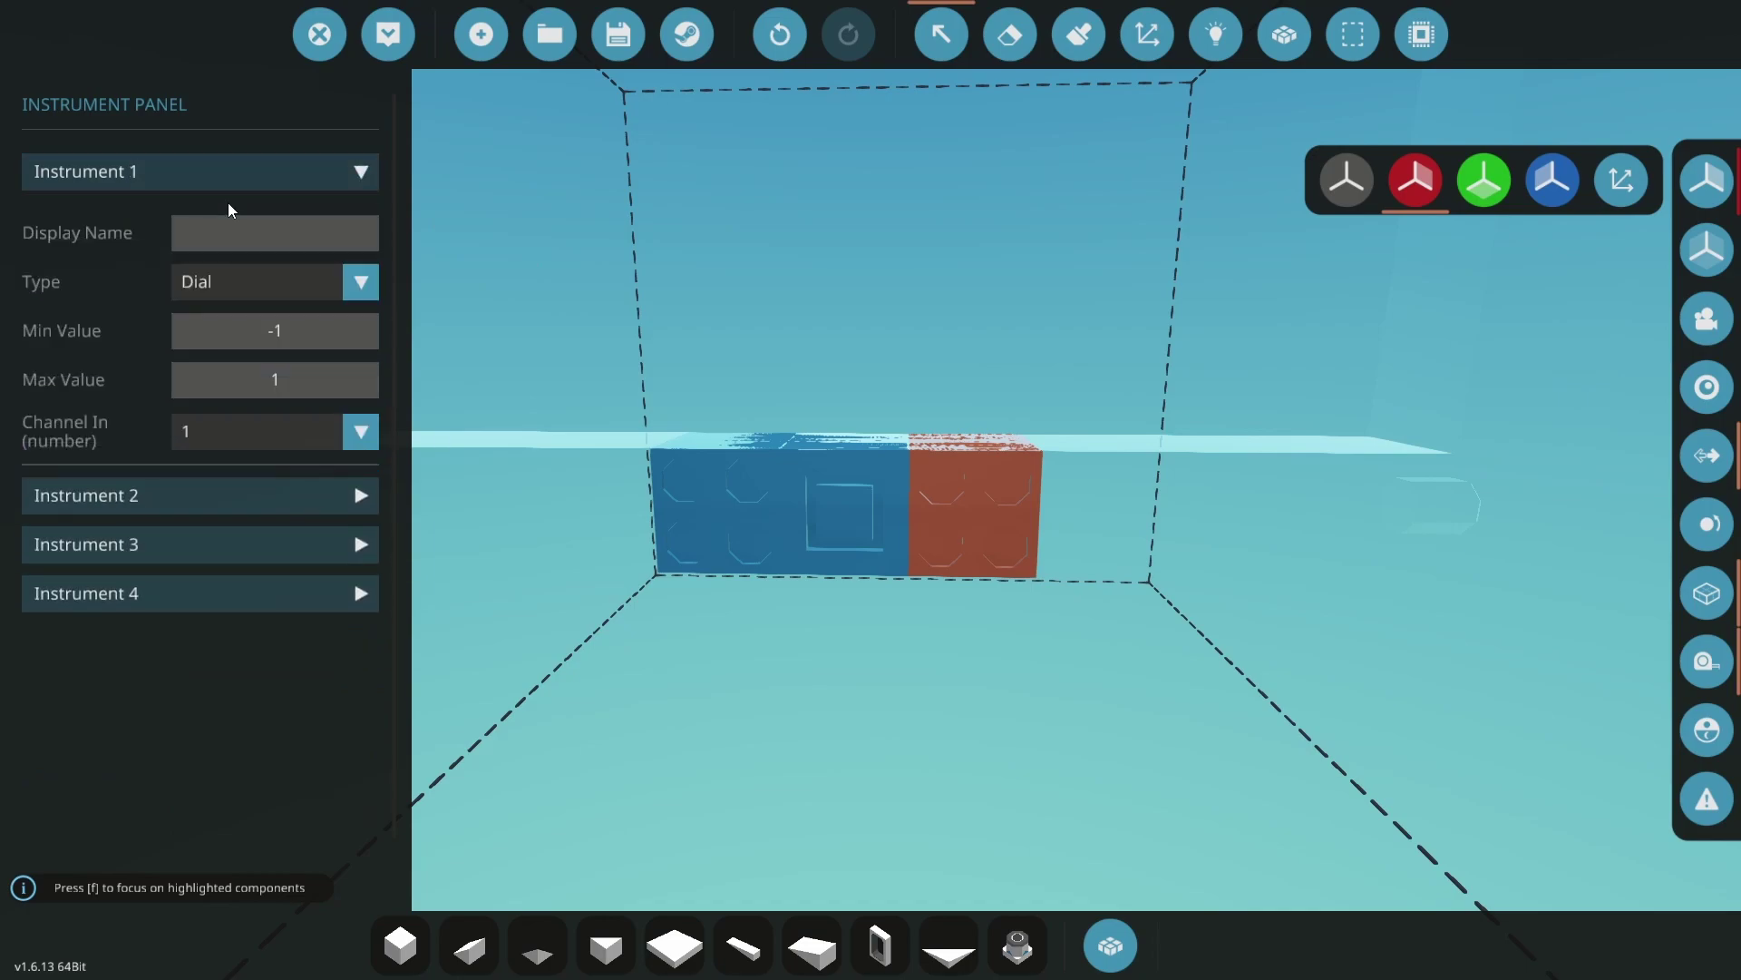
pyautogui.click(263, 236)
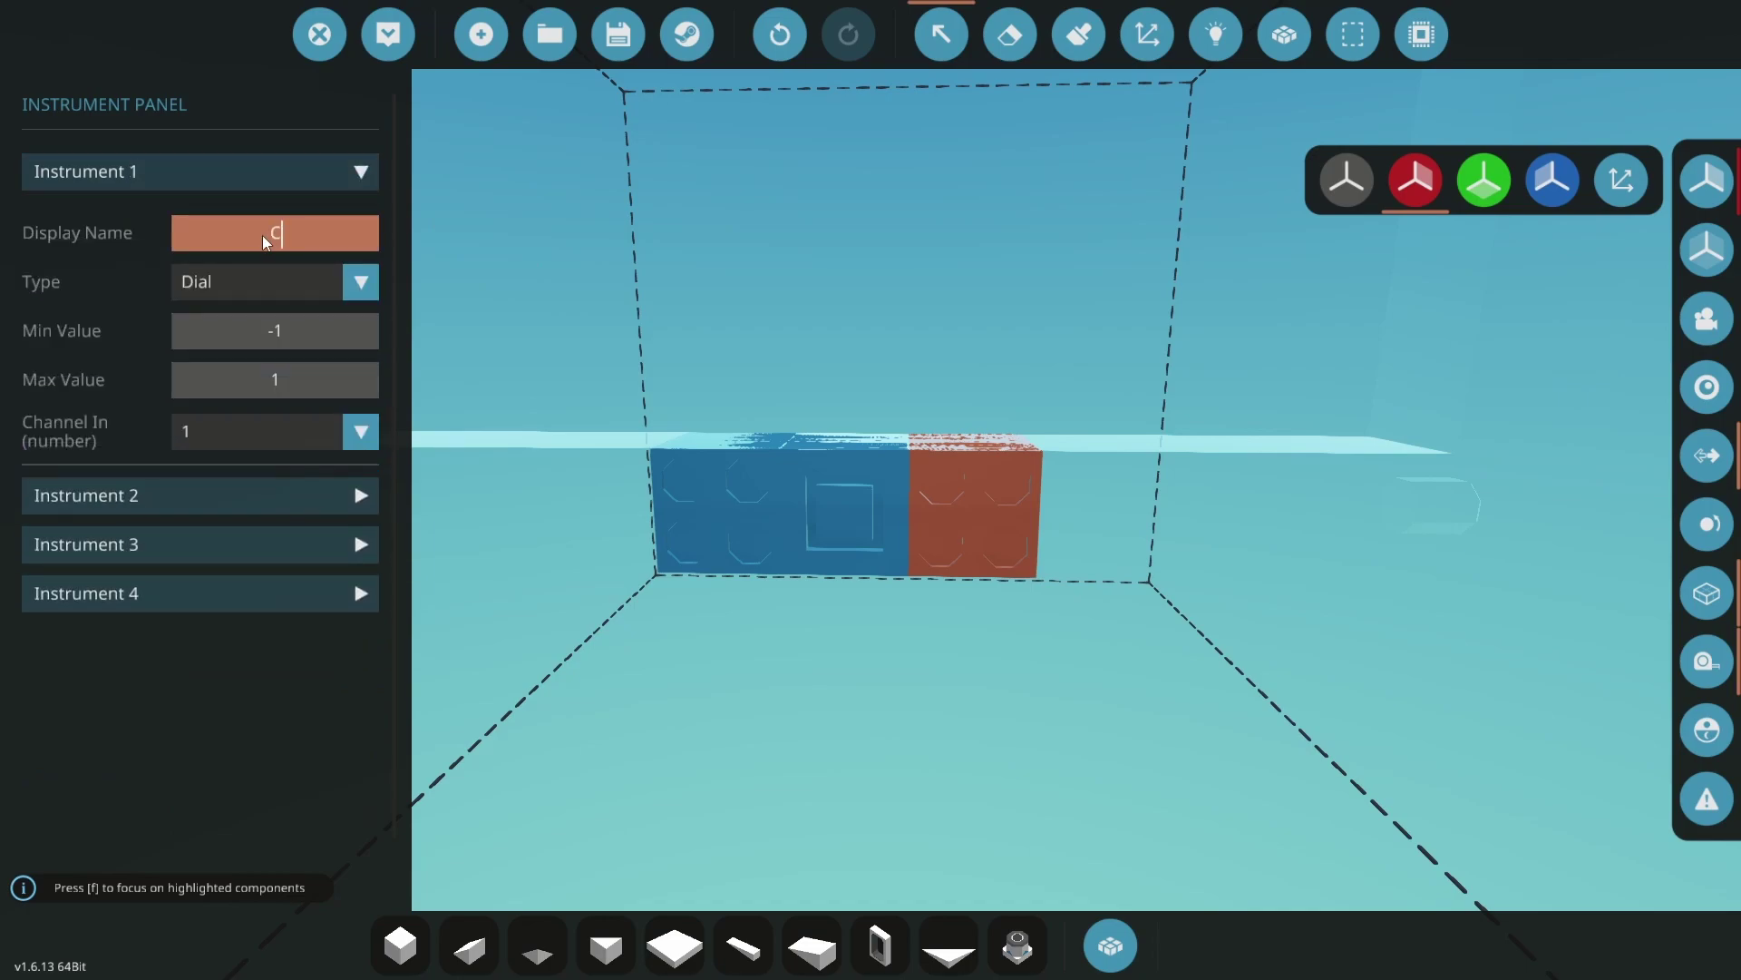
pyautogui.write('Connectors On')
pyautogui.click(242, 280)
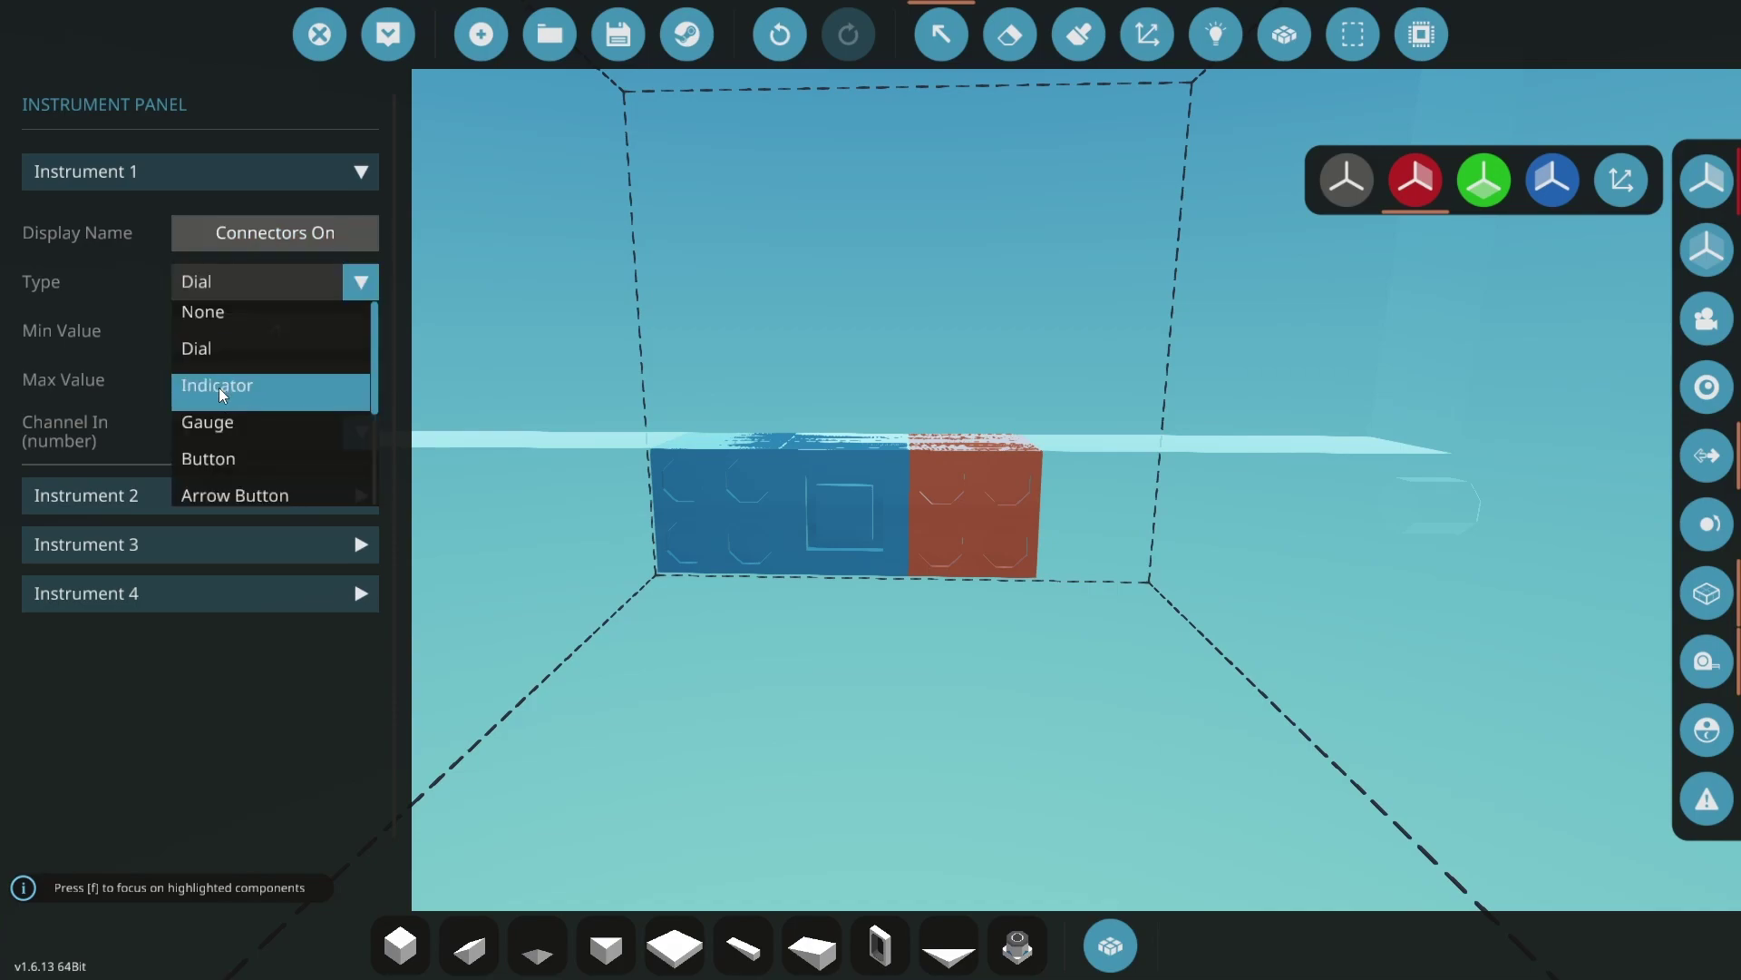
pyautogui.click(220, 389)
pyautogui.click(232, 332)
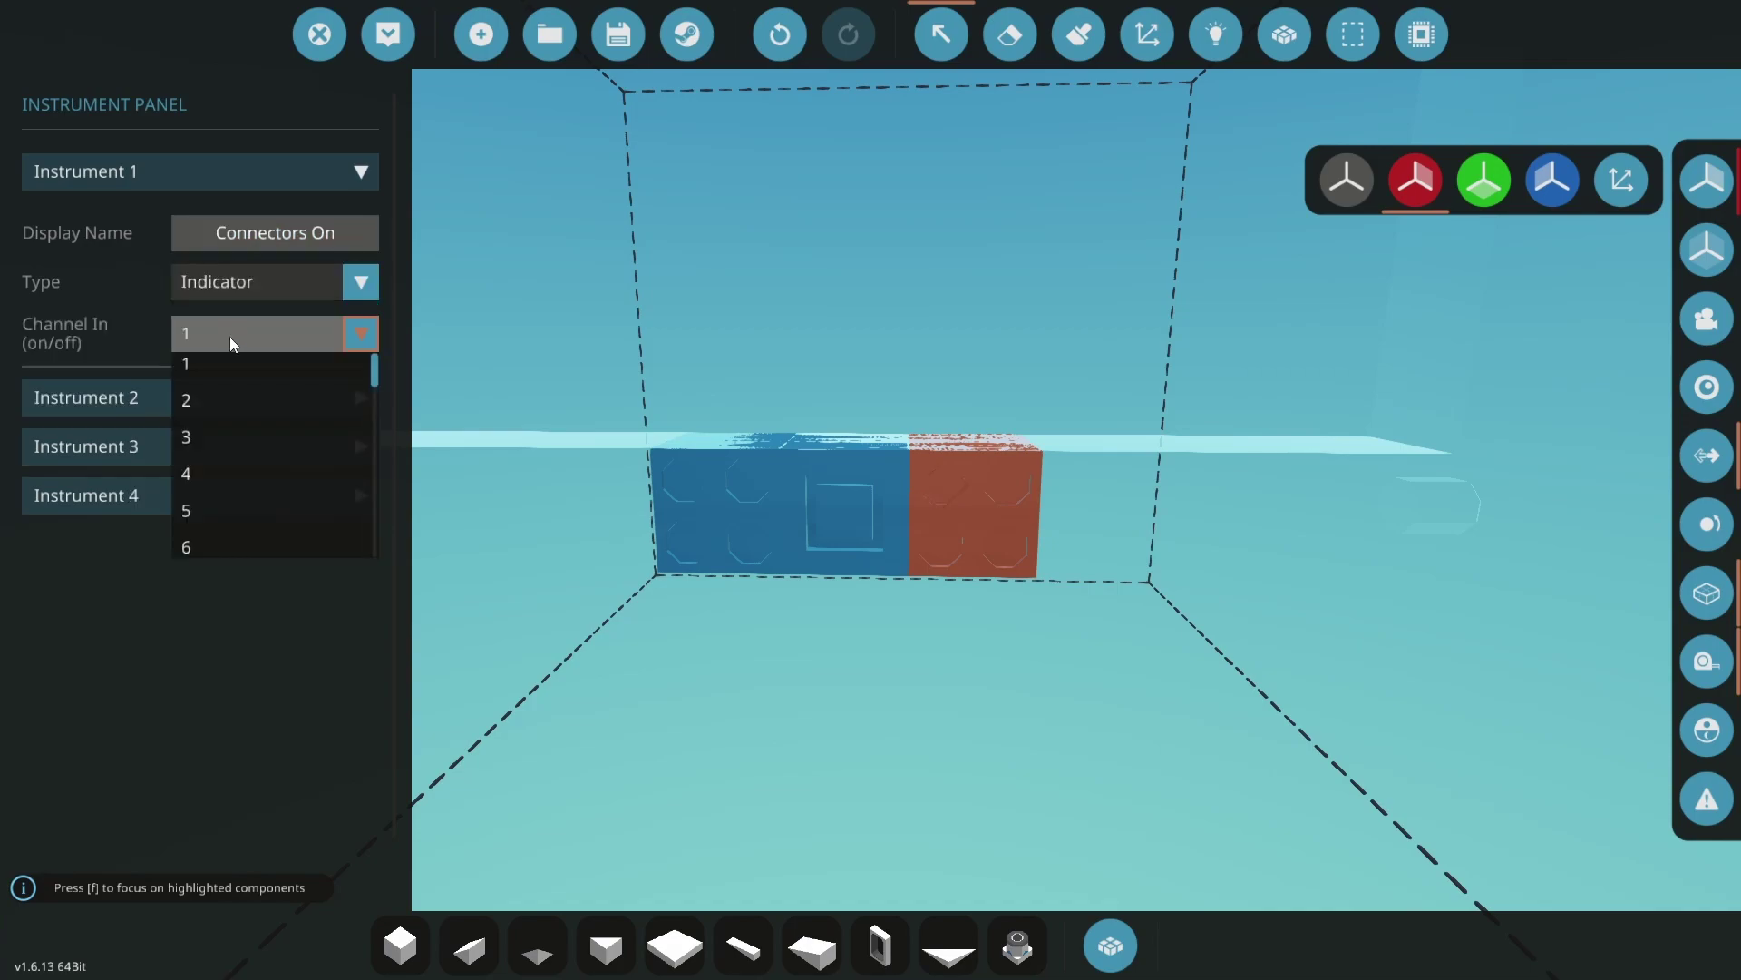
pyautogui.click(204, 437)
# Set Instruments 2, 3 and 4 of the bottom row's "Connectors On" panel to type None
pyautogui.click(177, 400)
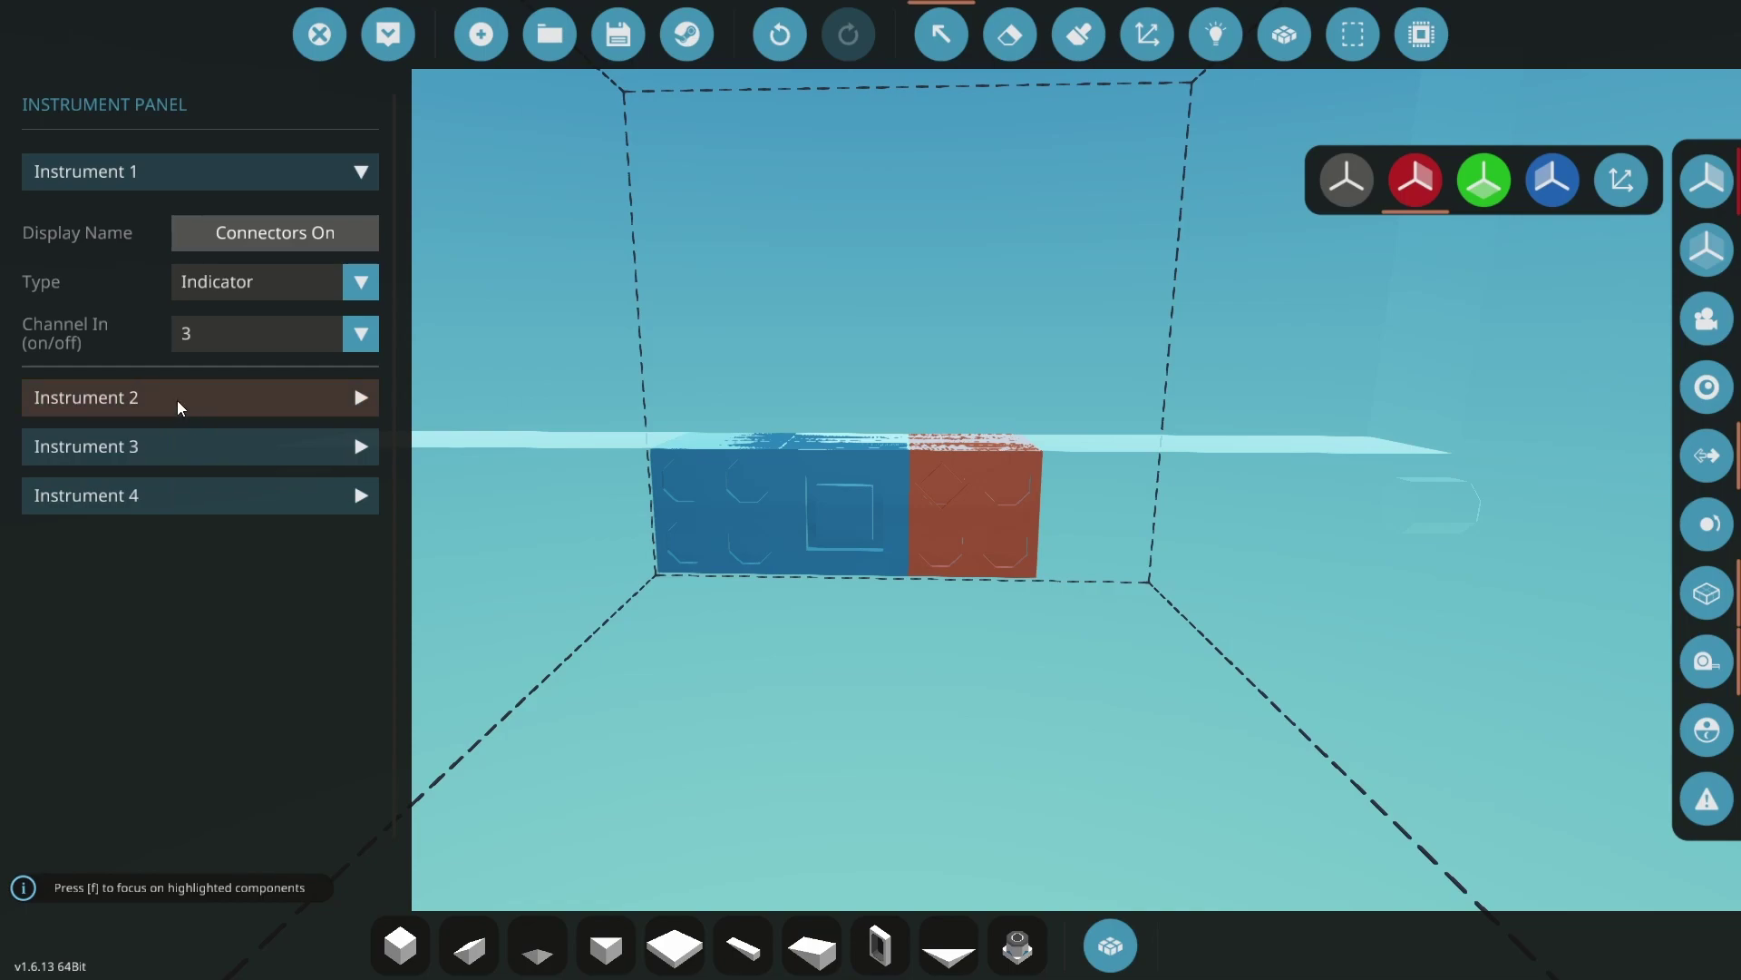
pyautogui.click(197, 508)
pyautogui.click(196, 538)
pyautogui.click(196, 580)
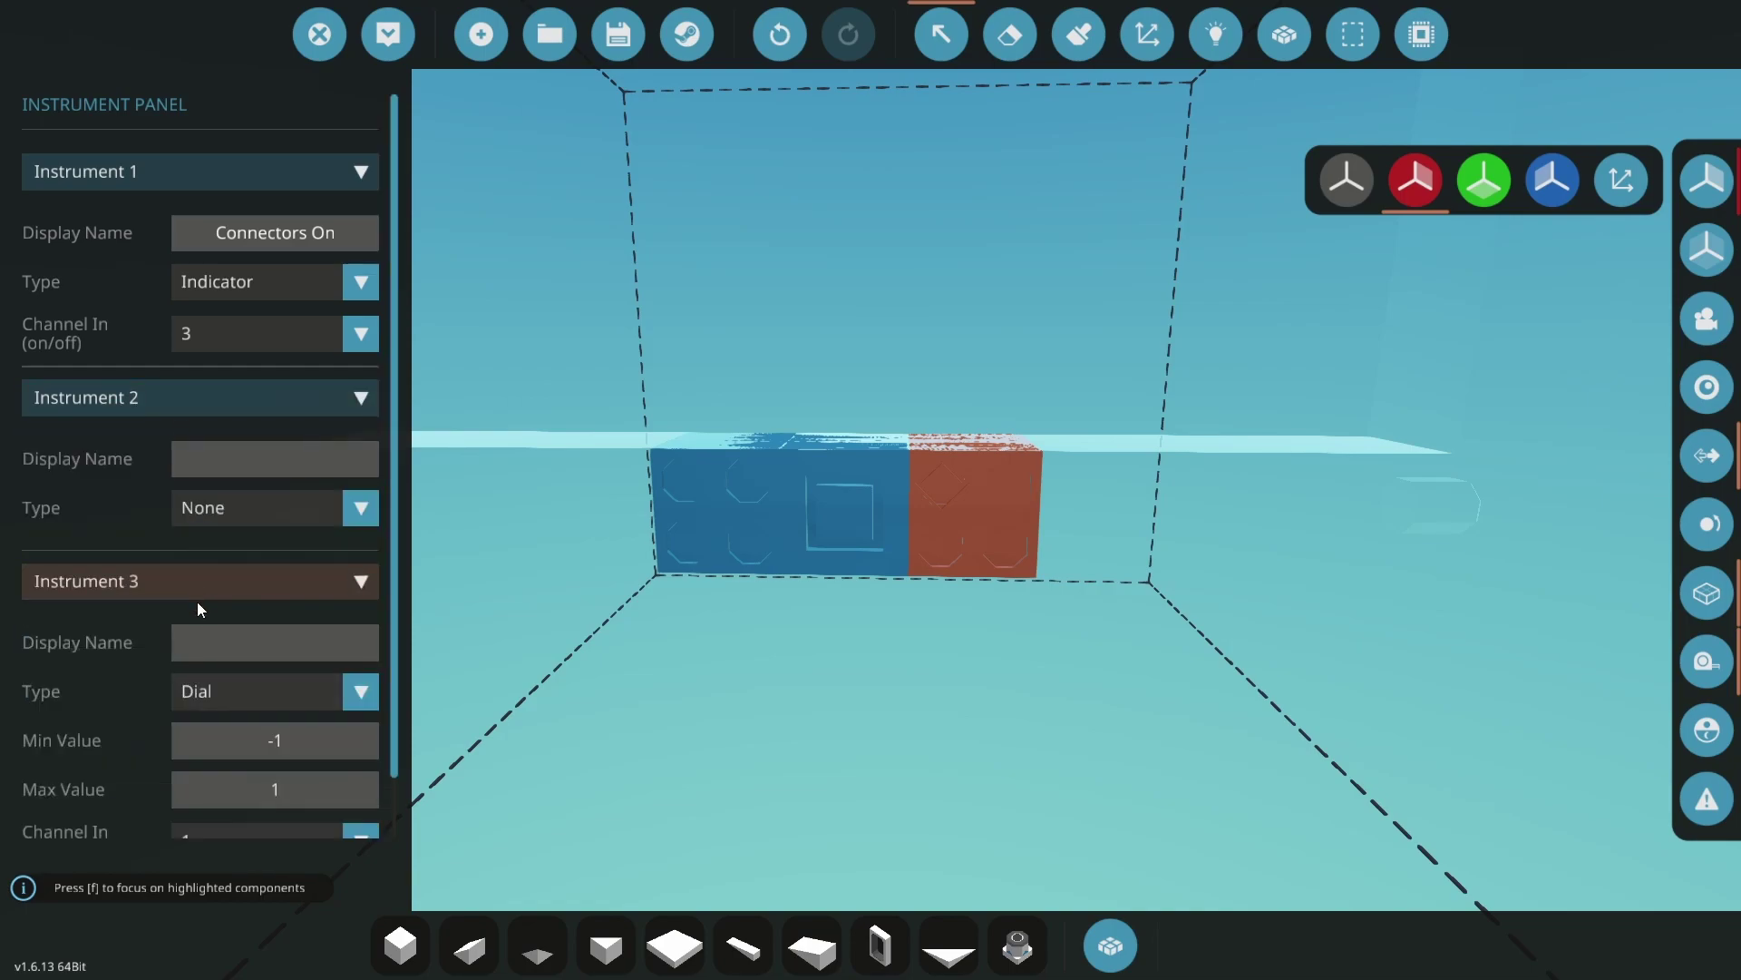
pyautogui.click(219, 689)
pyautogui.click(210, 721)
pyautogui.click(200, 760)
pyautogui.scroll(-2, 199, 765)
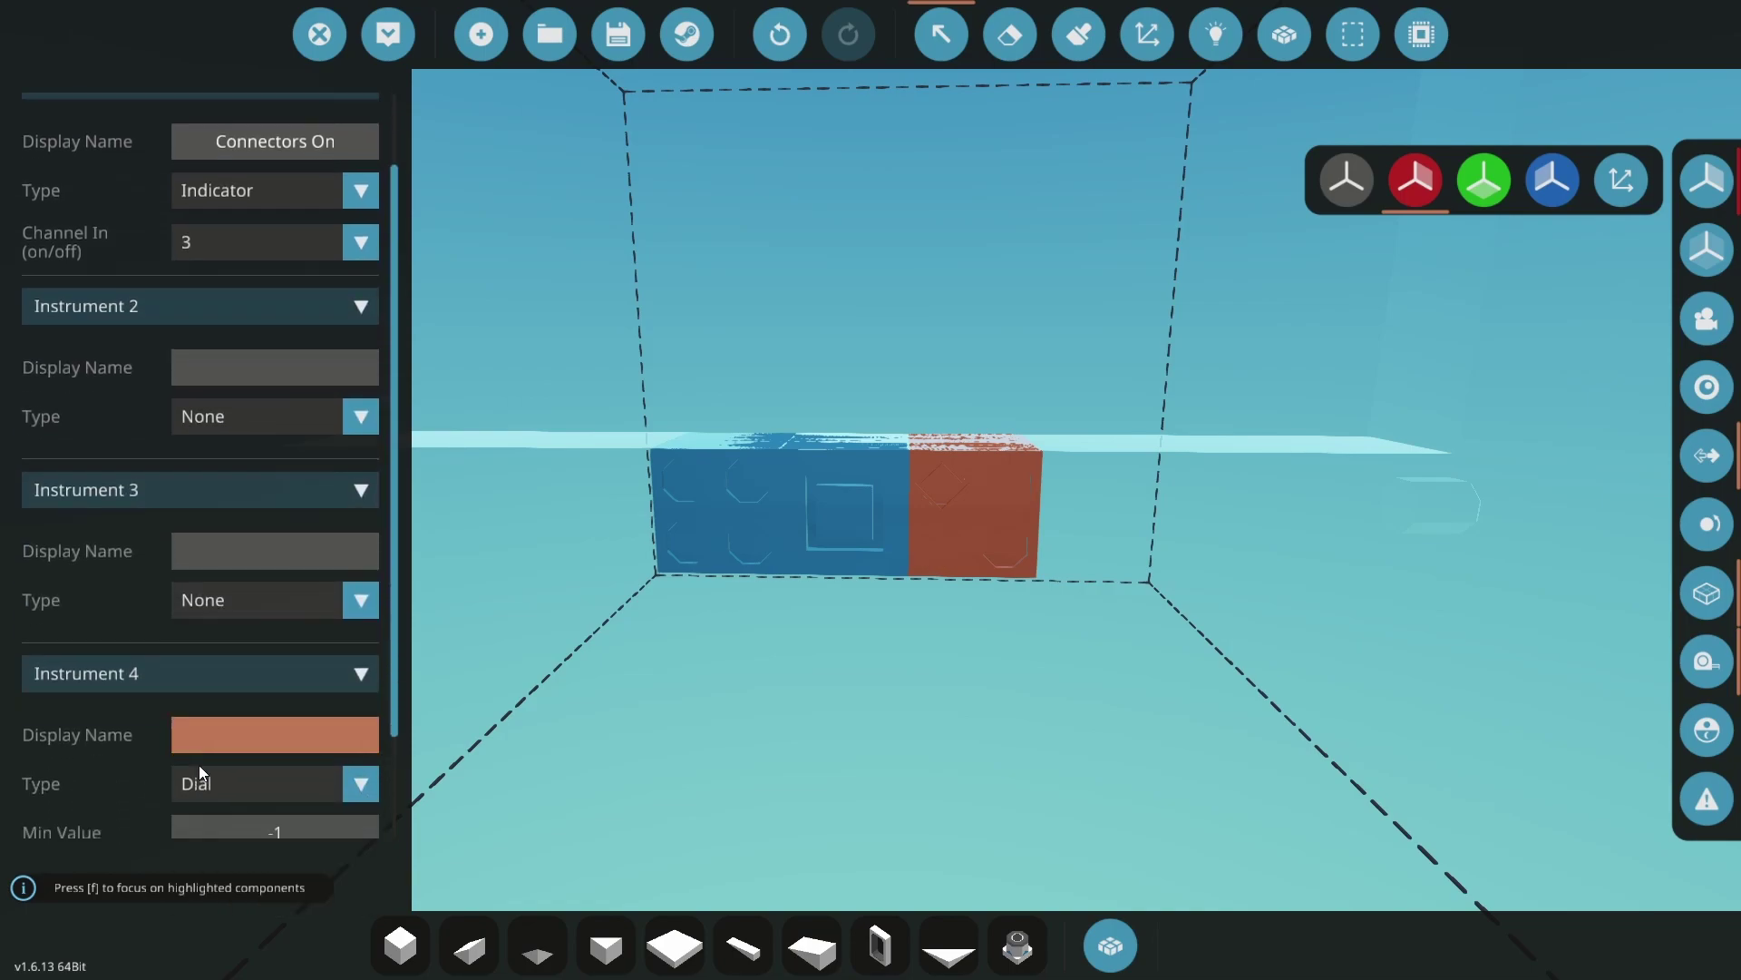
pyautogui.click(205, 742)
pyautogui.click(205, 513)
pyautogui.scroll(1, 205, 508)
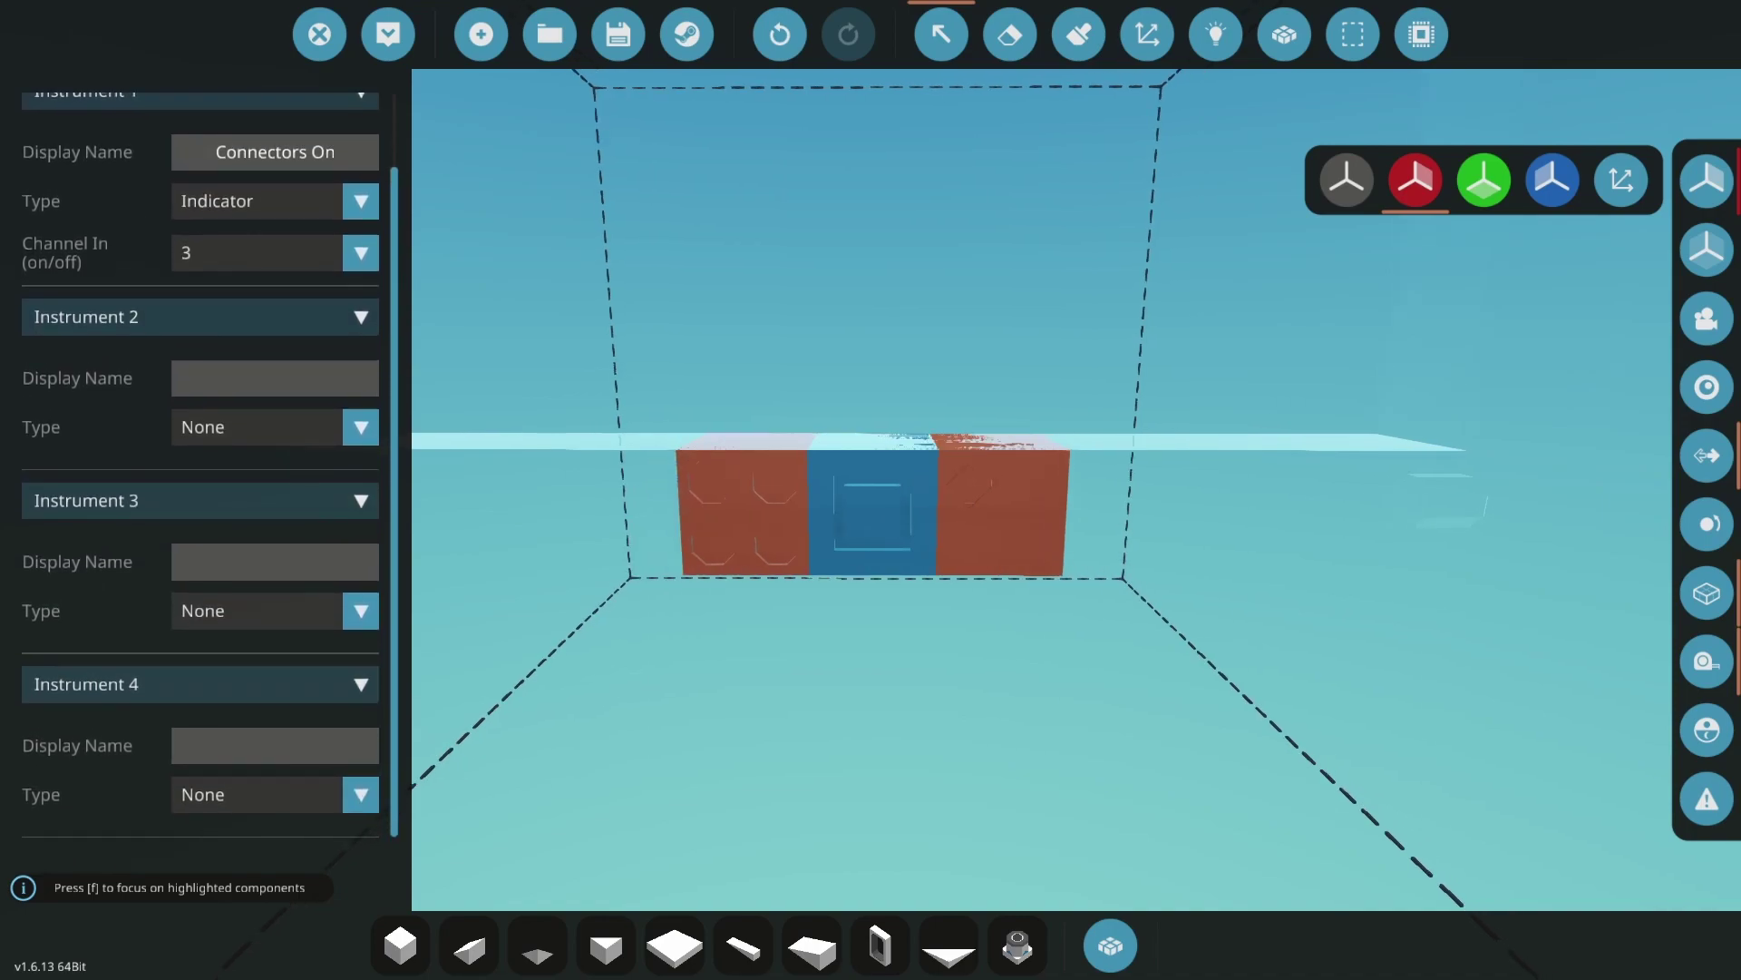
# Configure Instrument 1 of the panel left of the bottom push button as an Indicator named "Connectors Off" on channel 4
pyautogui.click(1093, 508)
pyautogui.click(256, 172)
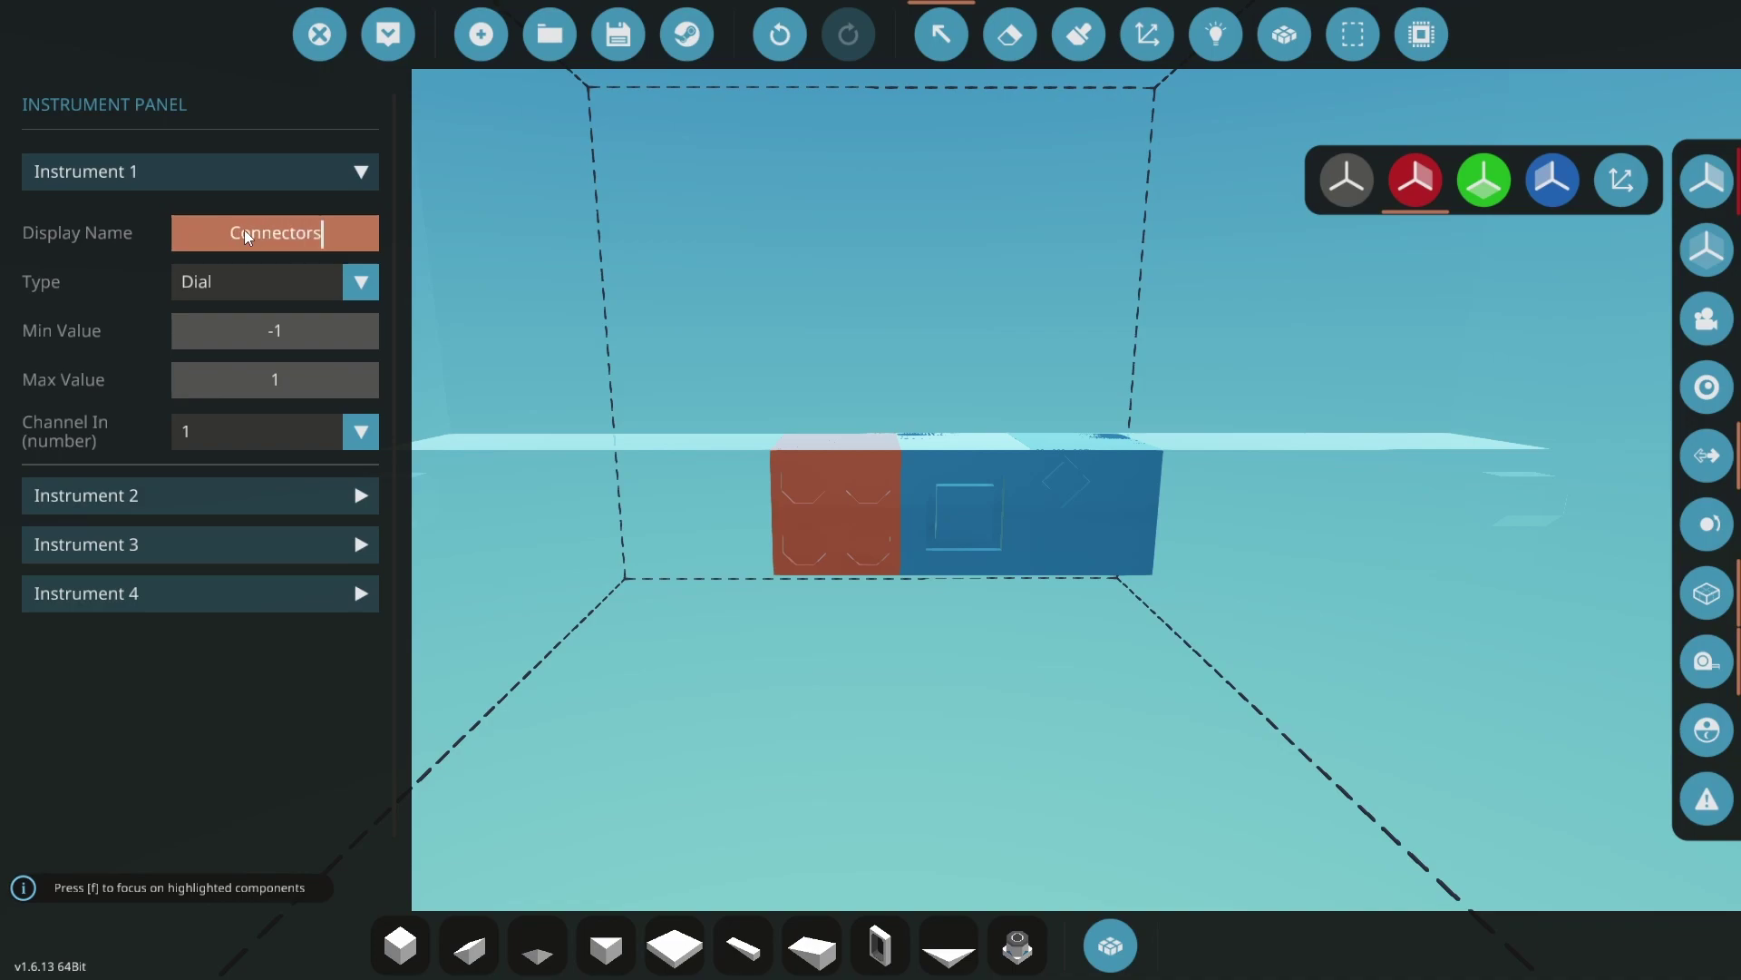
pyautogui.click(198, 276)
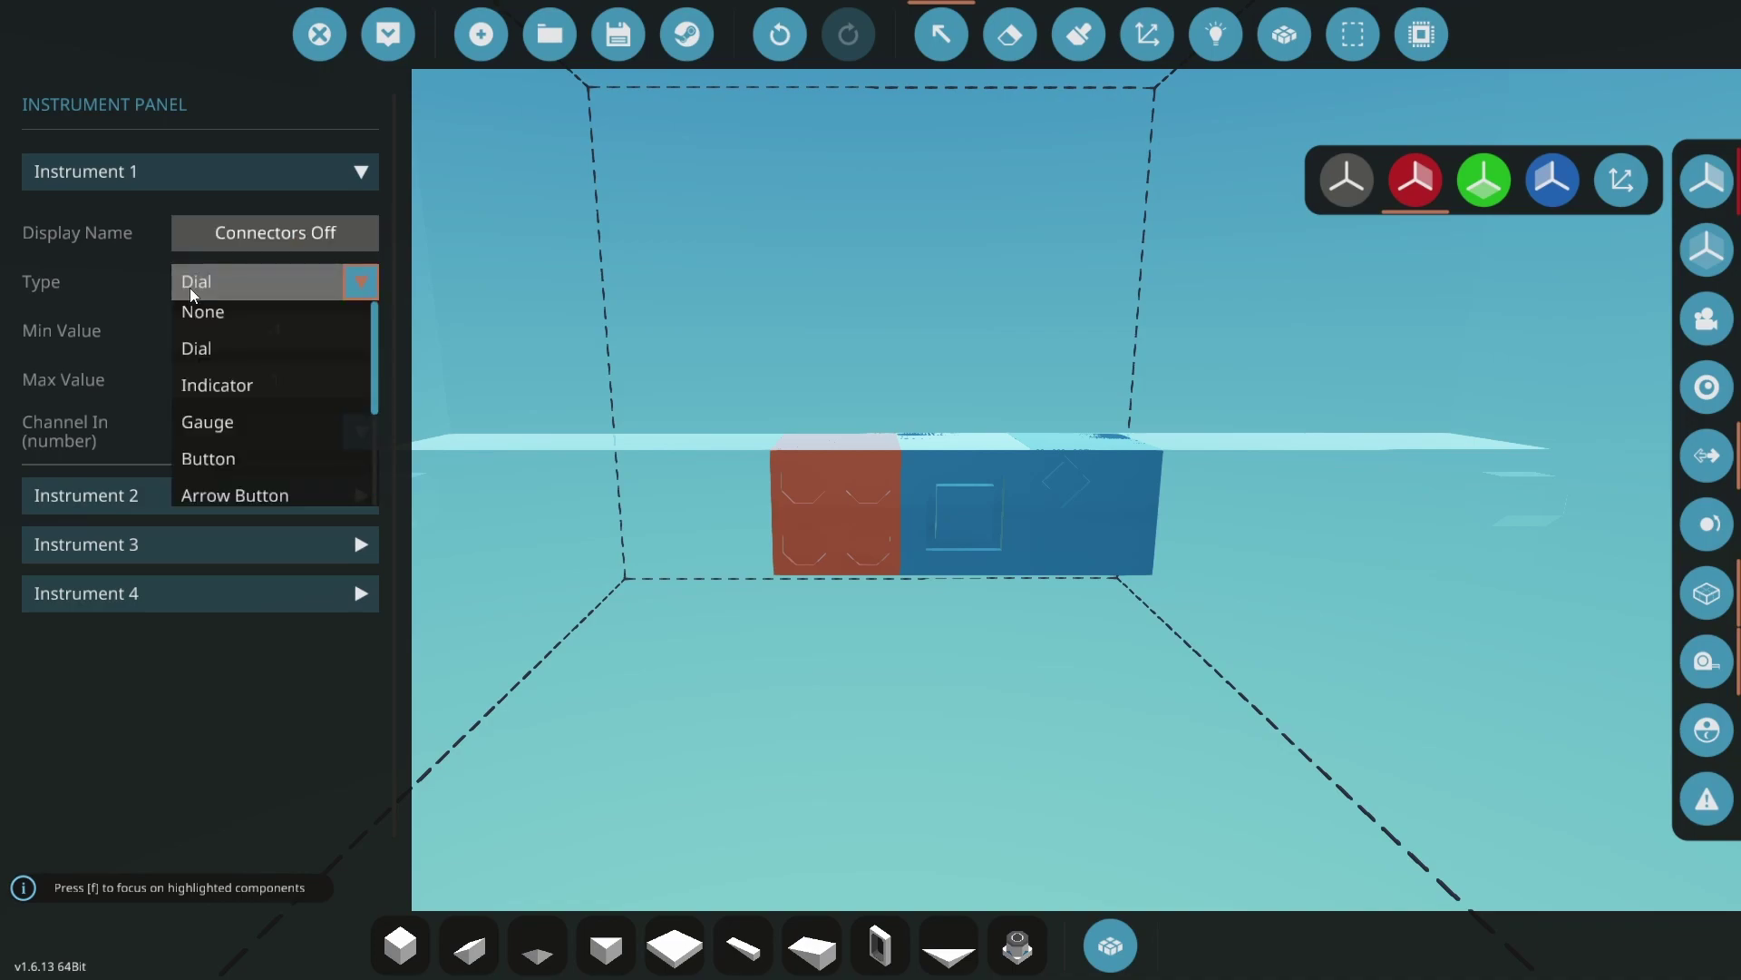
pyautogui.click(239, 390)
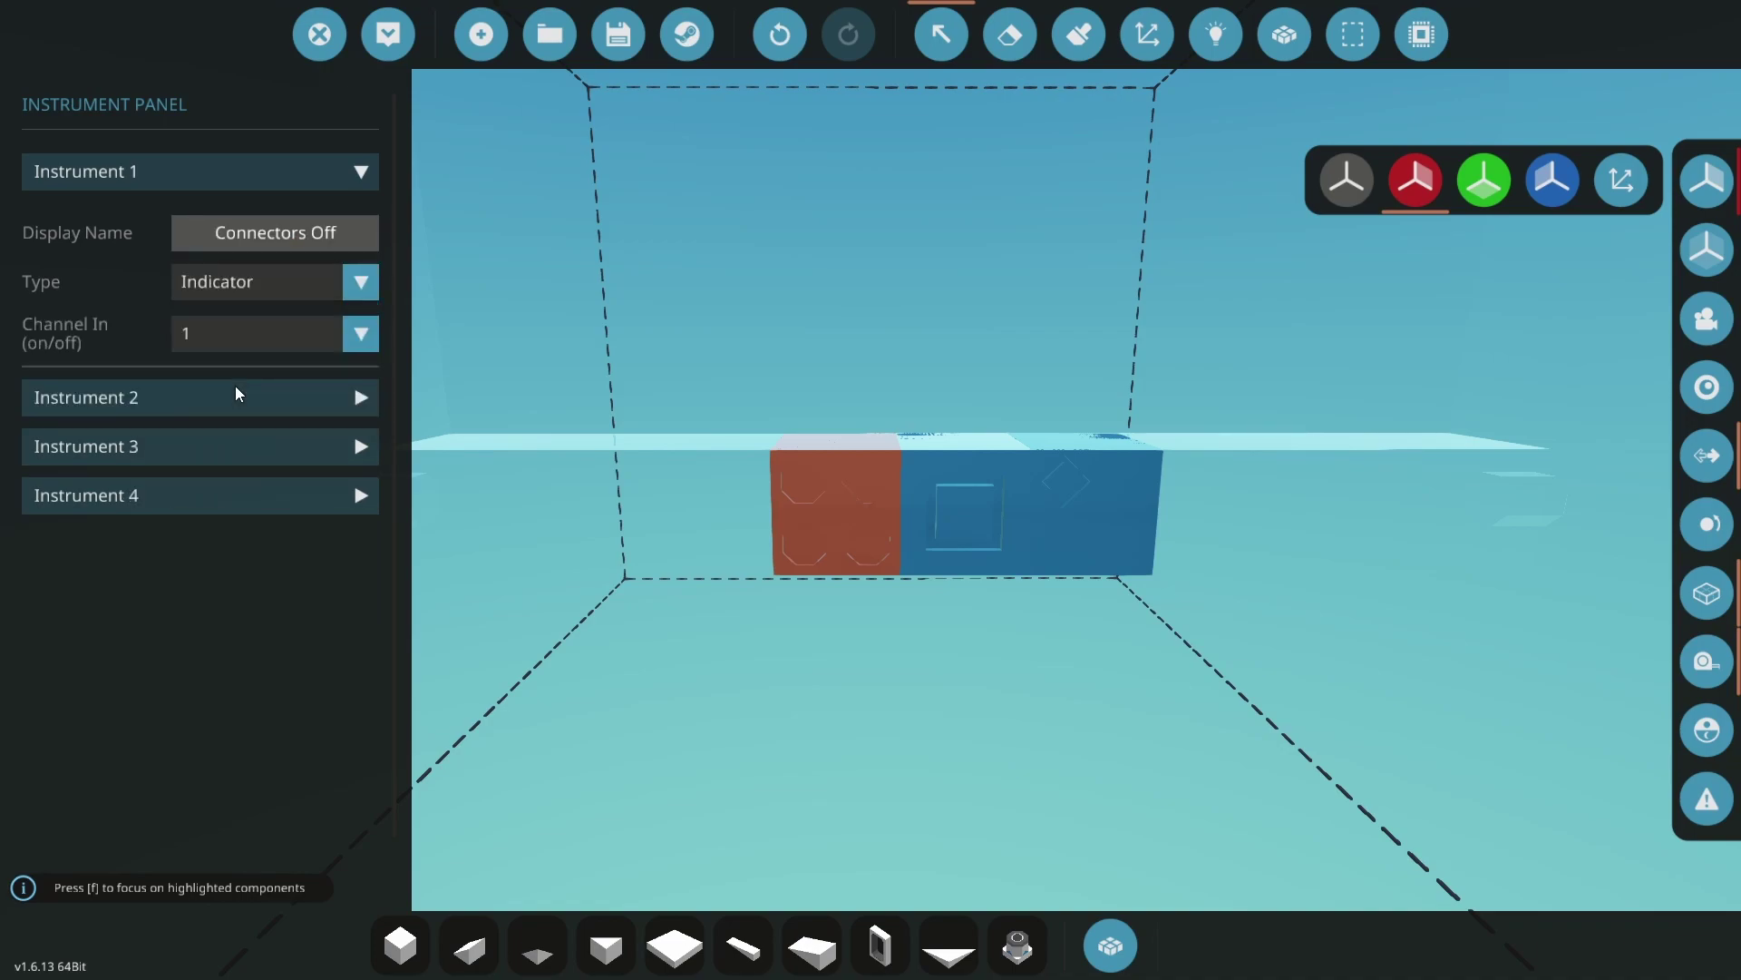
pyautogui.click(235, 335)
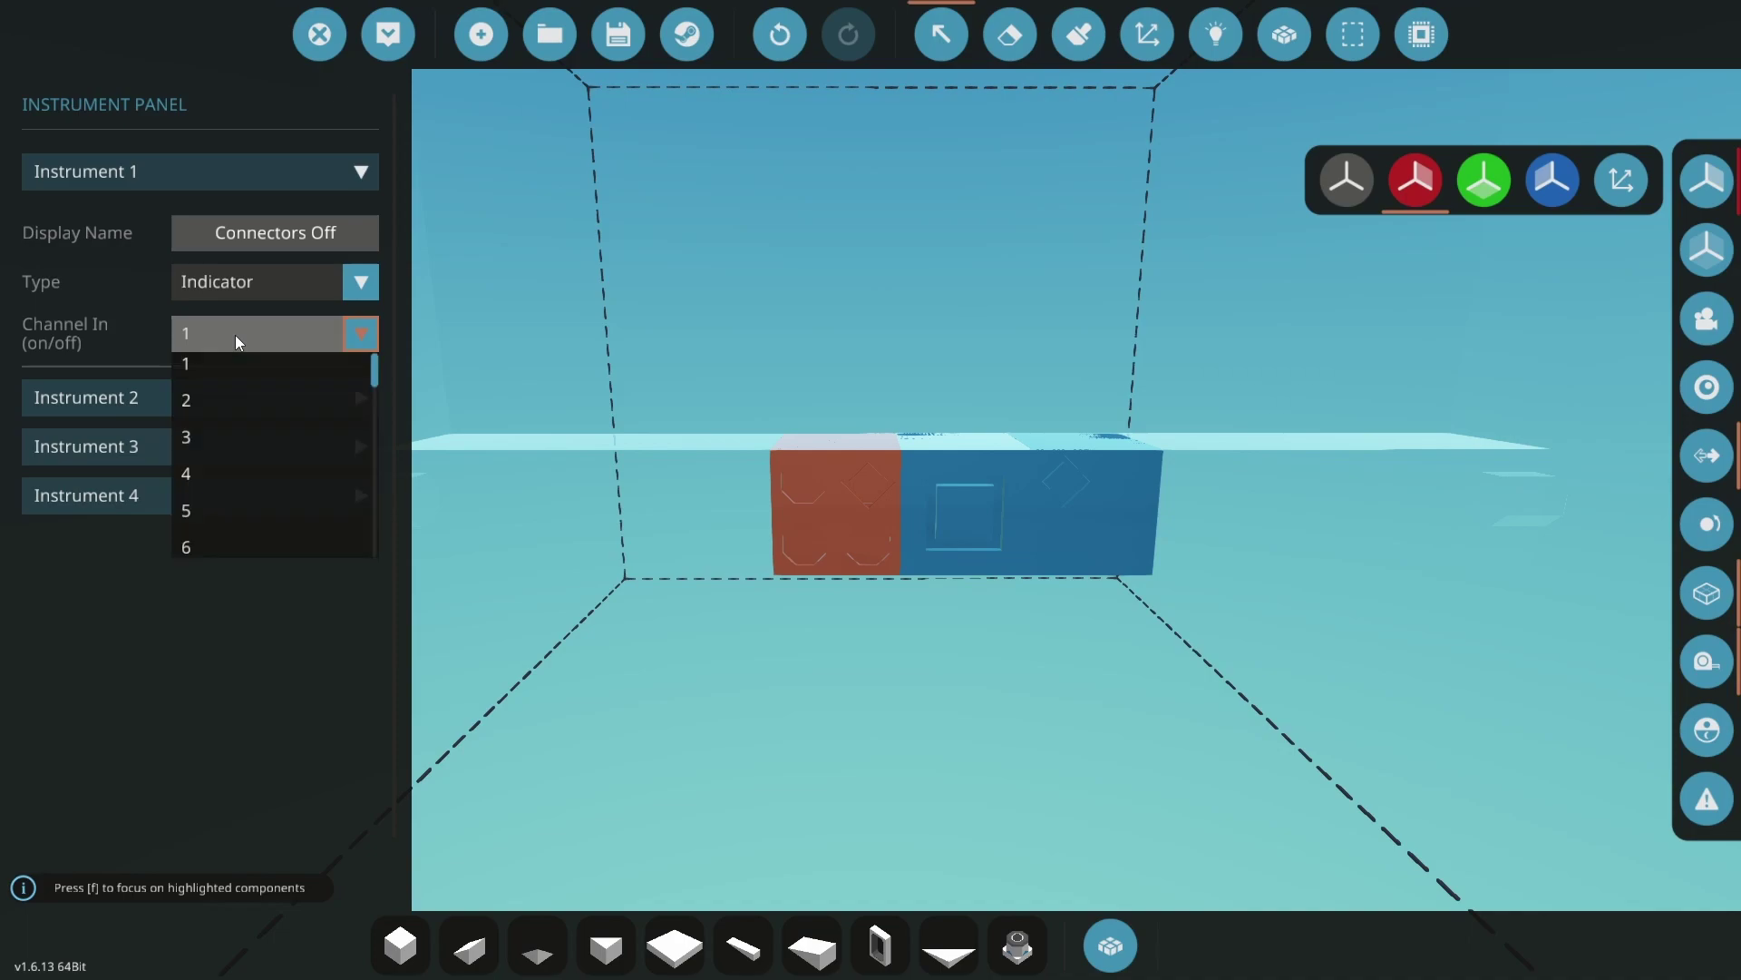
pyautogui.click(194, 472)
# Set Instruments 2, 3 and 4 of the bottom row's "Connectors Off" panel to type None
pyautogui.click(194, 401)
pyautogui.click(220, 509)
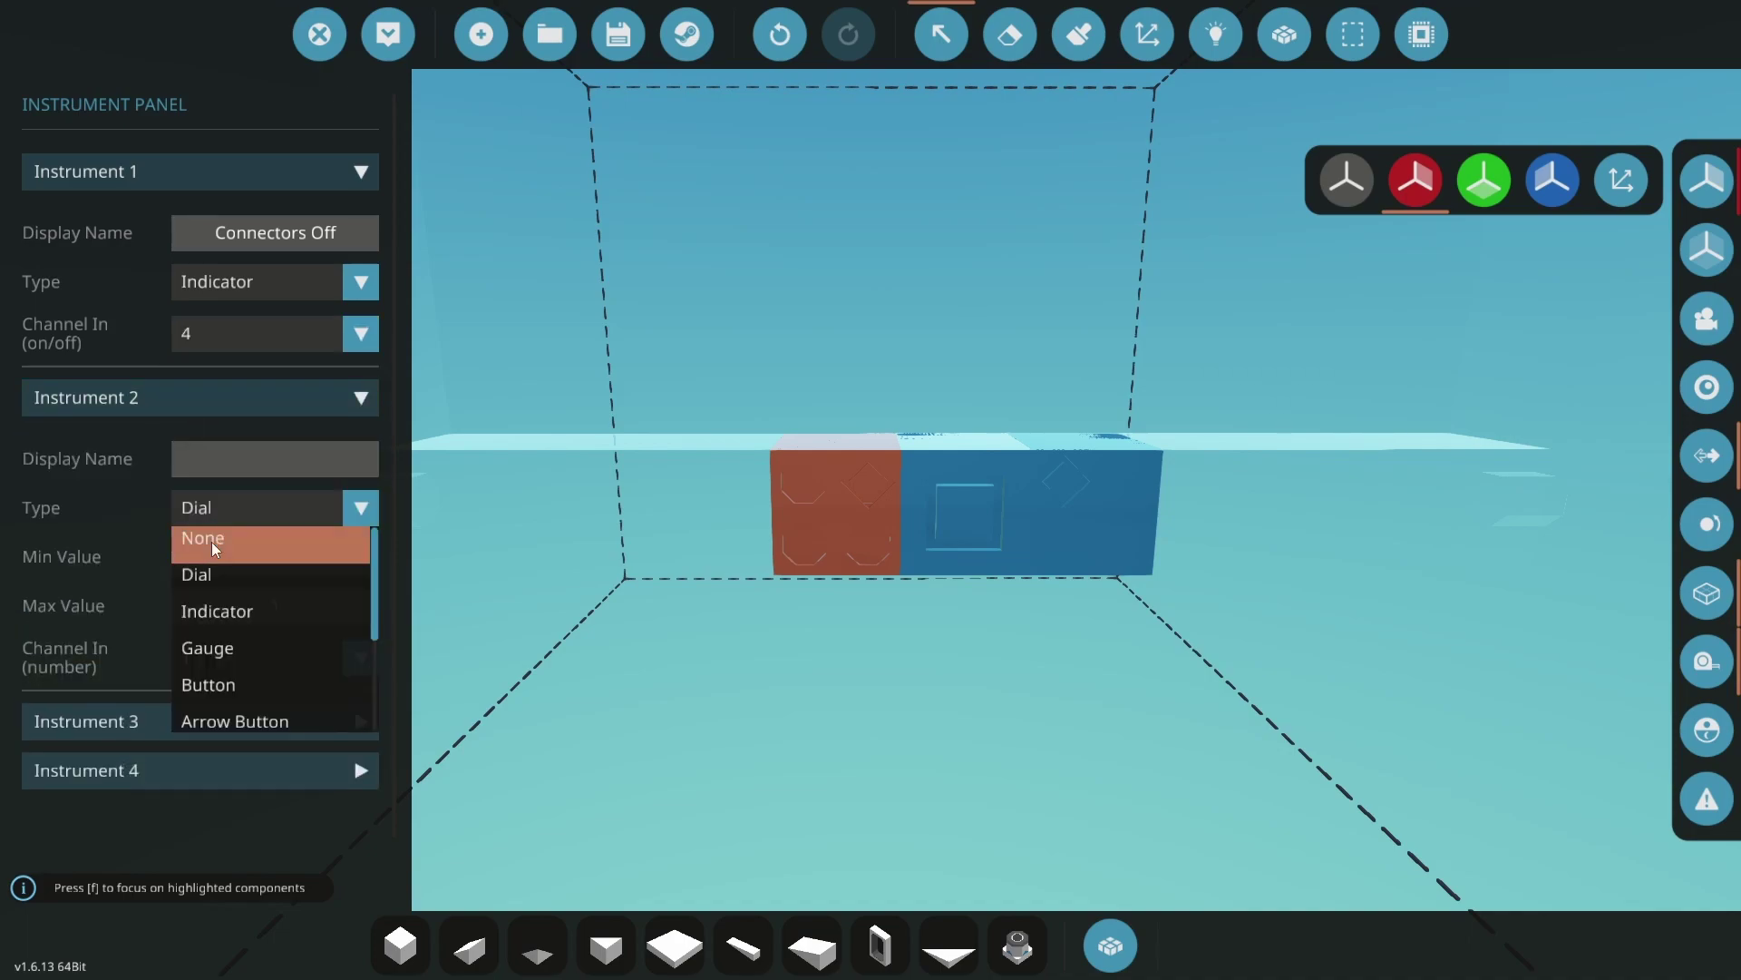
pyautogui.click(210, 541)
pyautogui.click(214, 585)
pyautogui.click(231, 682)
pyautogui.click(227, 723)
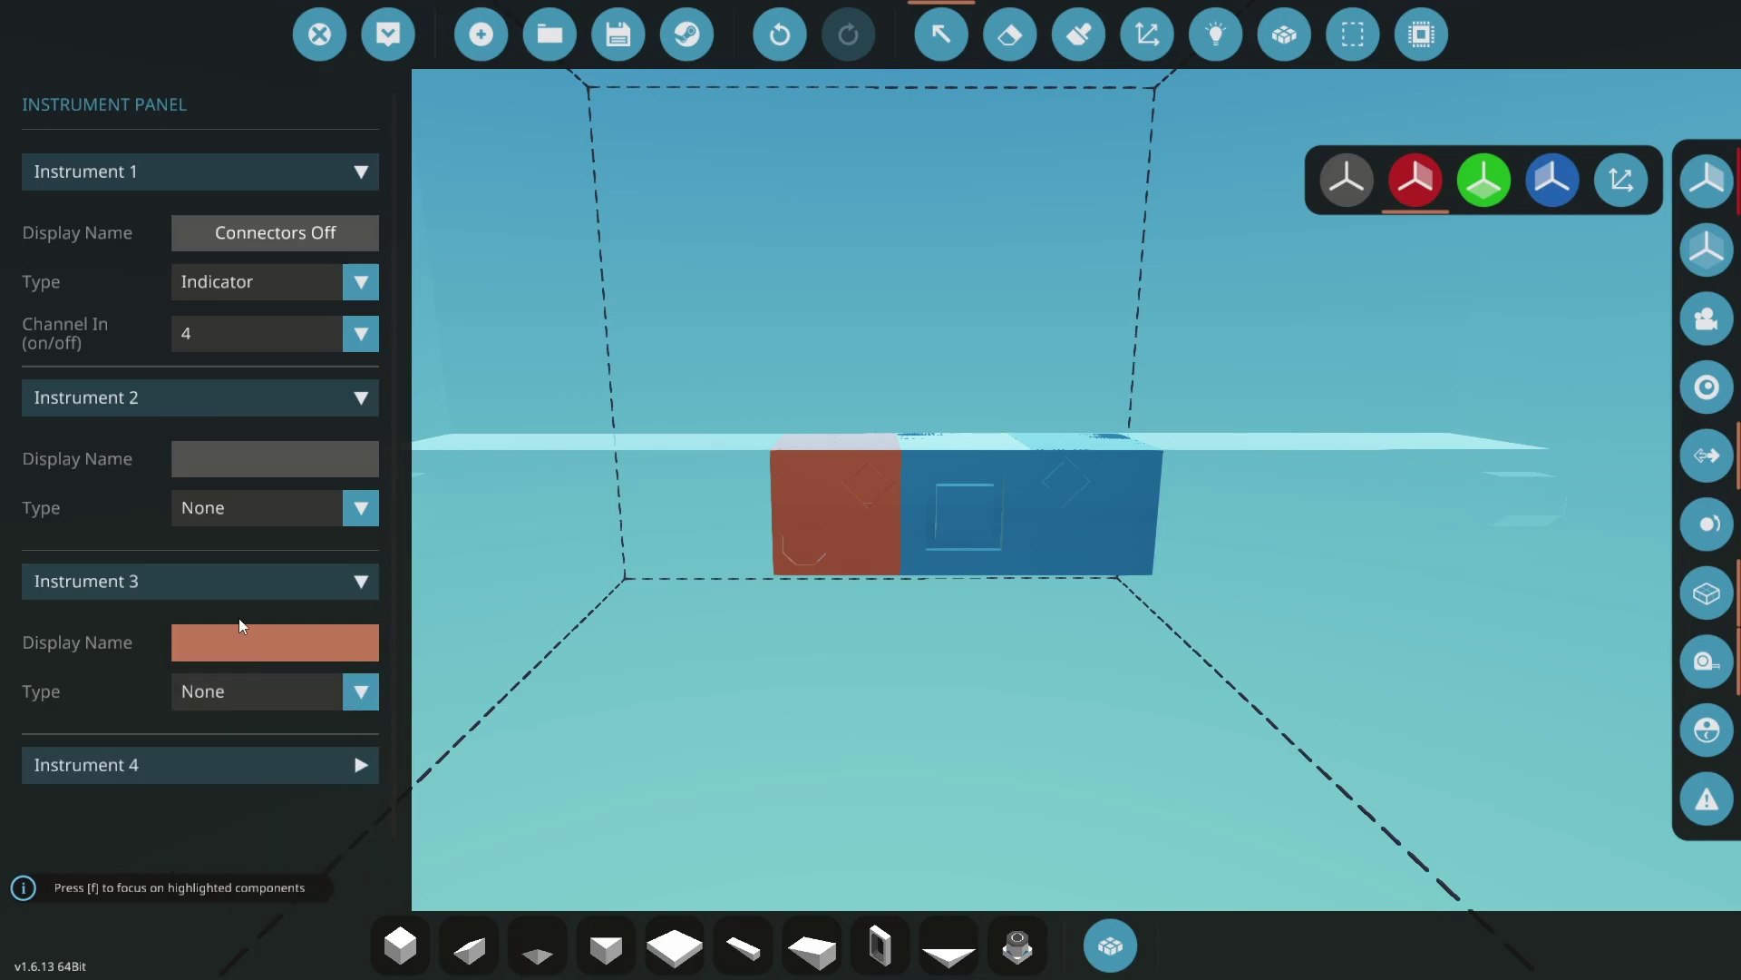
pyautogui.click(184, 756)
pyautogui.scroll(-3, 200, 726)
pyautogui.click(218, 726)
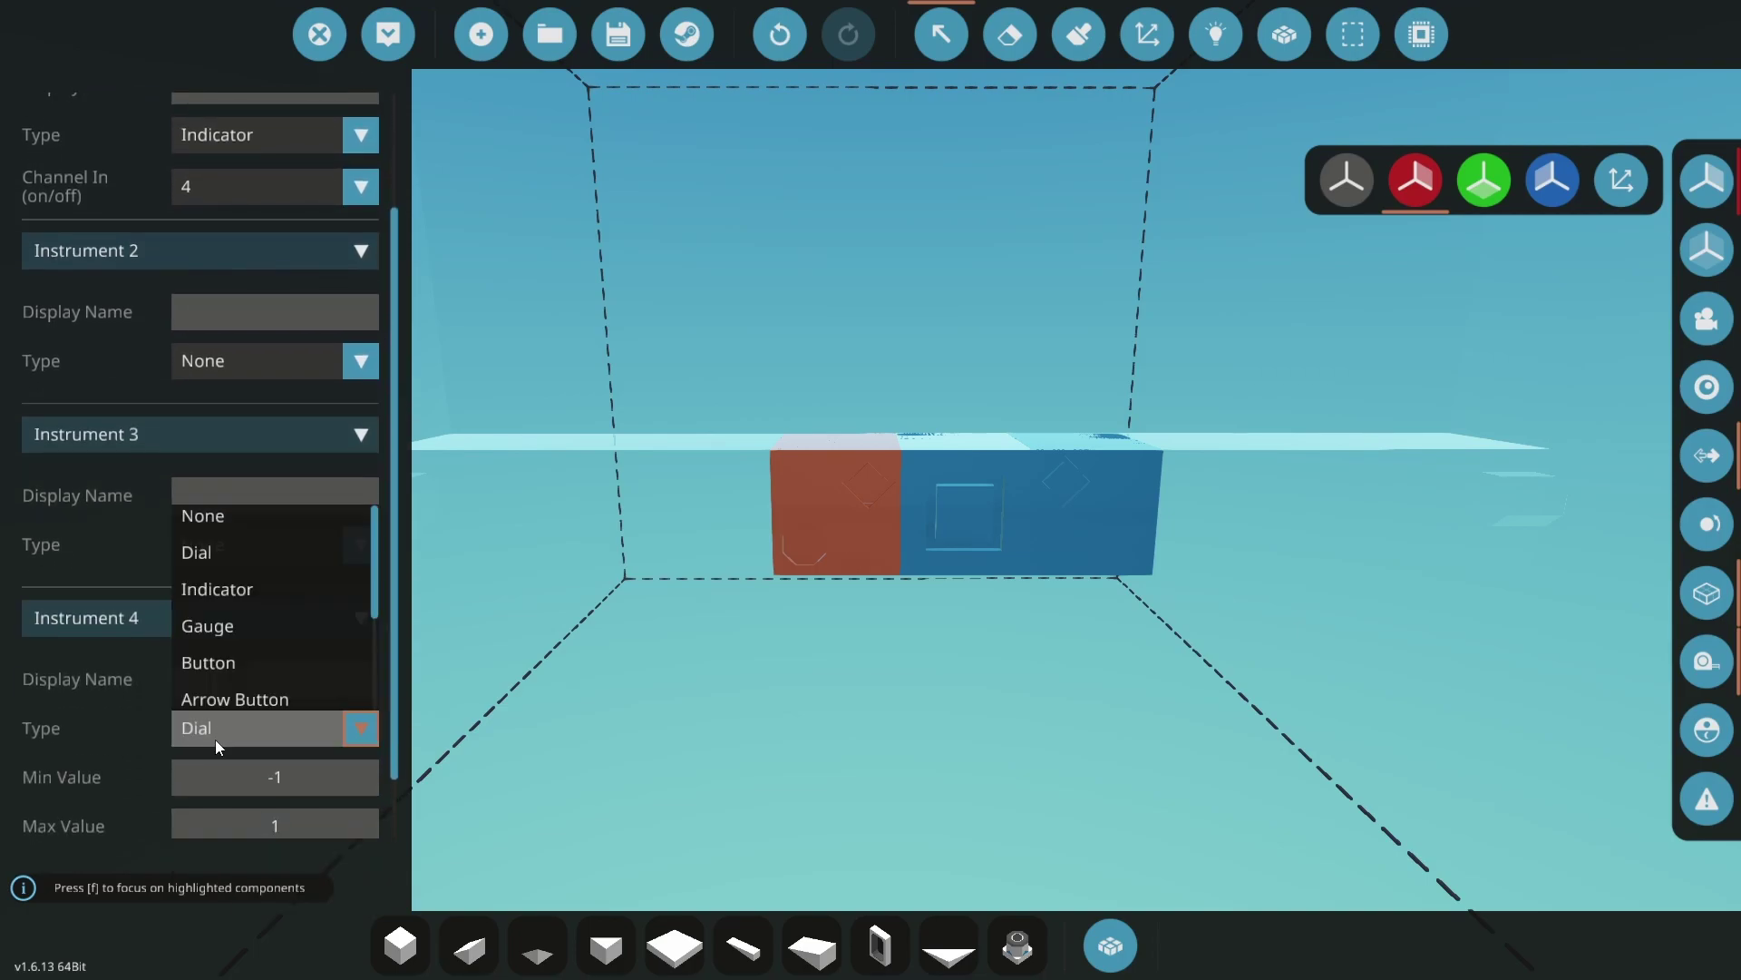
pyautogui.click(200, 514)
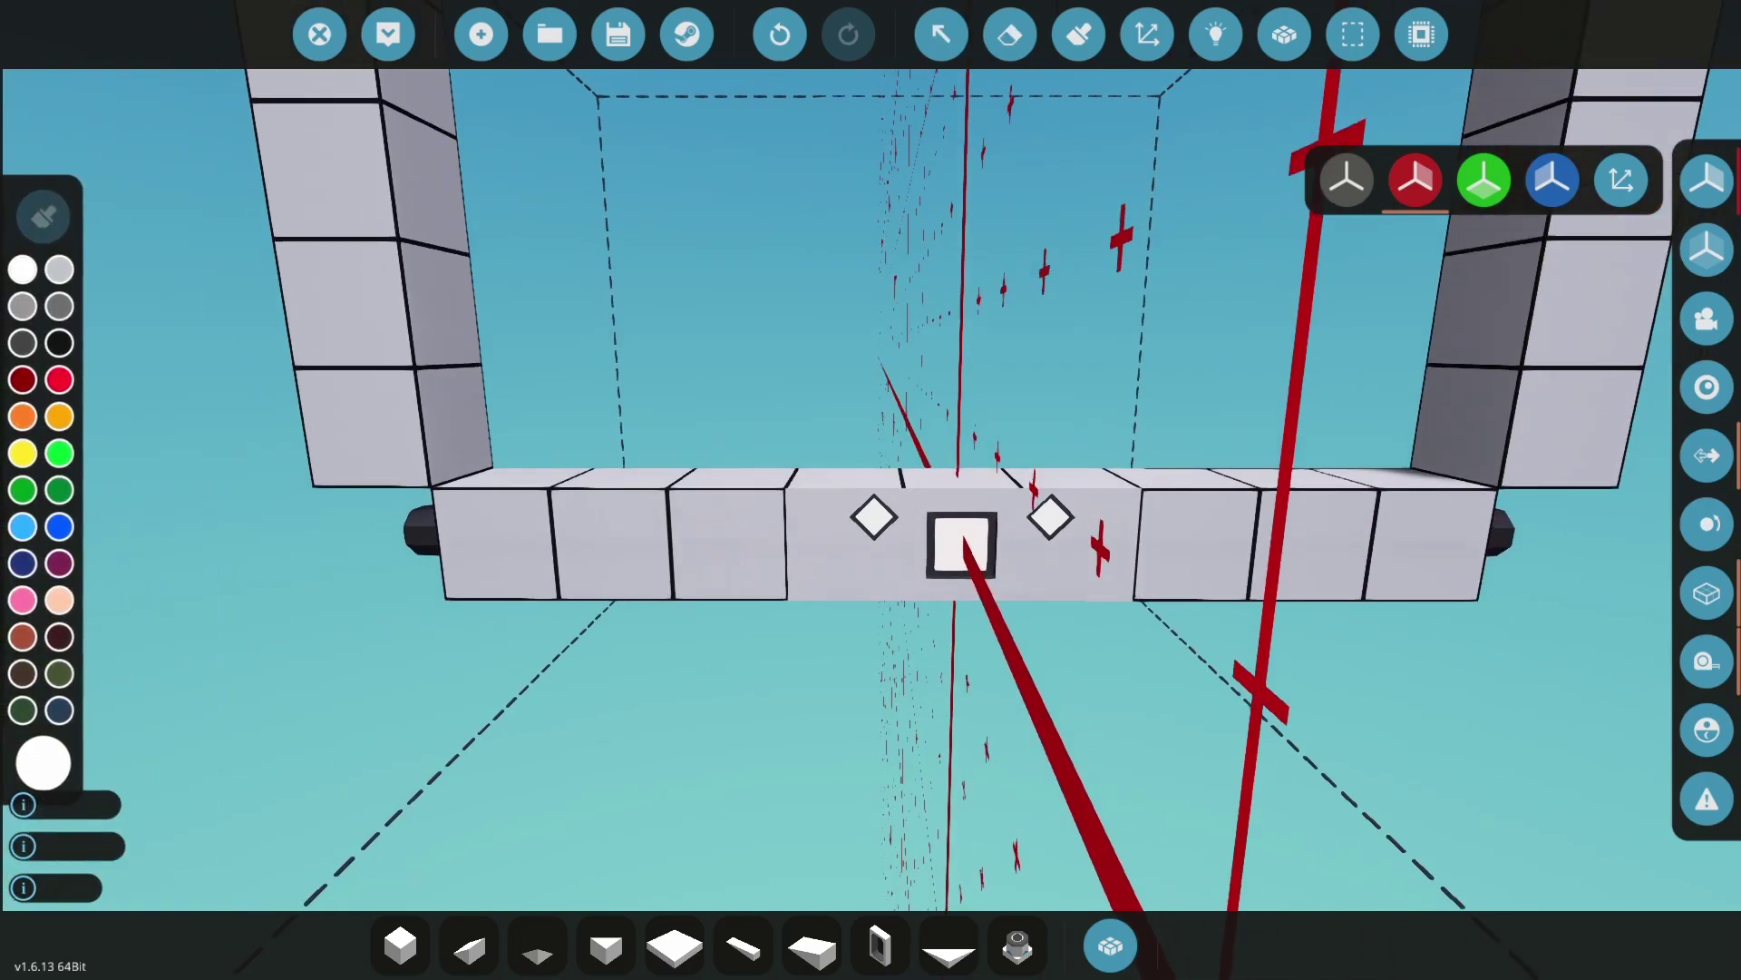
# Build four parallel block beams of equal reach running back from the corners of the upright square frame
pyautogui.press('s')
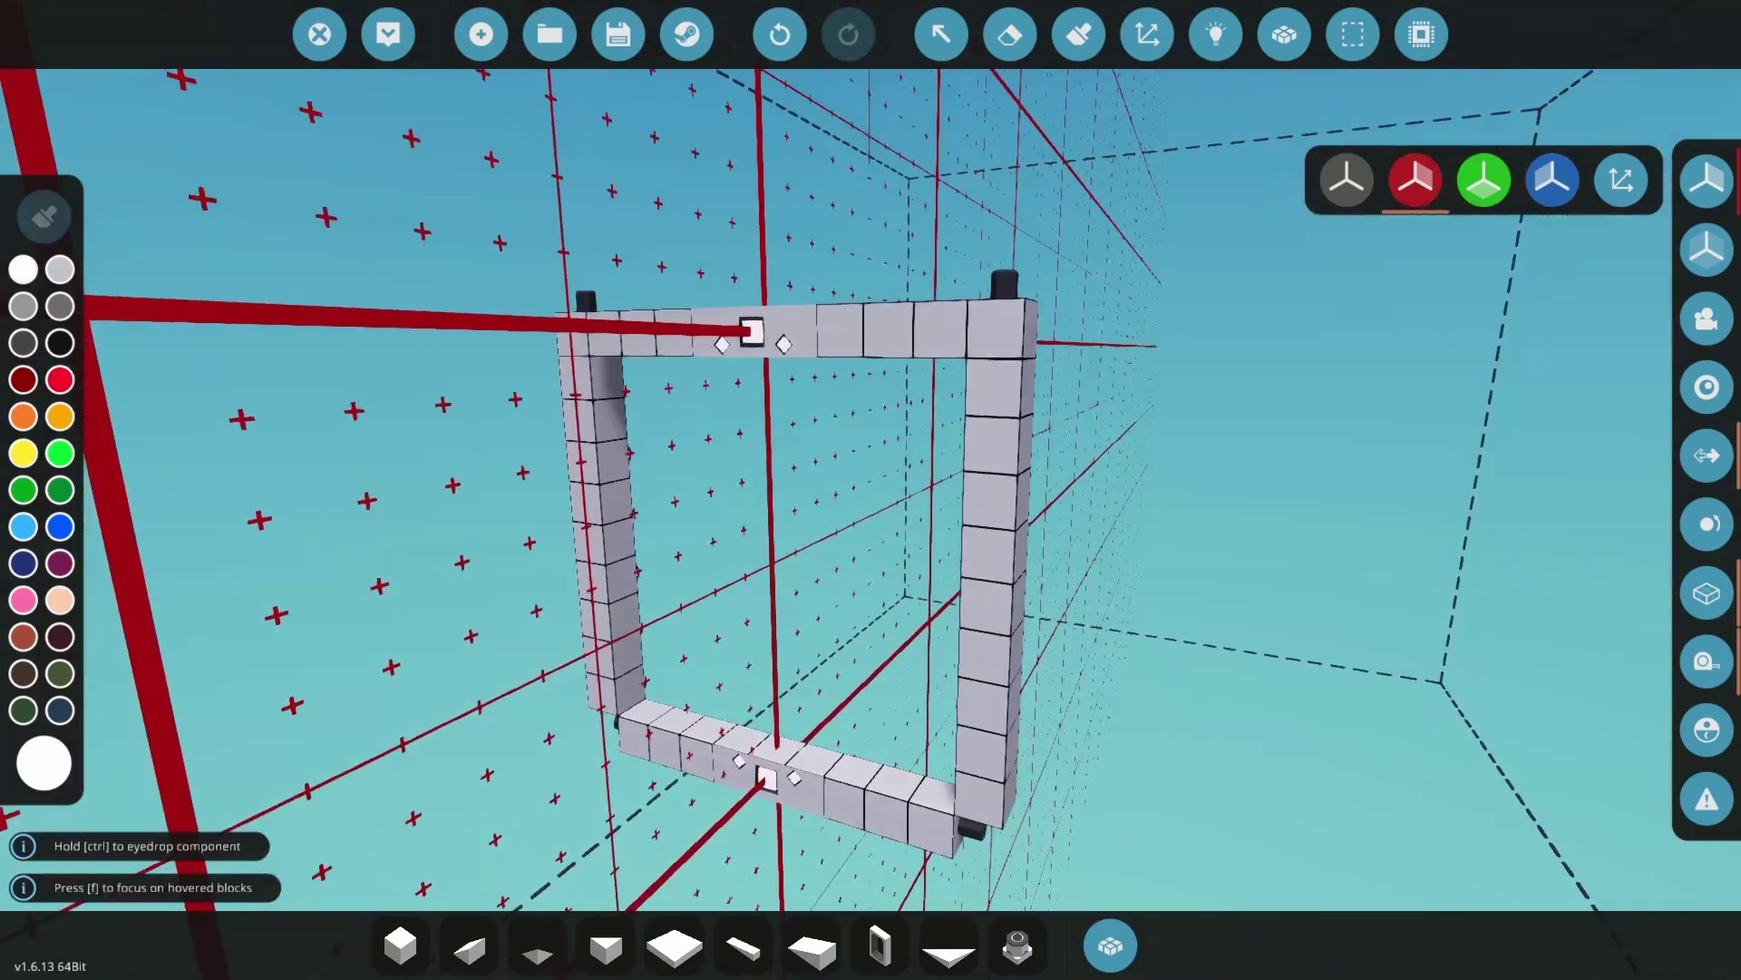
pyautogui.press('d')
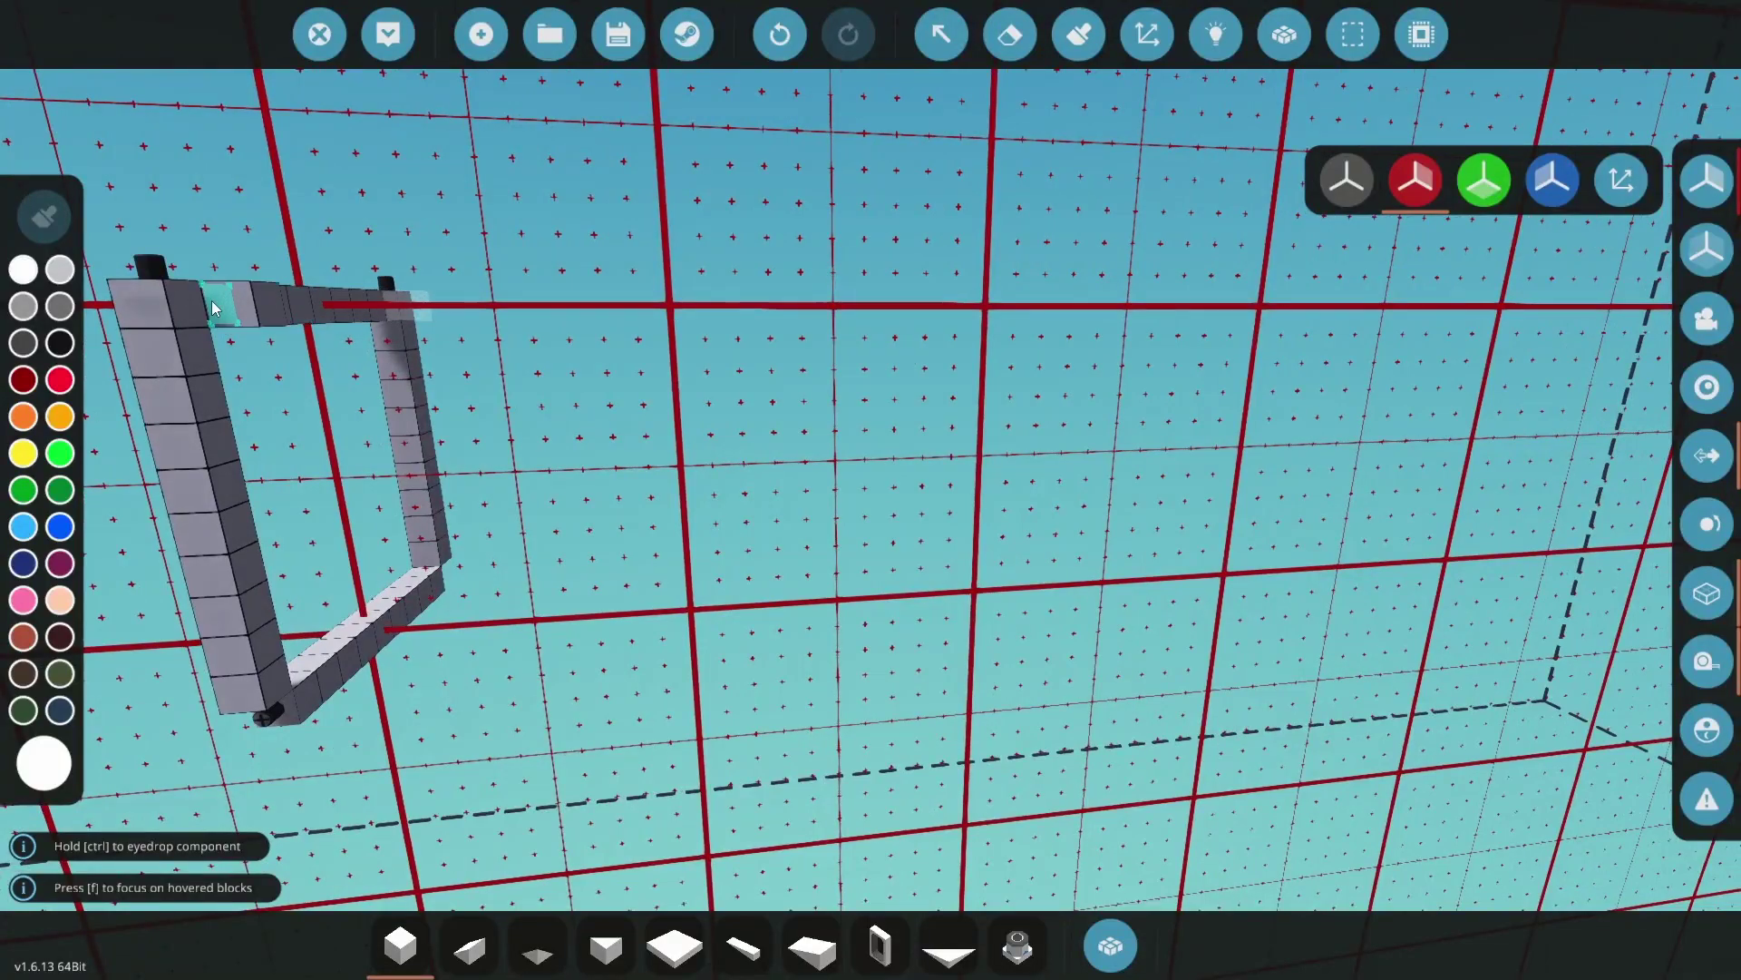
pyautogui.moveTo(198, 304); pyautogui.dragTo(641, 322)
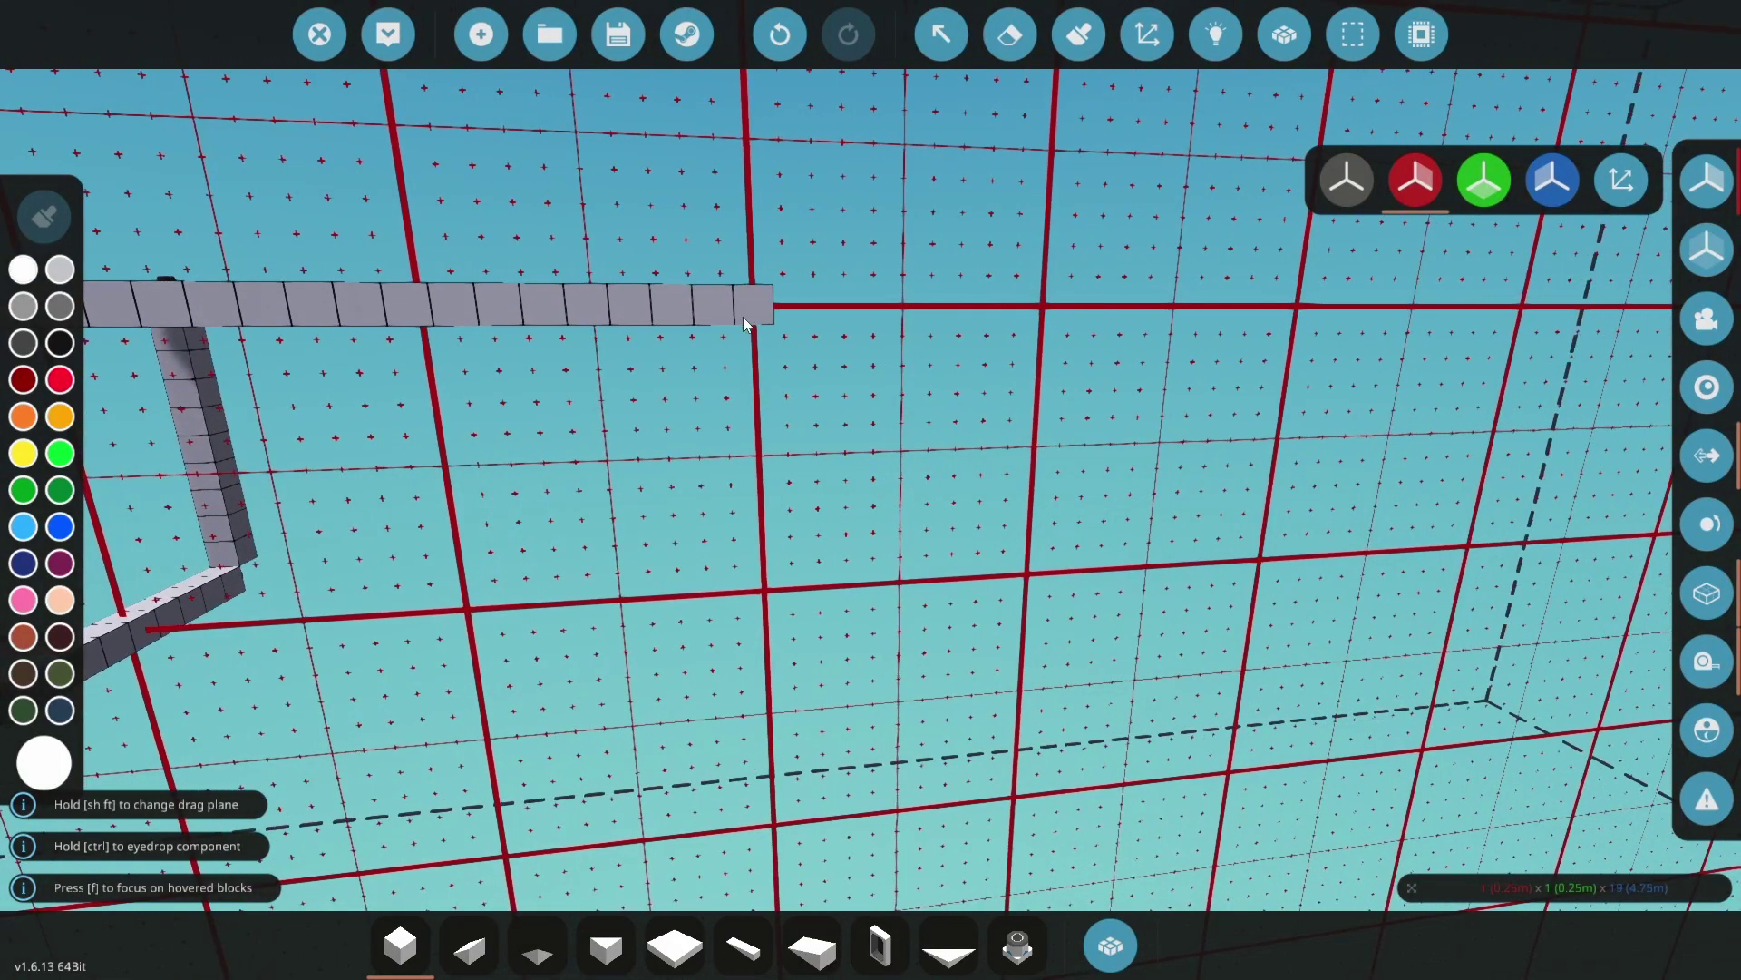
pyautogui.moveTo(1029, 313); pyautogui.dragTo(1014, 307)
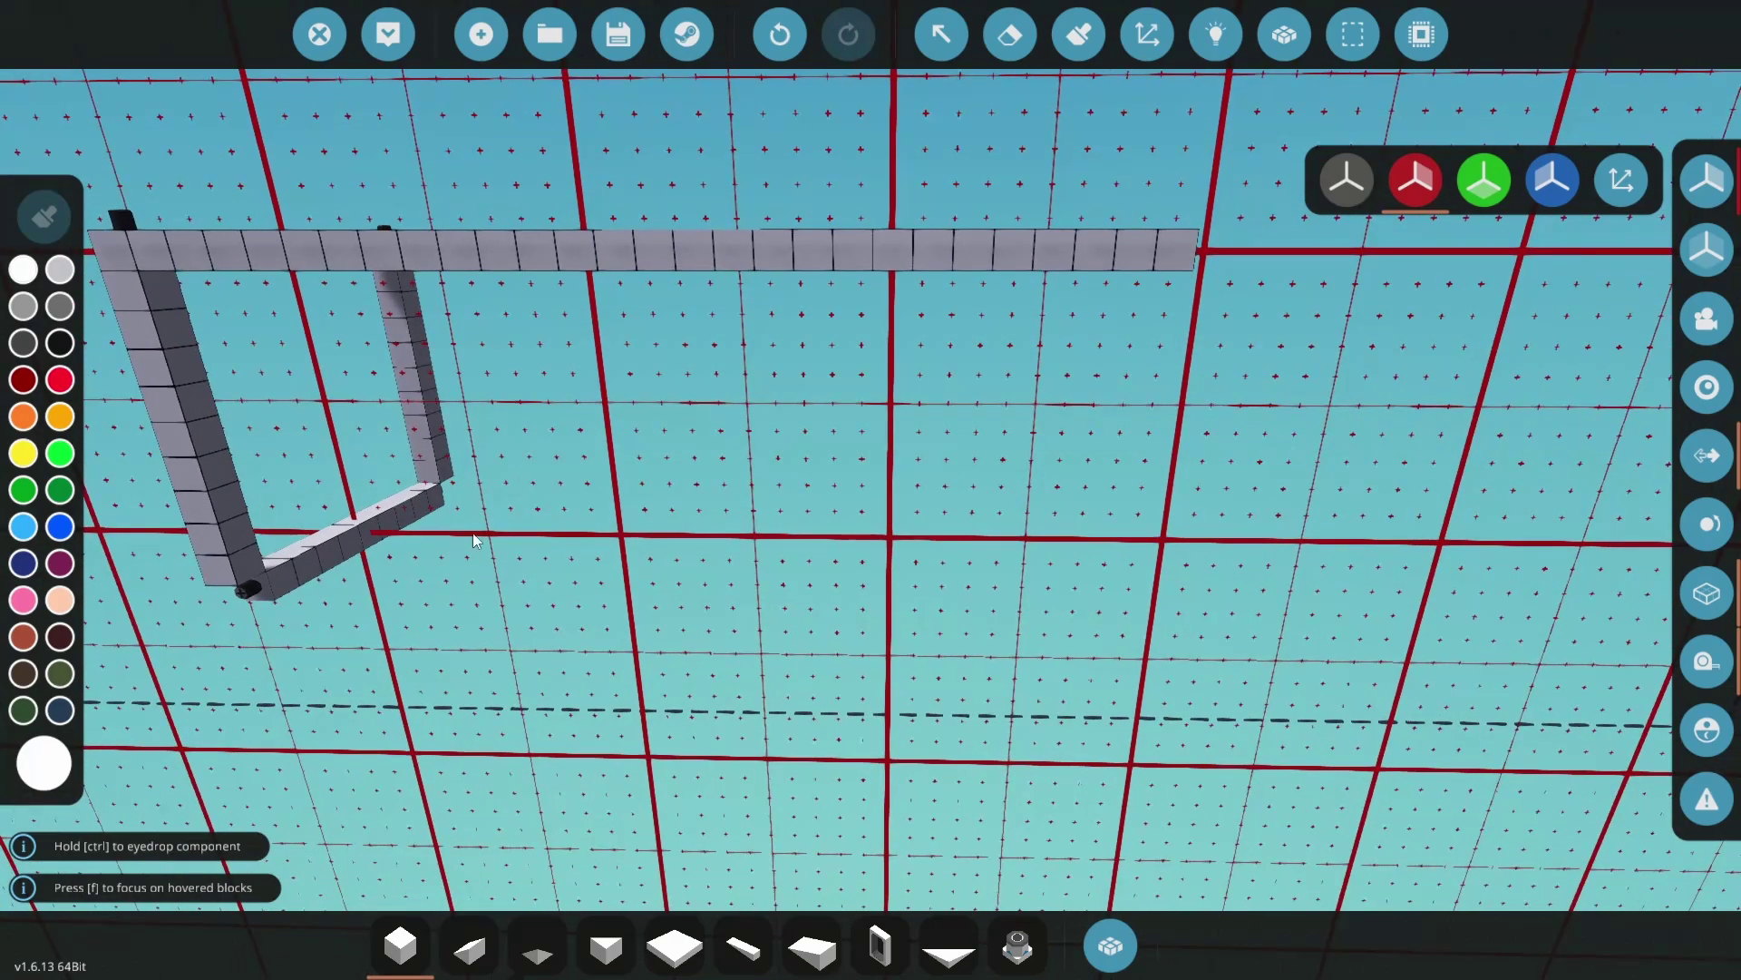
pyautogui.moveTo(290, 580)
pyautogui.mouseDown()
pyautogui.moveTo(847, 617)
pyautogui.moveTo(1125, 604)
pyautogui.mouseUp()
pyautogui.click(449, 497)
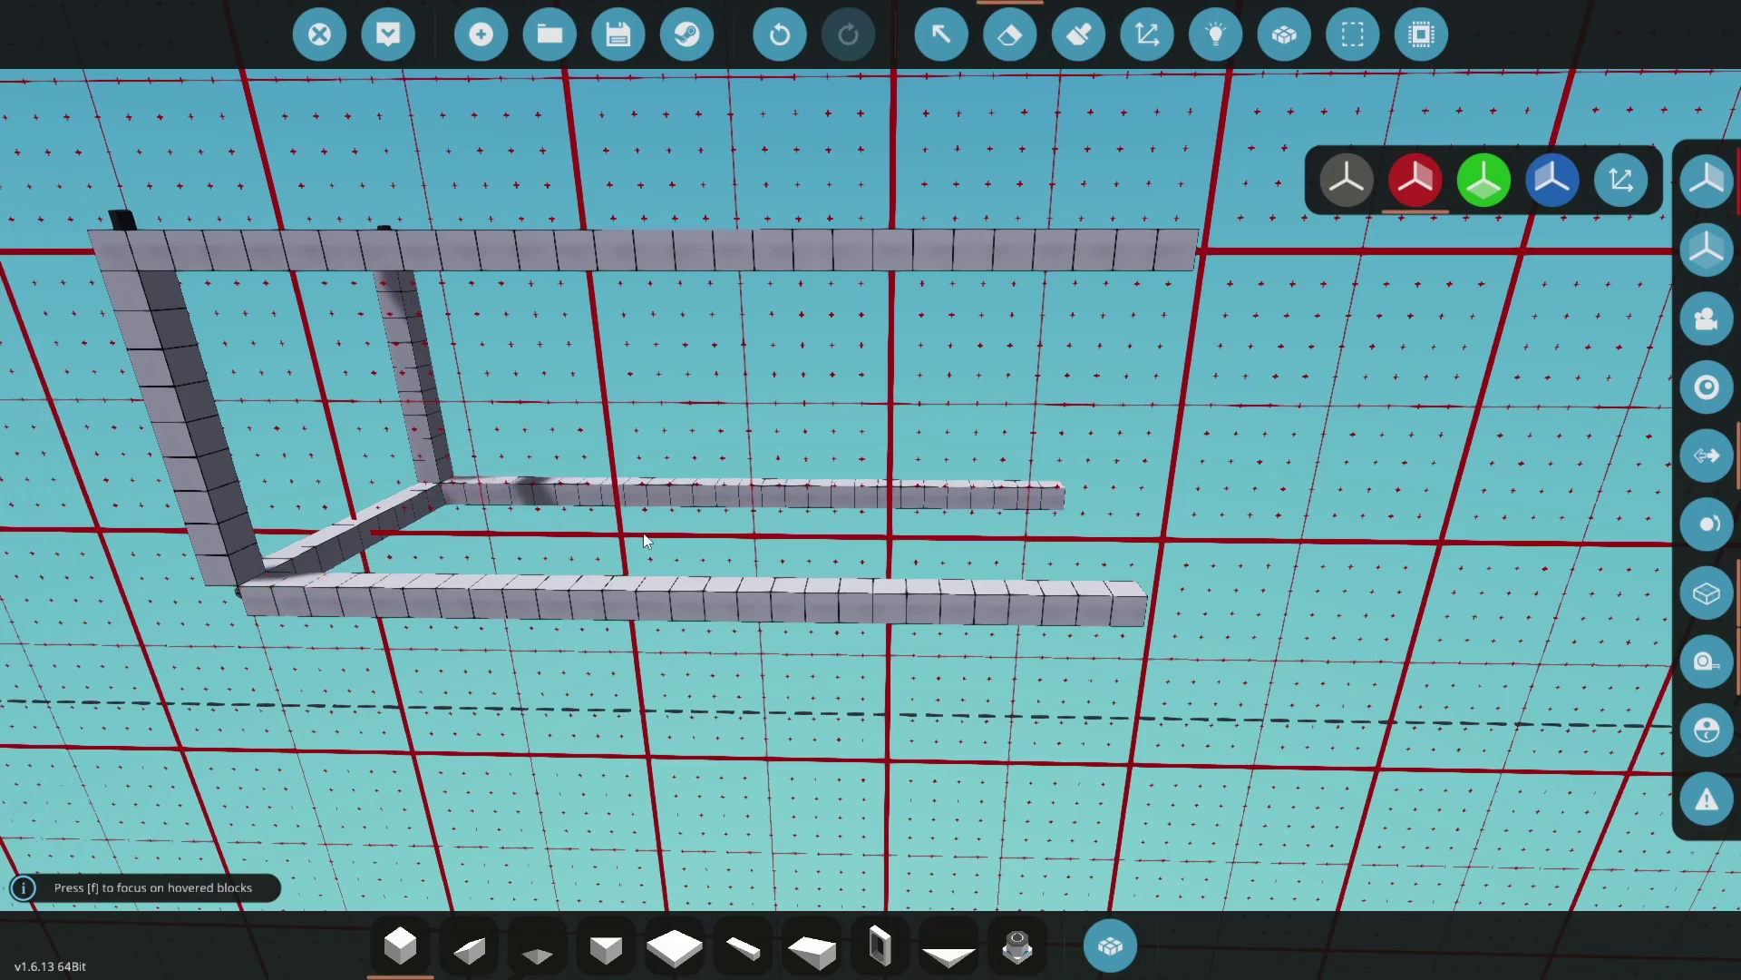
# Enclose the whole square end frame, including its corner connectors, push buttons and indicator panels, in the selection grid
pyautogui.press('a')
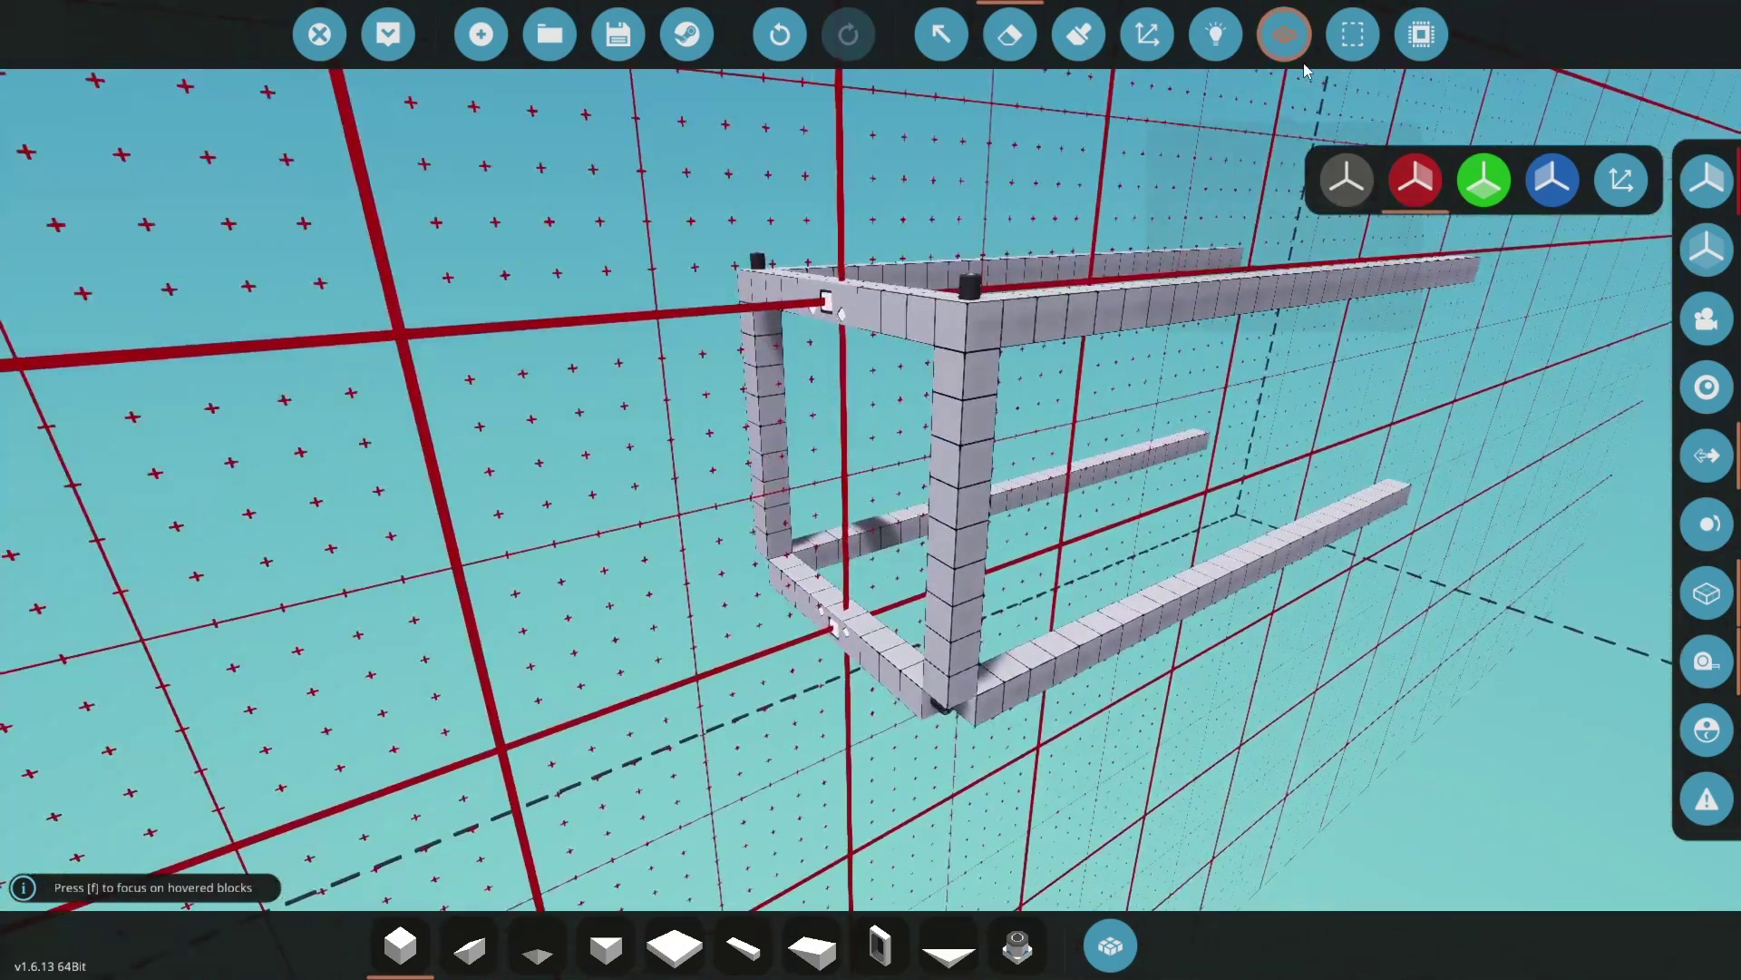
pyautogui.click(1353, 34)
pyautogui.press('a')
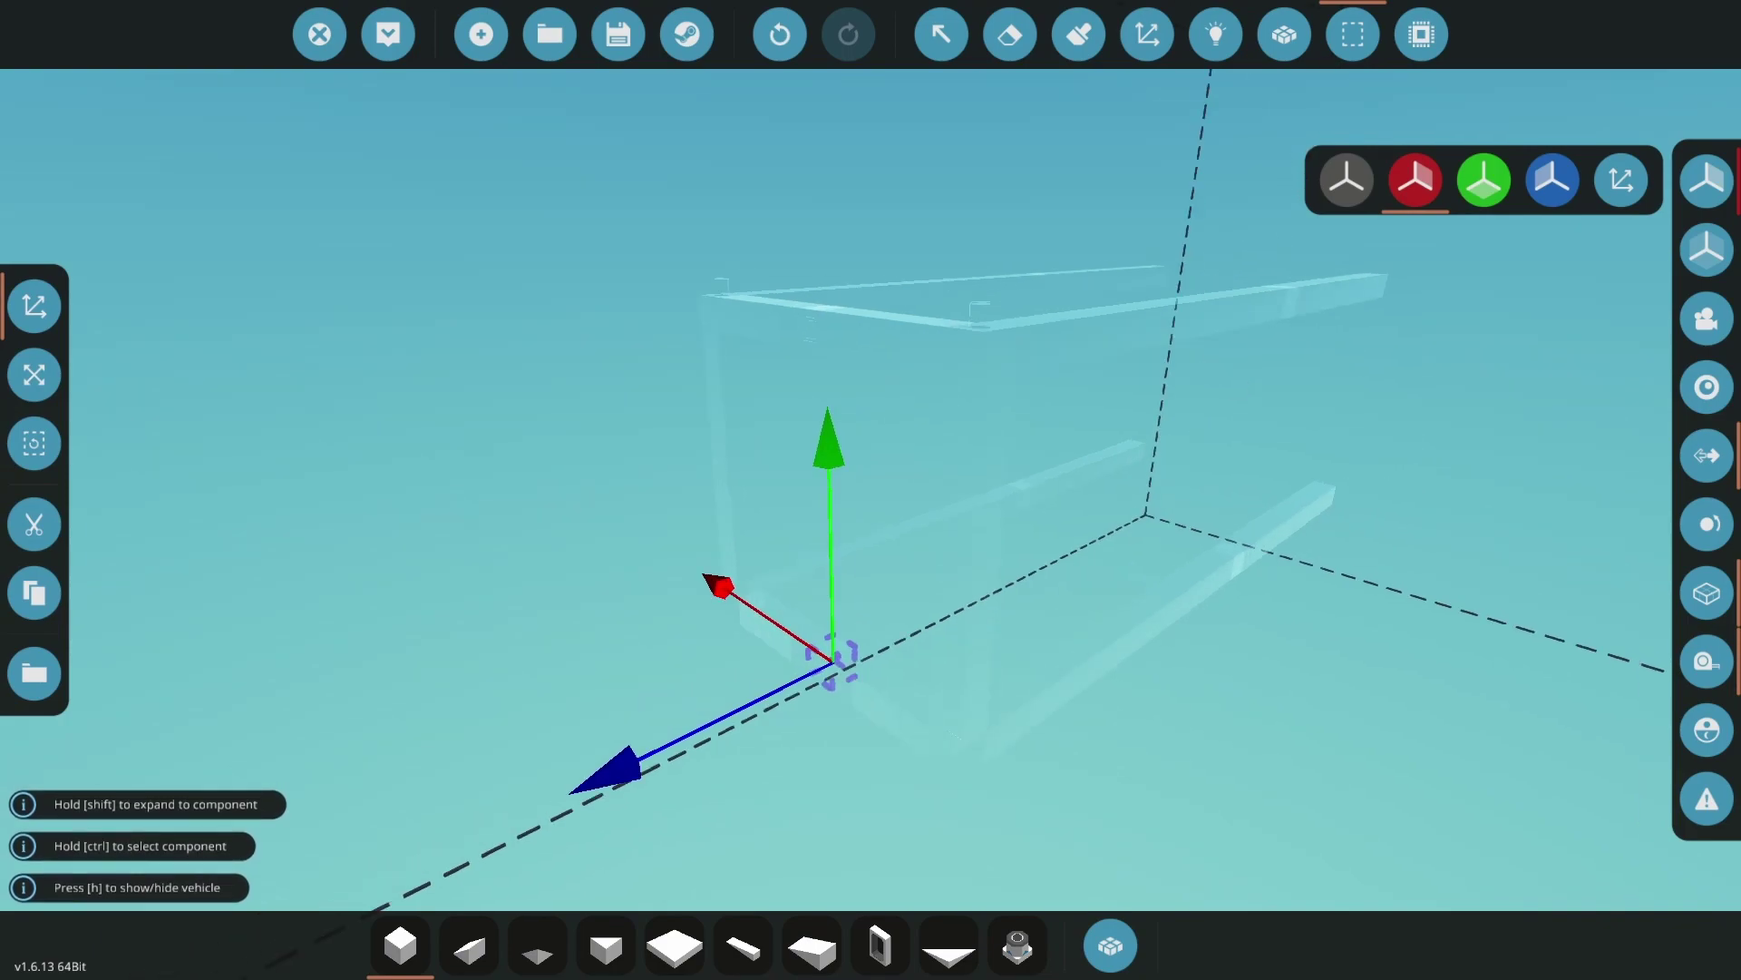
pyautogui.keyDown('ctrl'); pyautogui.click(569, 428); pyautogui.keyUp('ctrl')
pyautogui.click(568, 428)
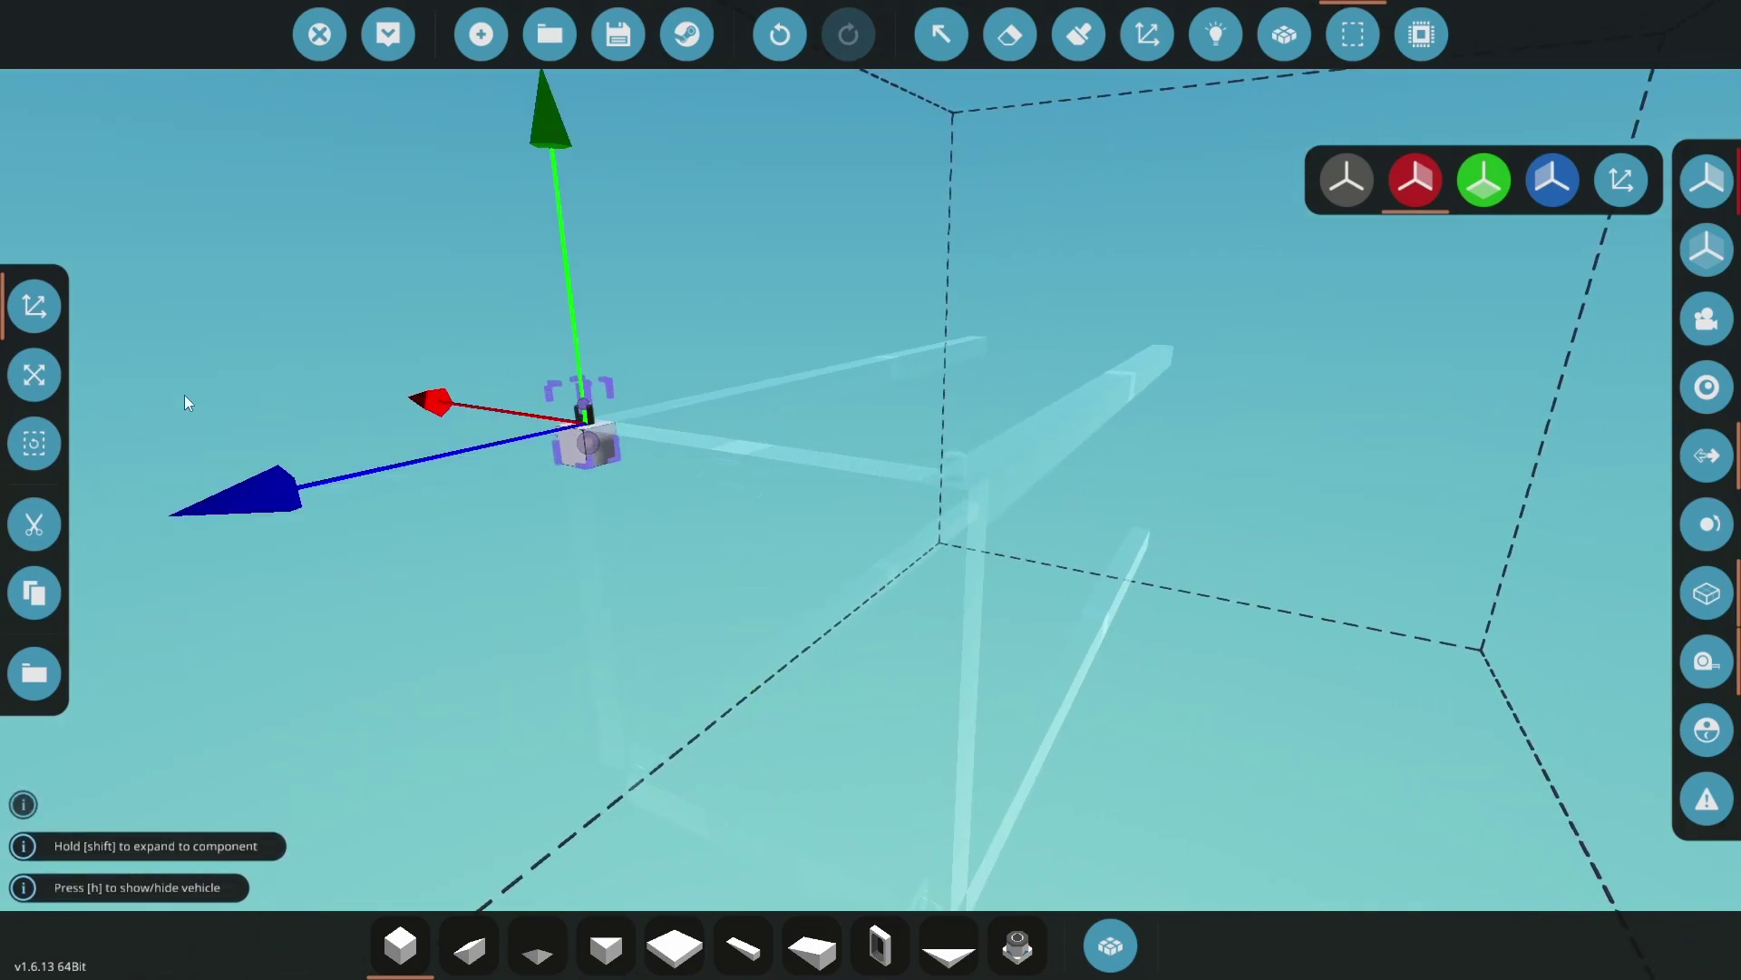
pyautogui.click(35, 374)
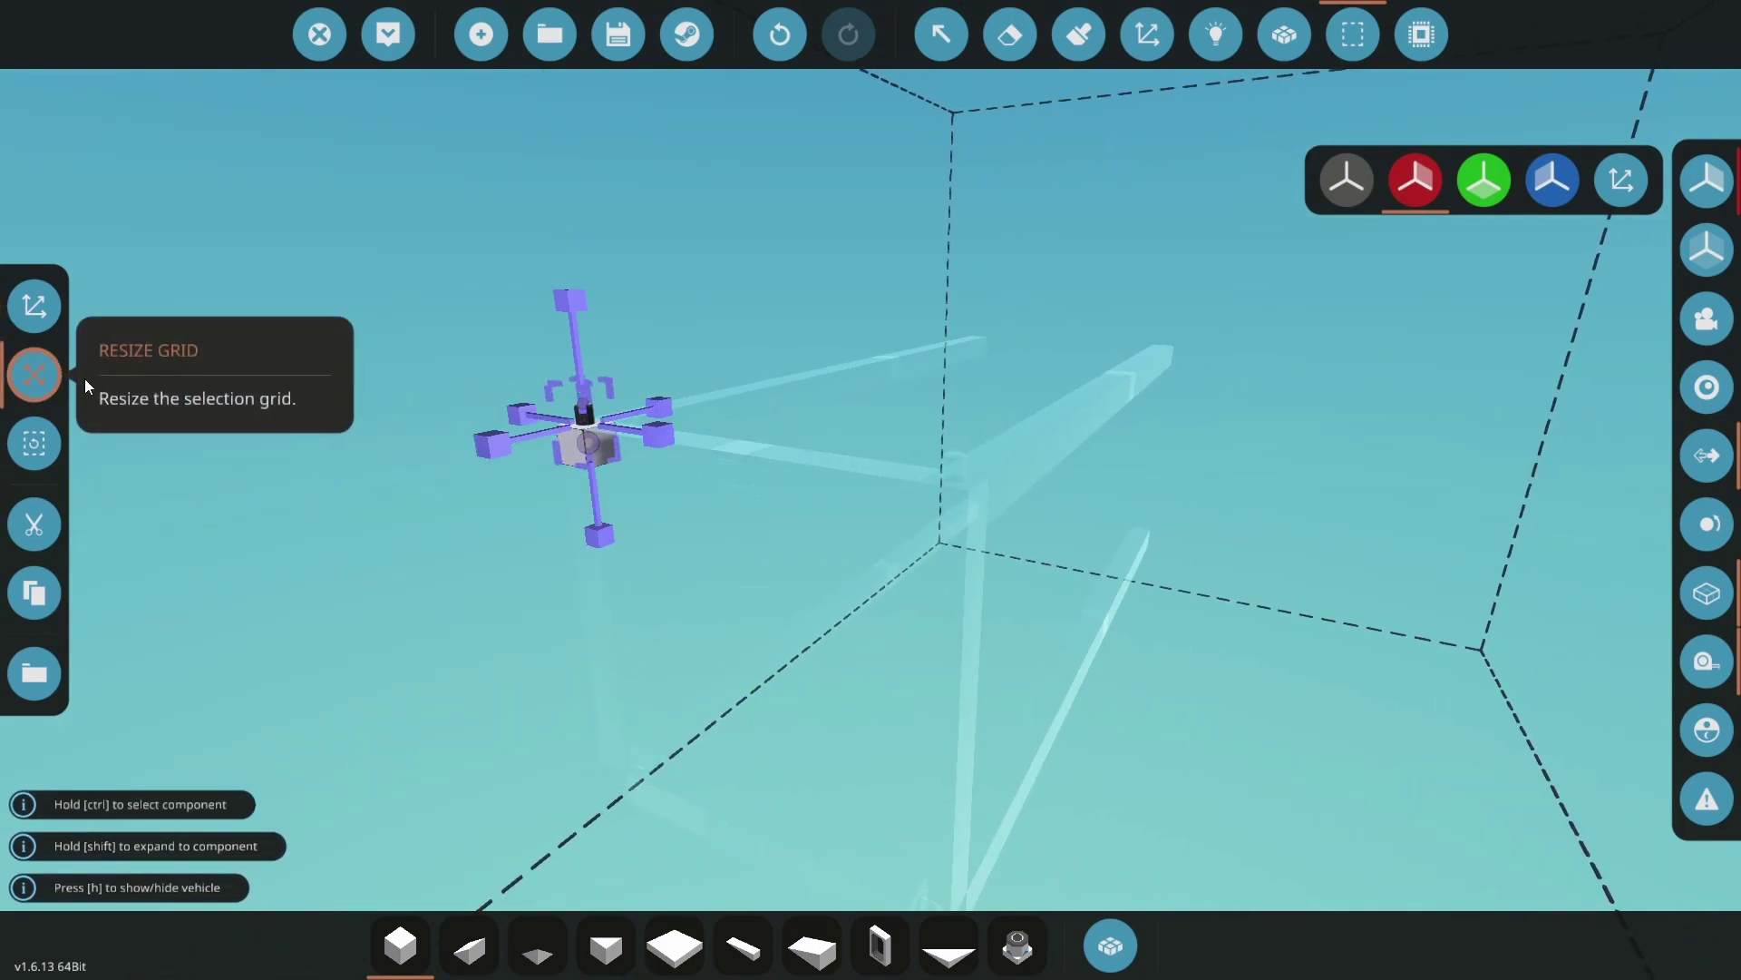
pyautogui.moveTo(655, 438); pyautogui.dragTo(1047, 535)
pyautogui.press('s')
pyautogui.moveTo(744, 348); pyautogui.dragTo(742, 716)
pyautogui.moveTo(704, 586); pyautogui.dragTo(678, 603)
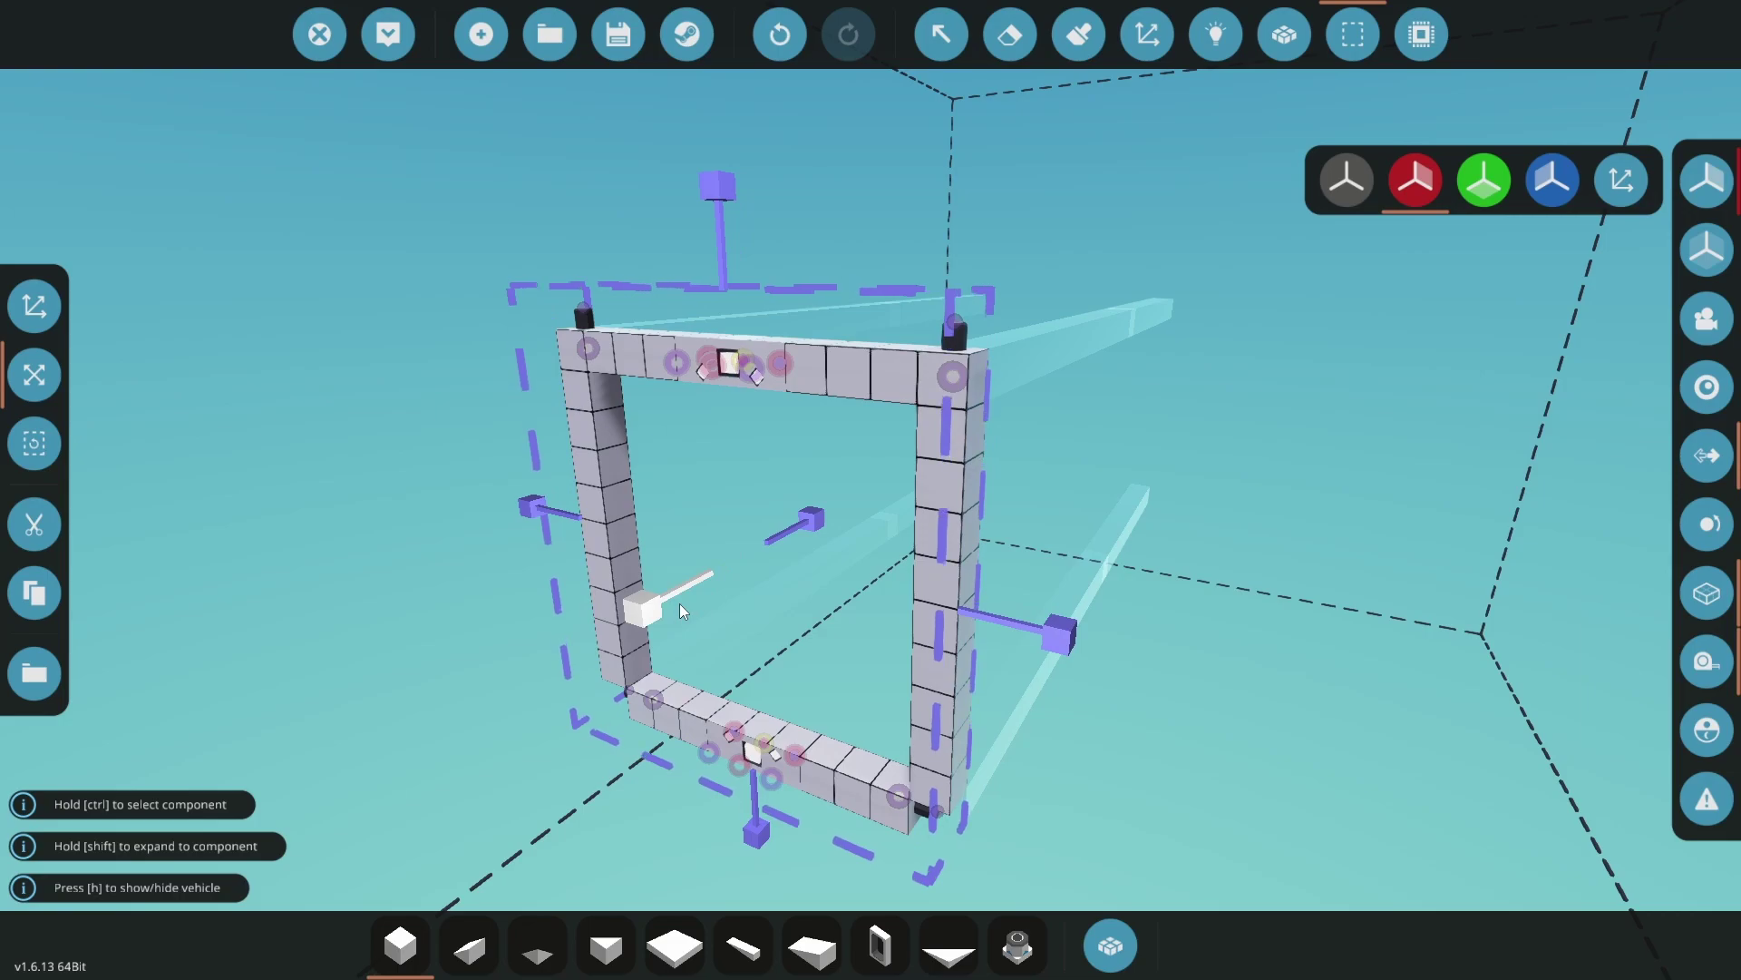
# Copy the selected end frame, flip it front to back and paste it at the free ends of the four beams
pyautogui.click(42, 591)
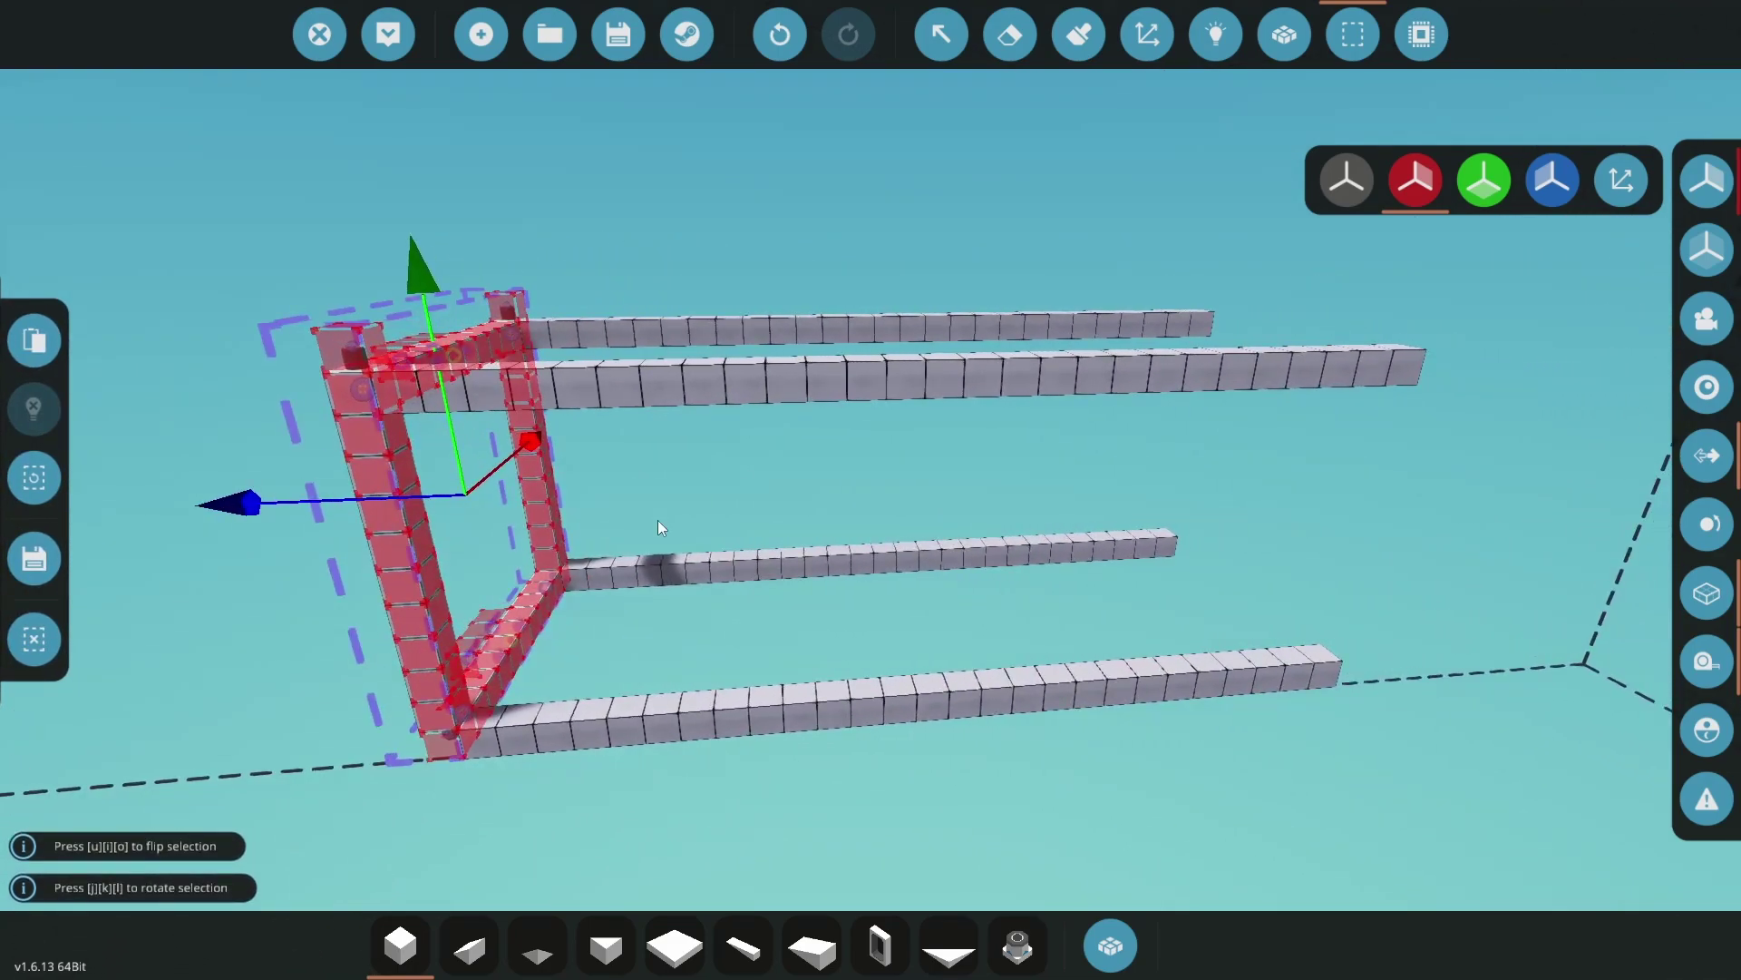
pyautogui.press('o')
pyautogui.moveTo(313, 505); pyautogui.dragTo(547, 502)
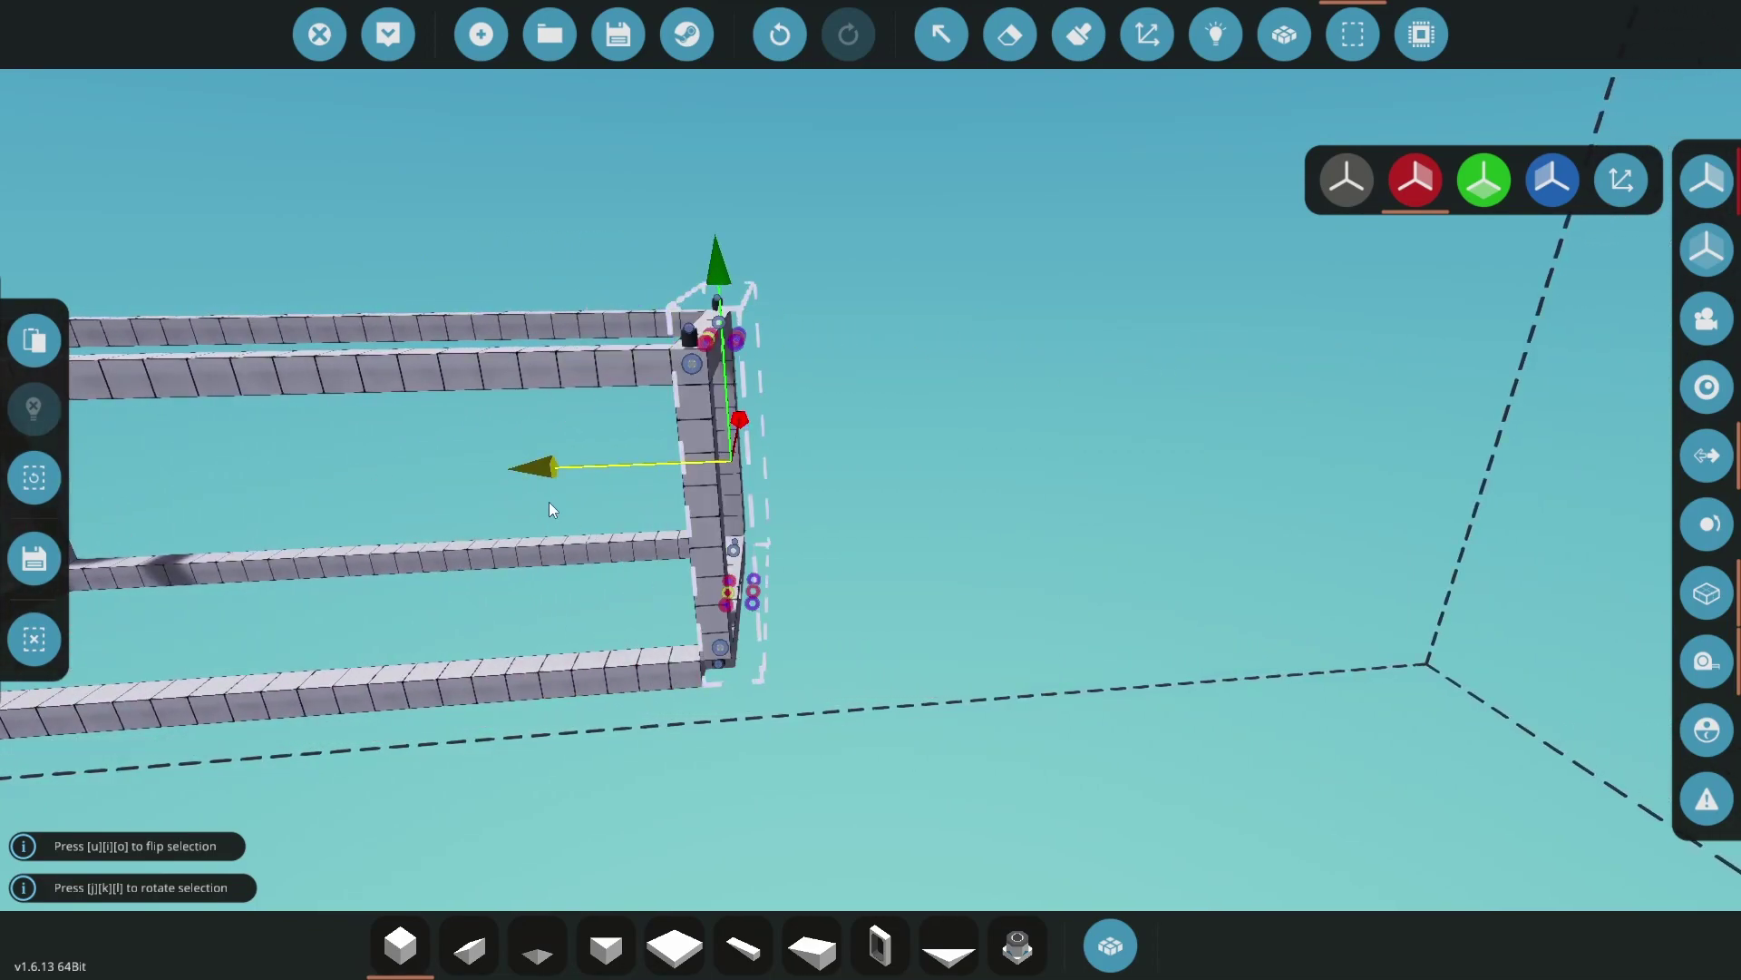
pyautogui.click(42, 346)
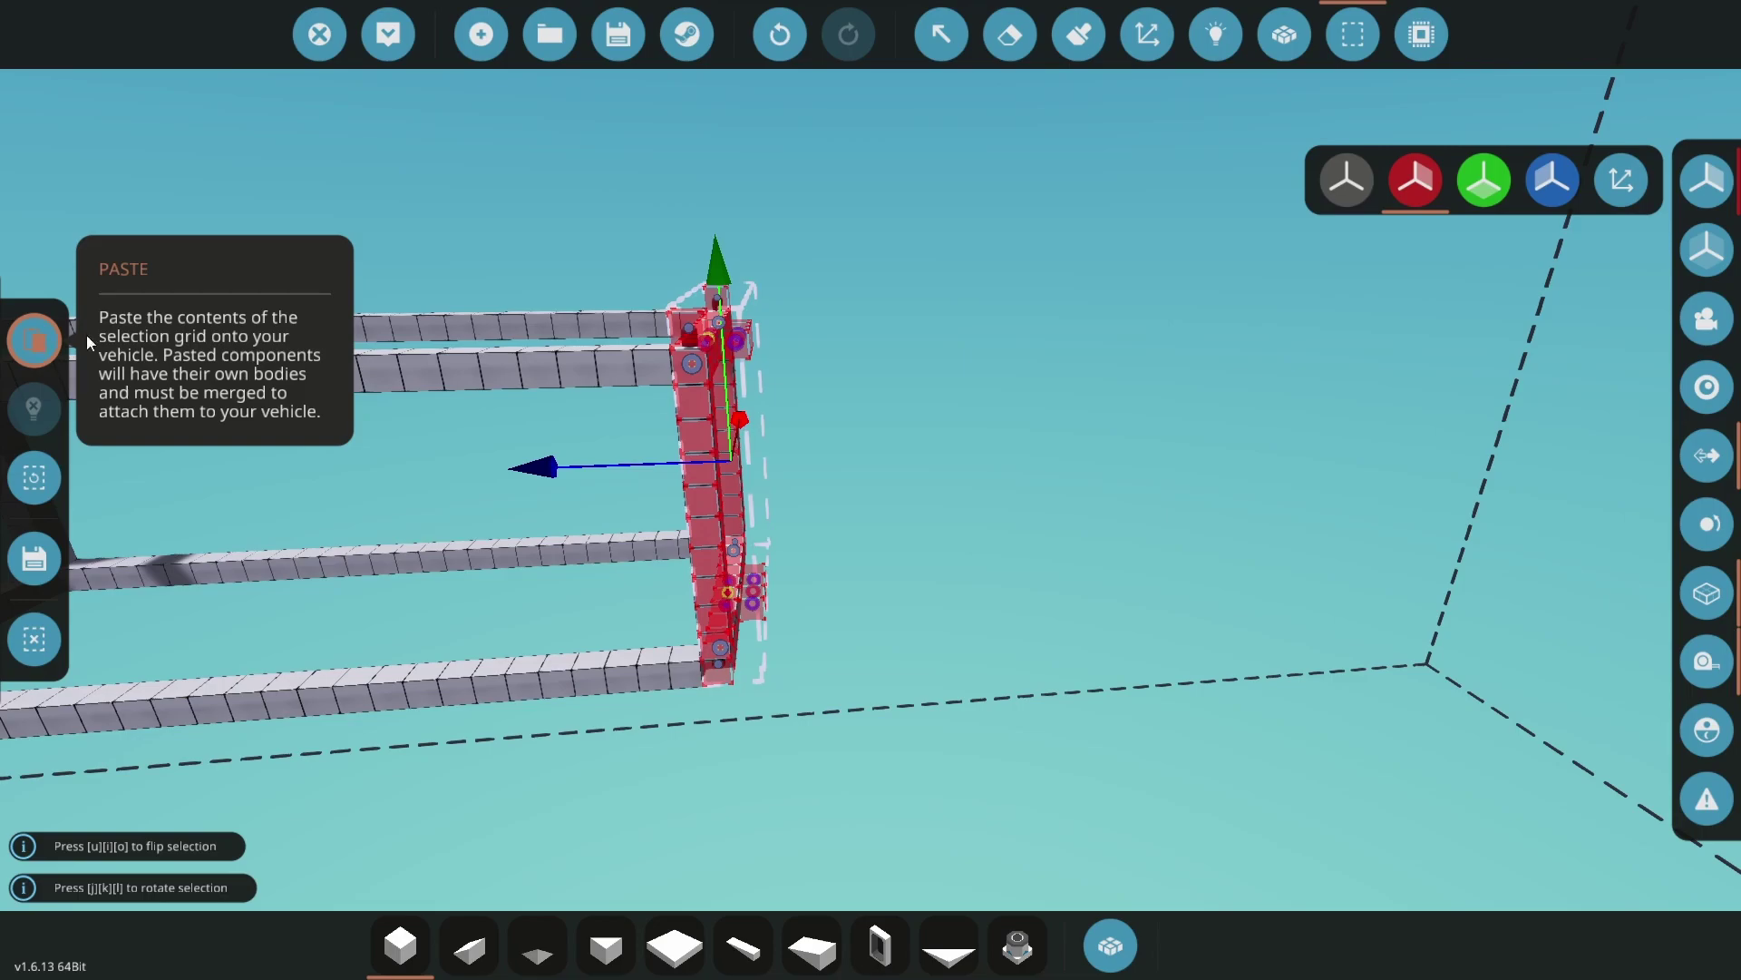
# Merge the pasted end frame's body with the body of the long beams
pyautogui.click(1276, 45)
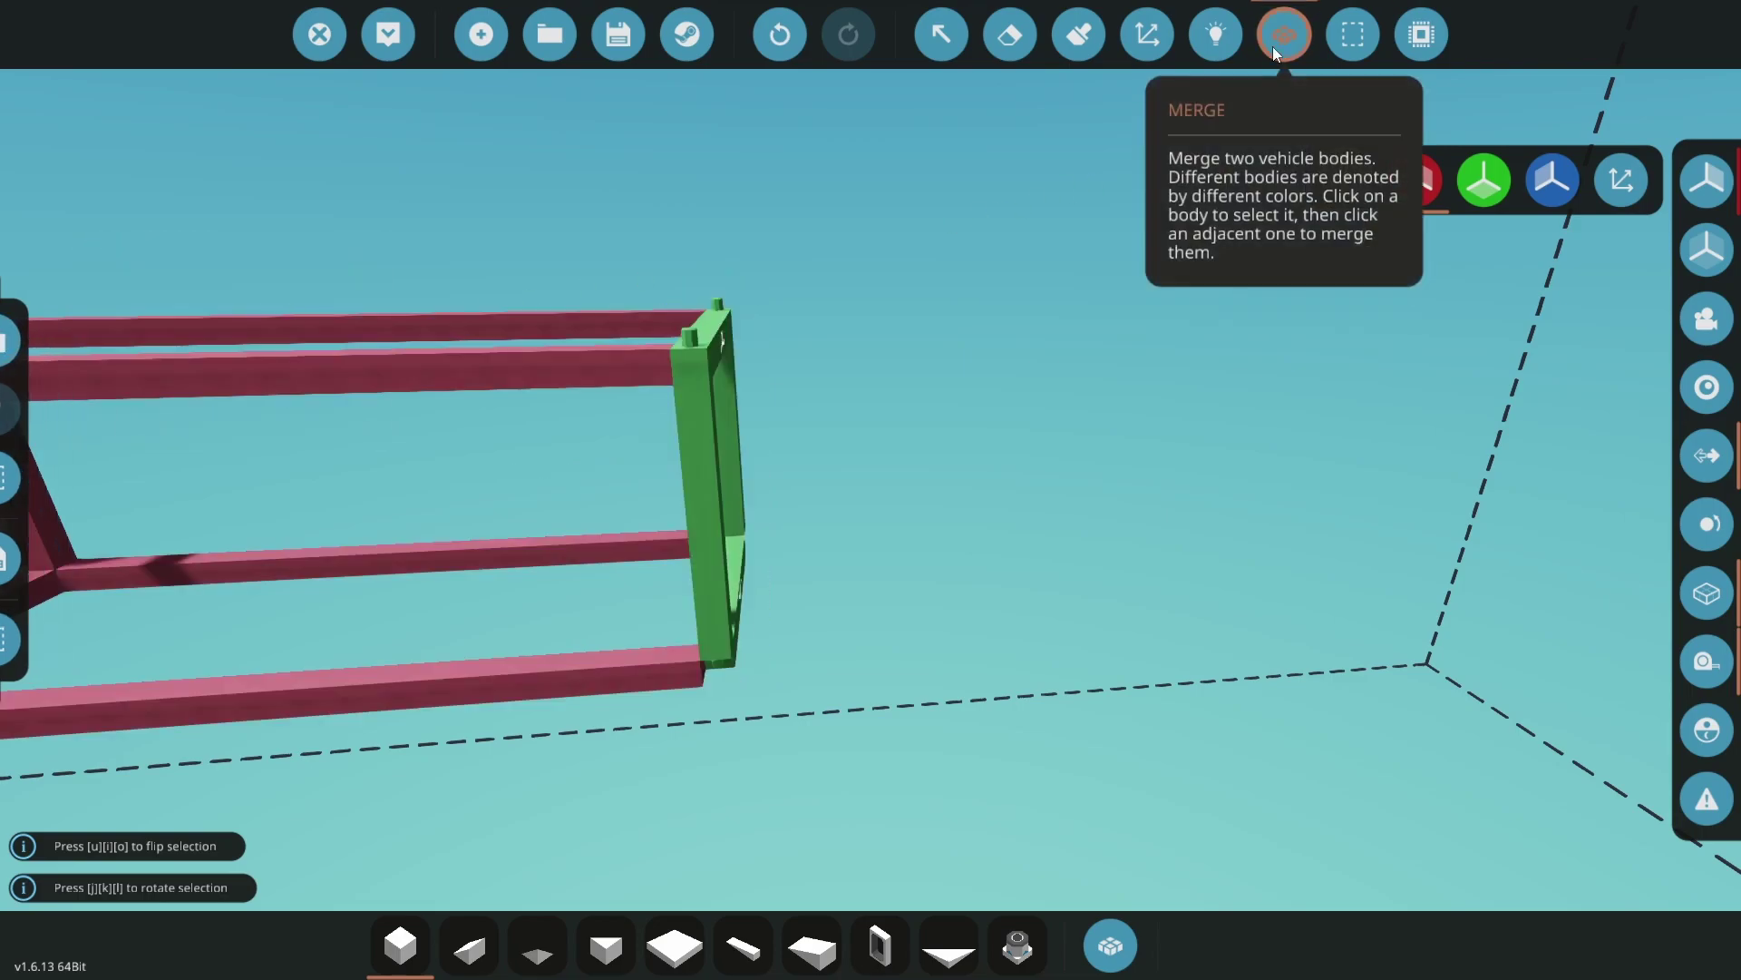
pyautogui.click(683, 363)
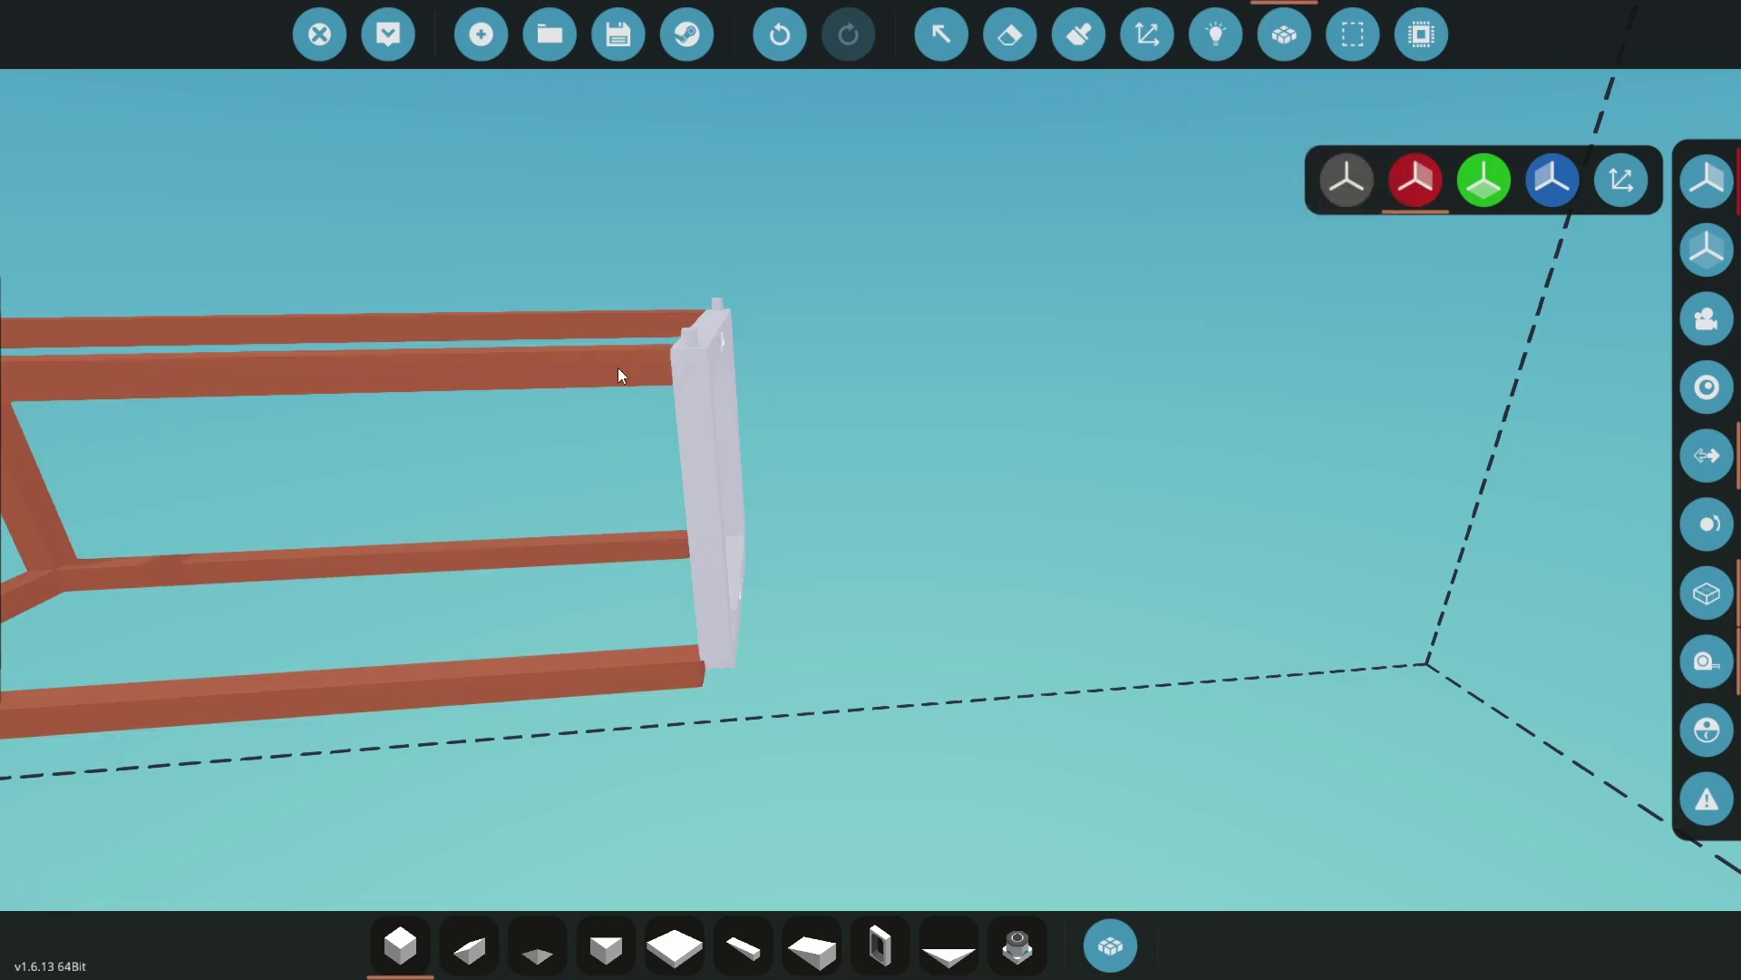
pyautogui.click(618, 368)
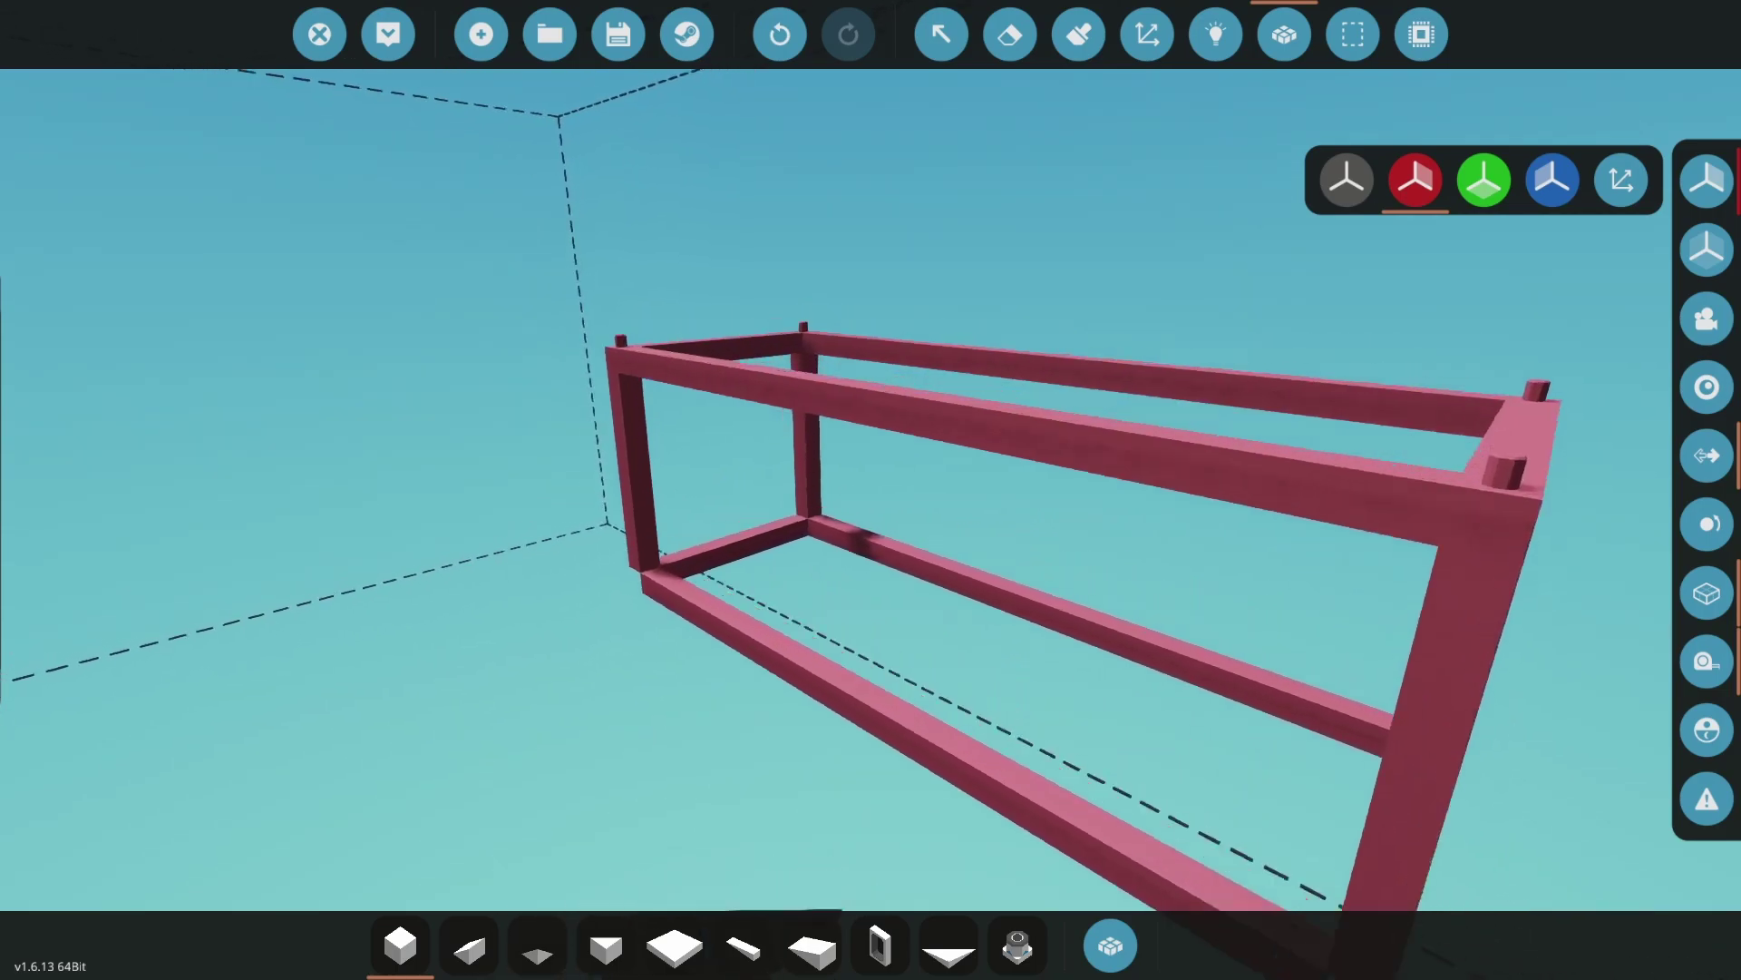
# Find the saved Container Controller microcontroller in the component inventory and place it against the middle of the lower crossbeam at one end
pyautogui.press('Tab')
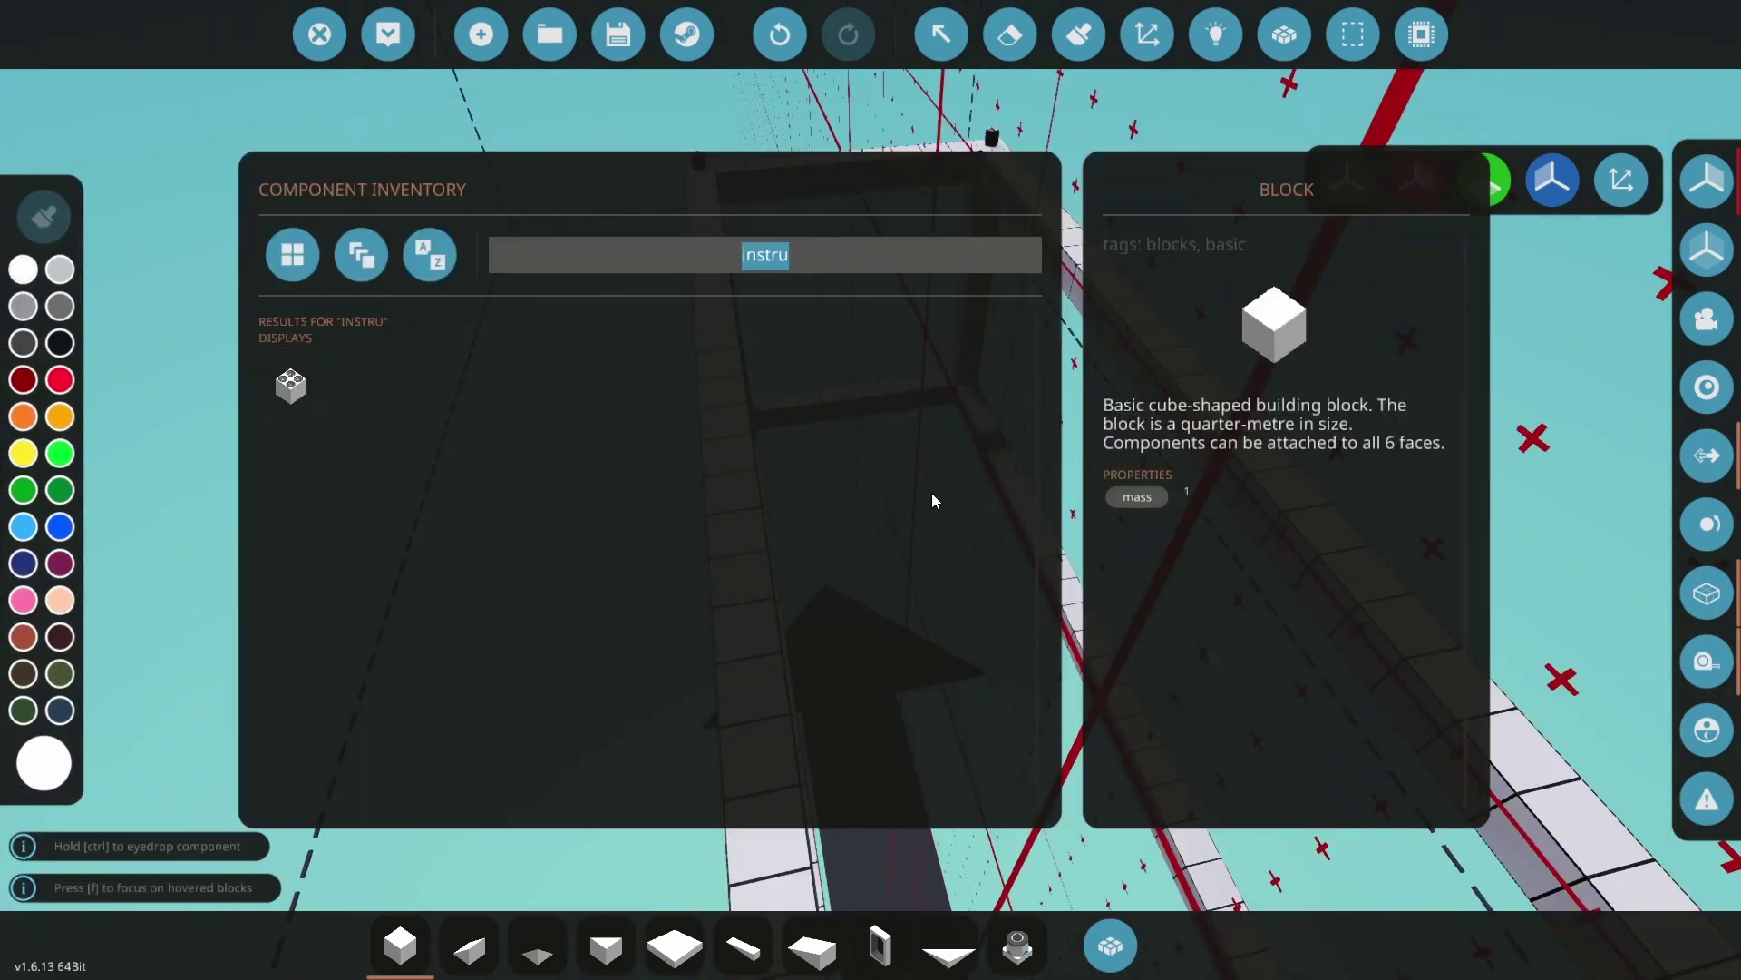
pyautogui.press('BackSpace')
pyautogui.write('contain')
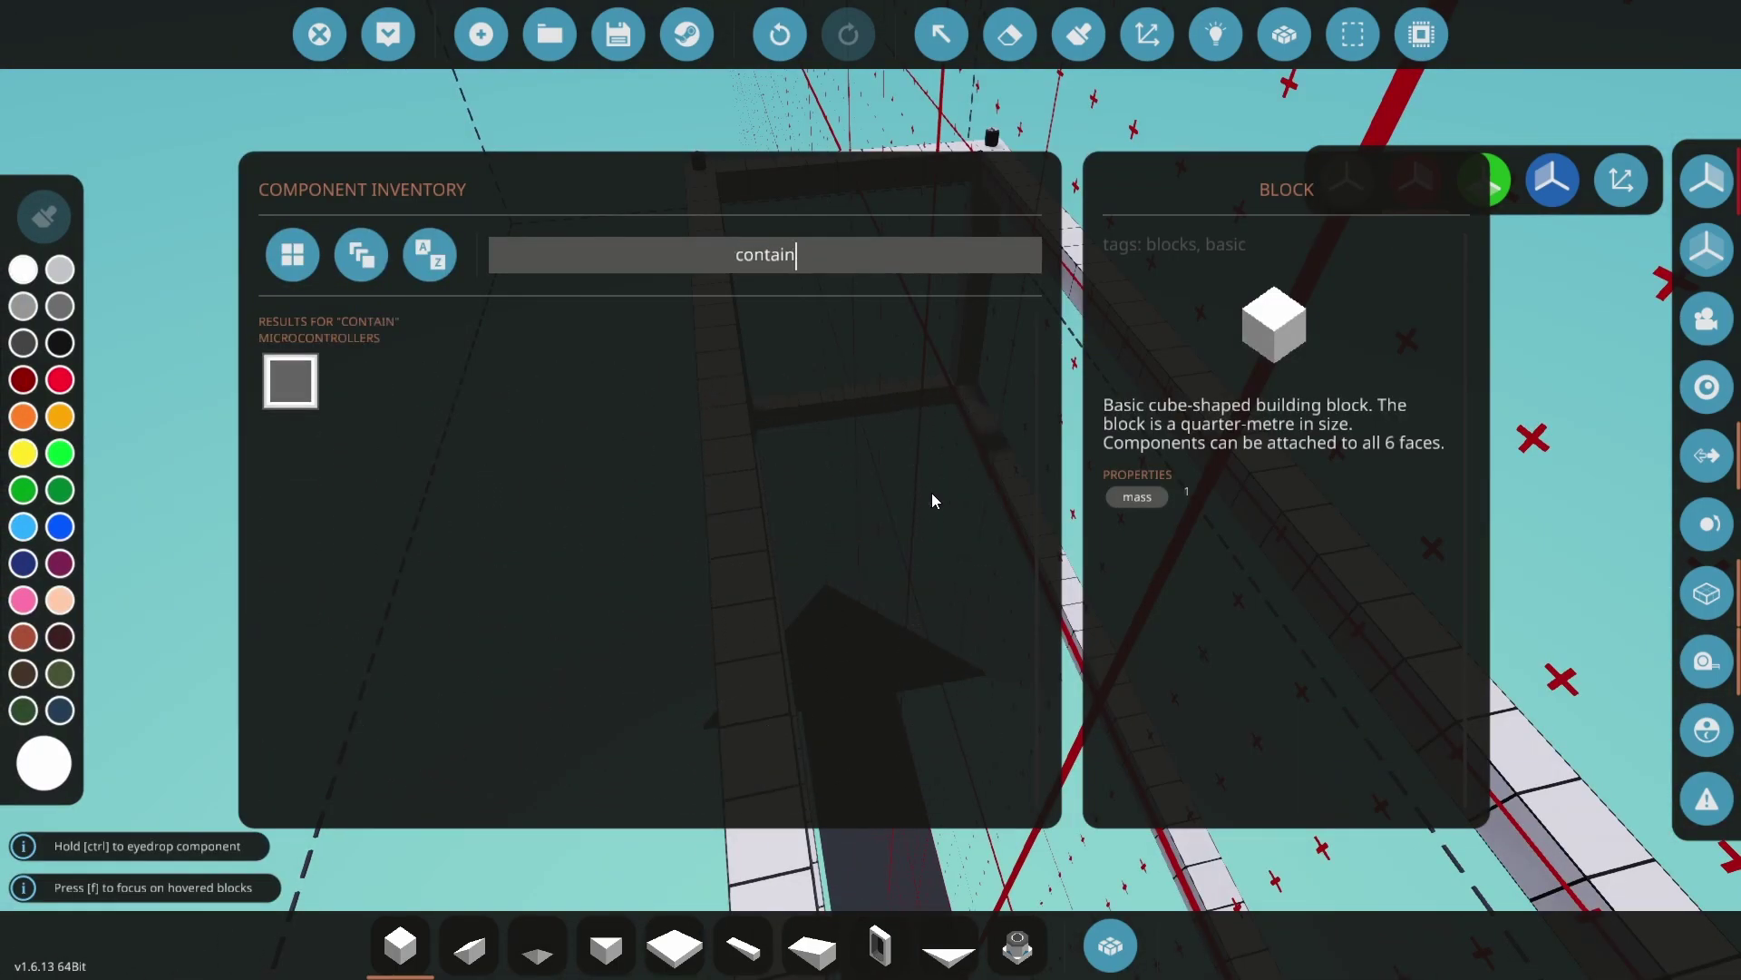
pyautogui.click(290, 379)
pyautogui.press('Tab')
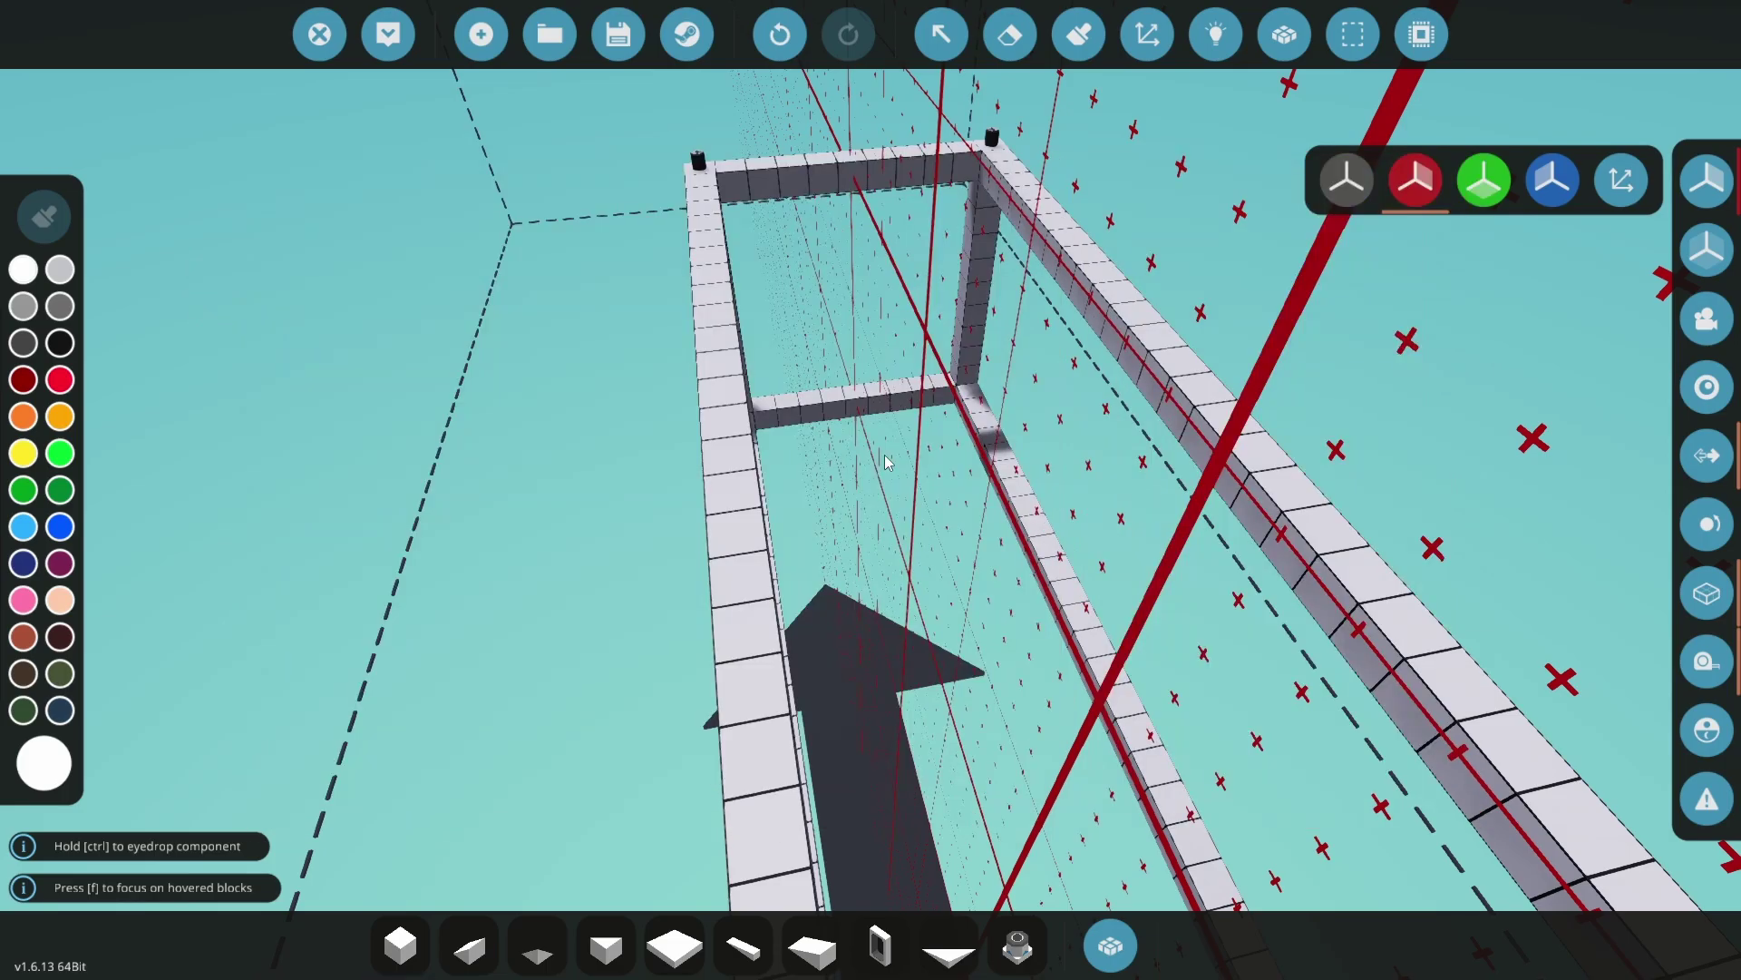
pyautogui.press('w')
pyautogui.press('w')
pyautogui.press('d')
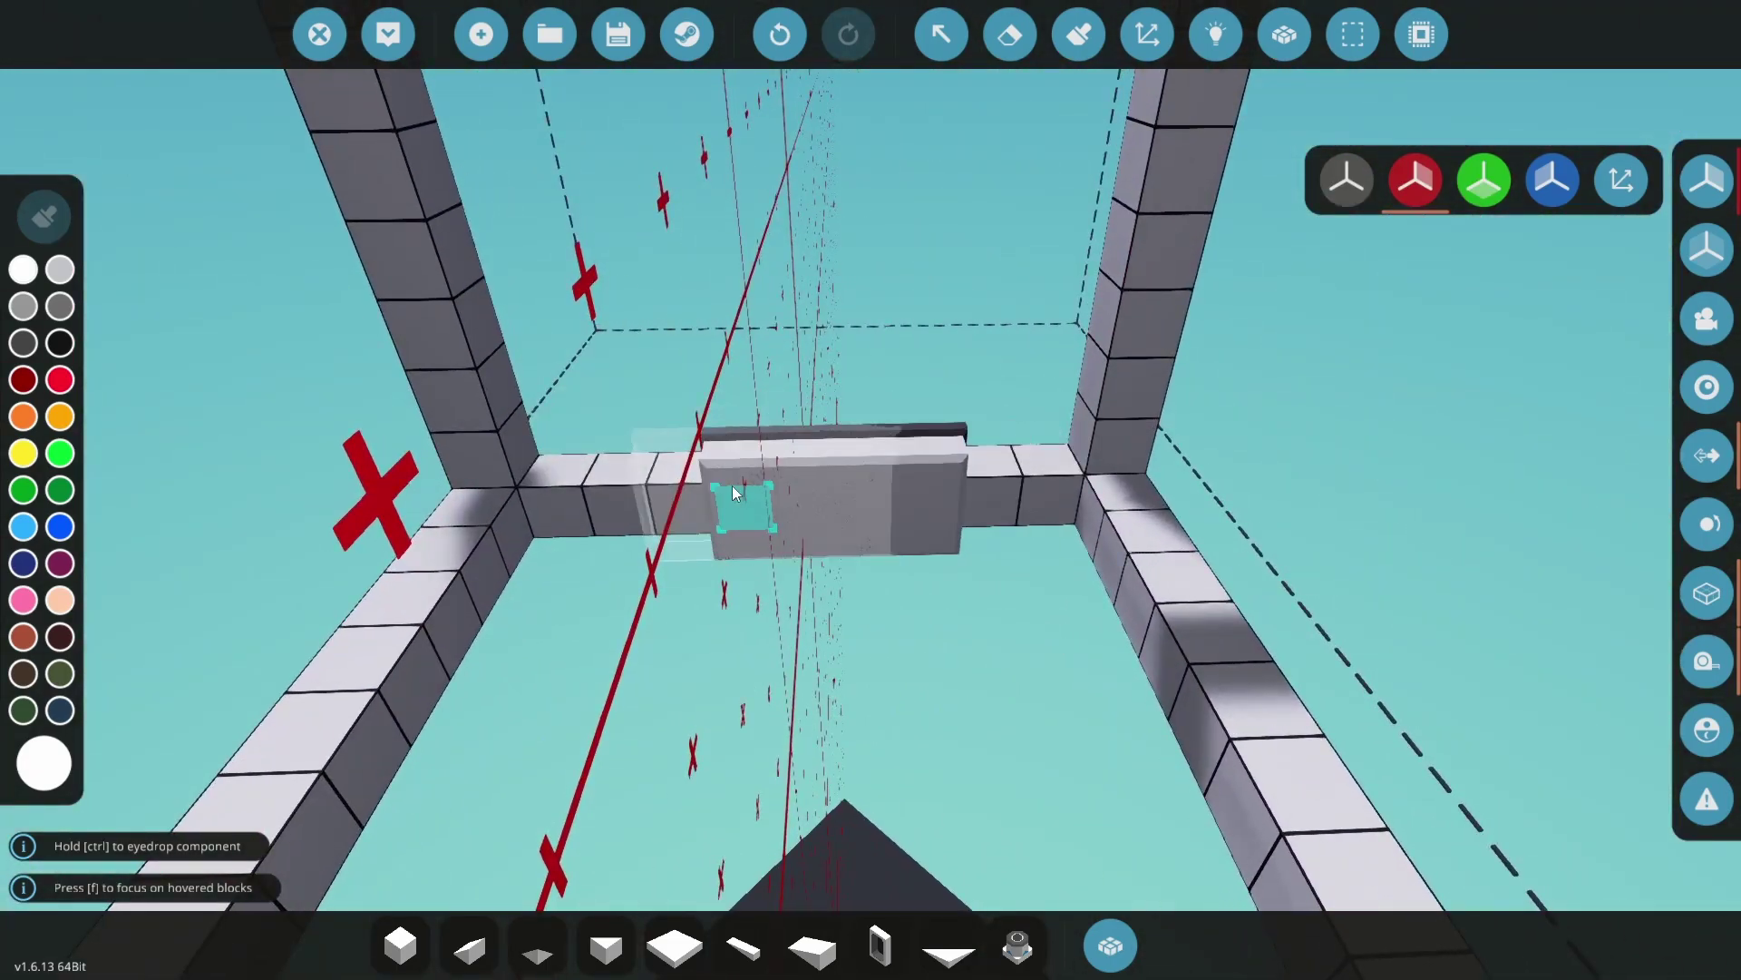
pyautogui.click(706, 486)
# Find the small battery in the component inventory and place it on the lower crossbeam beside the Container Controller
pyautogui.write('q')
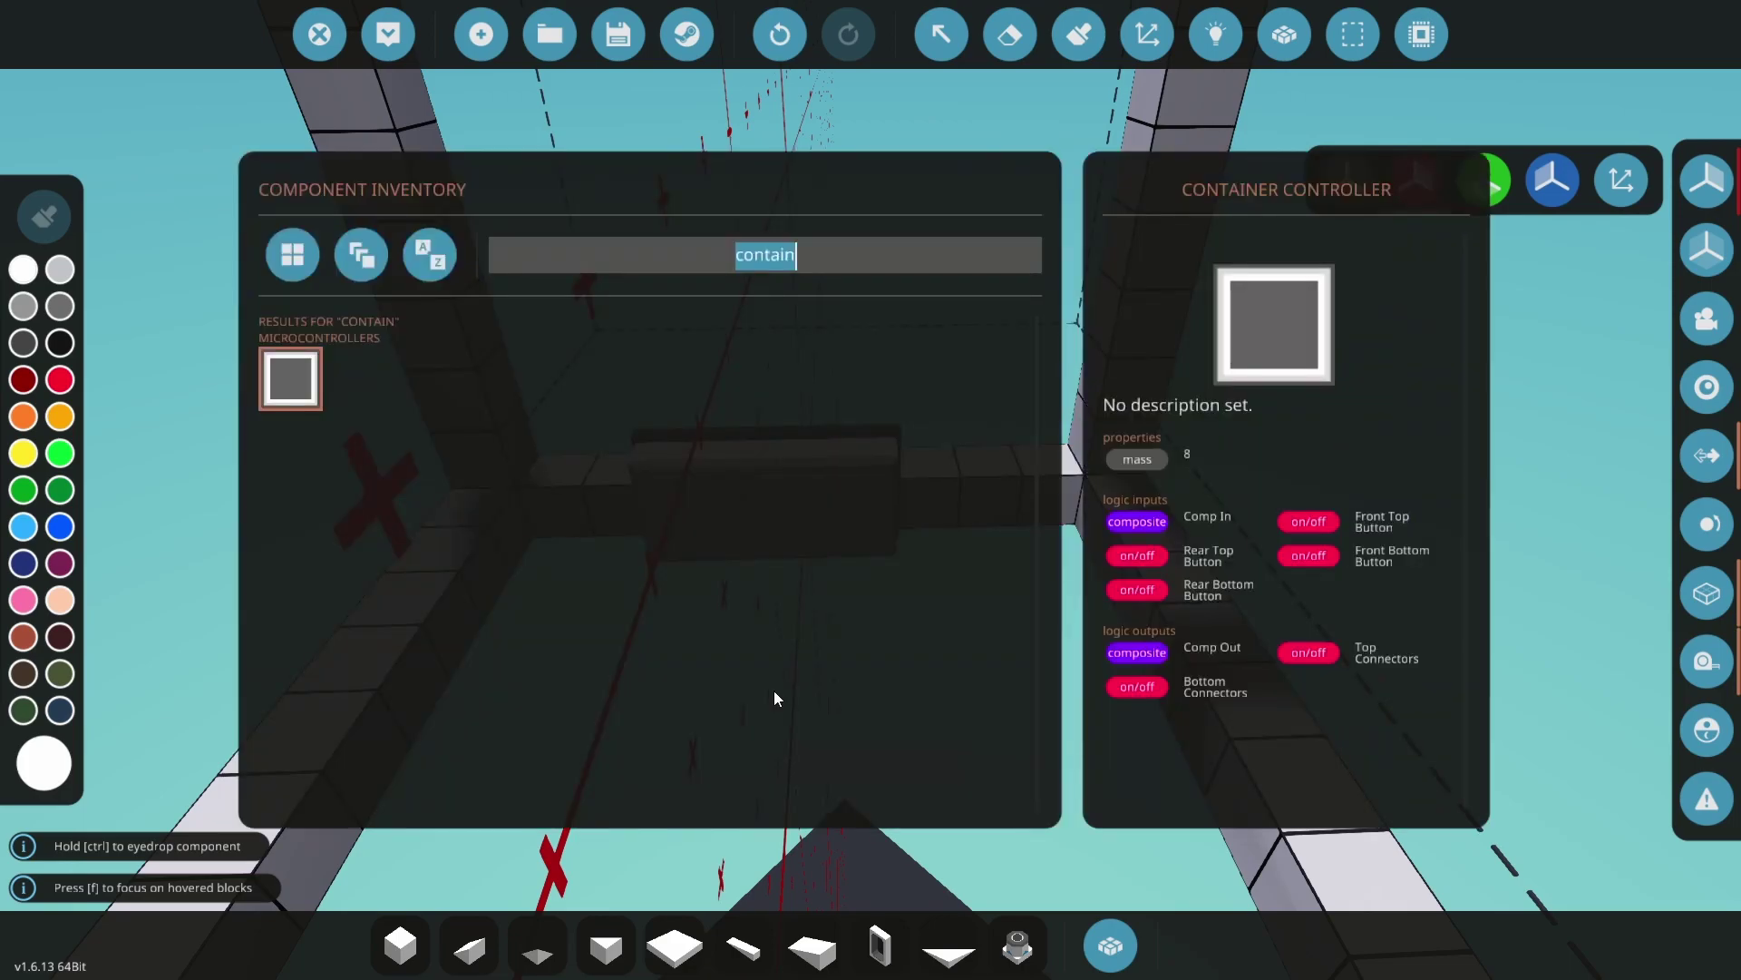
pyautogui.write('batter')
pyautogui.click(459, 370)
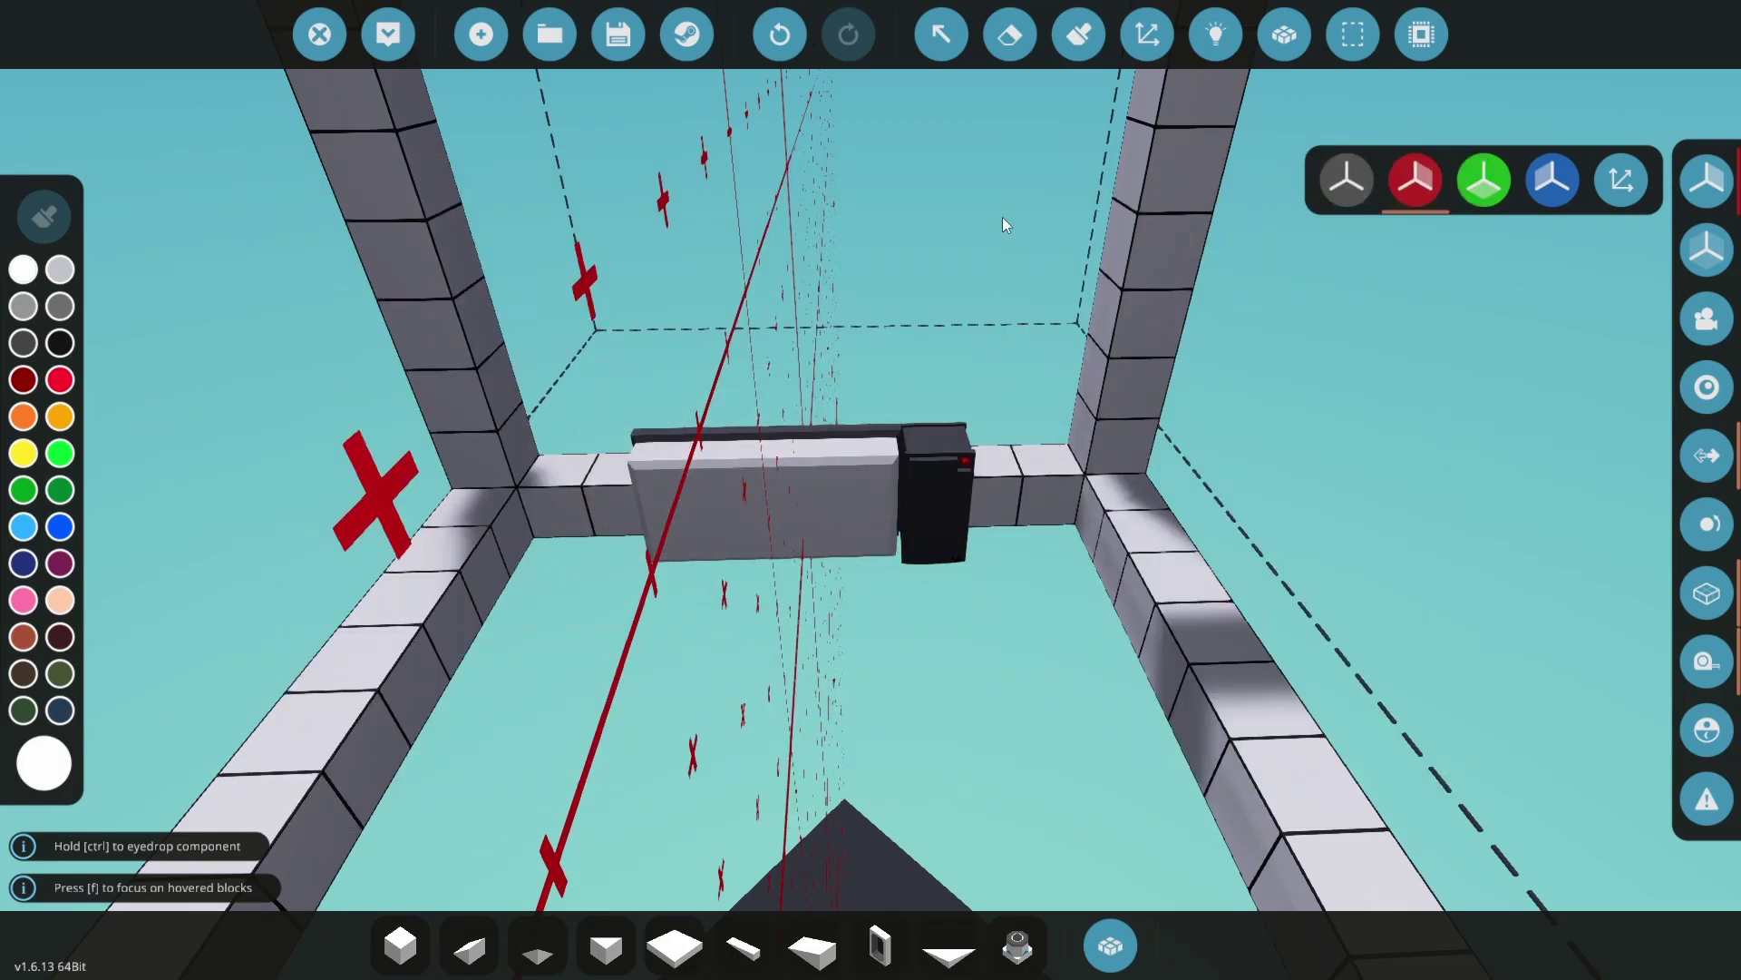
# In composite logic, link the controller's Comp In to the nearest lower indicator panel's Out Signal and chain the neighbouring lower panel behind it
pyautogui.click(1217, 38)
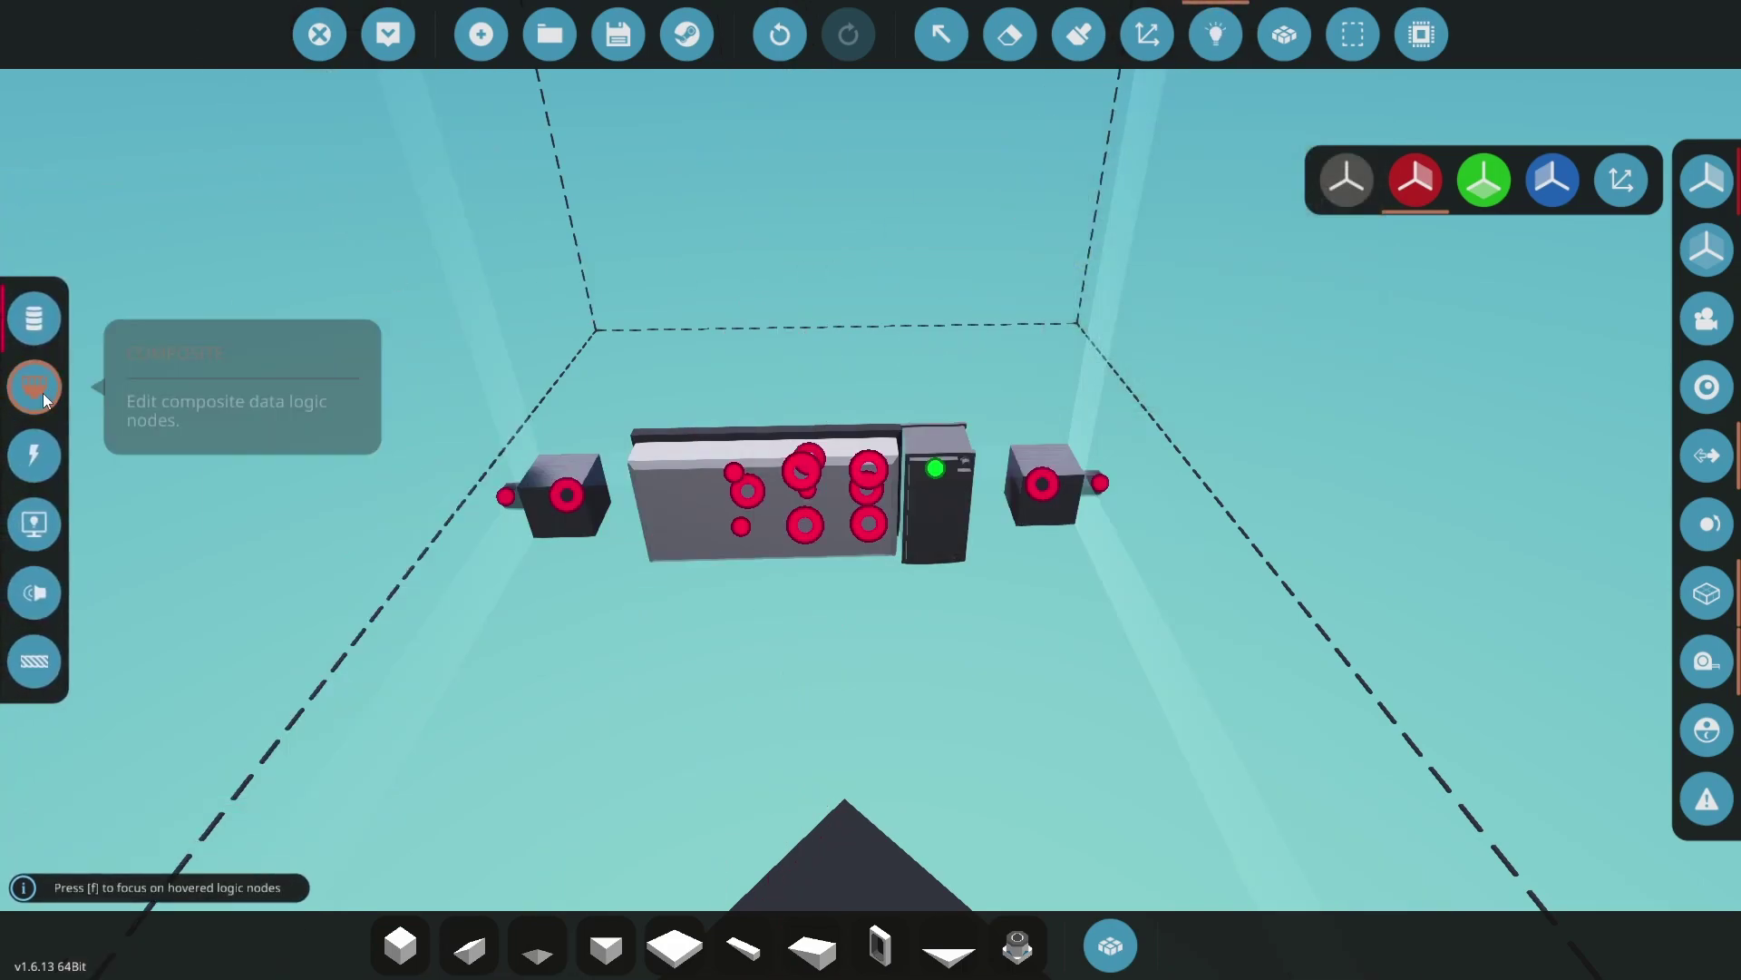
pyautogui.click(40, 390)
pyautogui.press('a')
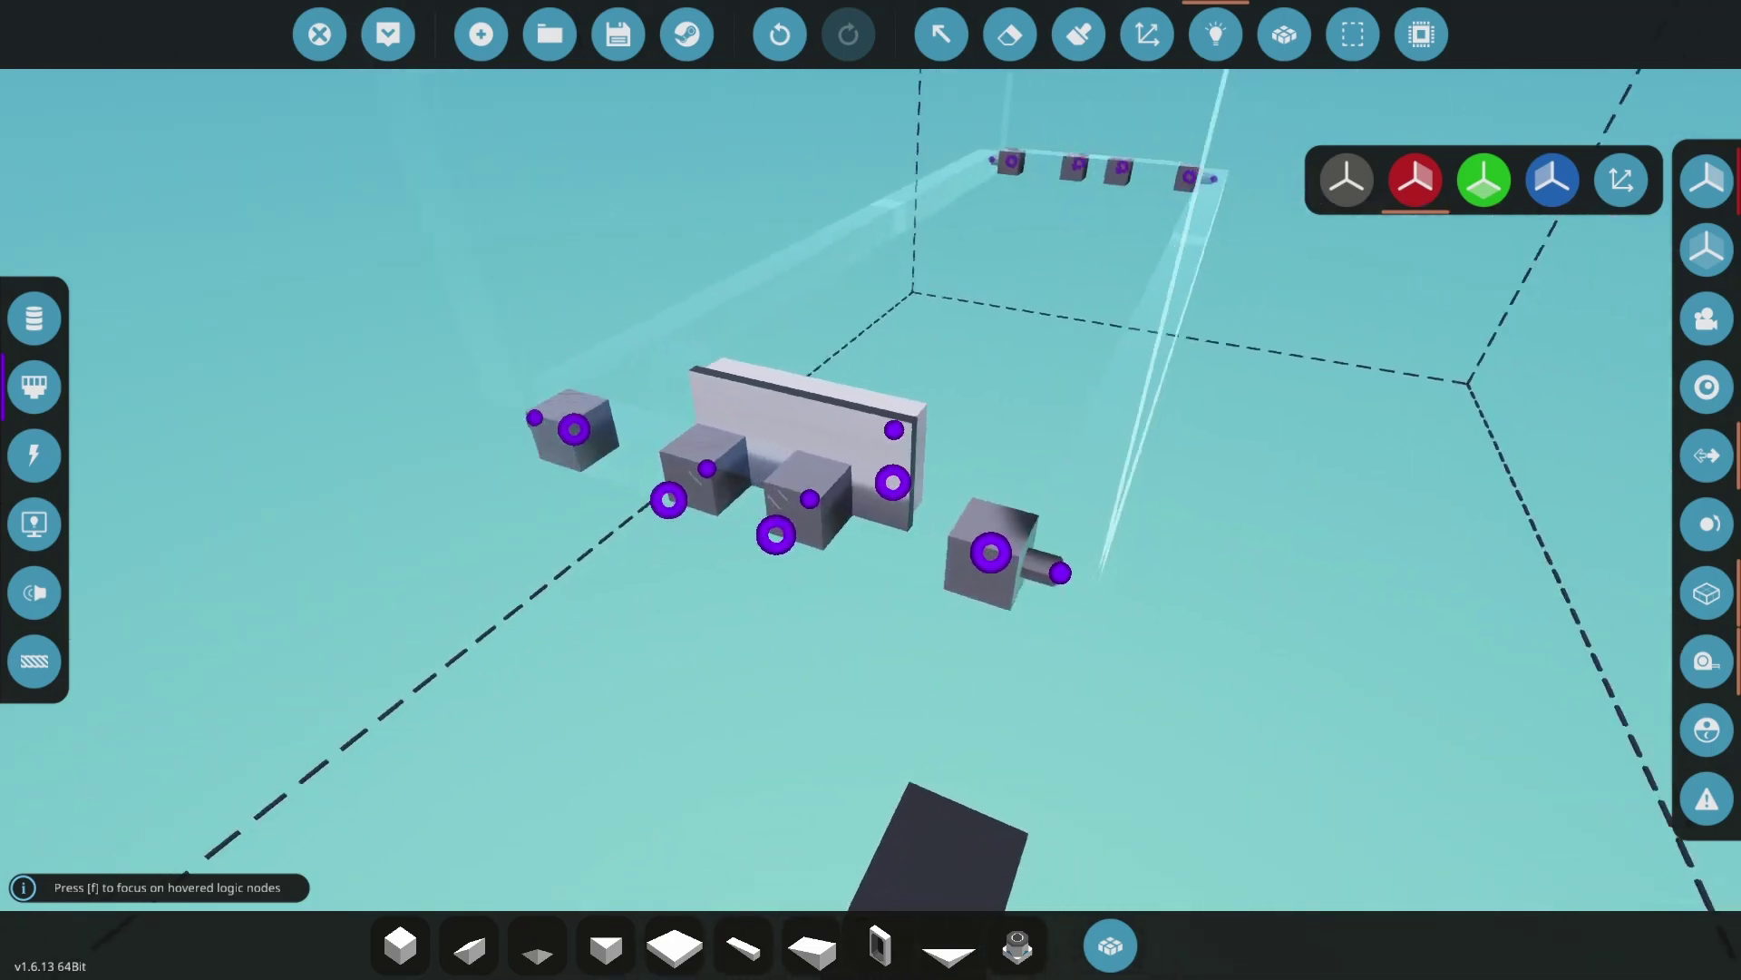
pyautogui.press('w')
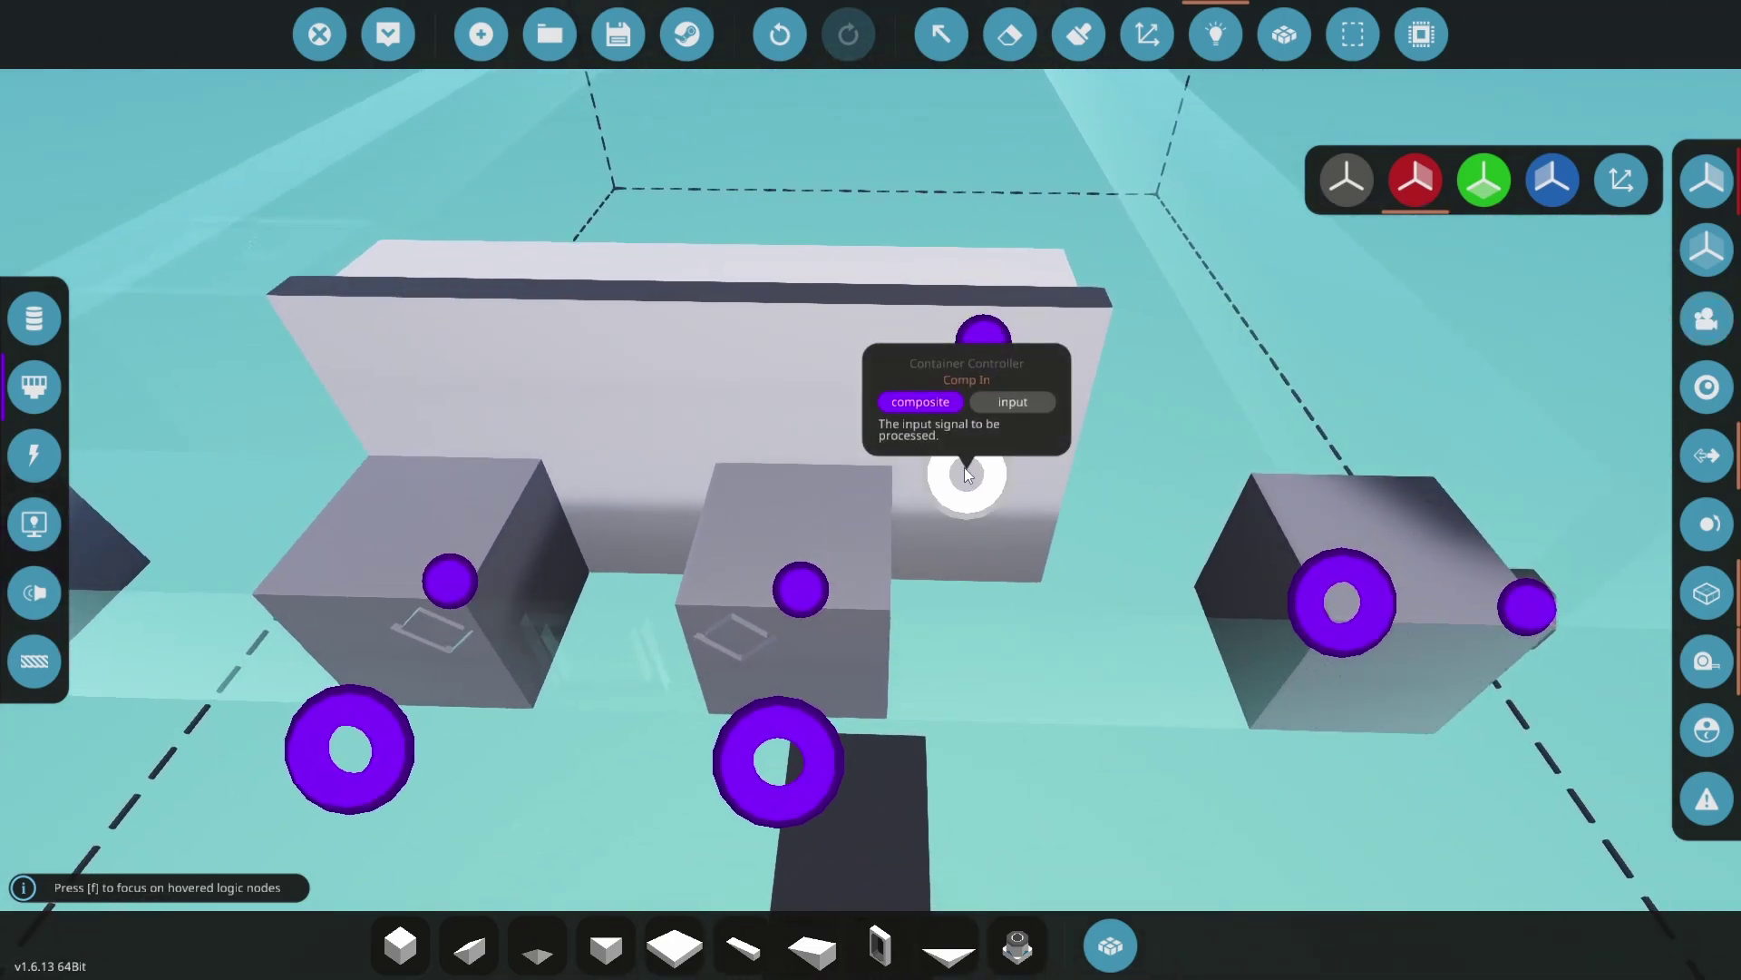
pyautogui.moveTo(966, 472); pyautogui.dragTo(801, 590)
pyautogui.press('a')
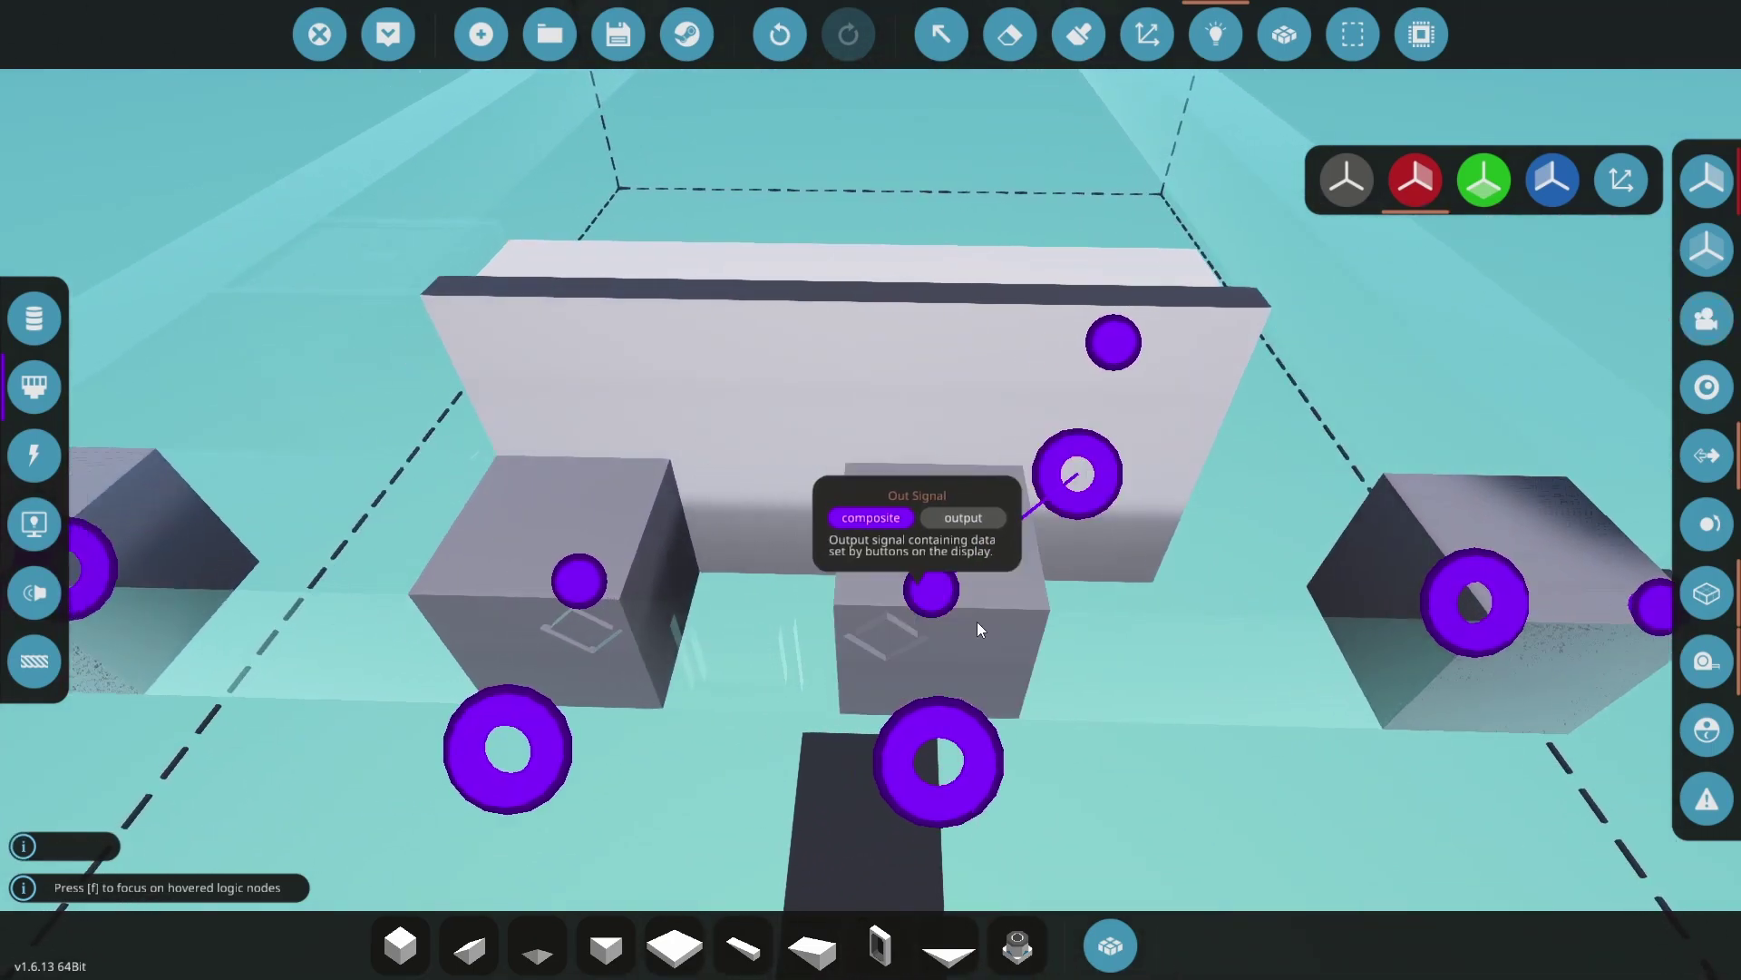
pyautogui.moveTo(1052, 750); pyautogui.dragTo(662, 585)
# Extend the composite chain to the opposite end and link its two lower indicator panels, In Signal to Out Signal
pyautogui.moveTo(612, 742); pyautogui.dragTo(638, 572)
pyautogui.press('a')
pyautogui.press('a')
pyautogui.press('a')
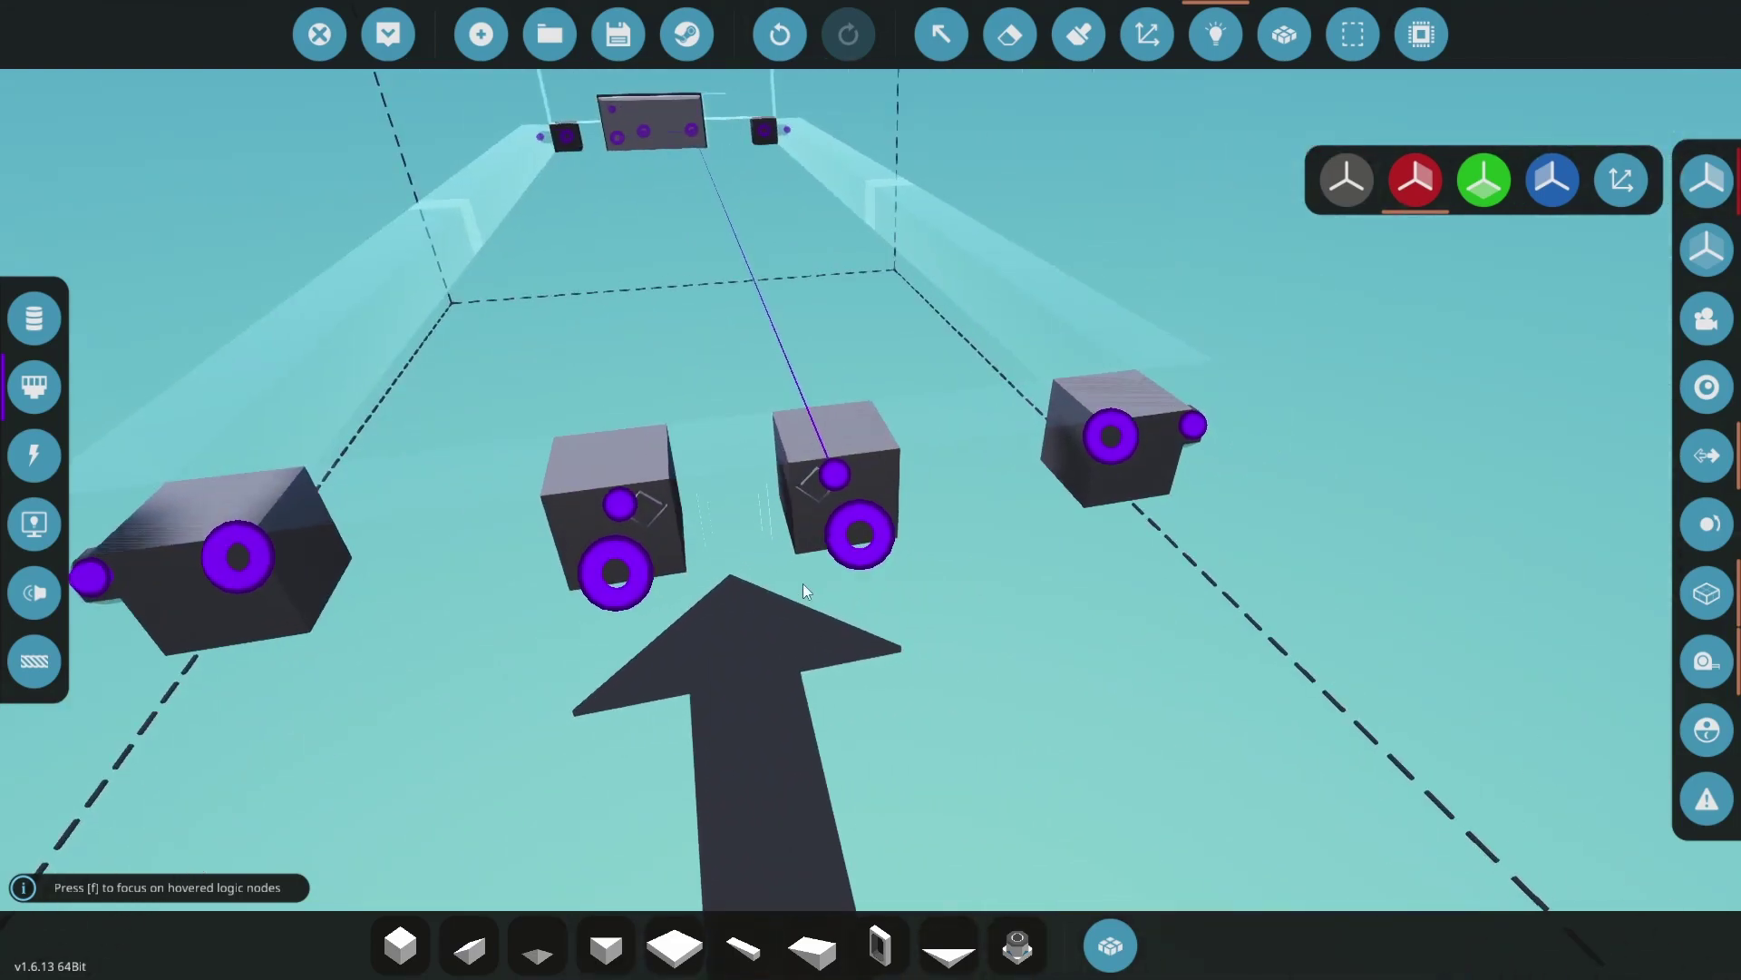
pyautogui.press('w')
pyautogui.moveTo(855, 657); pyautogui.dragTo(557, 610)
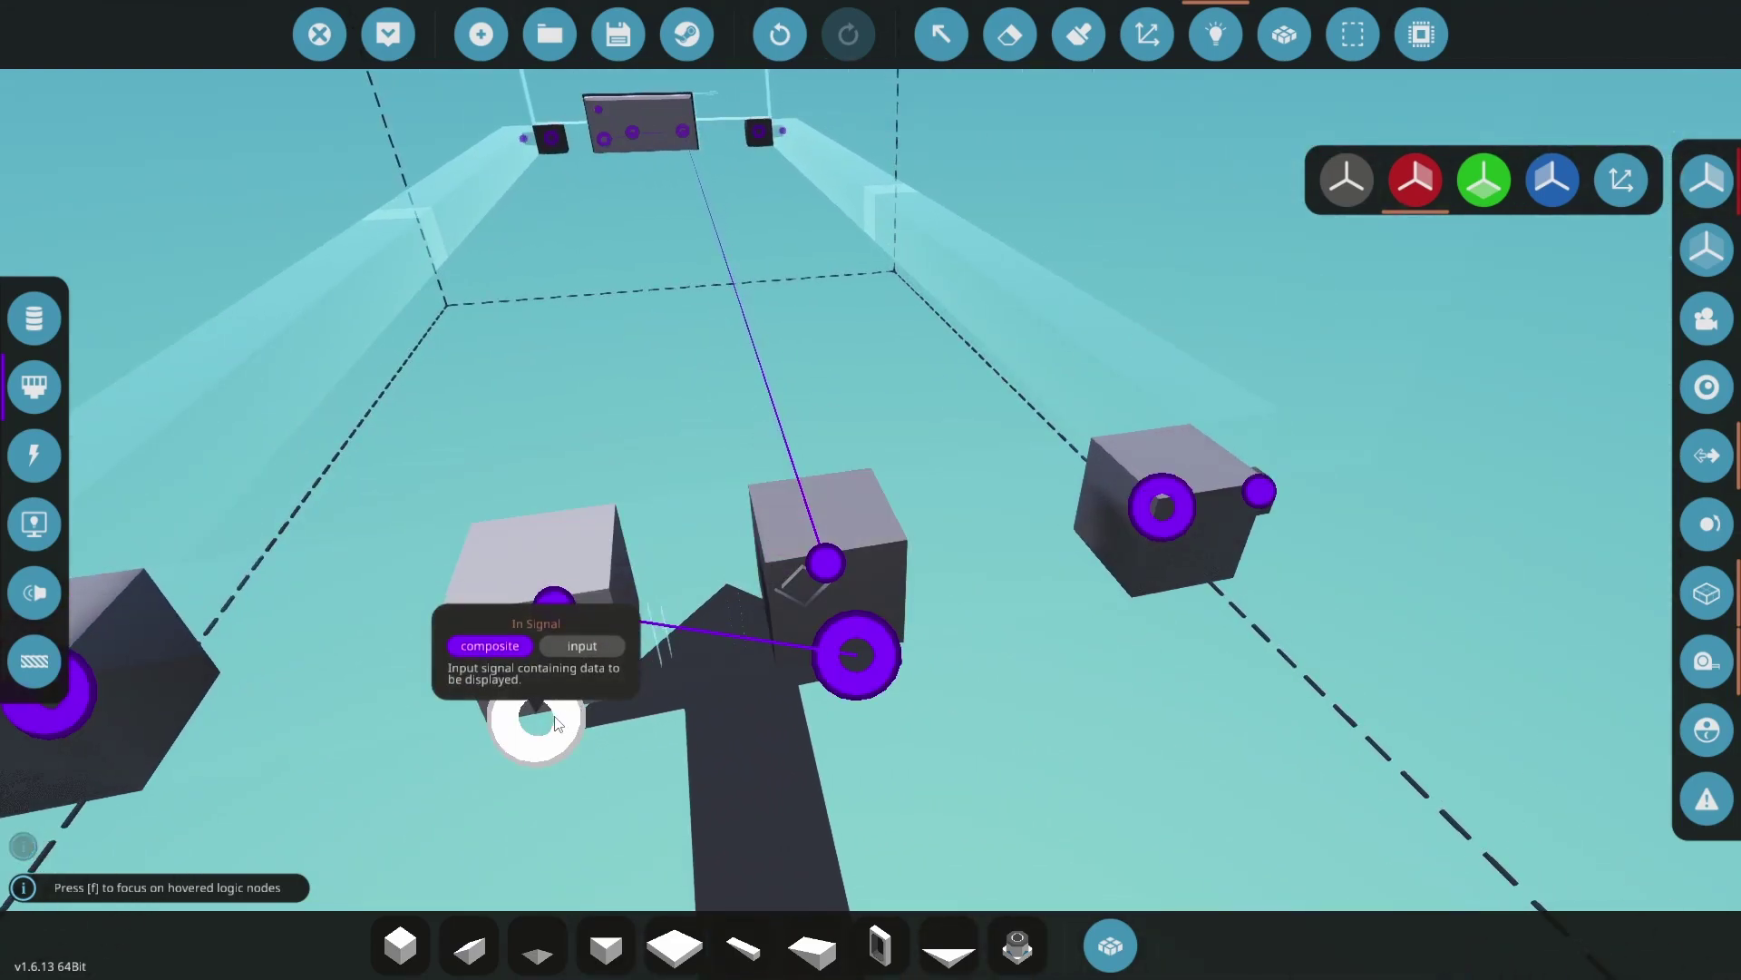
# Continue the composite chain from the lower panels up through the two upper indicator panels at the far end
pyautogui.press('s')
pyautogui.moveTo(553, 715); pyautogui.dragTo(729, 663)
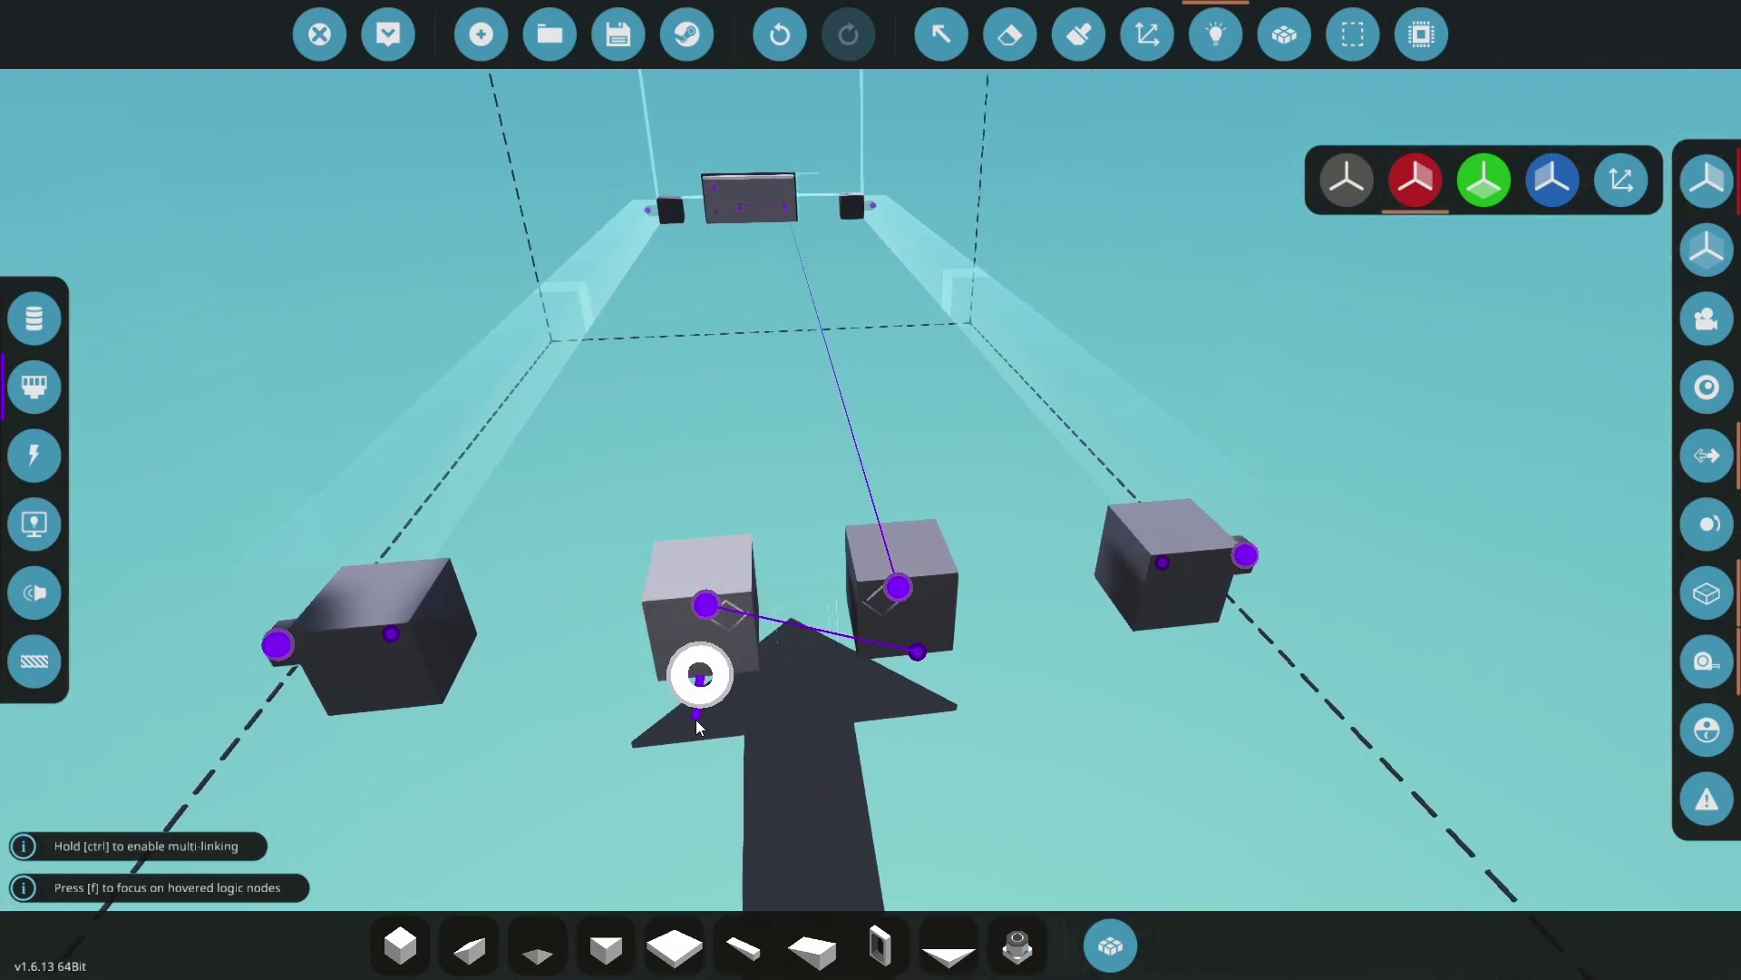
pyautogui.press('space')
pyautogui.moveTo(697, 721); pyautogui.dragTo(695, 713)
pyautogui.press('s')
pyautogui.press('space')
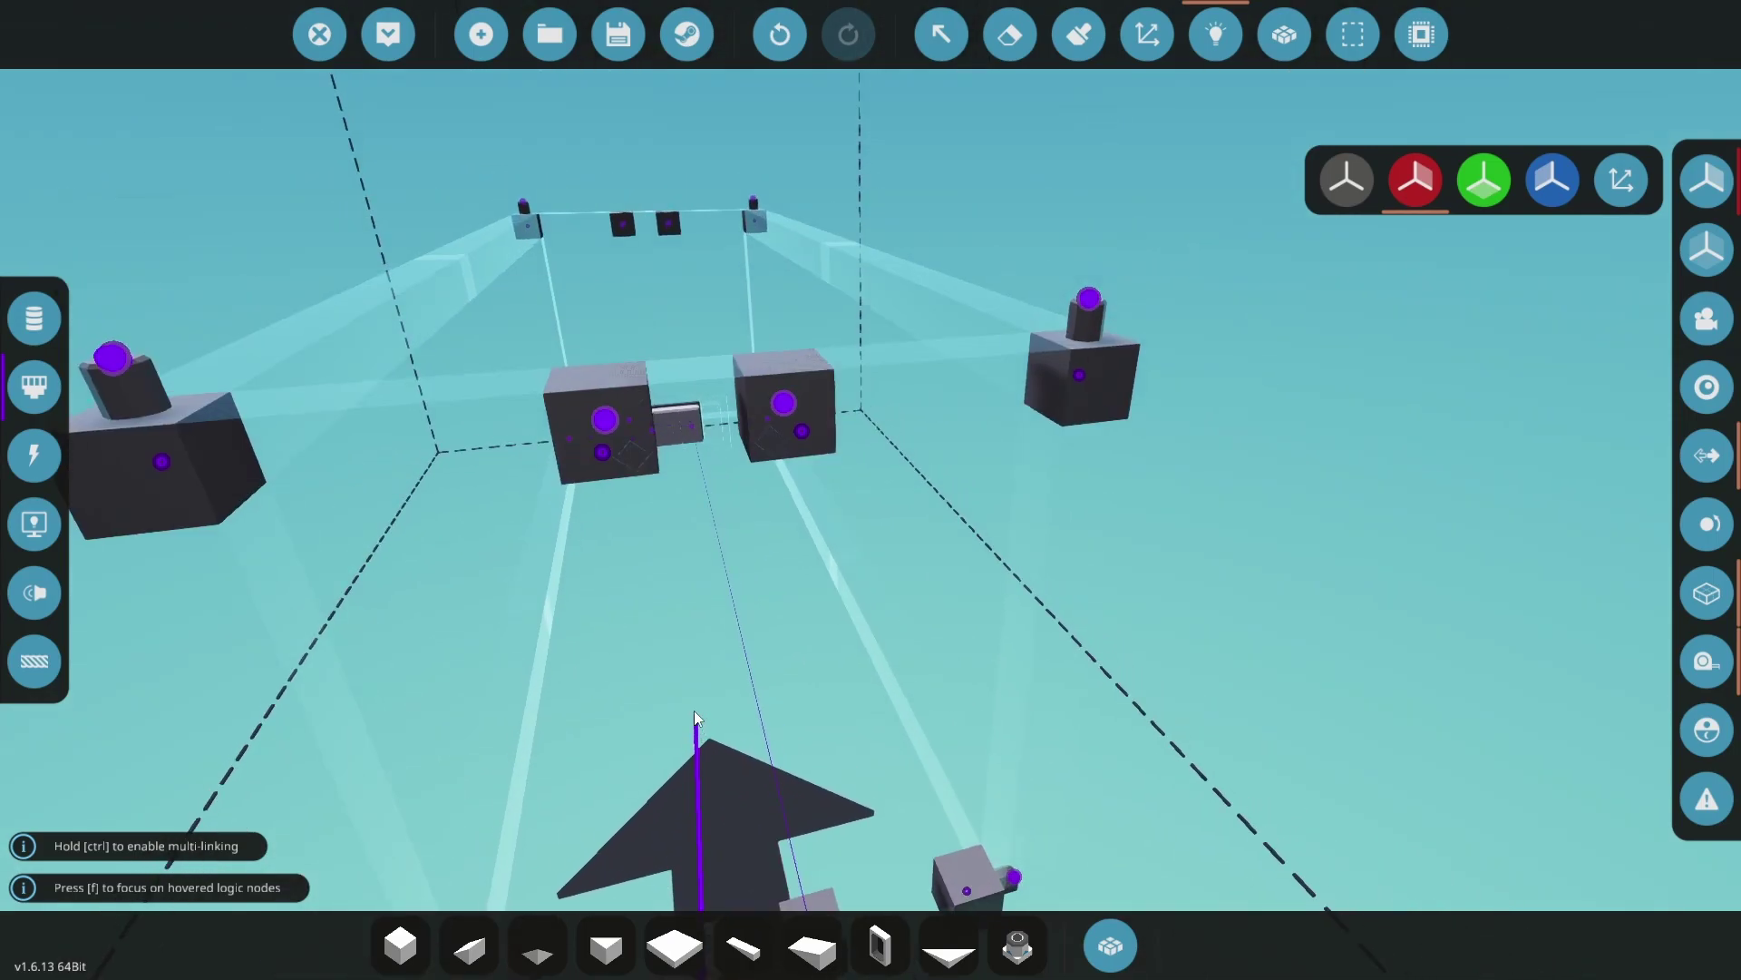
pyautogui.moveTo(608, 452); pyautogui.dragTo(1081, 481)
# Chain the two upper indicator panels at the controller's end and link the last In Signal to the controller's Comp Out
pyautogui.press('w')
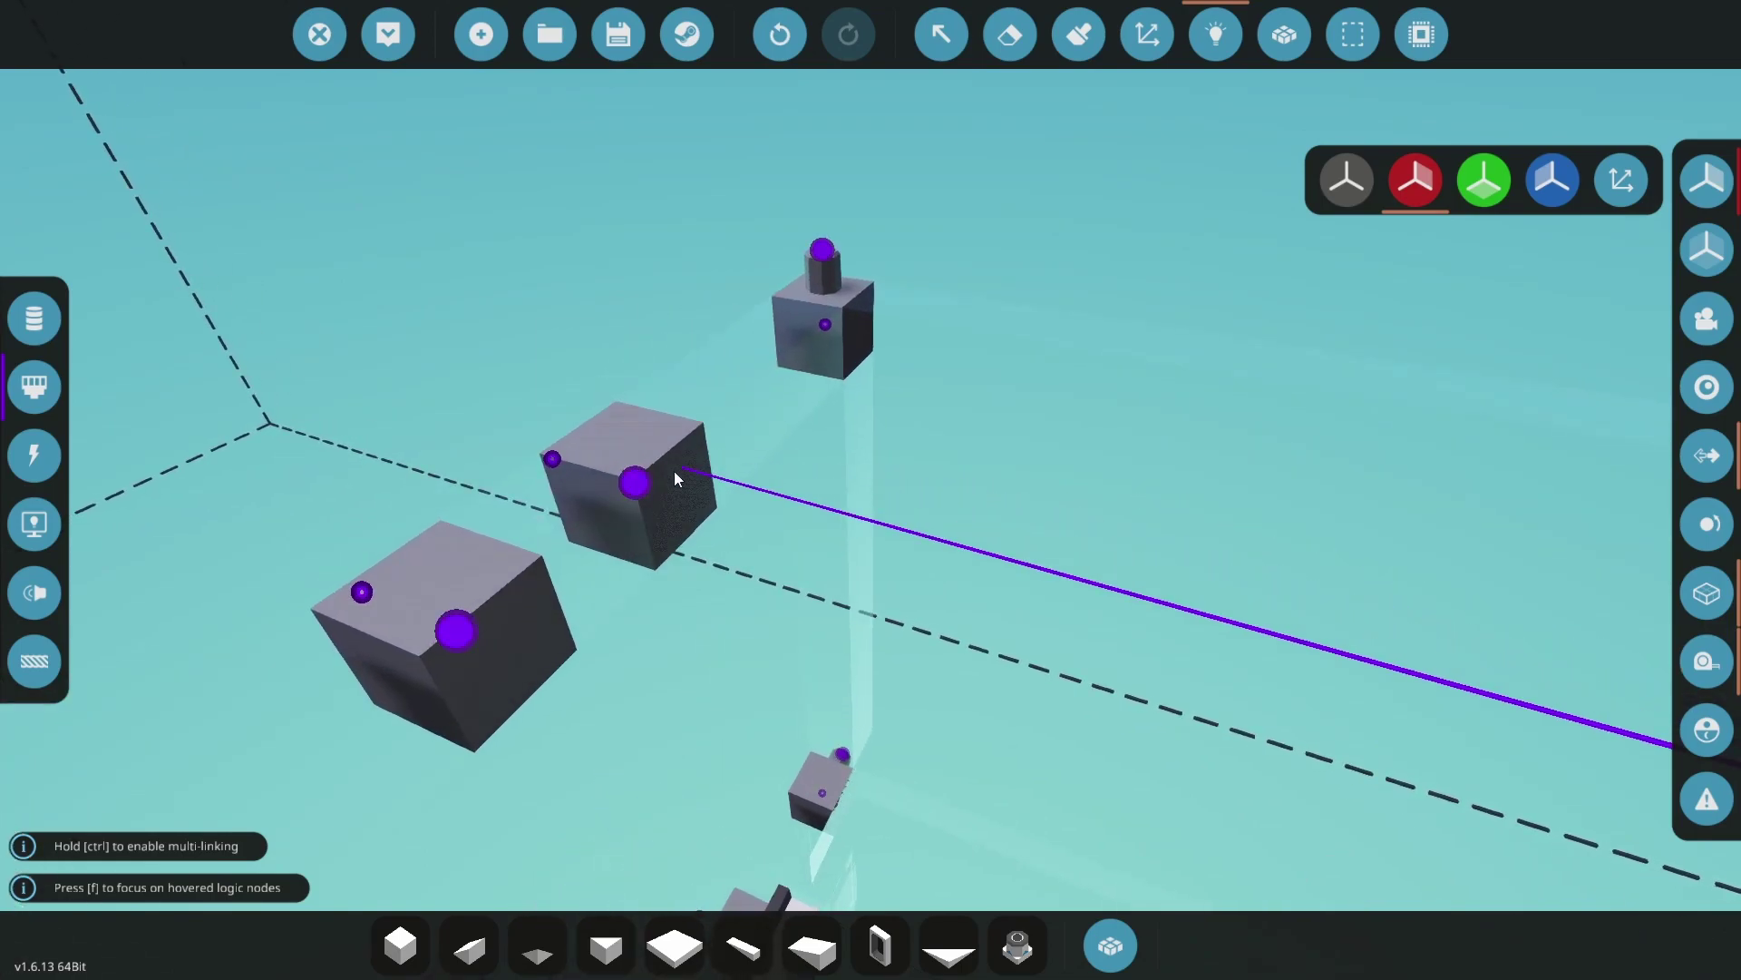
pyautogui.moveTo(547, 460); pyautogui.dragTo(456, 628)
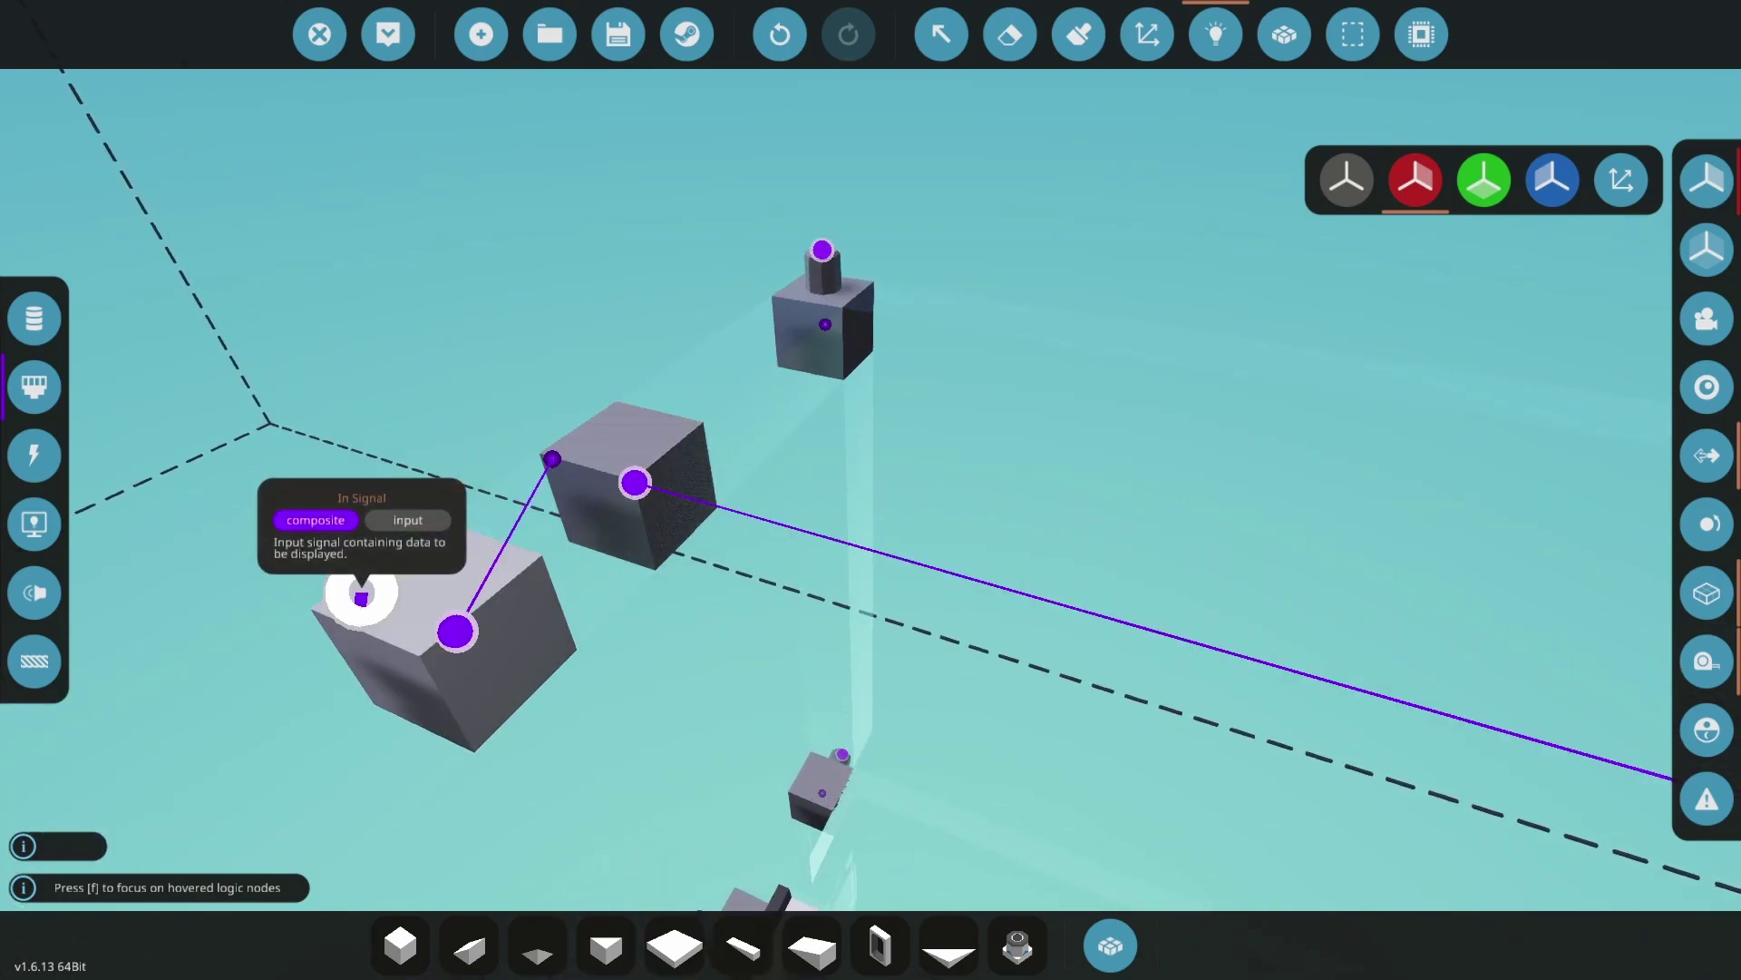
pyautogui.press('f')
pyautogui.moveTo(585, 560); pyautogui.dragTo(585, 560)
pyautogui.press('s')
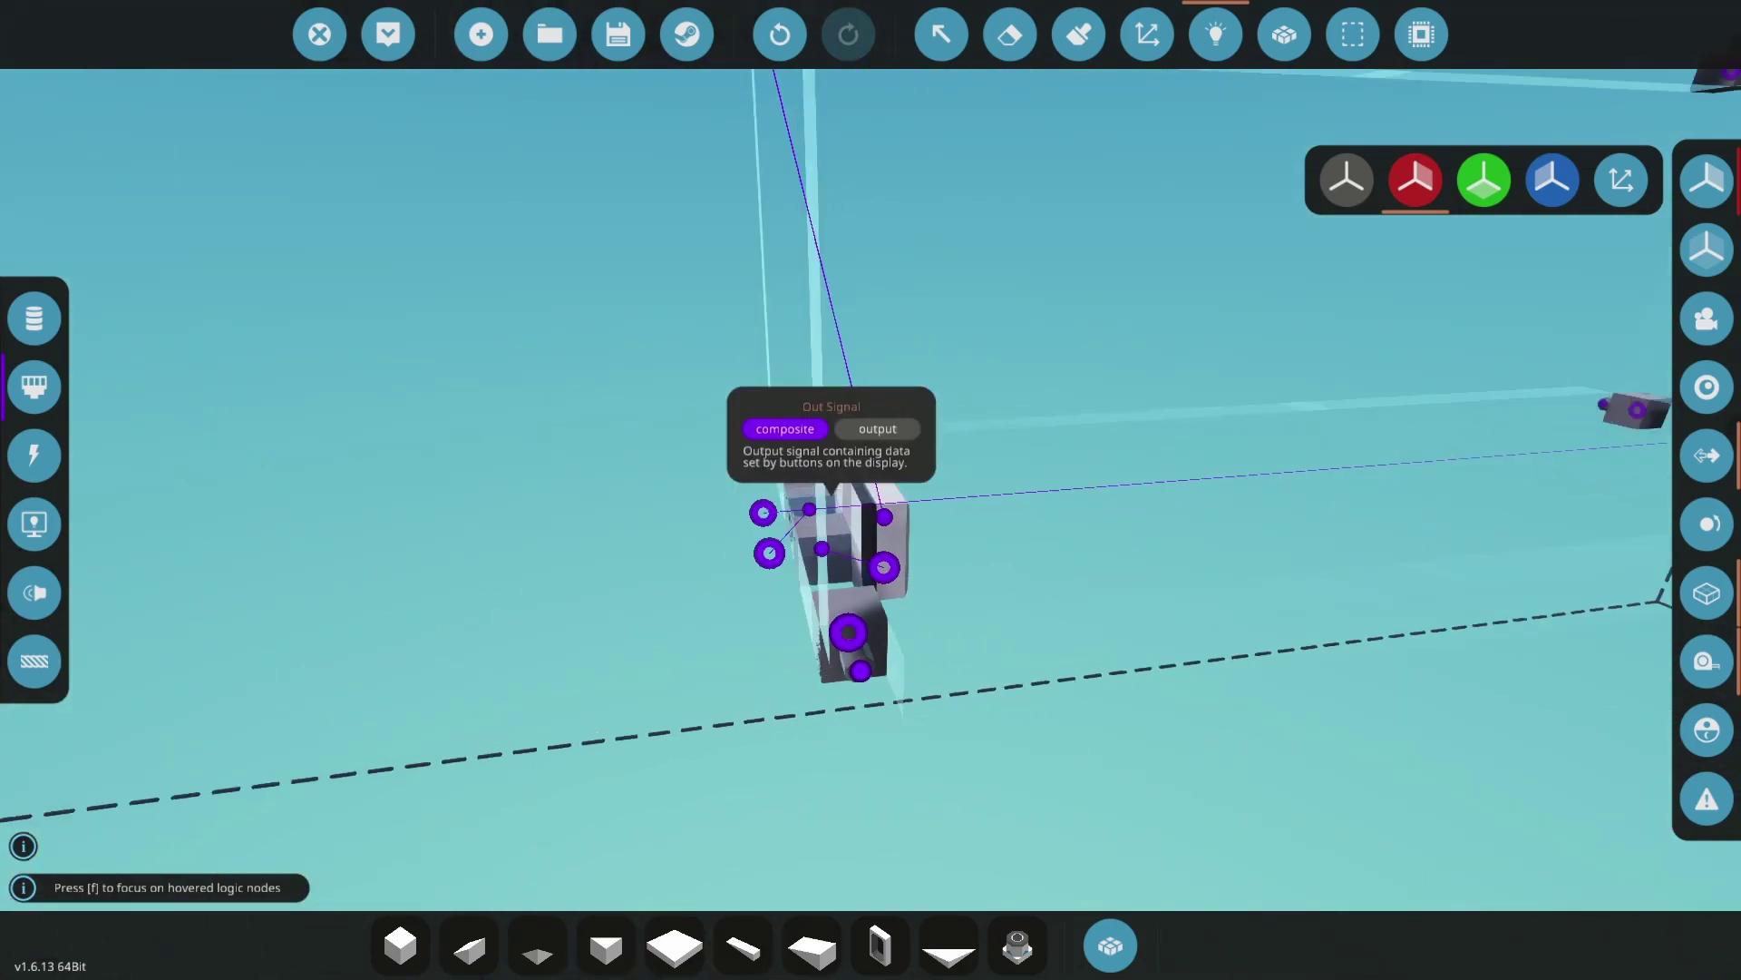
pyautogui.press('space')
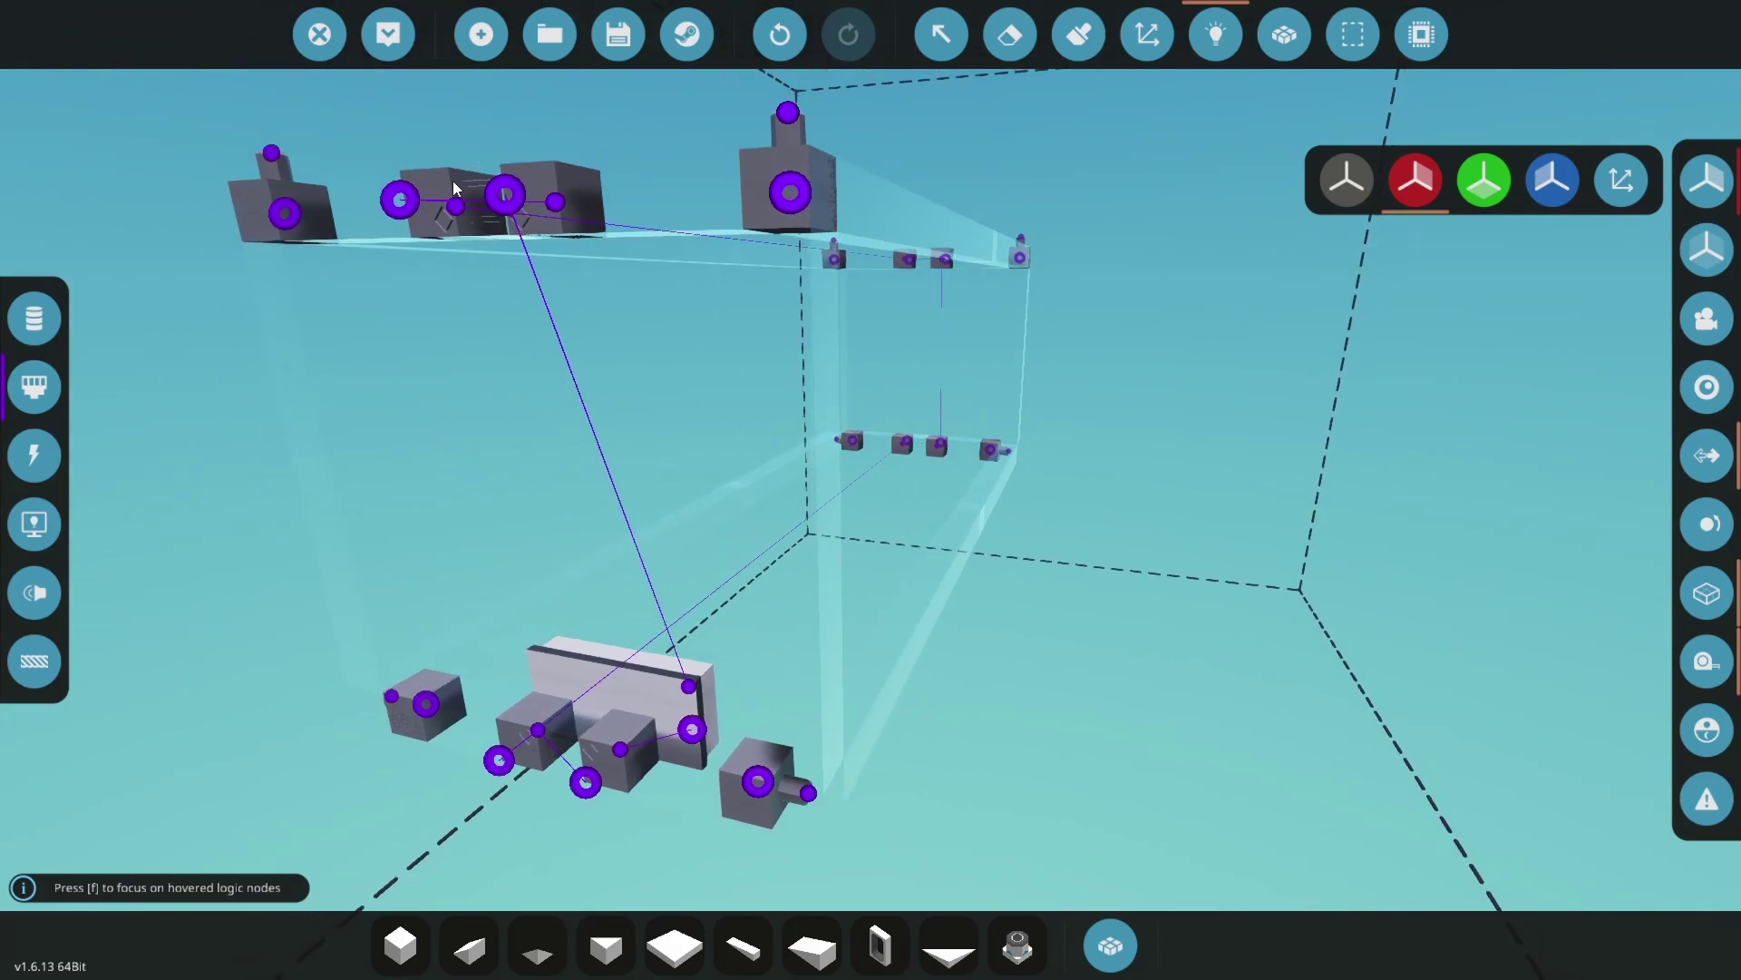
# In on/off logic, link the controller's Top Connectors output to the Release Connector inputs of all four upper electric connectors
pyautogui.click(40, 318)
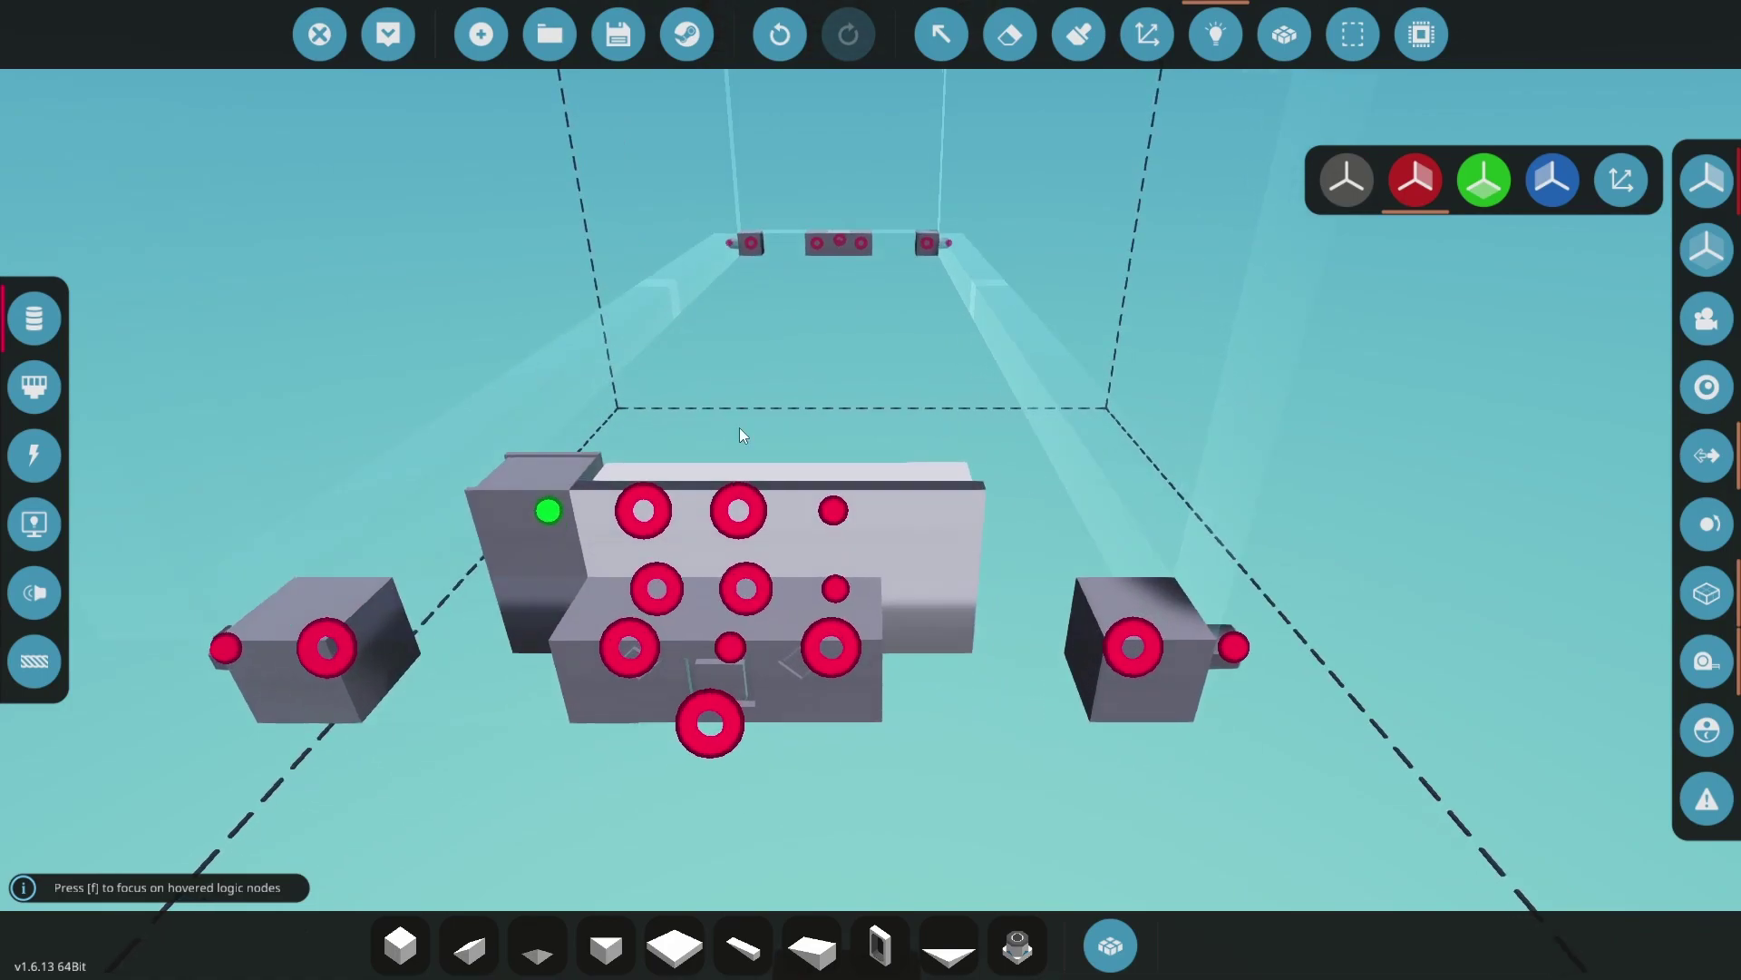
pyautogui.press('space')
pyautogui.moveTo(840, 510); pyautogui.dragTo(1127, 452)
pyautogui.click(381, 454)
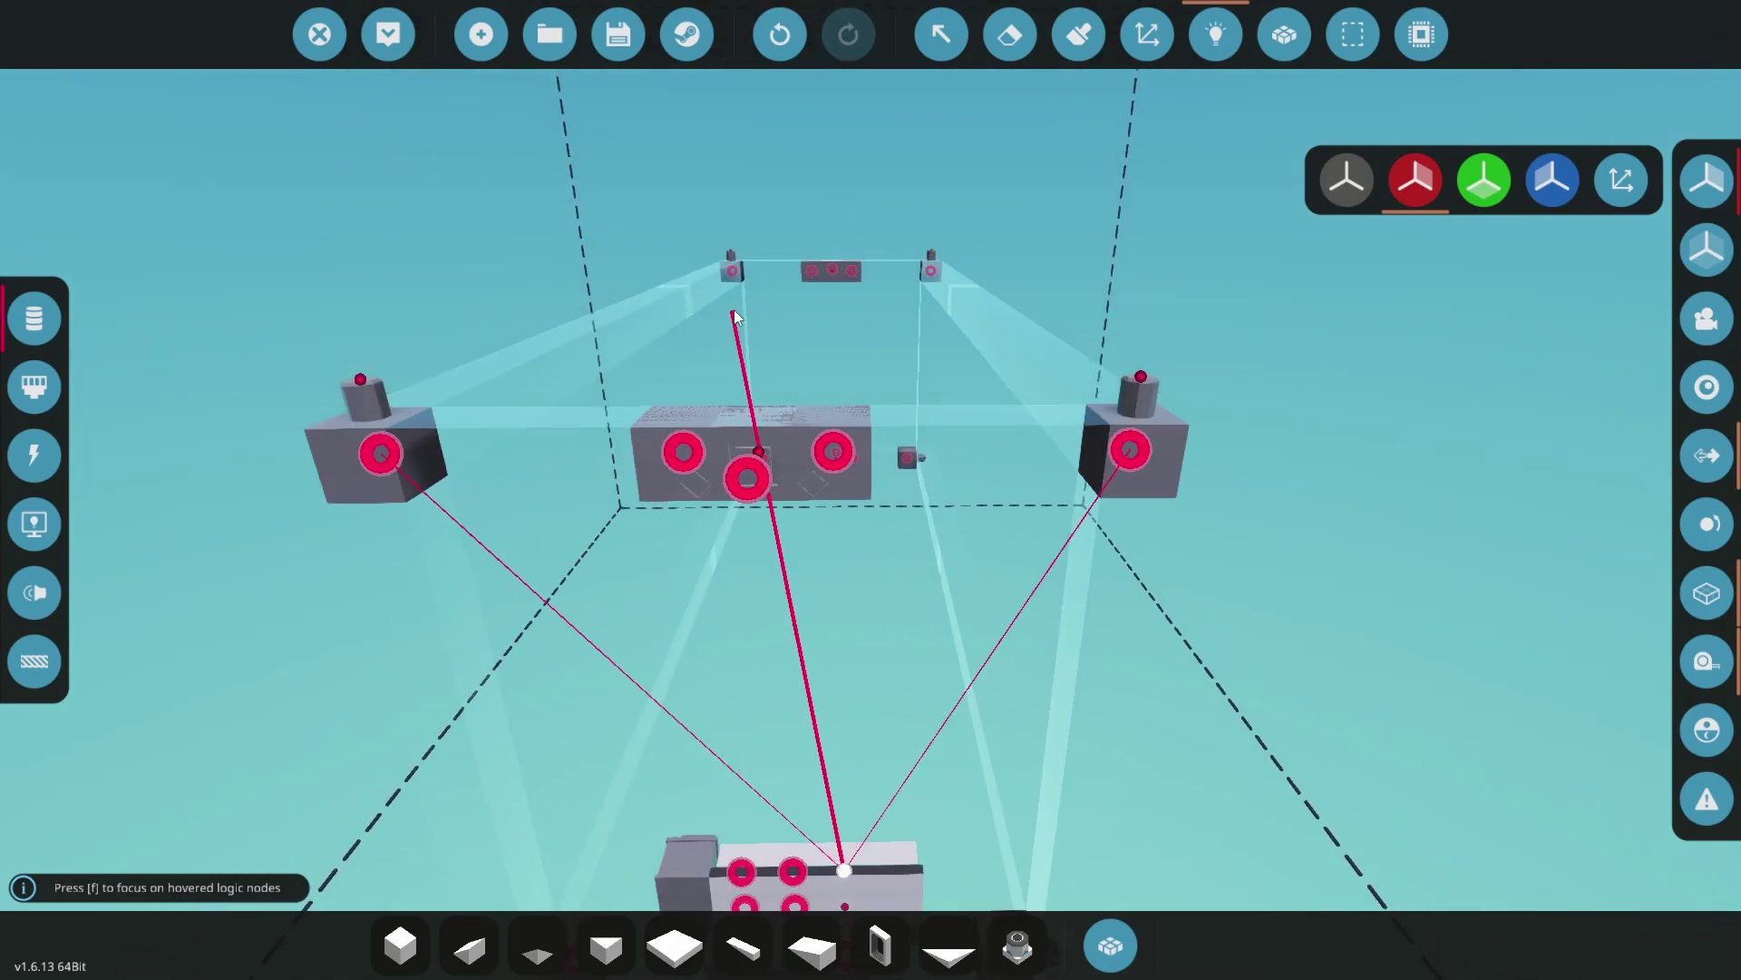
pyautogui.click(731, 270)
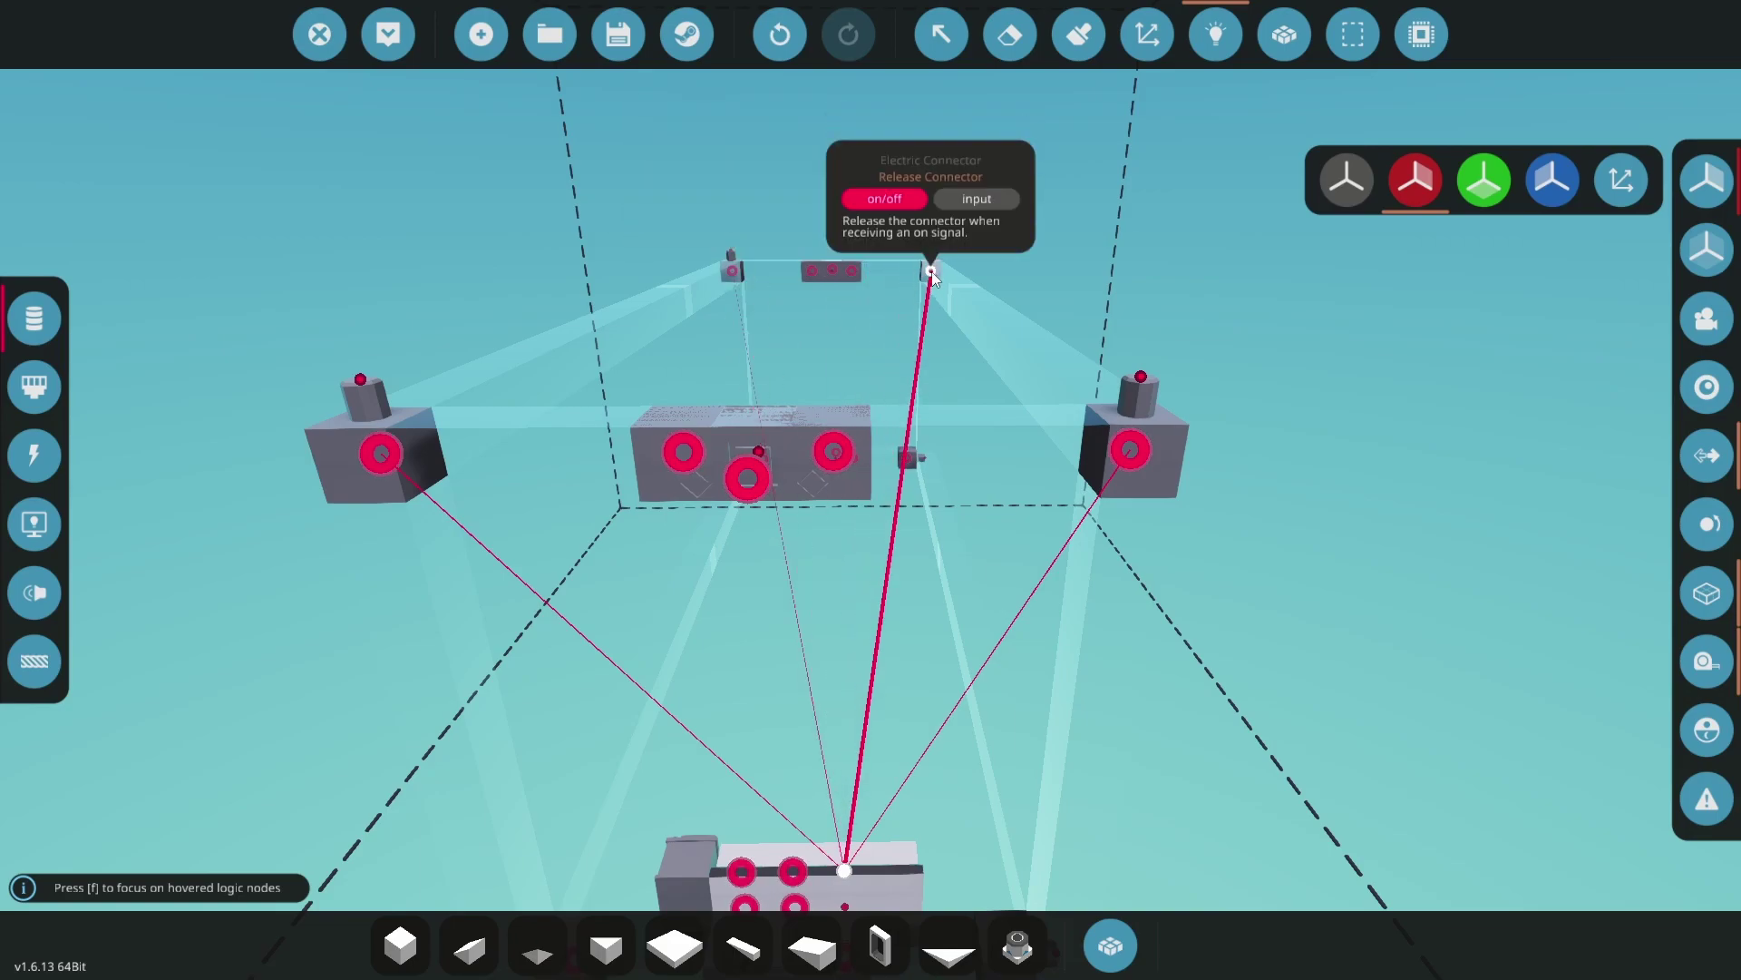
pyautogui.click(932, 270)
pyautogui.press('ctrl')
# Link the controller's Bottom Connectors output to the Release Connector inputs of all four lower electric connectors
pyautogui.click(925, 412)
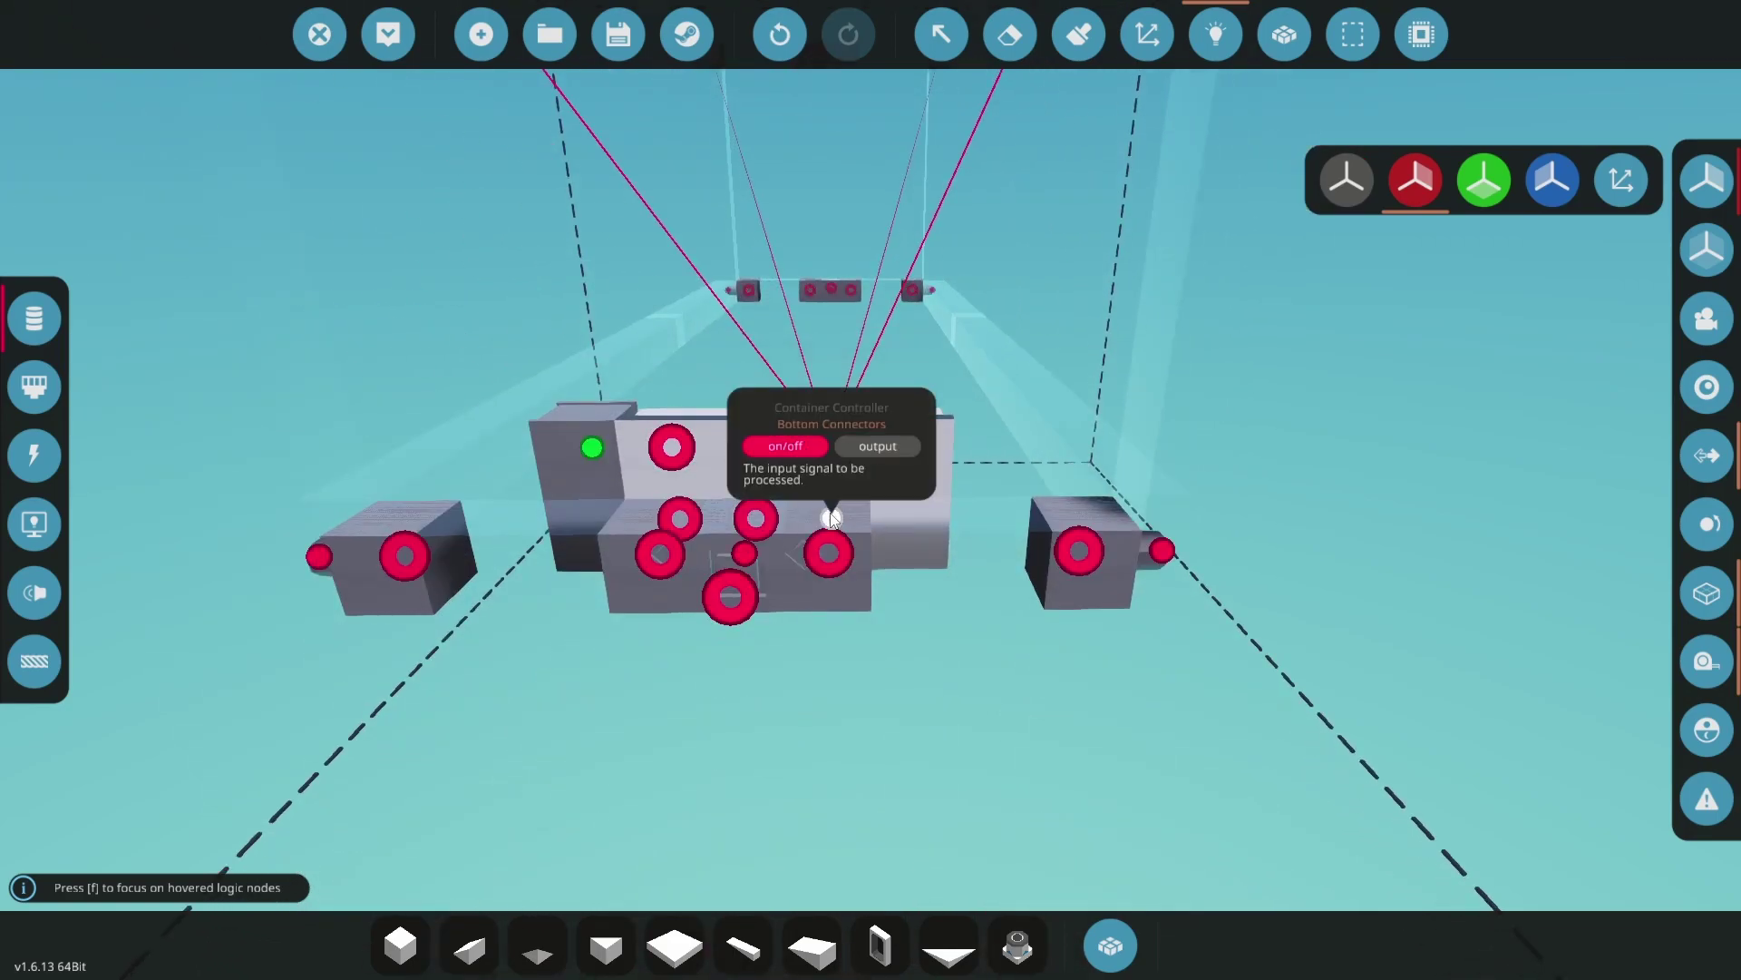
pyautogui.click(912, 290)
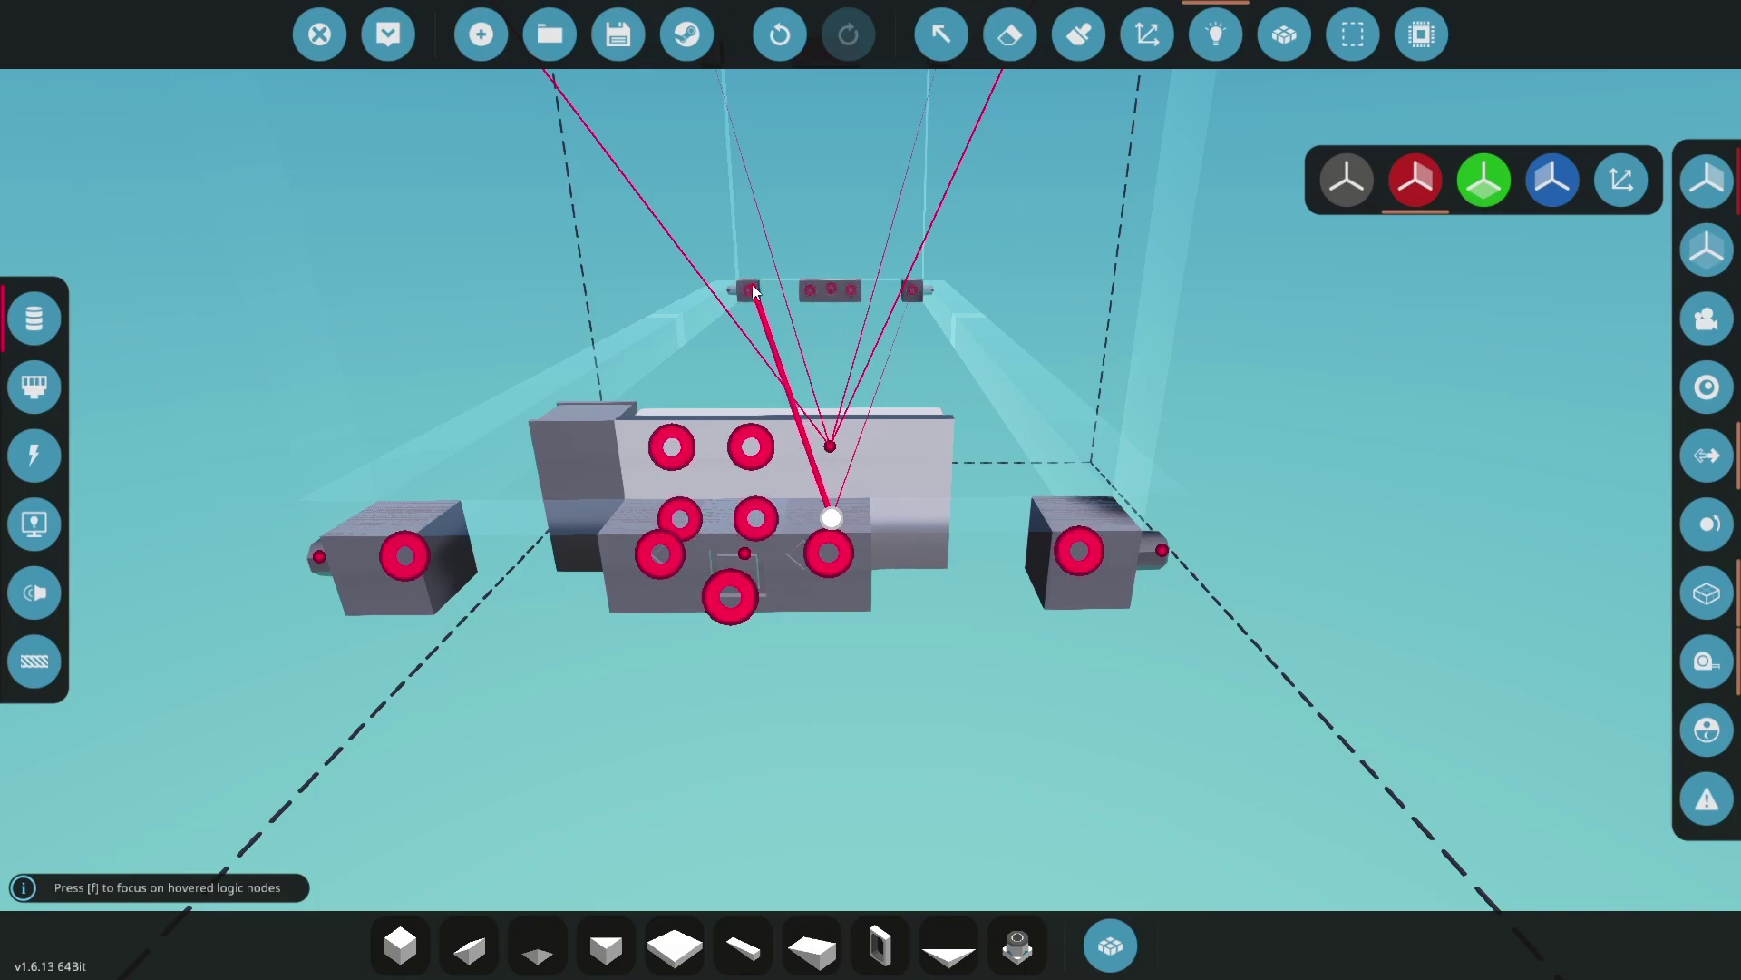
pyautogui.click(749, 290)
pyautogui.click(406, 556)
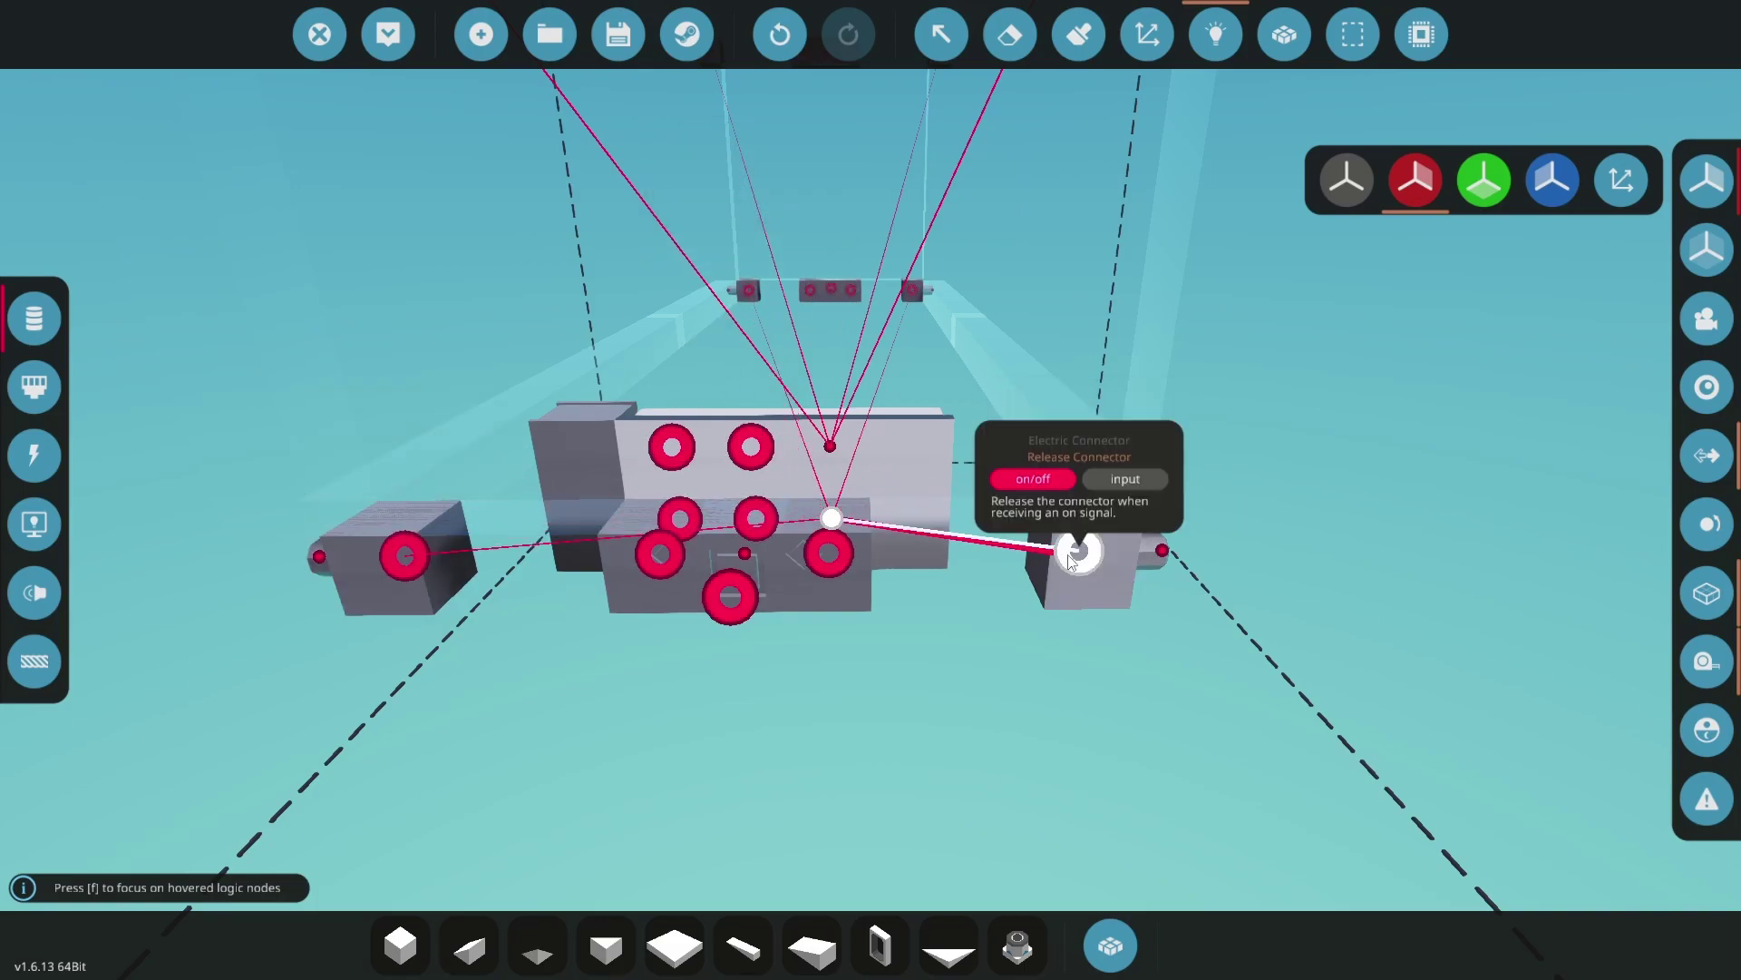
pyautogui.click(1079, 549)
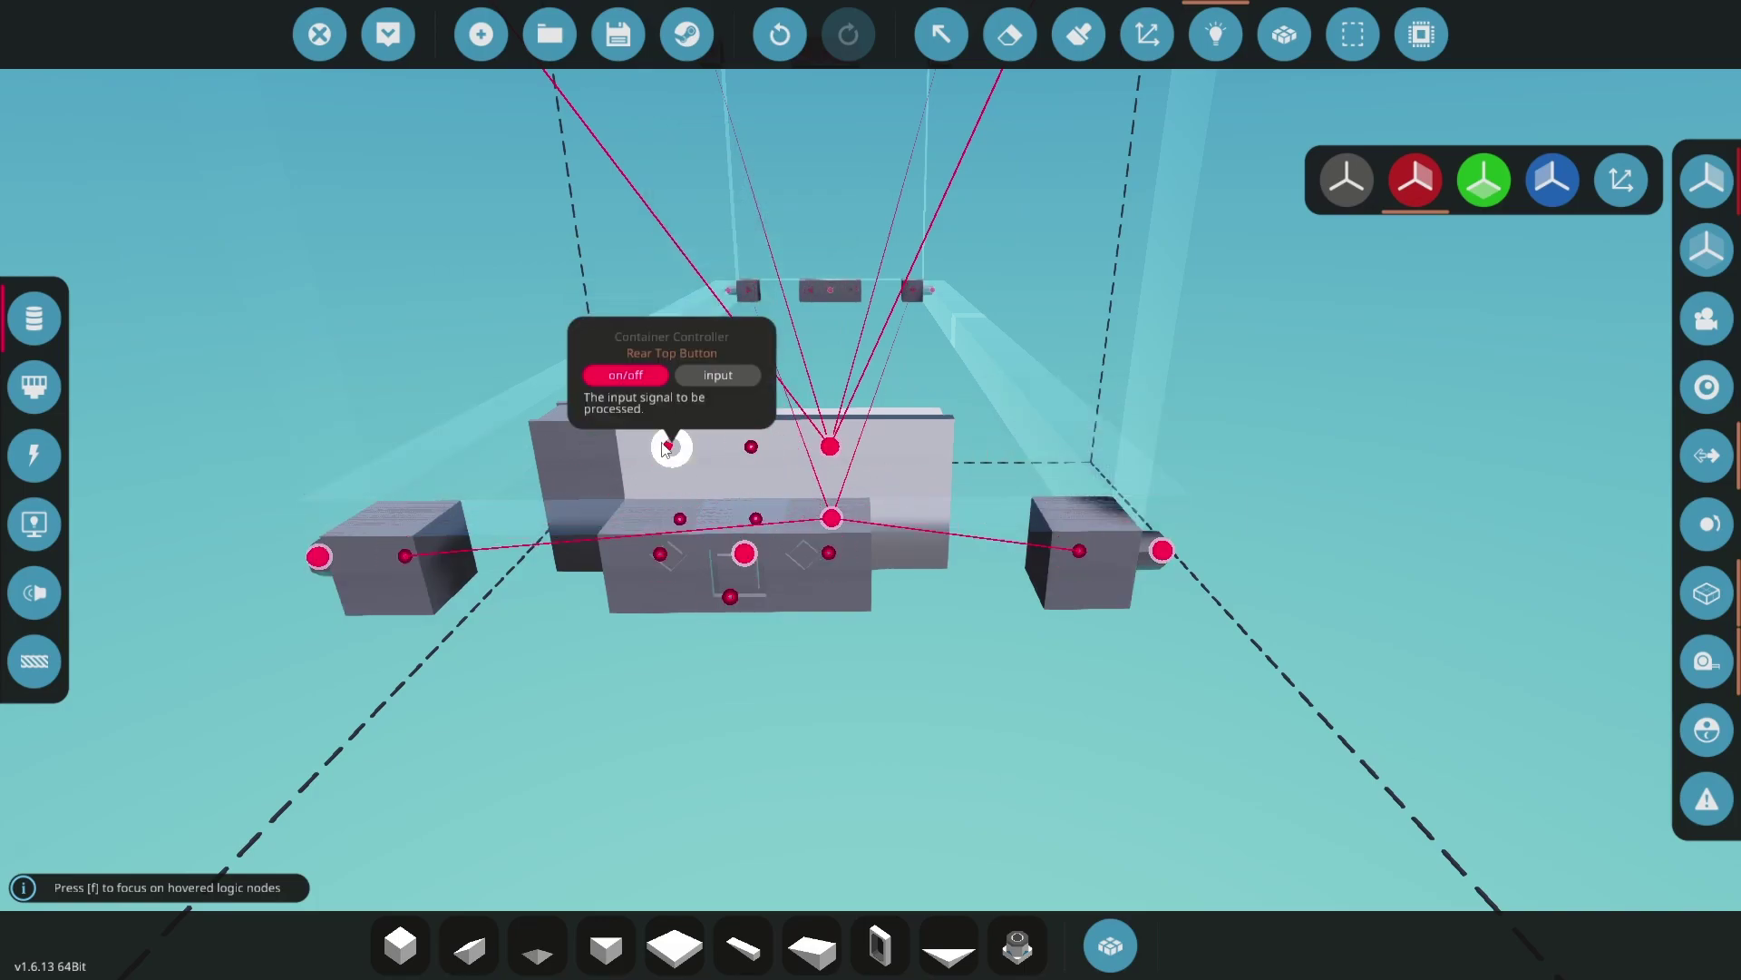
# Link the controller's Rear Top, Front Top, Rear Bottom and Front Bottom Button inputs to the matching push buttons at both ends
pyautogui.click(667, 446)
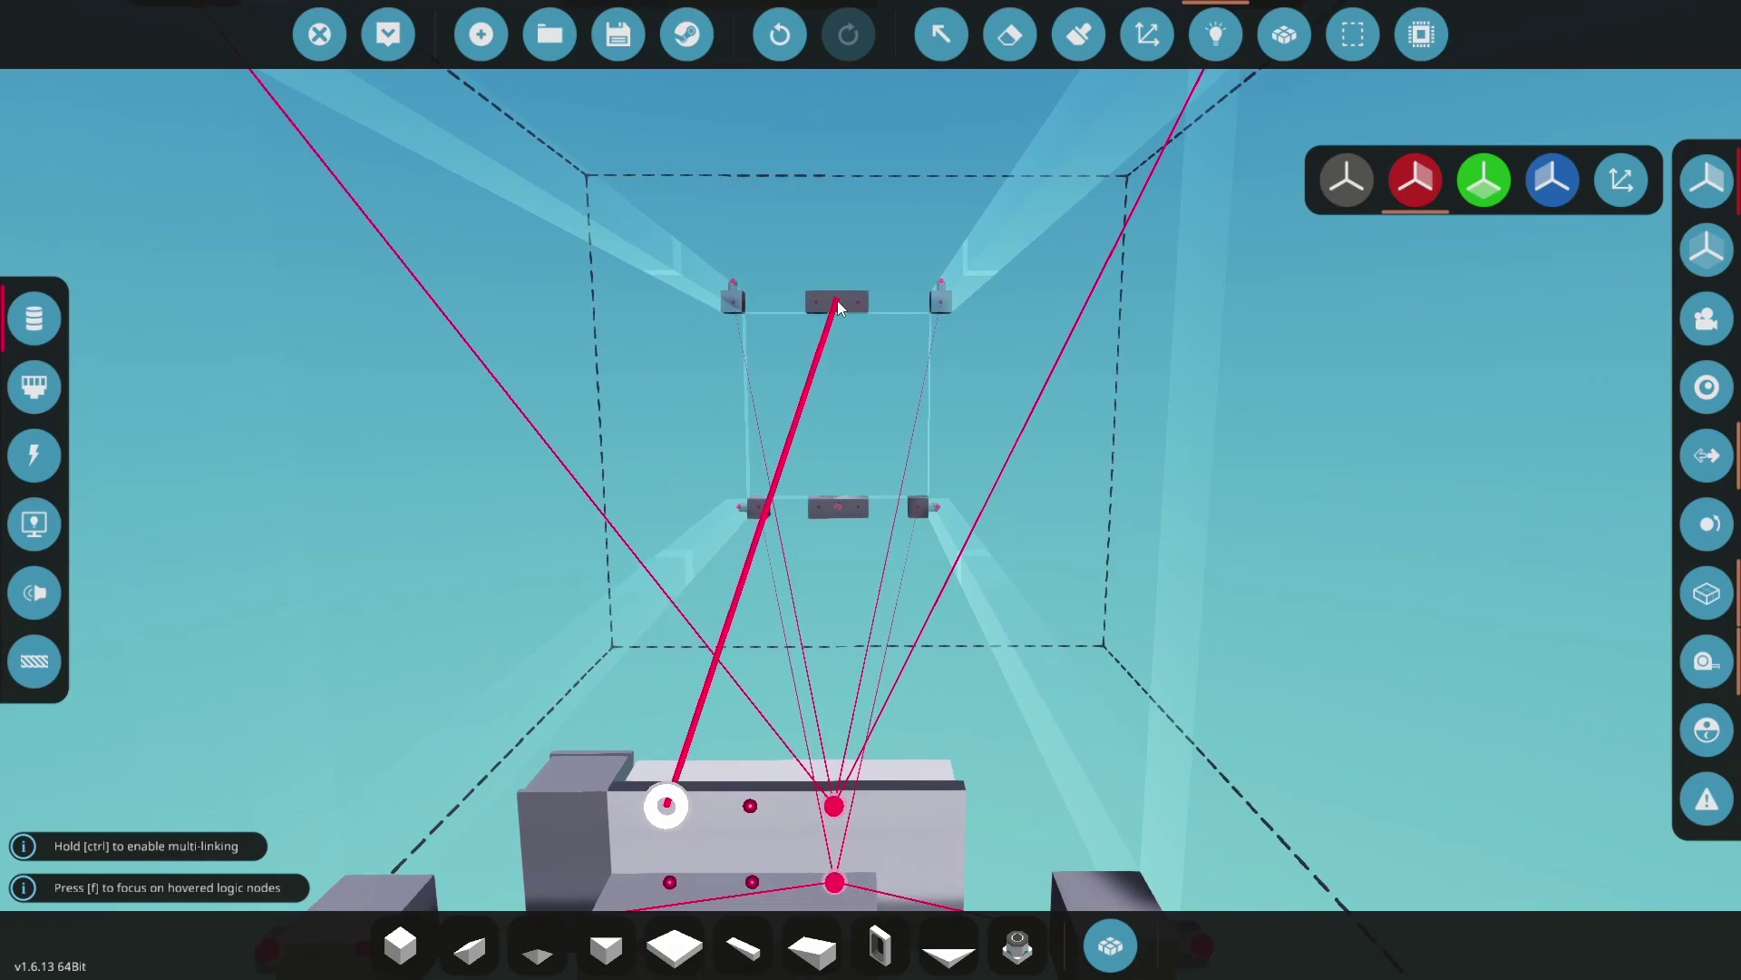
pyautogui.click(836, 302)
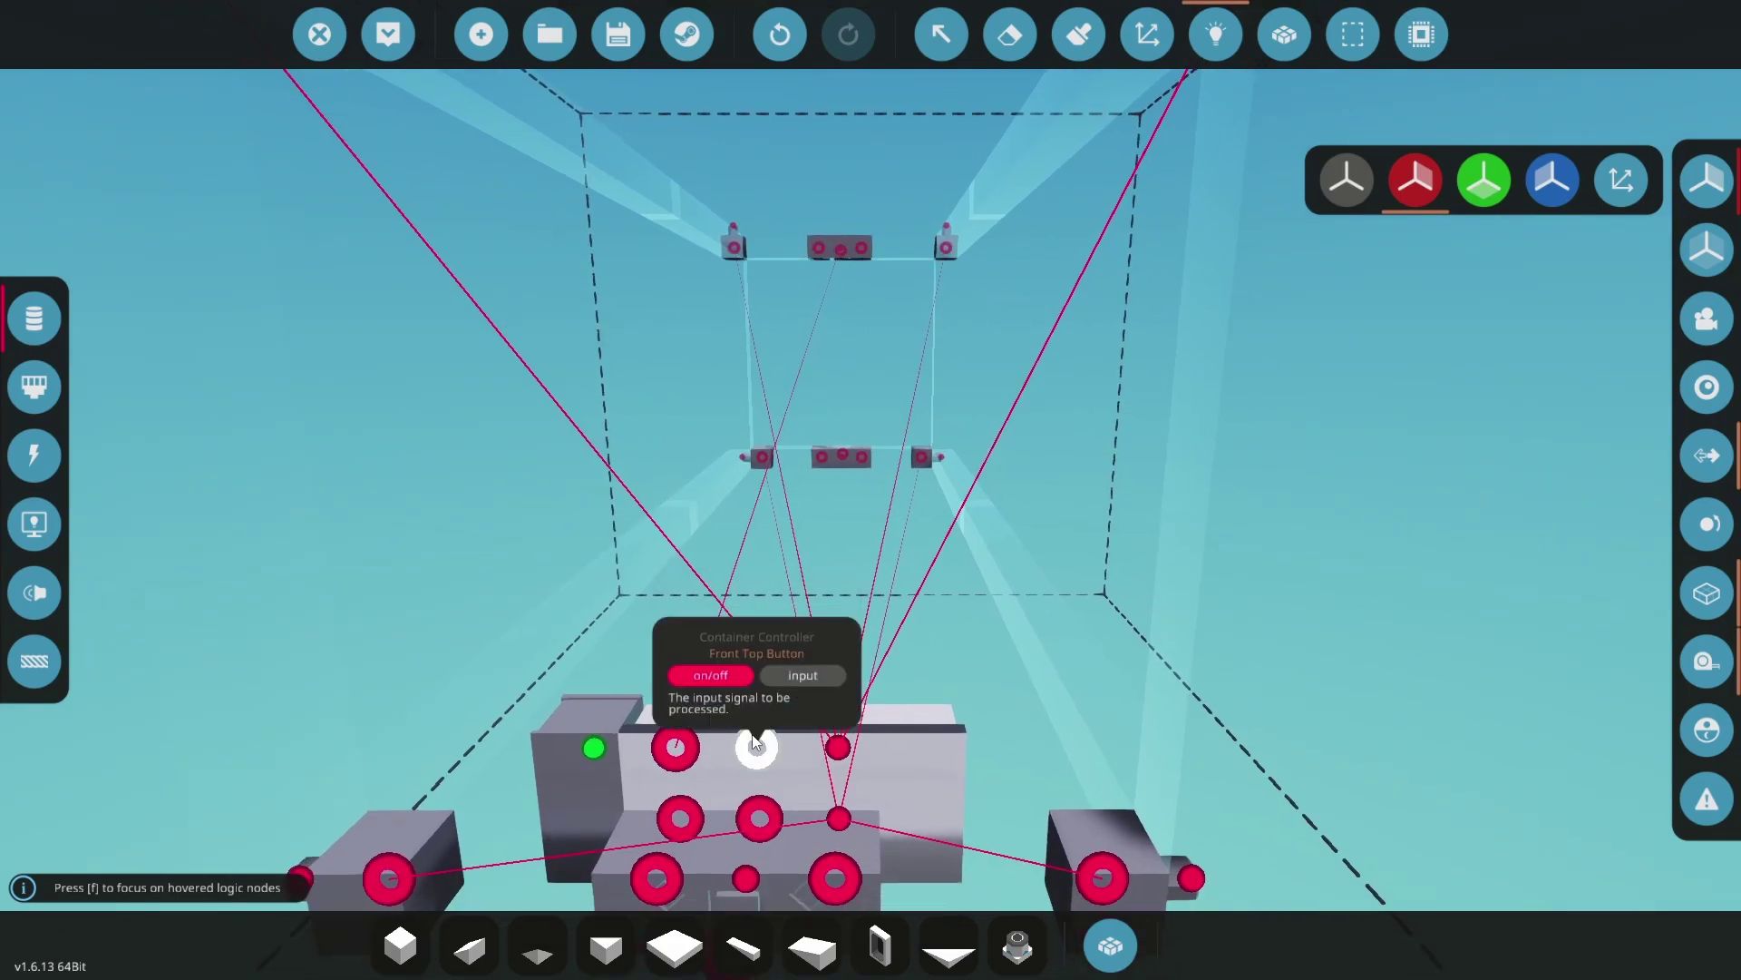
pyautogui.click(757, 742)
pyautogui.click(764, 426)
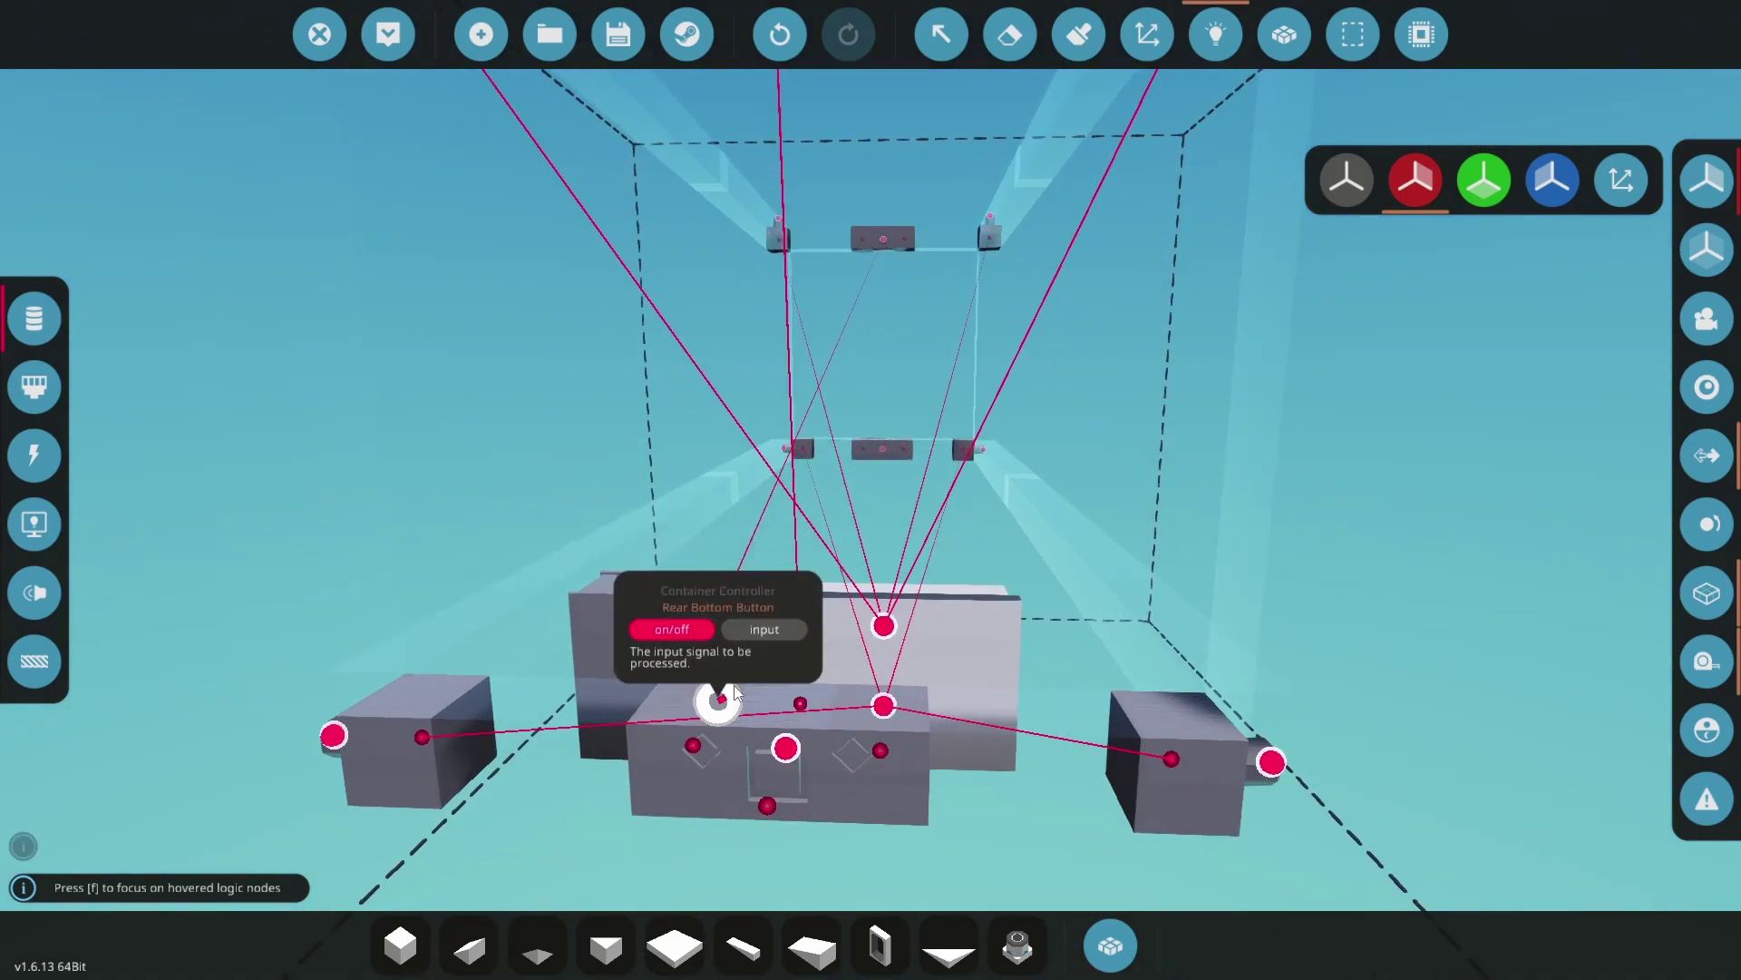
pyautogui.click(883, 449)
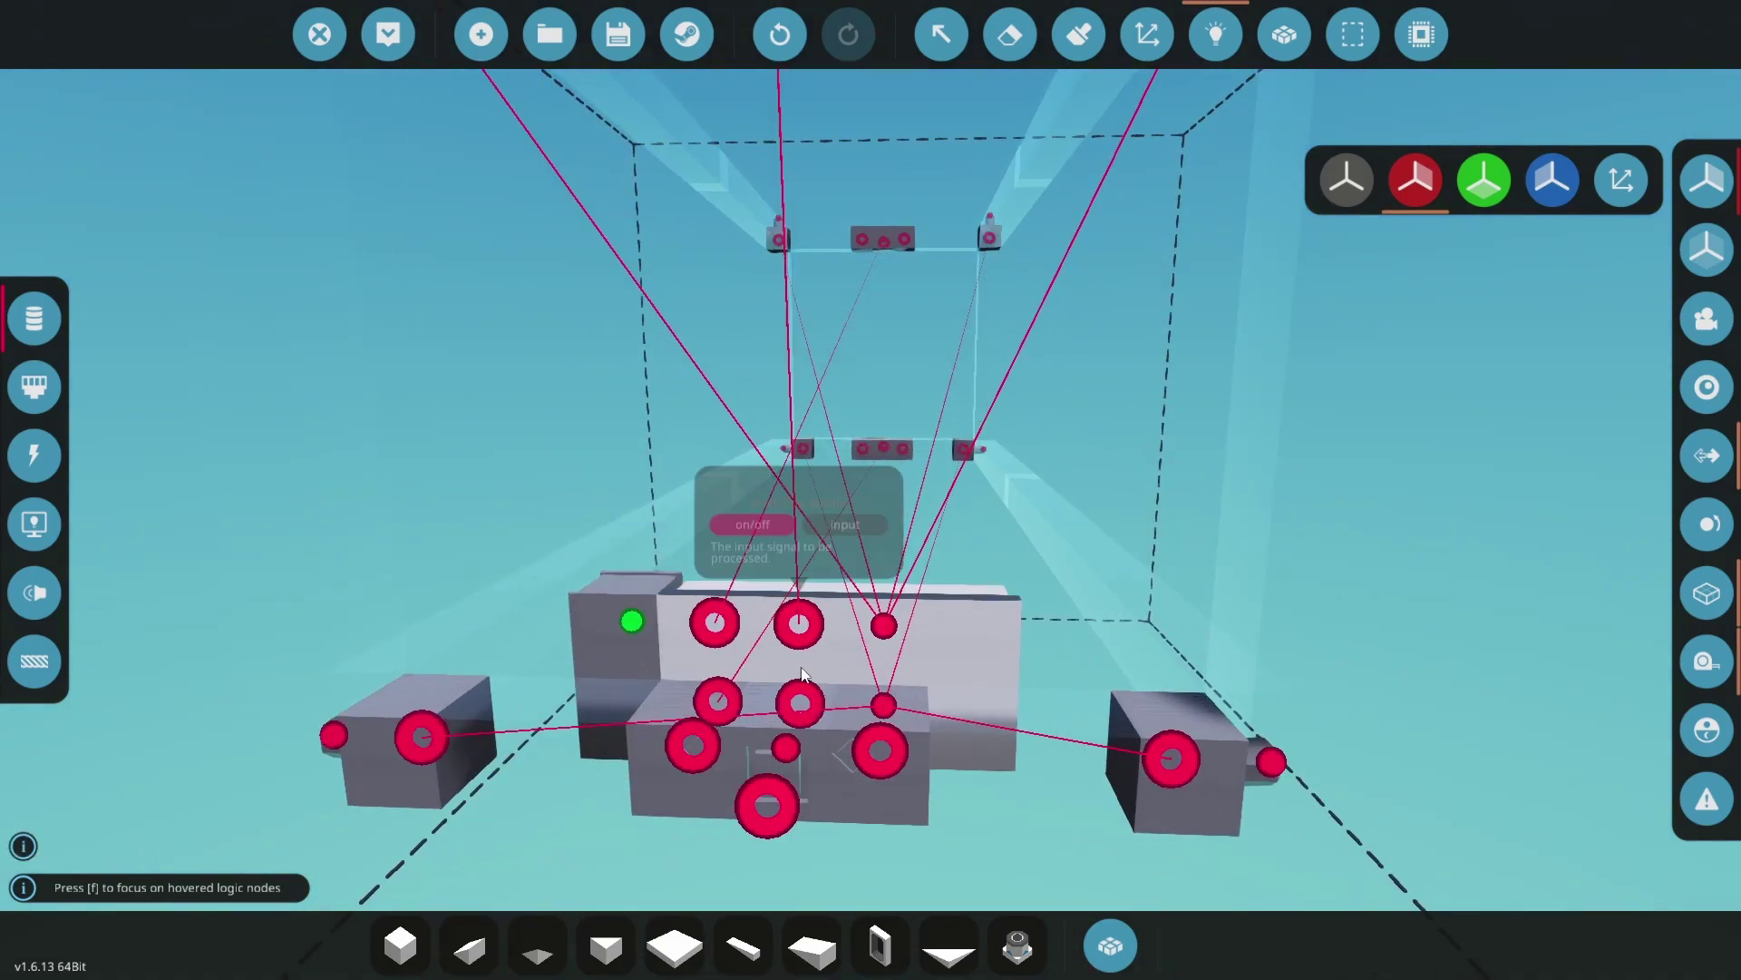
pyautogui.click(794, 712)
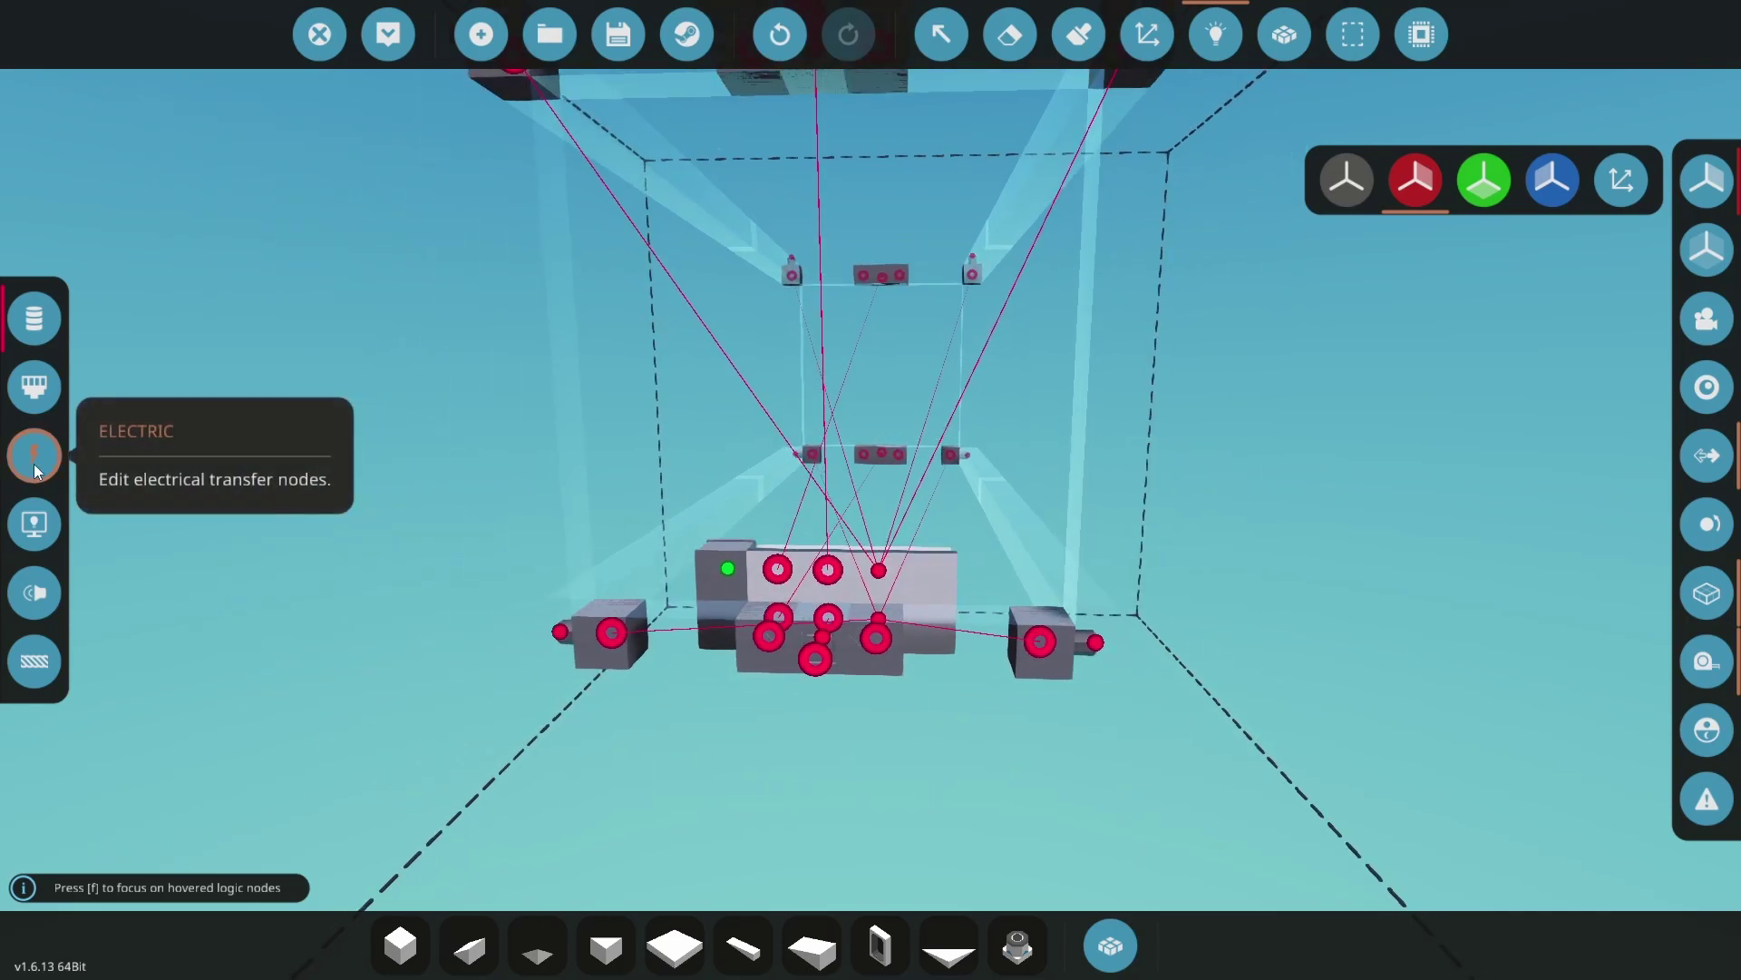
# Wire electric power from the battery through the connectors, indicator panels and push buttons of both rows at the controller's end
pyautogui.click(34, 455)
pyautogui.press('w')
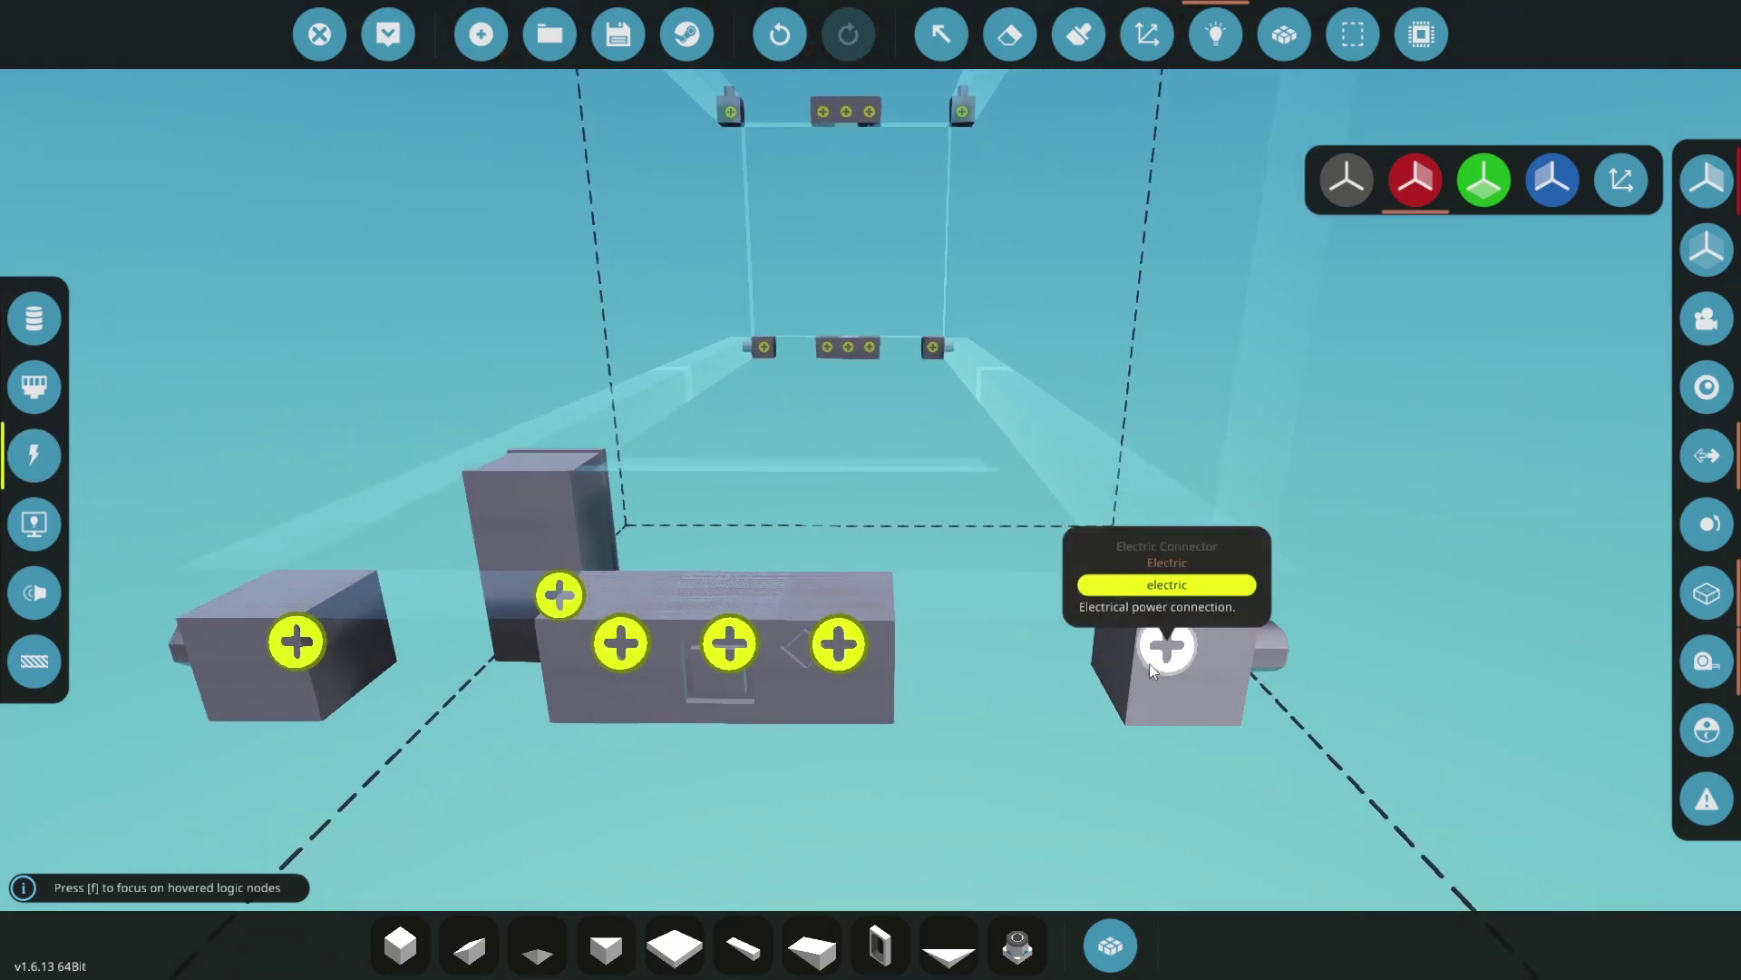
pyautogui.moveTo(915, 667); pyautogui.dragTo(439, 425)
pyautogui.press('space')
pyautogui.click(435, 424)
pyautogui.click(711, 427)
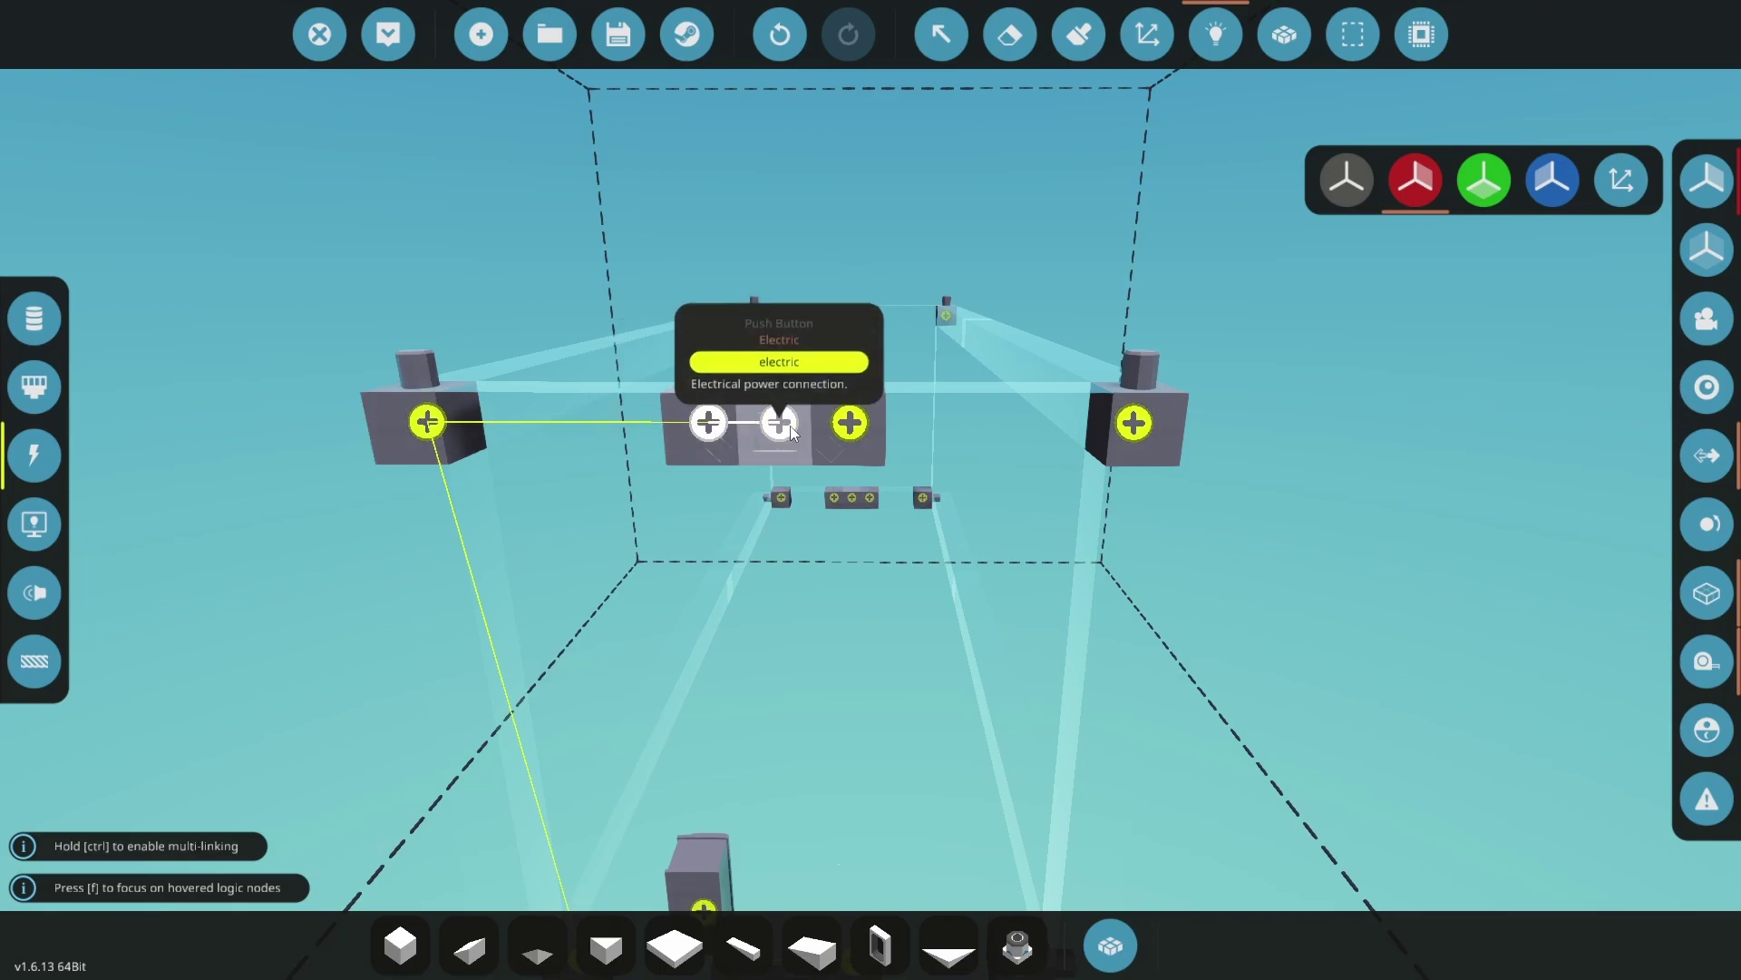
pyautogui.click(852, 424)
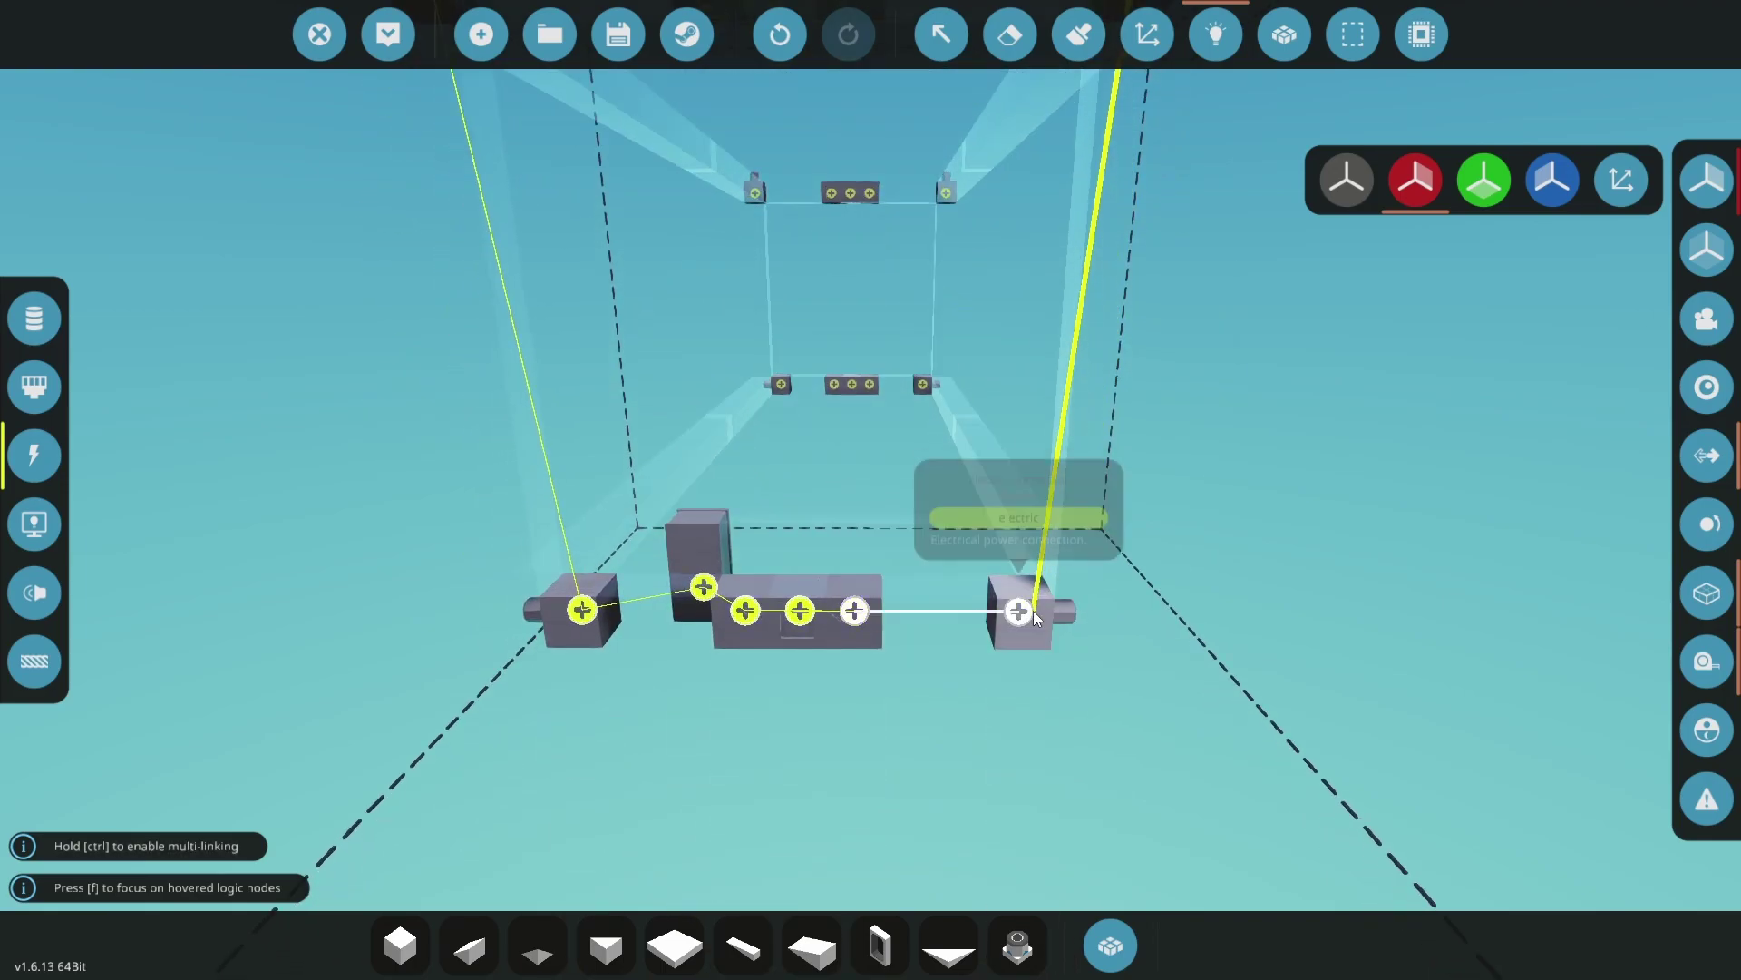
# Extend the electric power wiring to the far end, linking the connectors, indicator panels and push button of its lower and upper rows
pyautogui.press('w')
pyautogui.moveTo(1025, 614); pyautogui.dragTo(1056, 641)
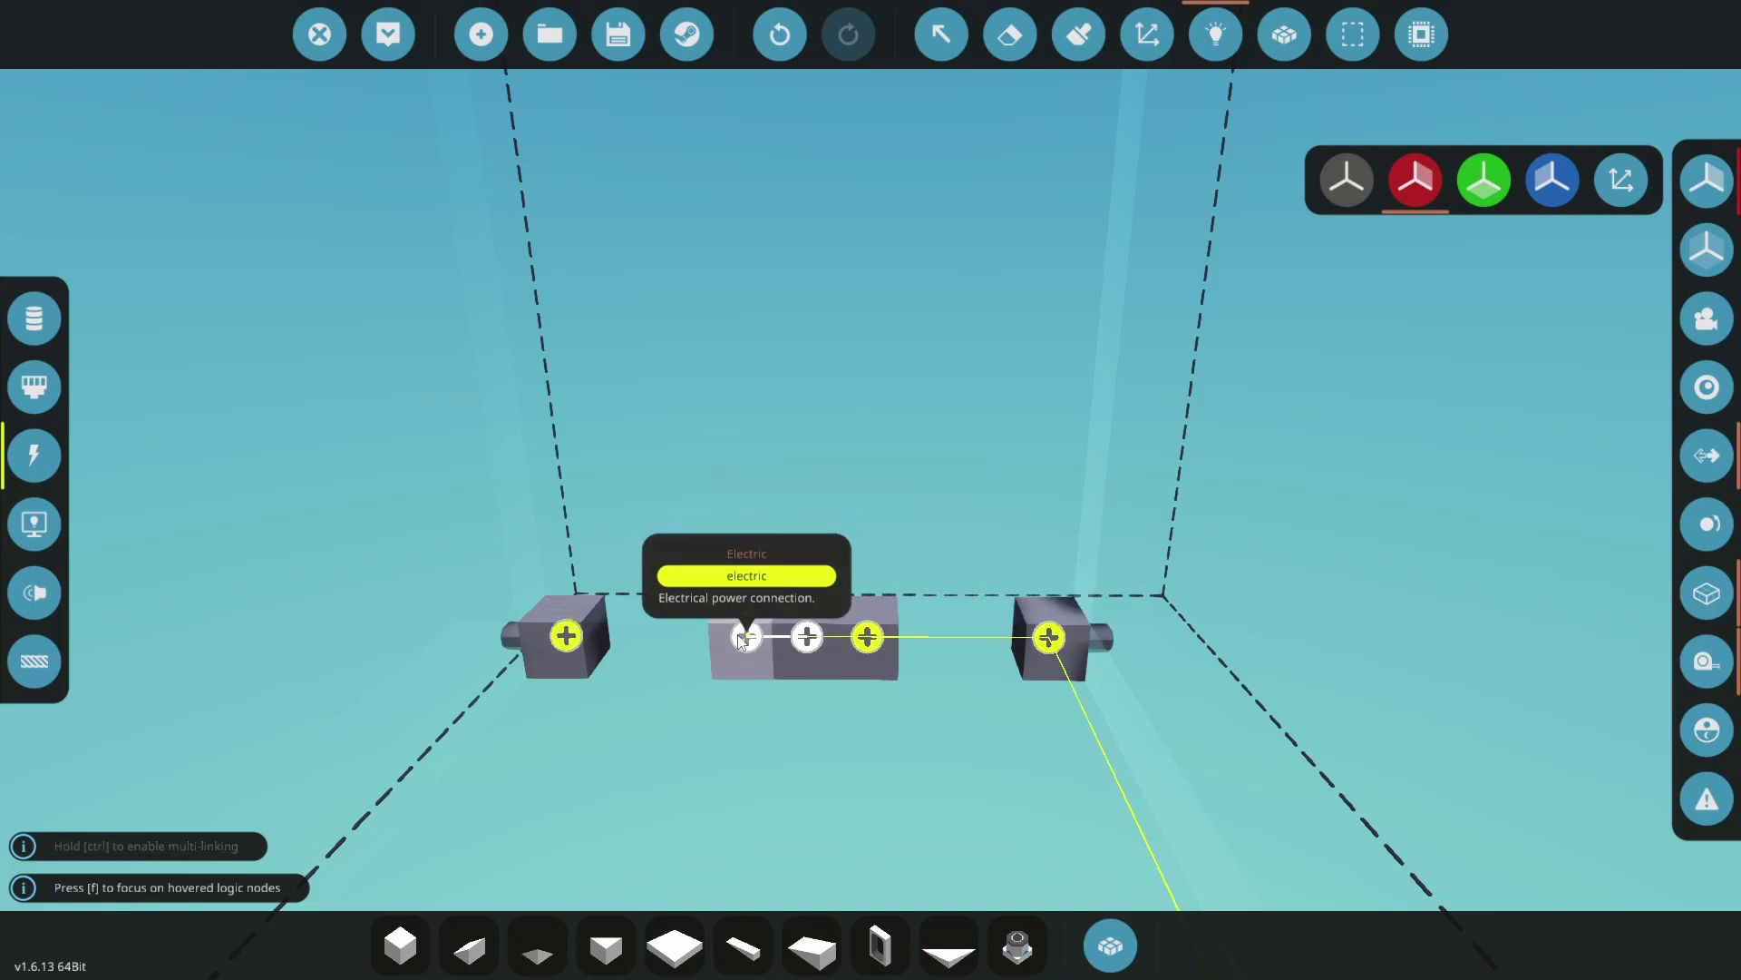
pyautogui.moveTo(575, 640); pyautogui.dragTo(573, 640)
pyautogui.scroll(3, 545, 581)
pyautogui.moveTo(572, 641); pyautogui.dragTo(374, 337)
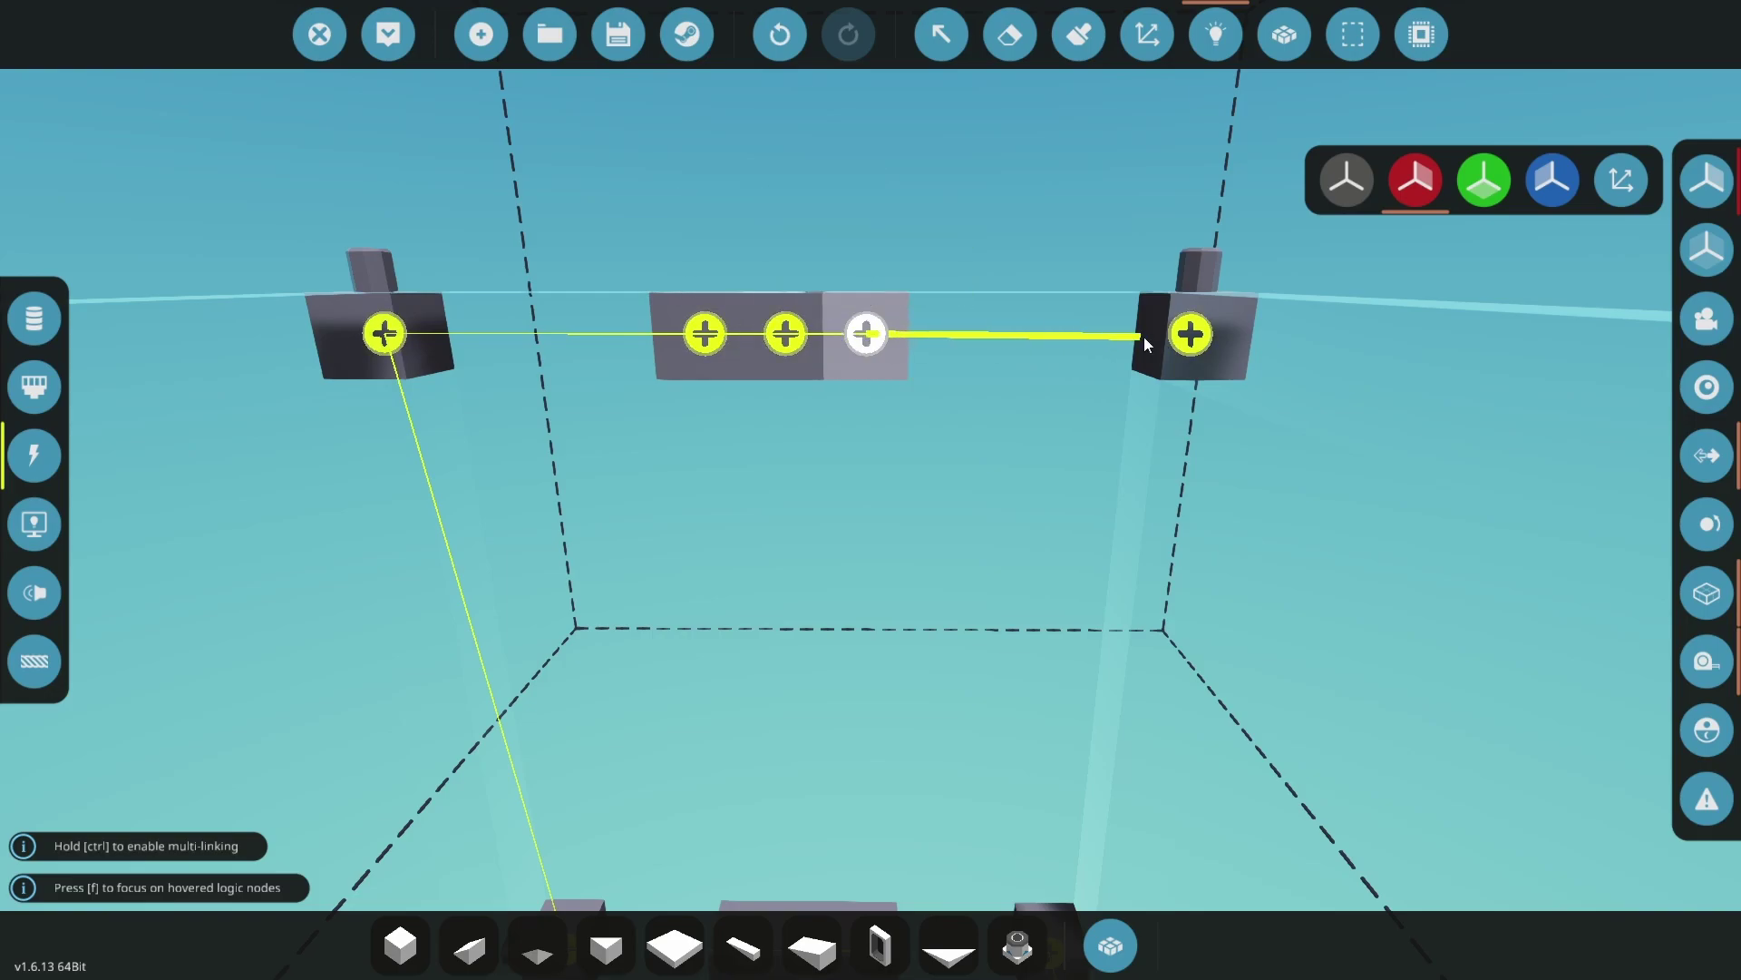
pyautogui.moveTo(1186, 338); pyautogui.dragTo(1186, 337)
# Close the electric loop by linking the far end's remaining upper and lower connectors and the second lower long side, then leave logic editing
pyautogui.moveTo(1186, 338); pyautogui.dragTo(1047, 728)
pyautogui.moveTo(564, 727); pyautogui.dragTo(883, 652)
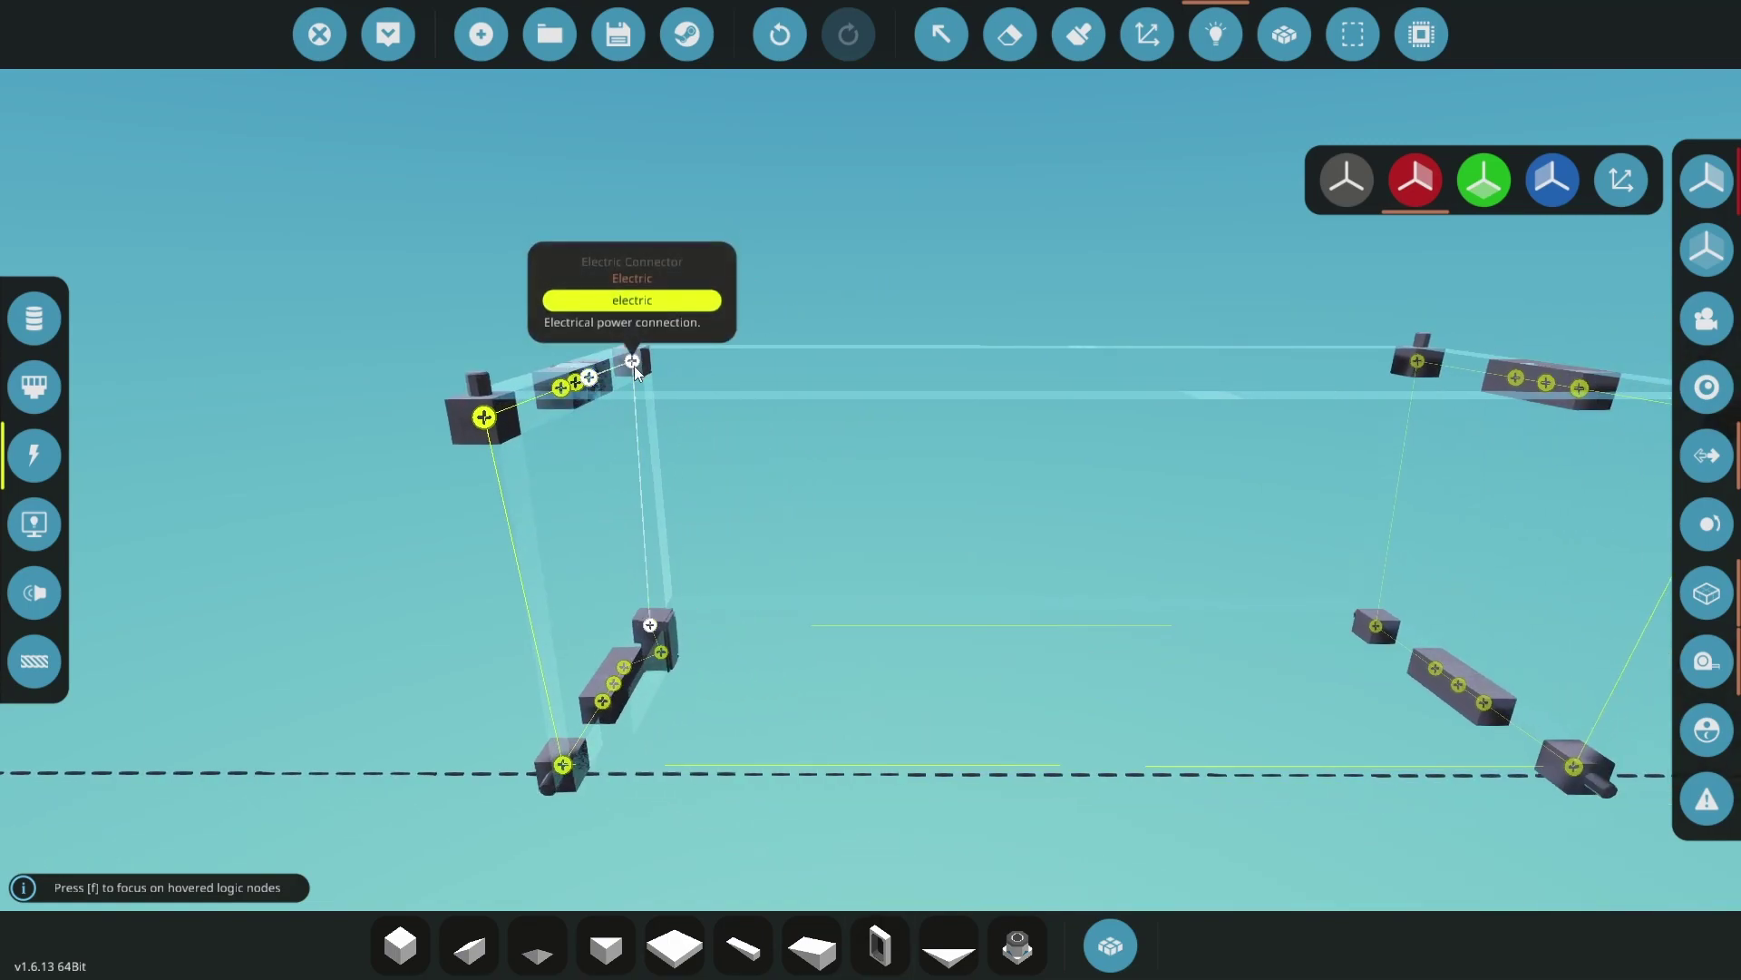
pyautogui.click(1419, 362)
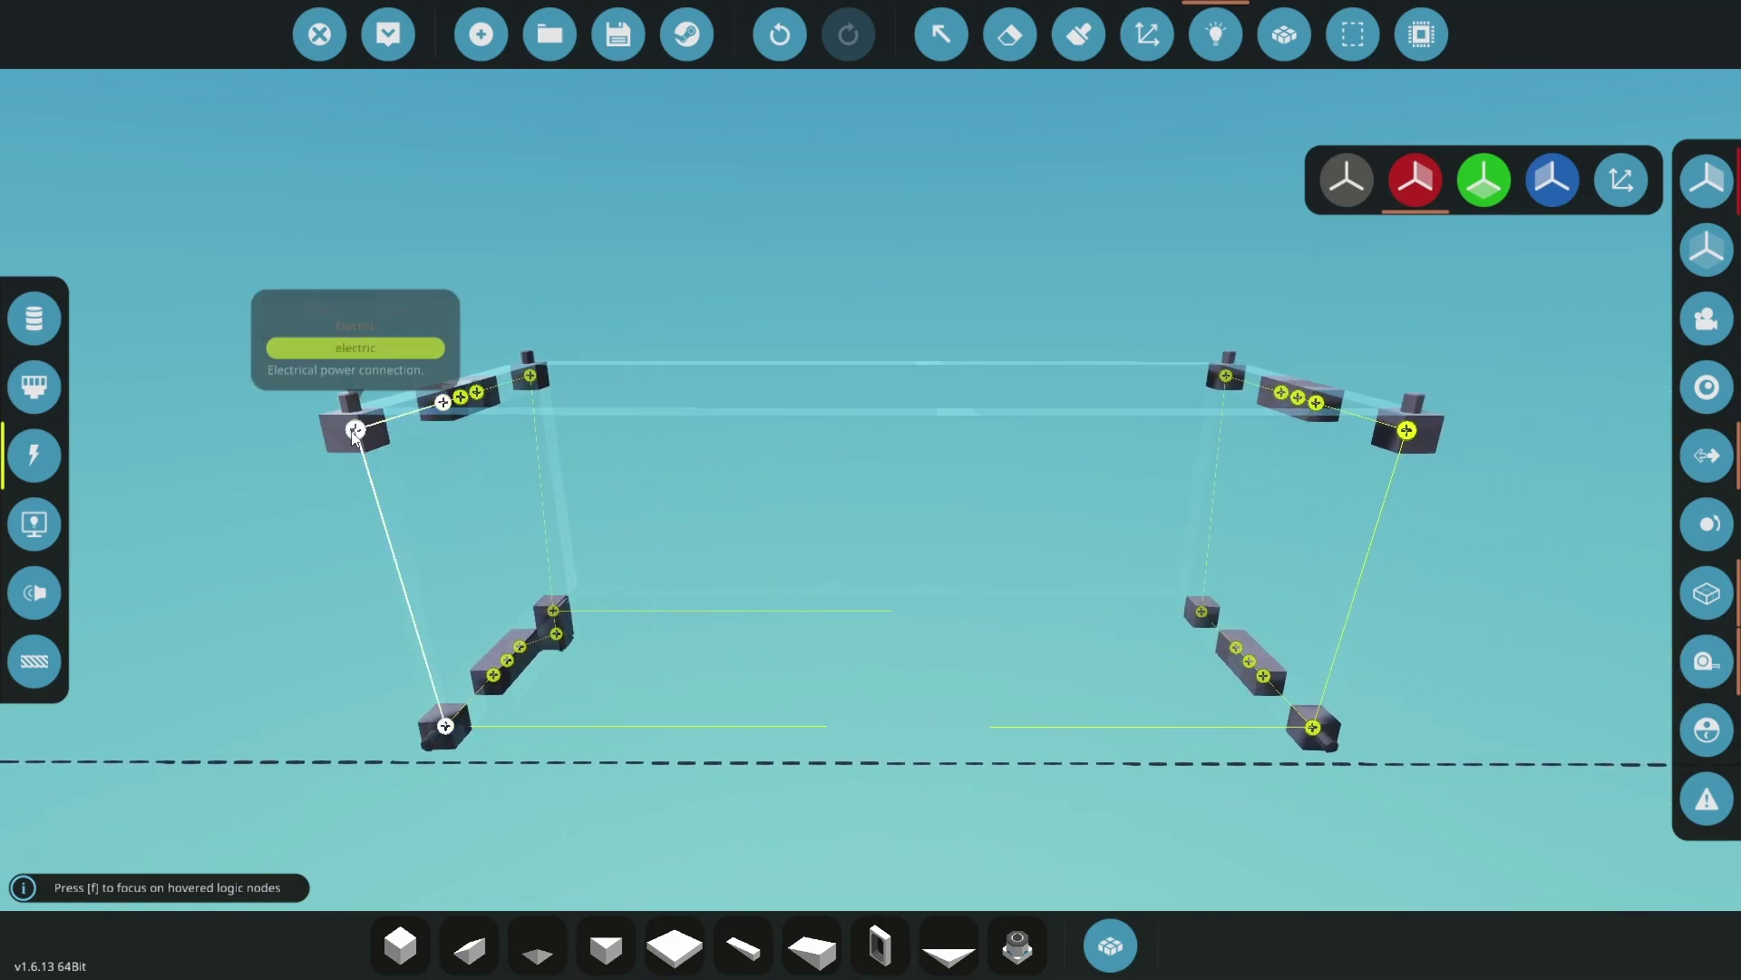
pyautogui.click(1216, 50)
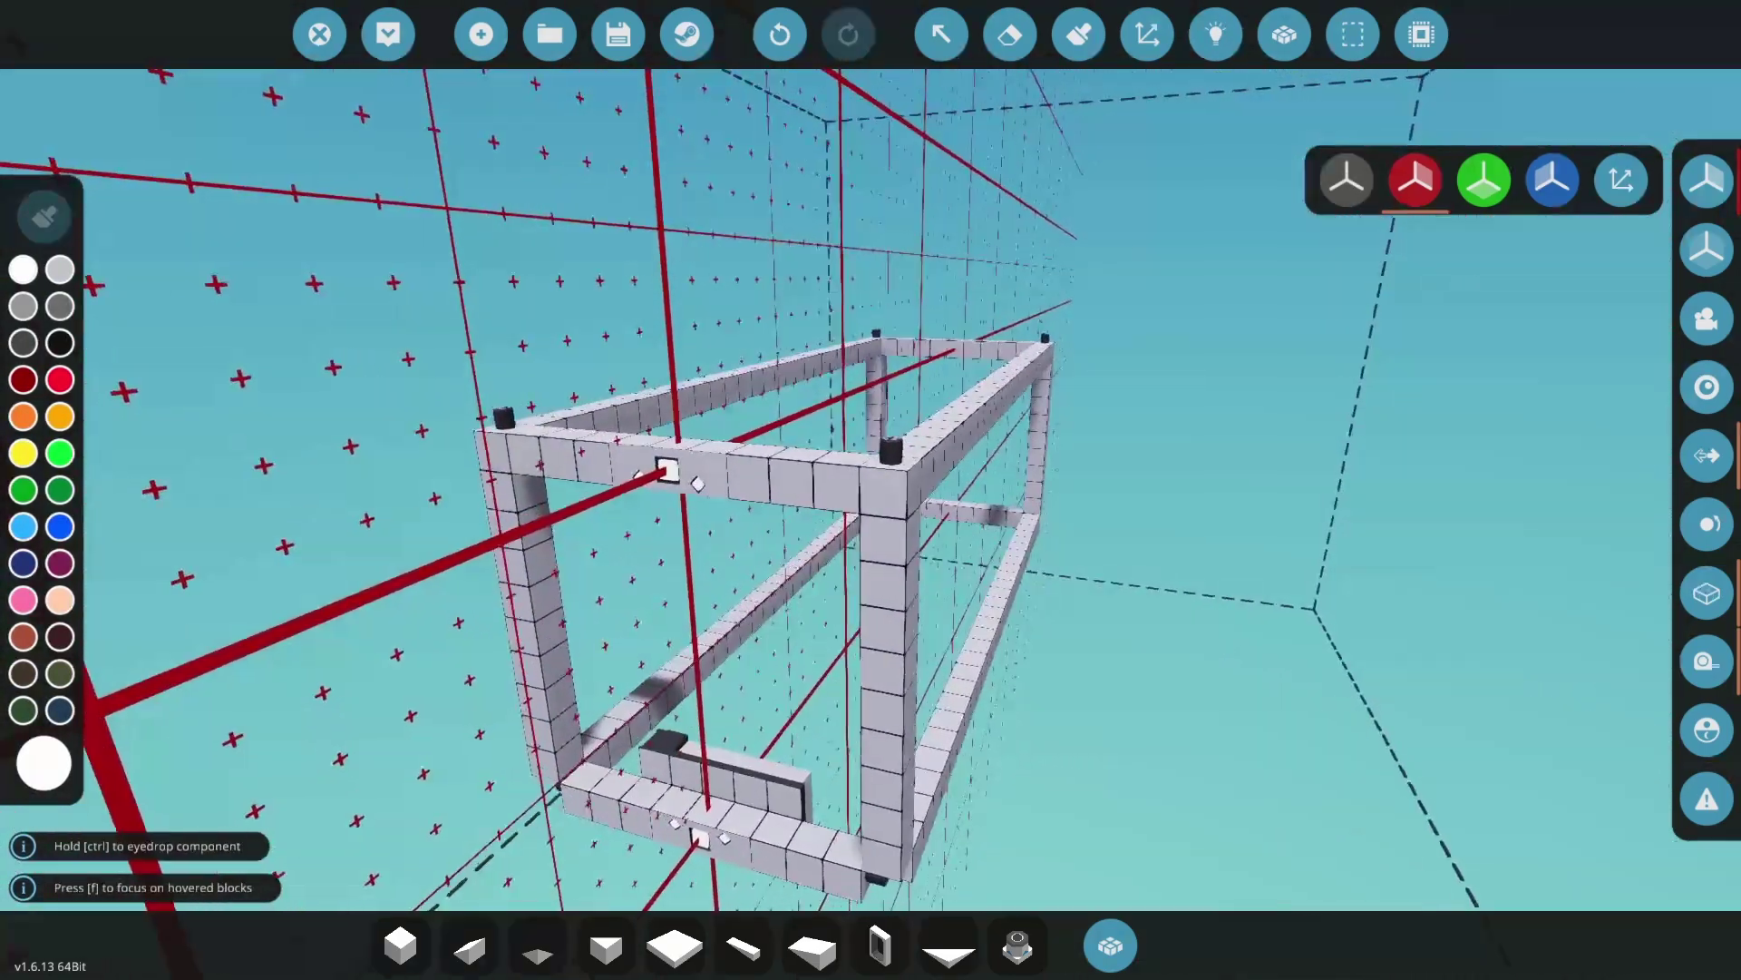
pyautogui.scroll(-3, 523, 188)
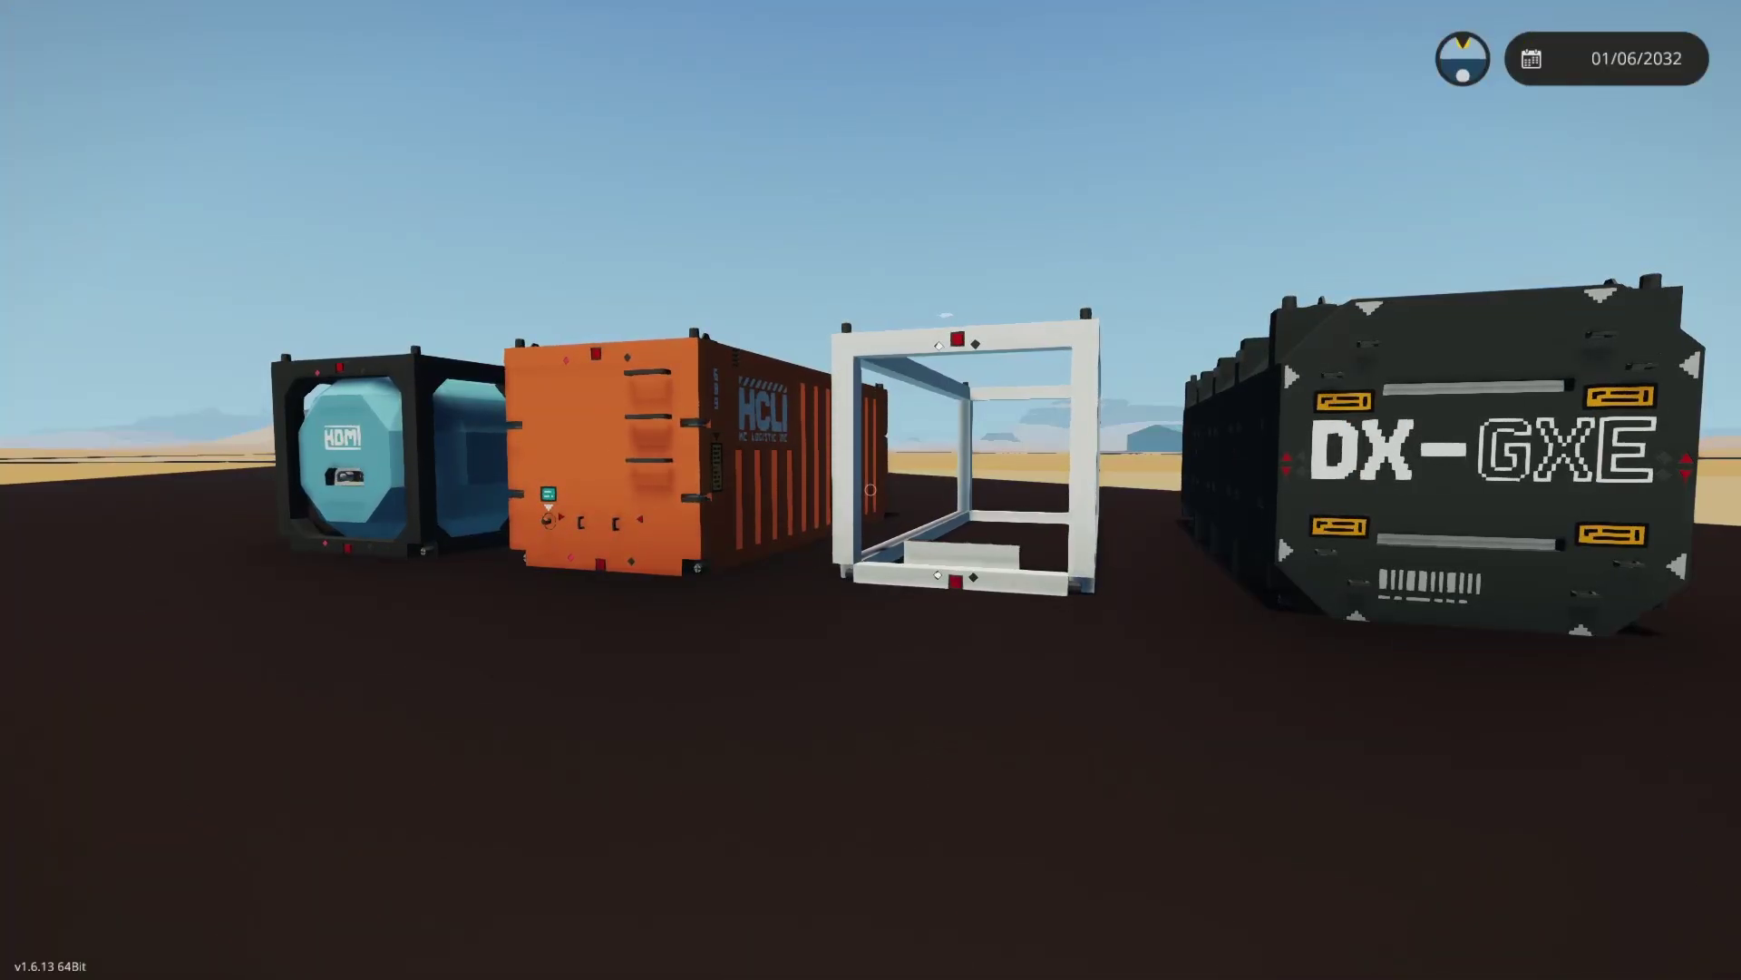
# In the game world, switch on the white frame container's top and bottom connectors with its end push buttons
pyautogui.press('w')
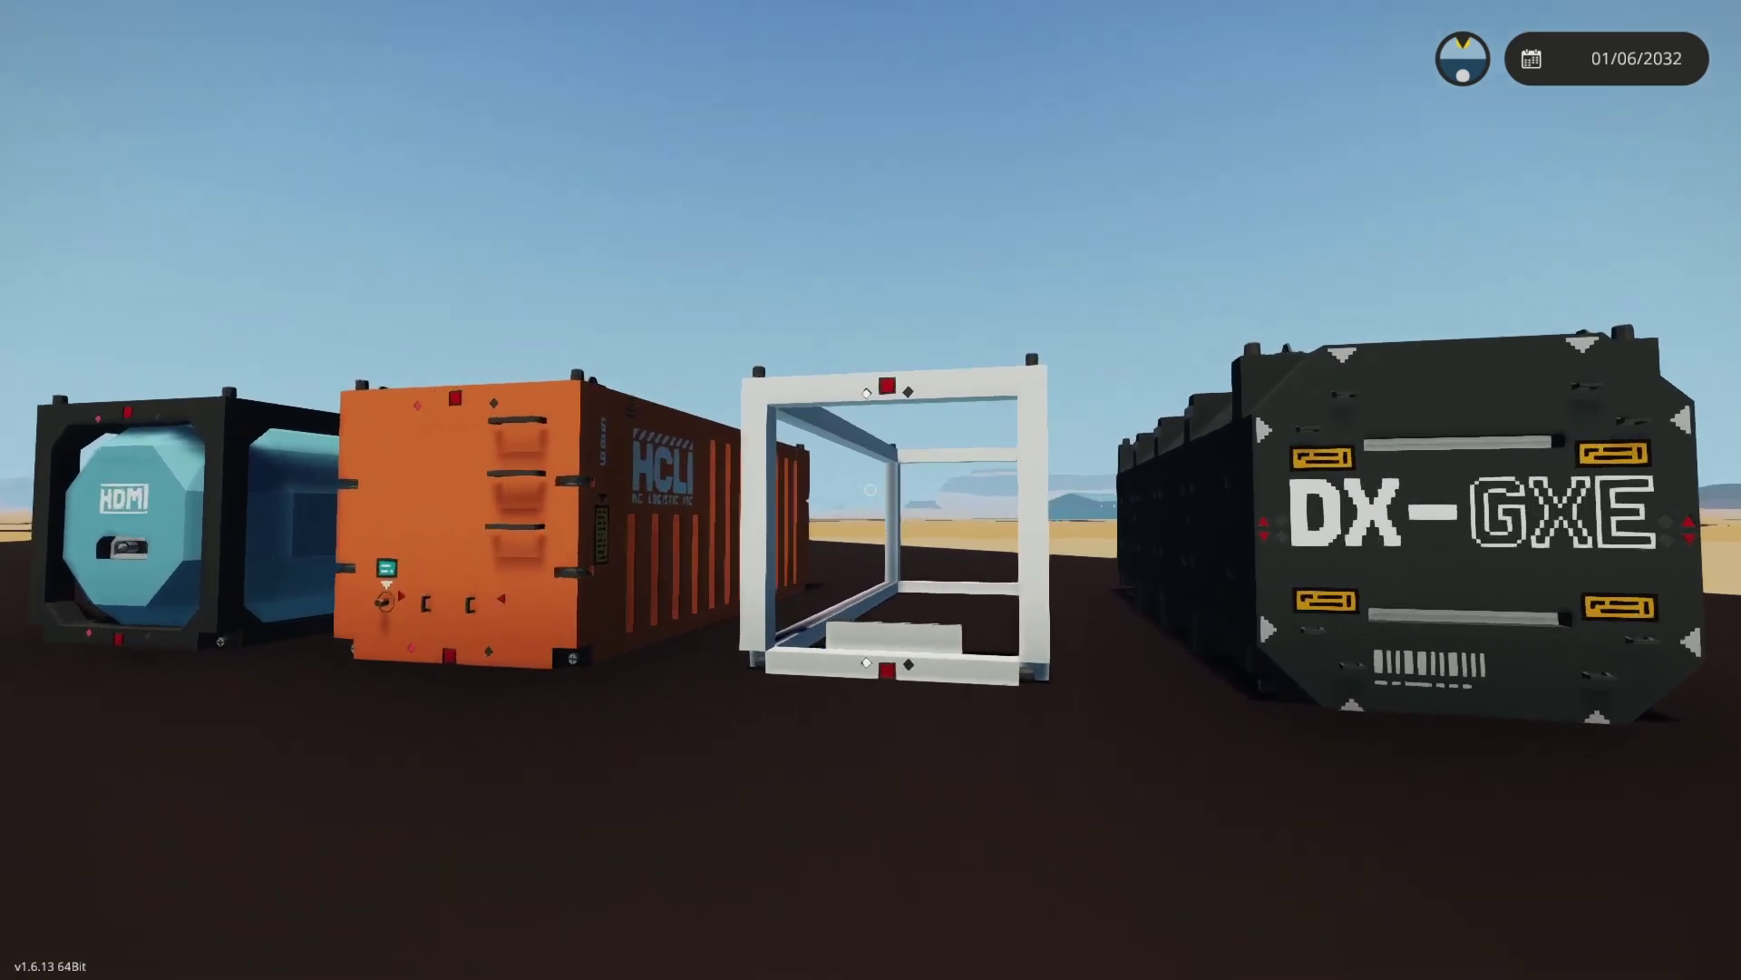
pyautogui.press('e')
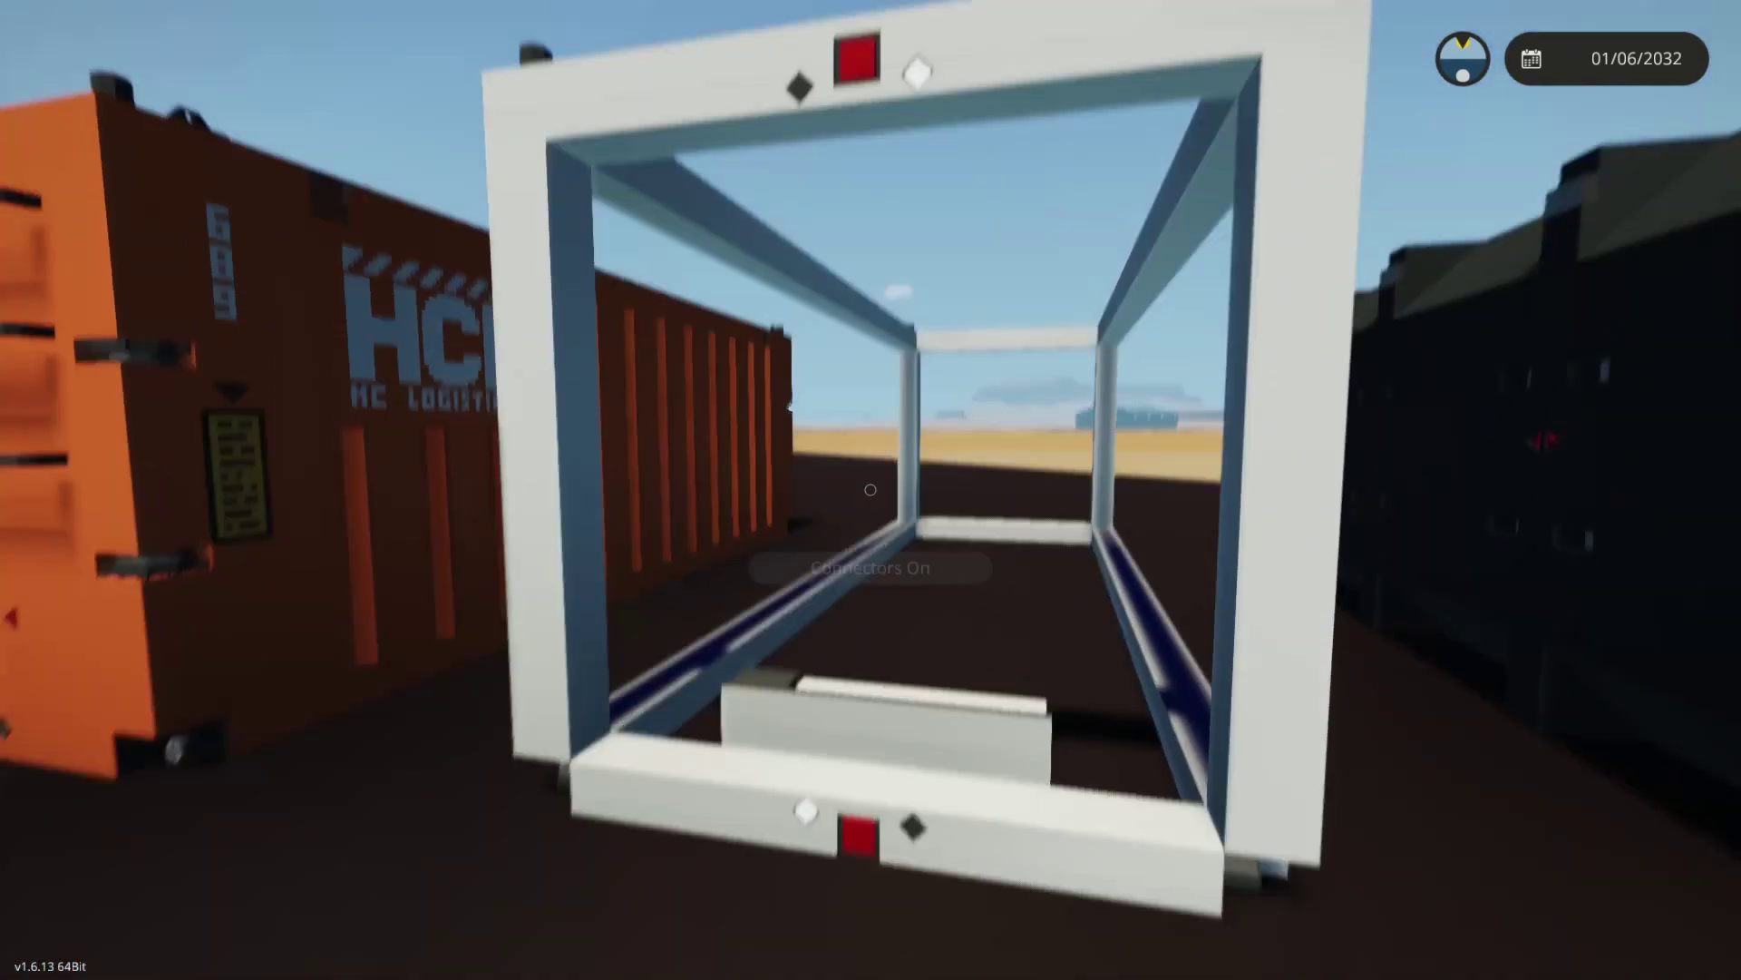
pyautogui.press('s')
pyautogui.press('d')
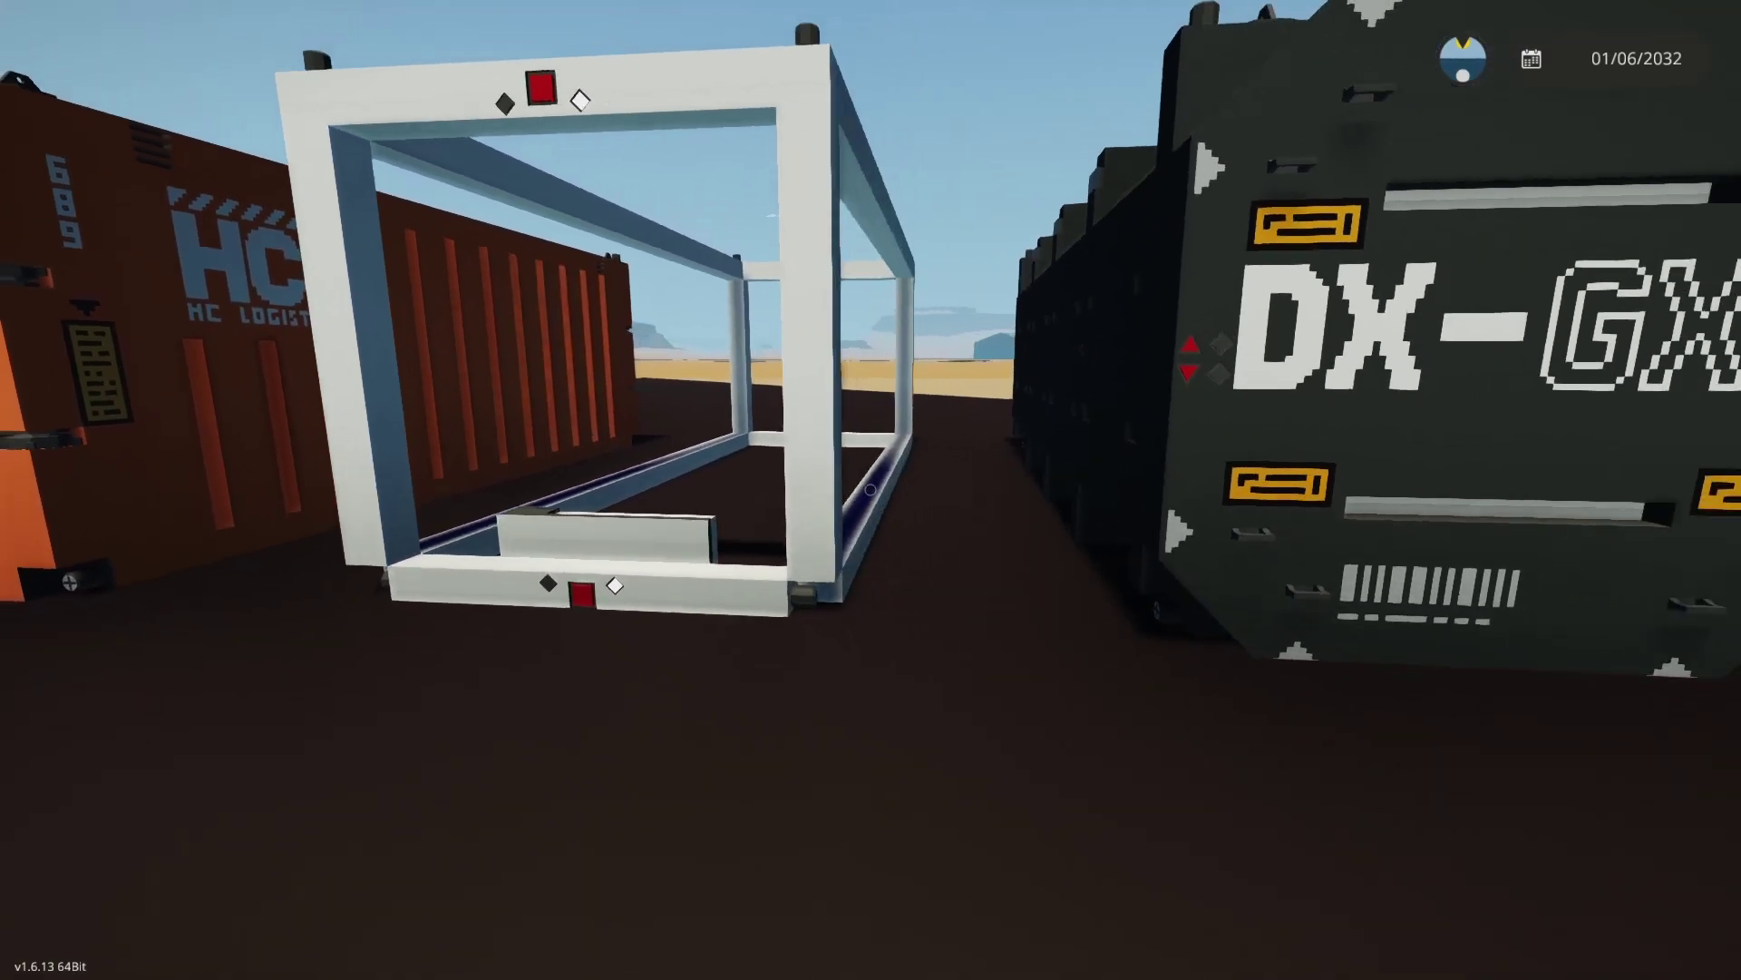
# Switch on the top and bottom connectors of the dark DX-GXE container
pyautogui.press('w')
pyautogui.press('e')
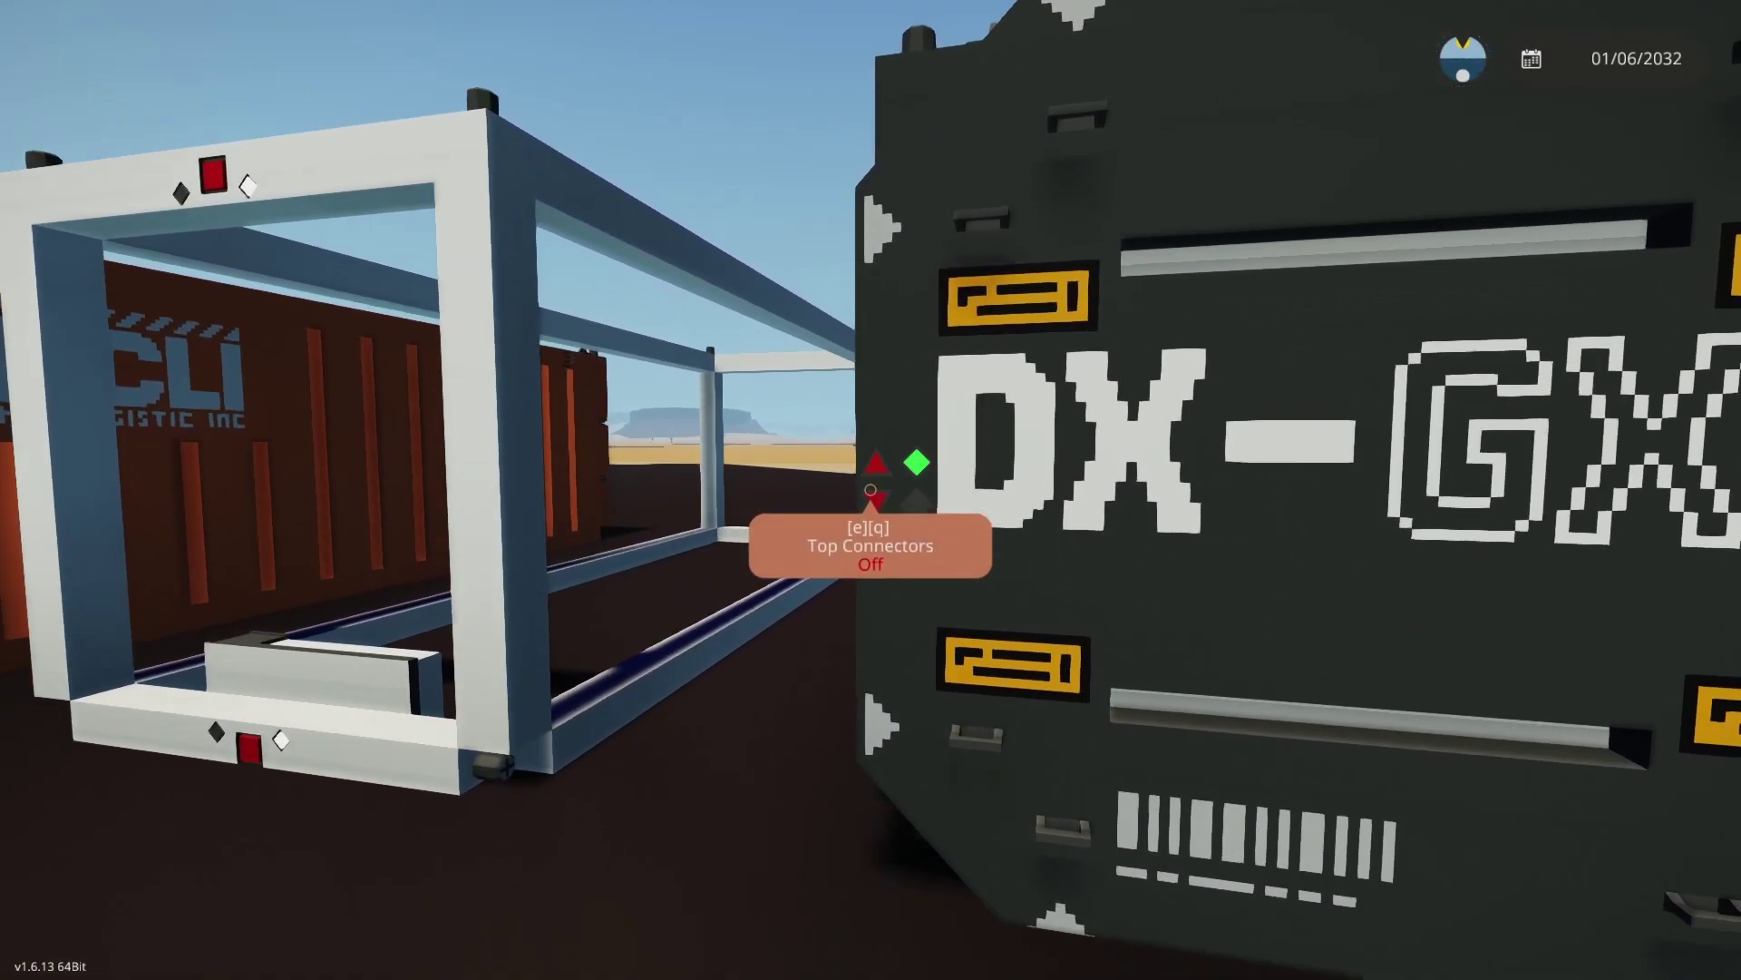
pyautogui.press('e')
pyautogui.press('s')
pyautogui.press('d')
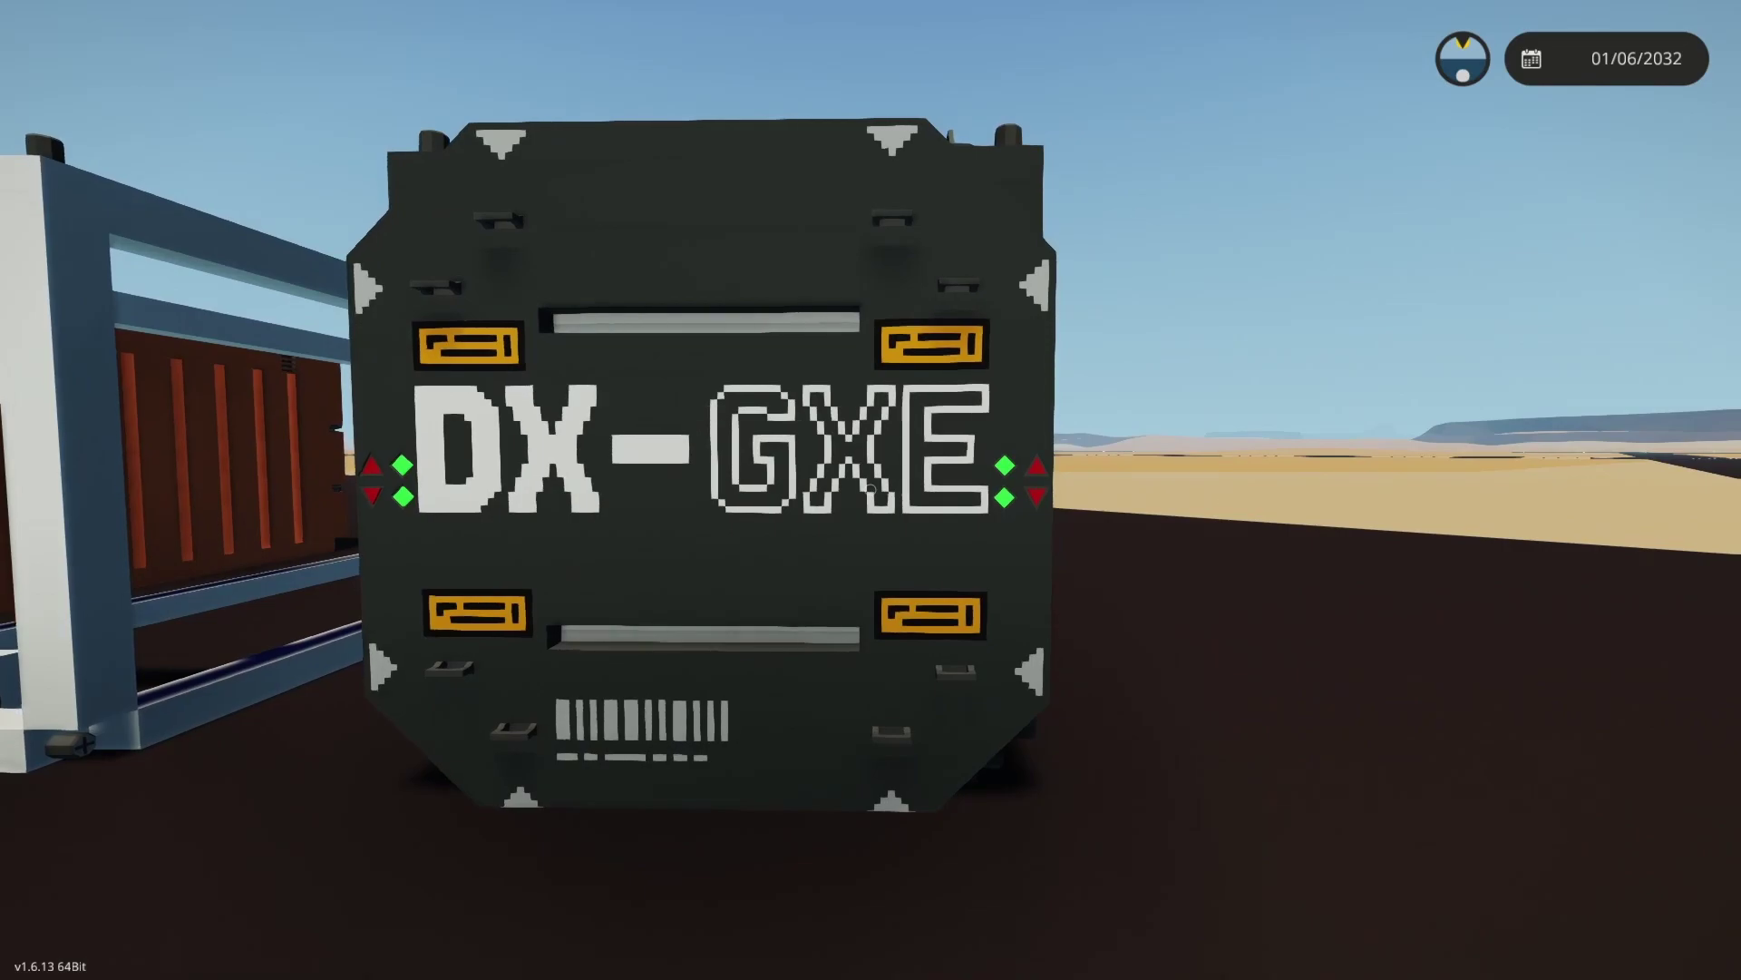
# Open one door of the orange HCLI container and switch on its bottom connectors
pyautogui.press('w')
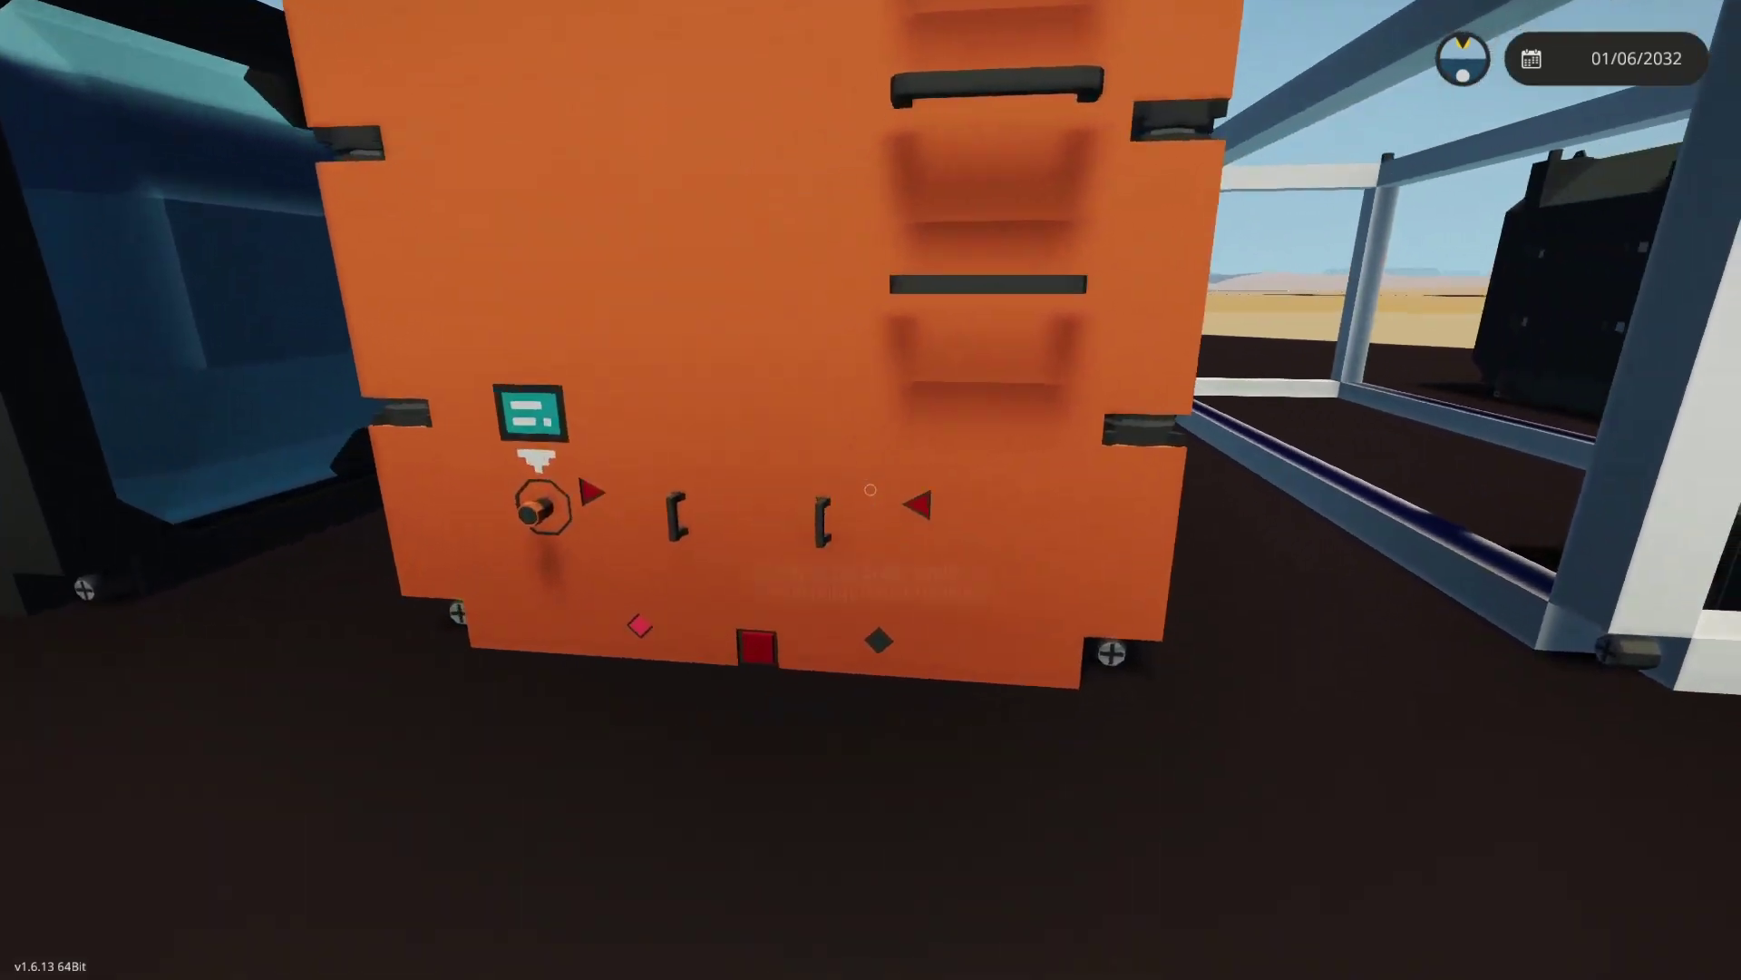
pyautogui.press('e')
pyautogui.press('e')
pyautogui.press('s')
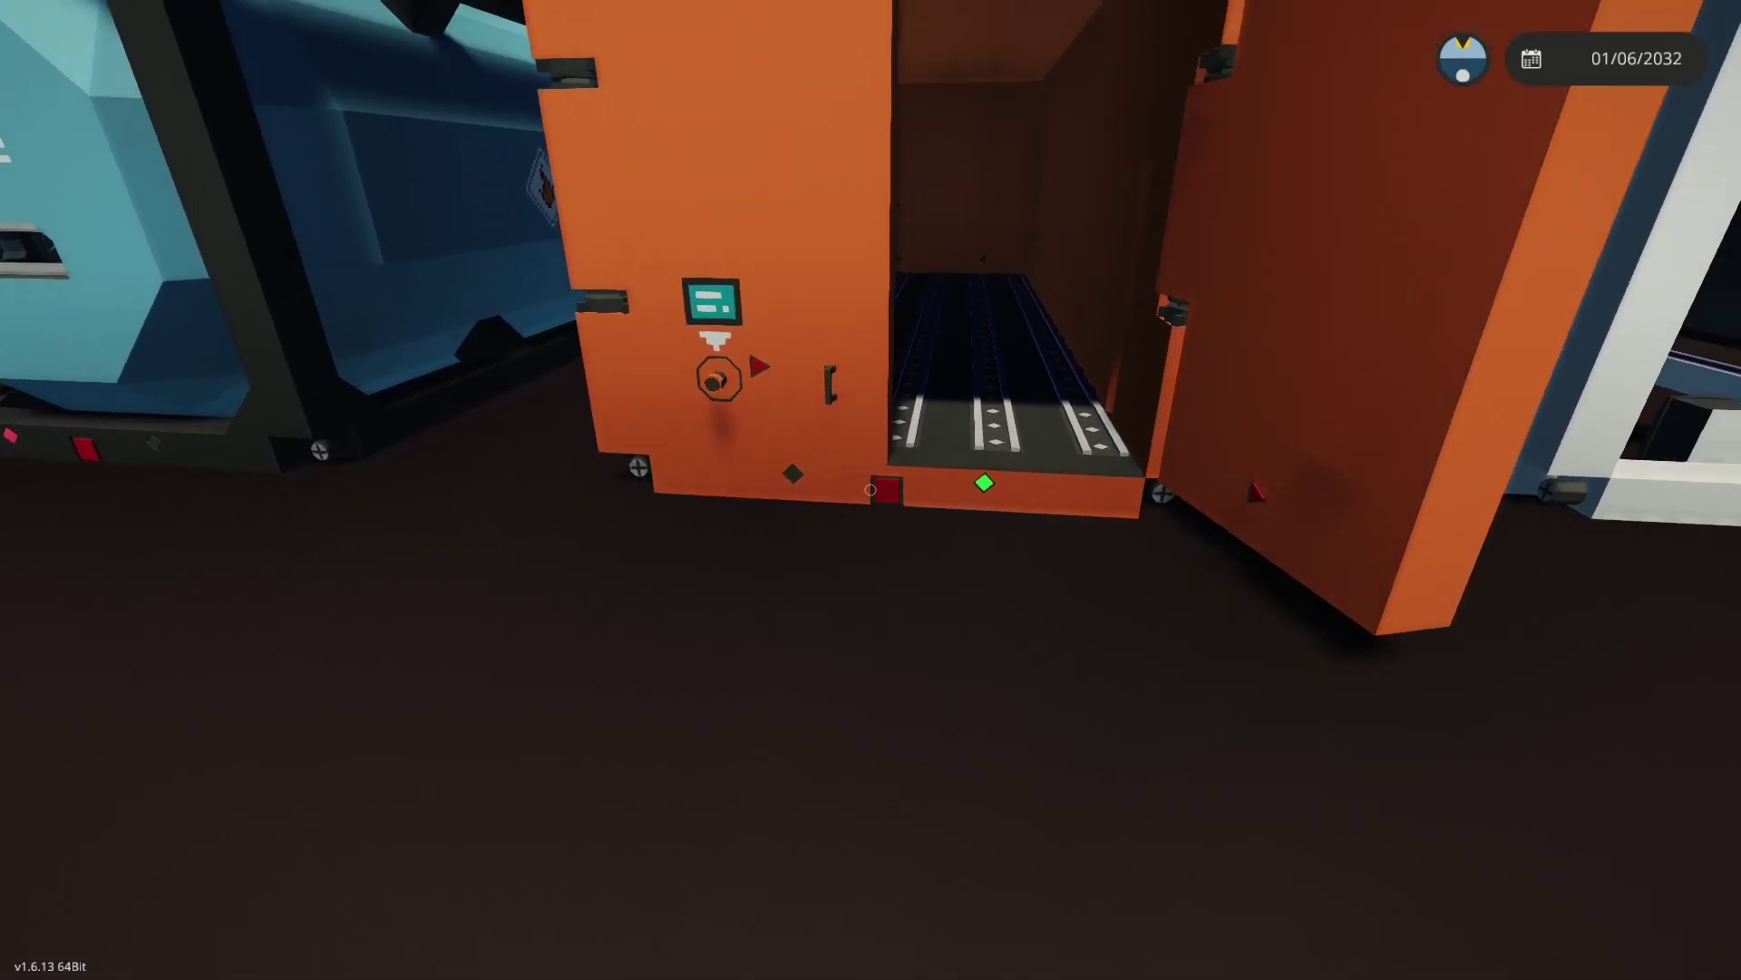
# Switch on the bottom and top connectors of the blue HDMI tank container, then step back to view all the containers
pyautogui.press('a')
pyautogui.press('w')
pyautogui.scroll(-1, 870, 490)
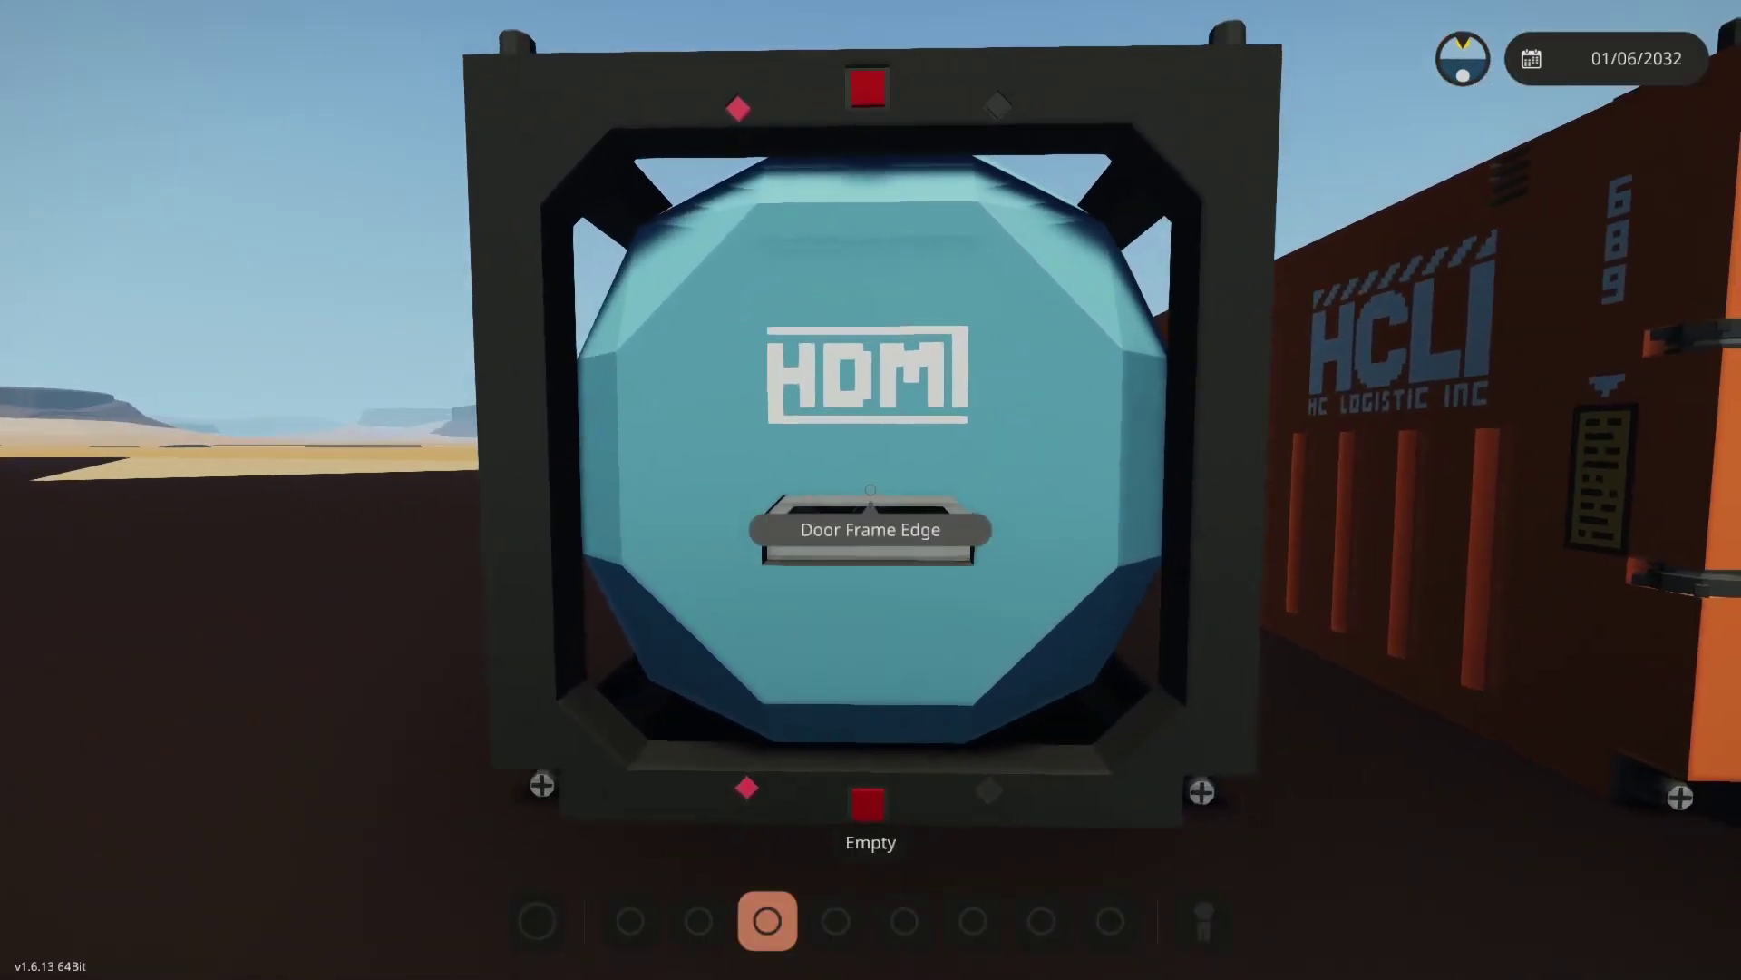
pyautogui.press('s')
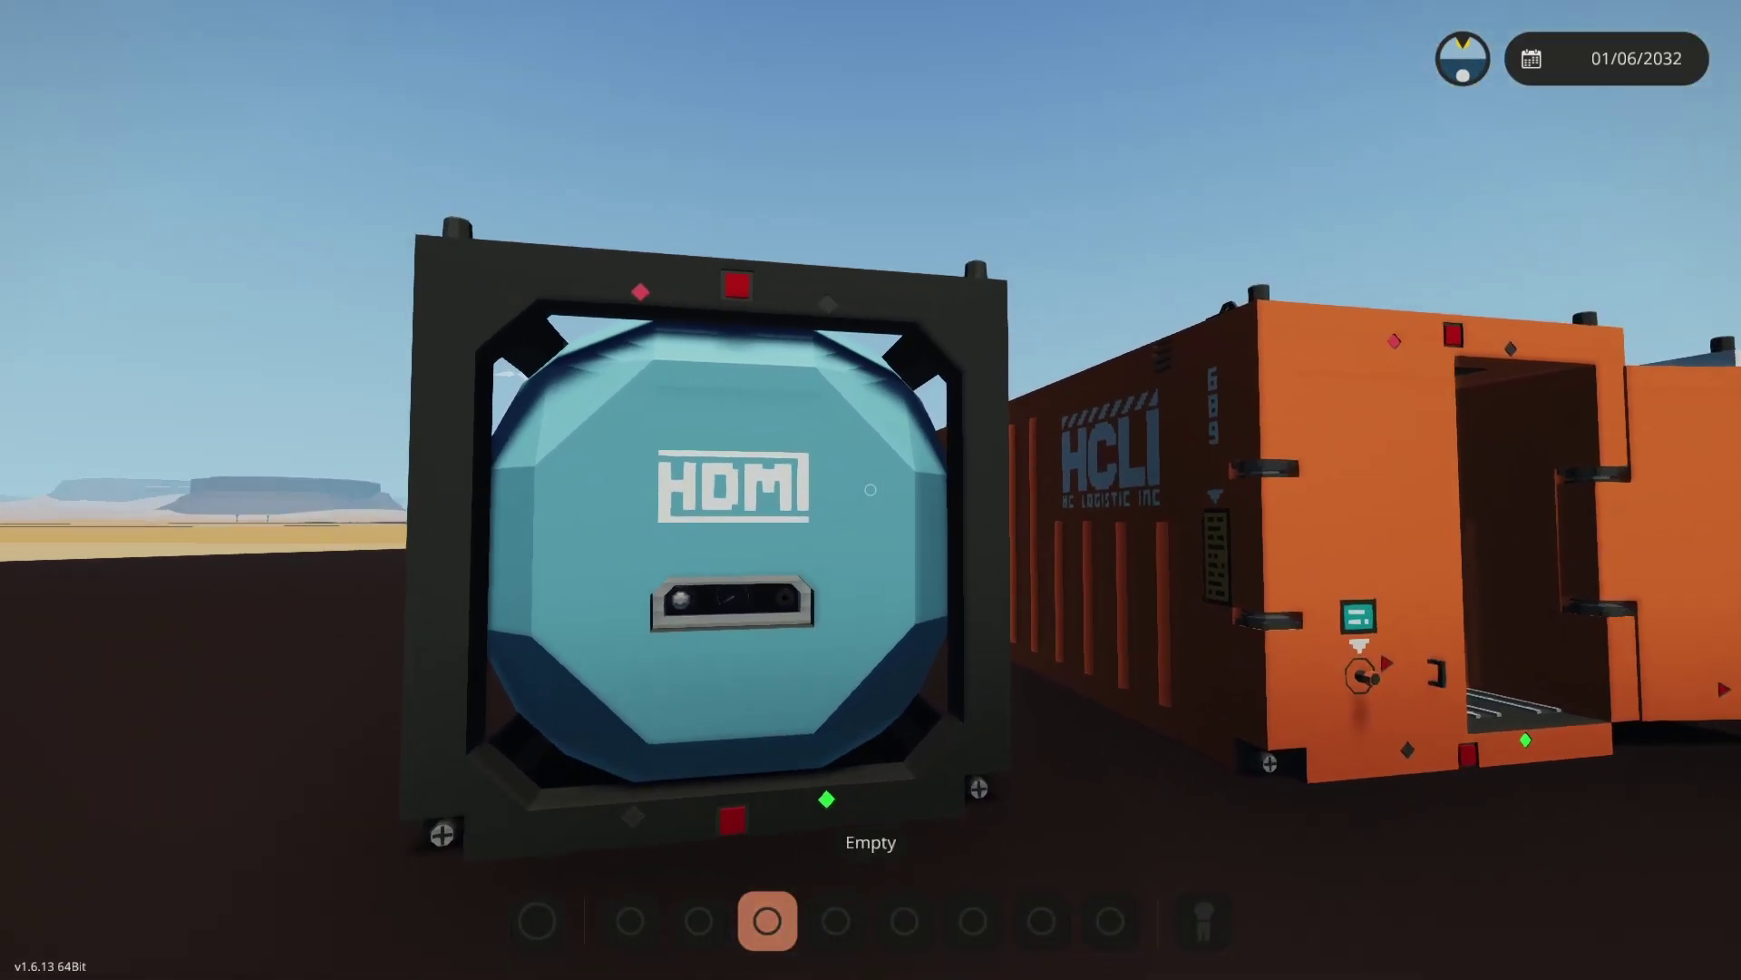
pyautogui.press('w')
pyautogui.press('e')
pyautogui.press('s')
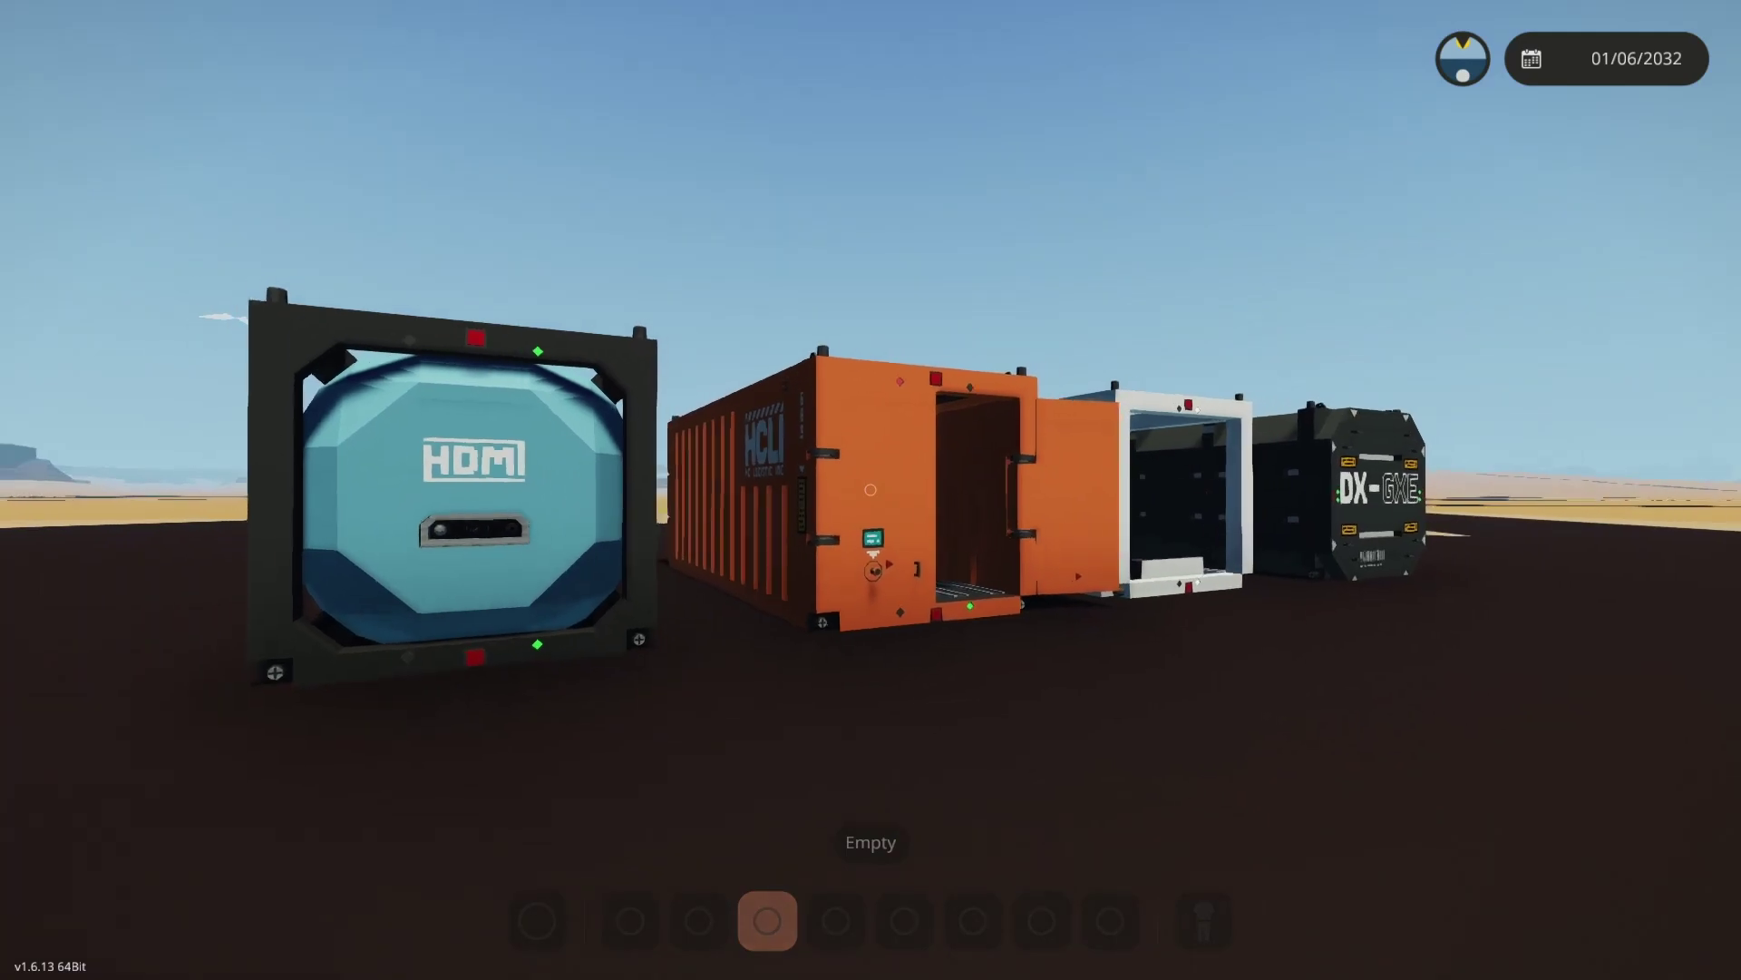